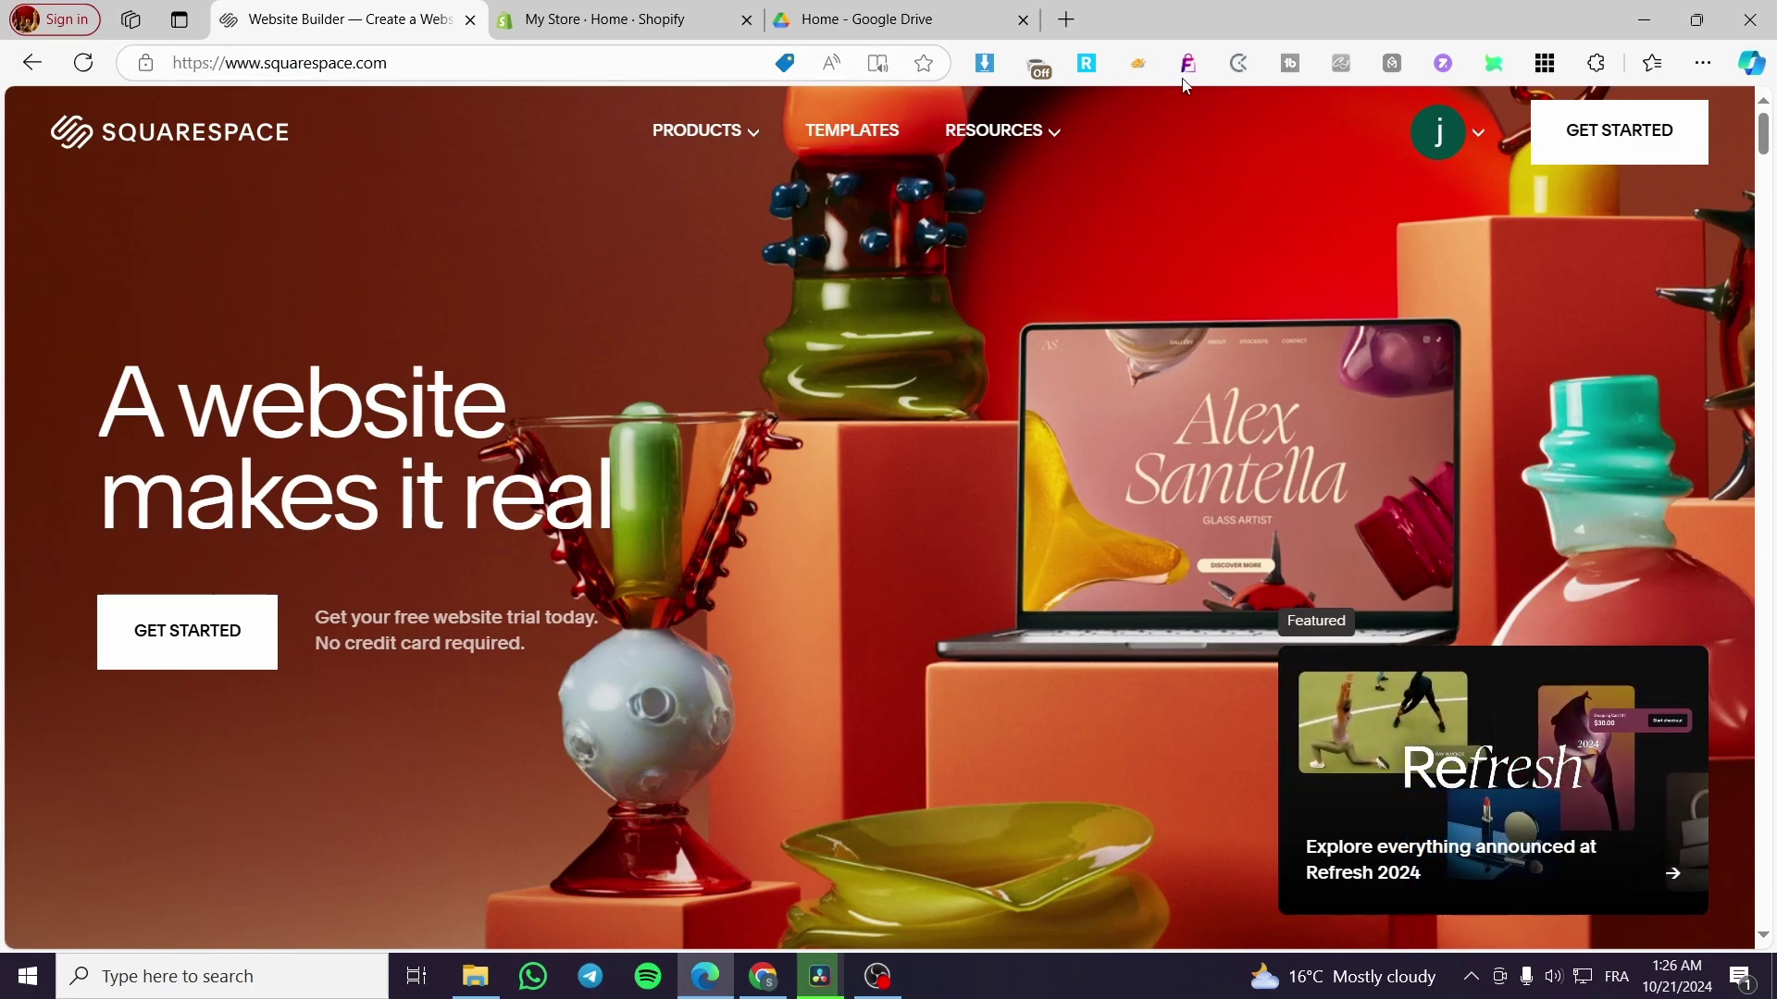
# Open the account avatar menu to reveal Account Dashboard, Domains and Log Out
pyautogui.click(1481, 134)
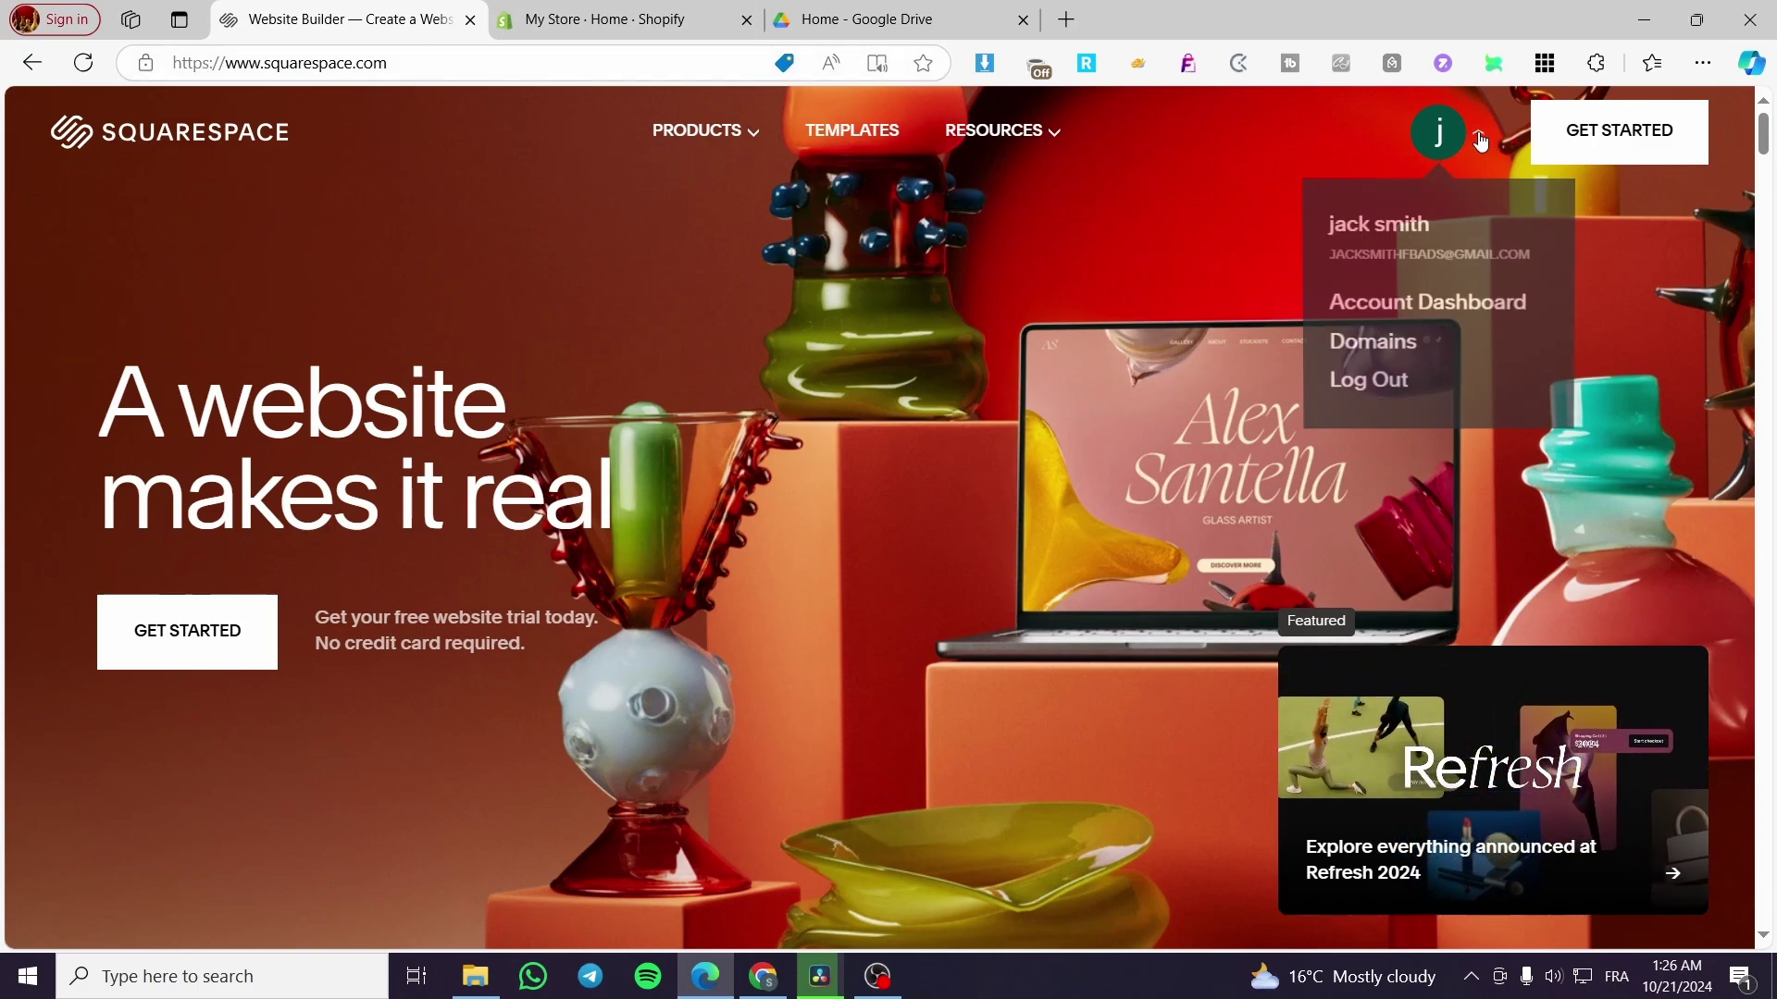
# Go to the Account Dashboard and open the Jackstesting site in the website editor
pyautogui.click(1397, 308)
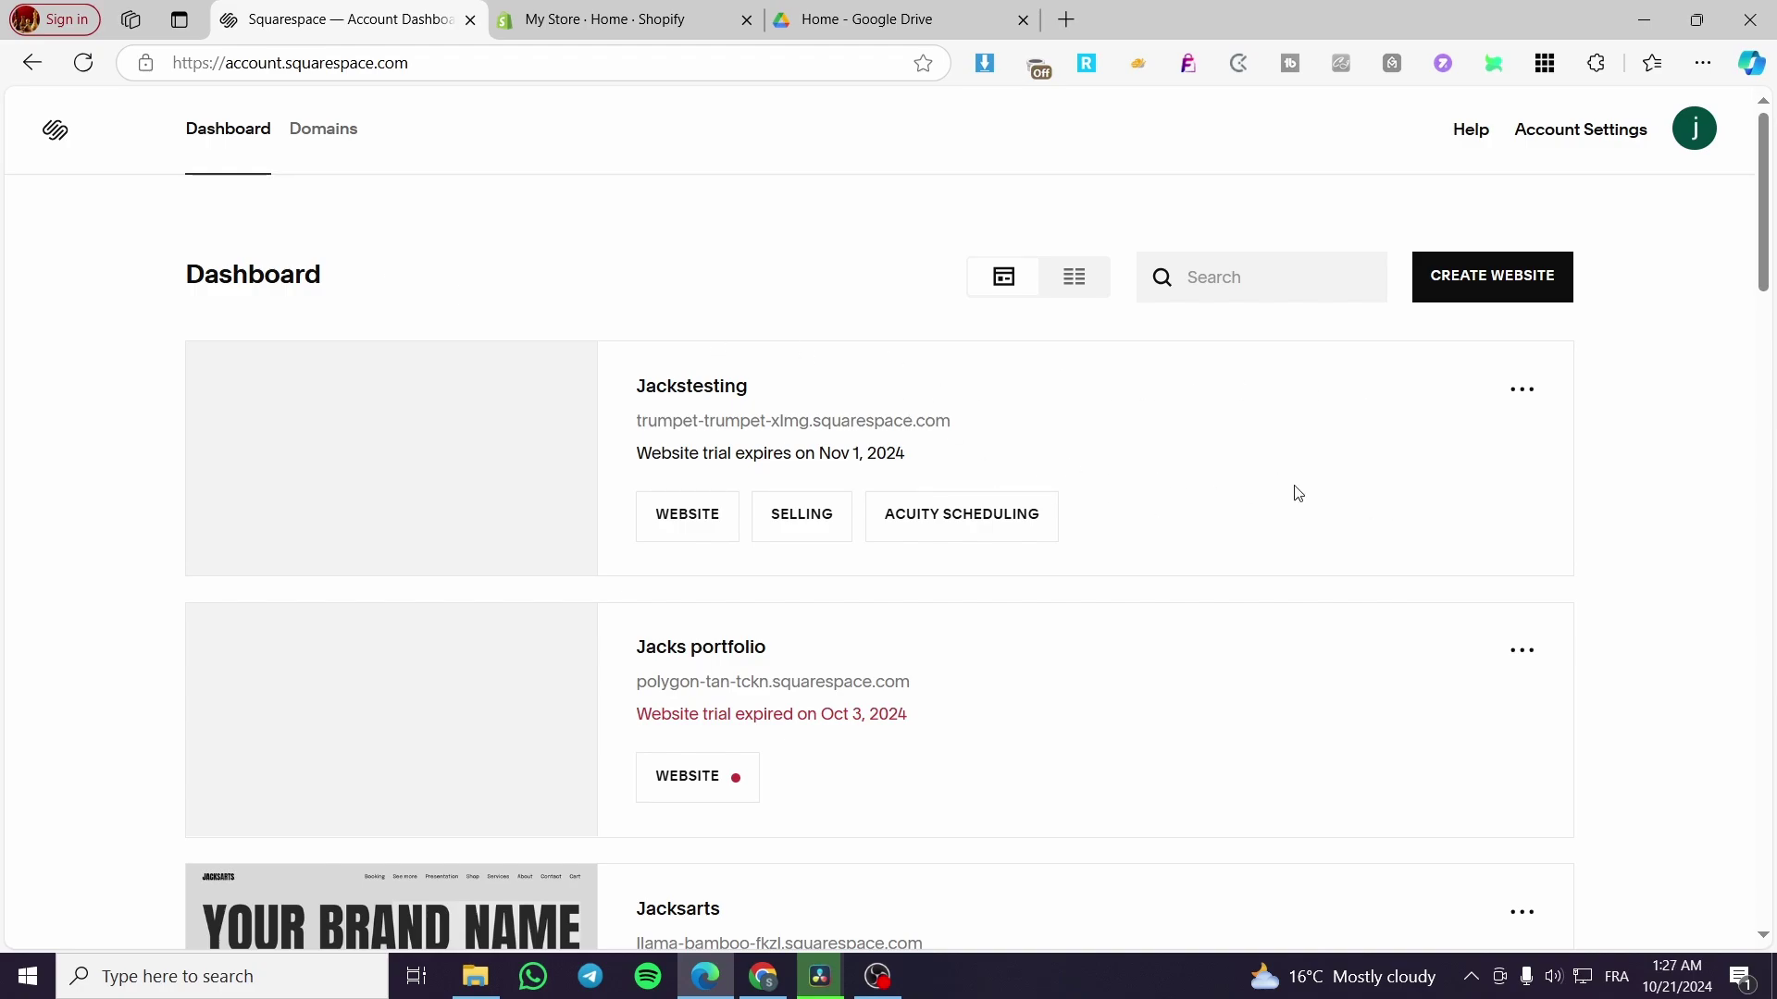
pyautogui.click(713, 388)
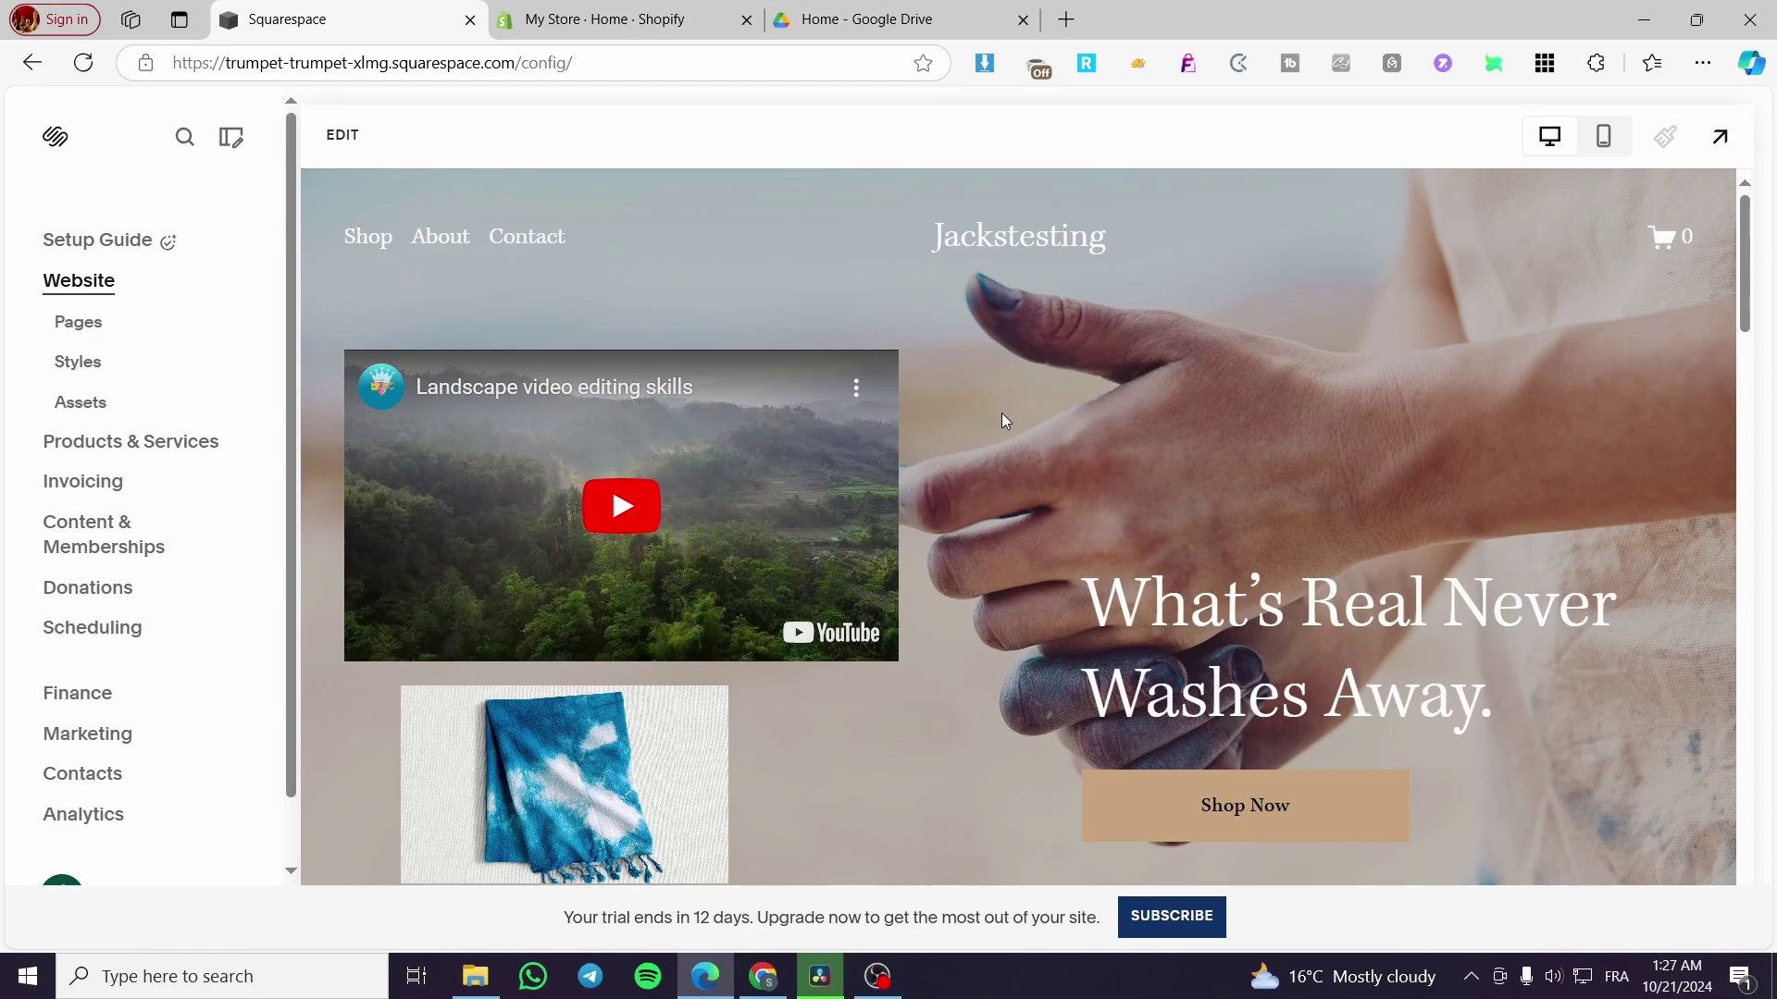
# Browse the home page preview, then bring up the site's Pages list
pyautogui.scroll(-5, 1159, 431)
pyautogui.scroll(-7, 888, 537)
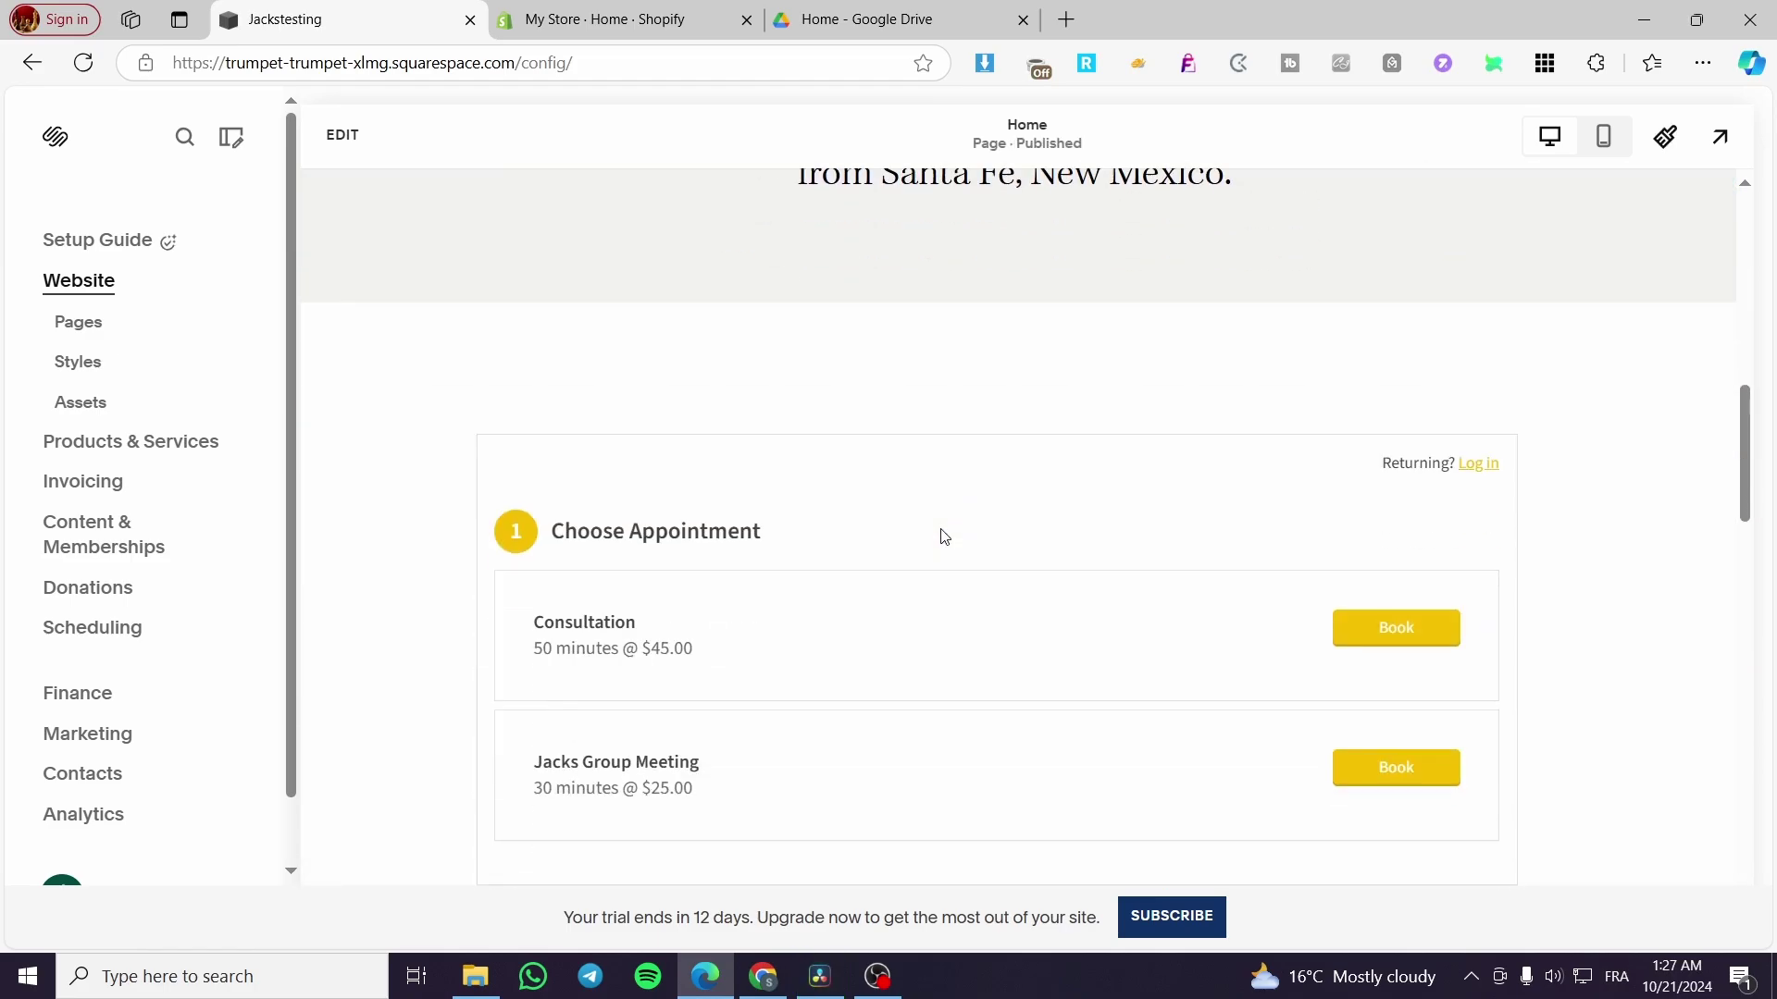
pyautogui.scroll(7, 620, 383)
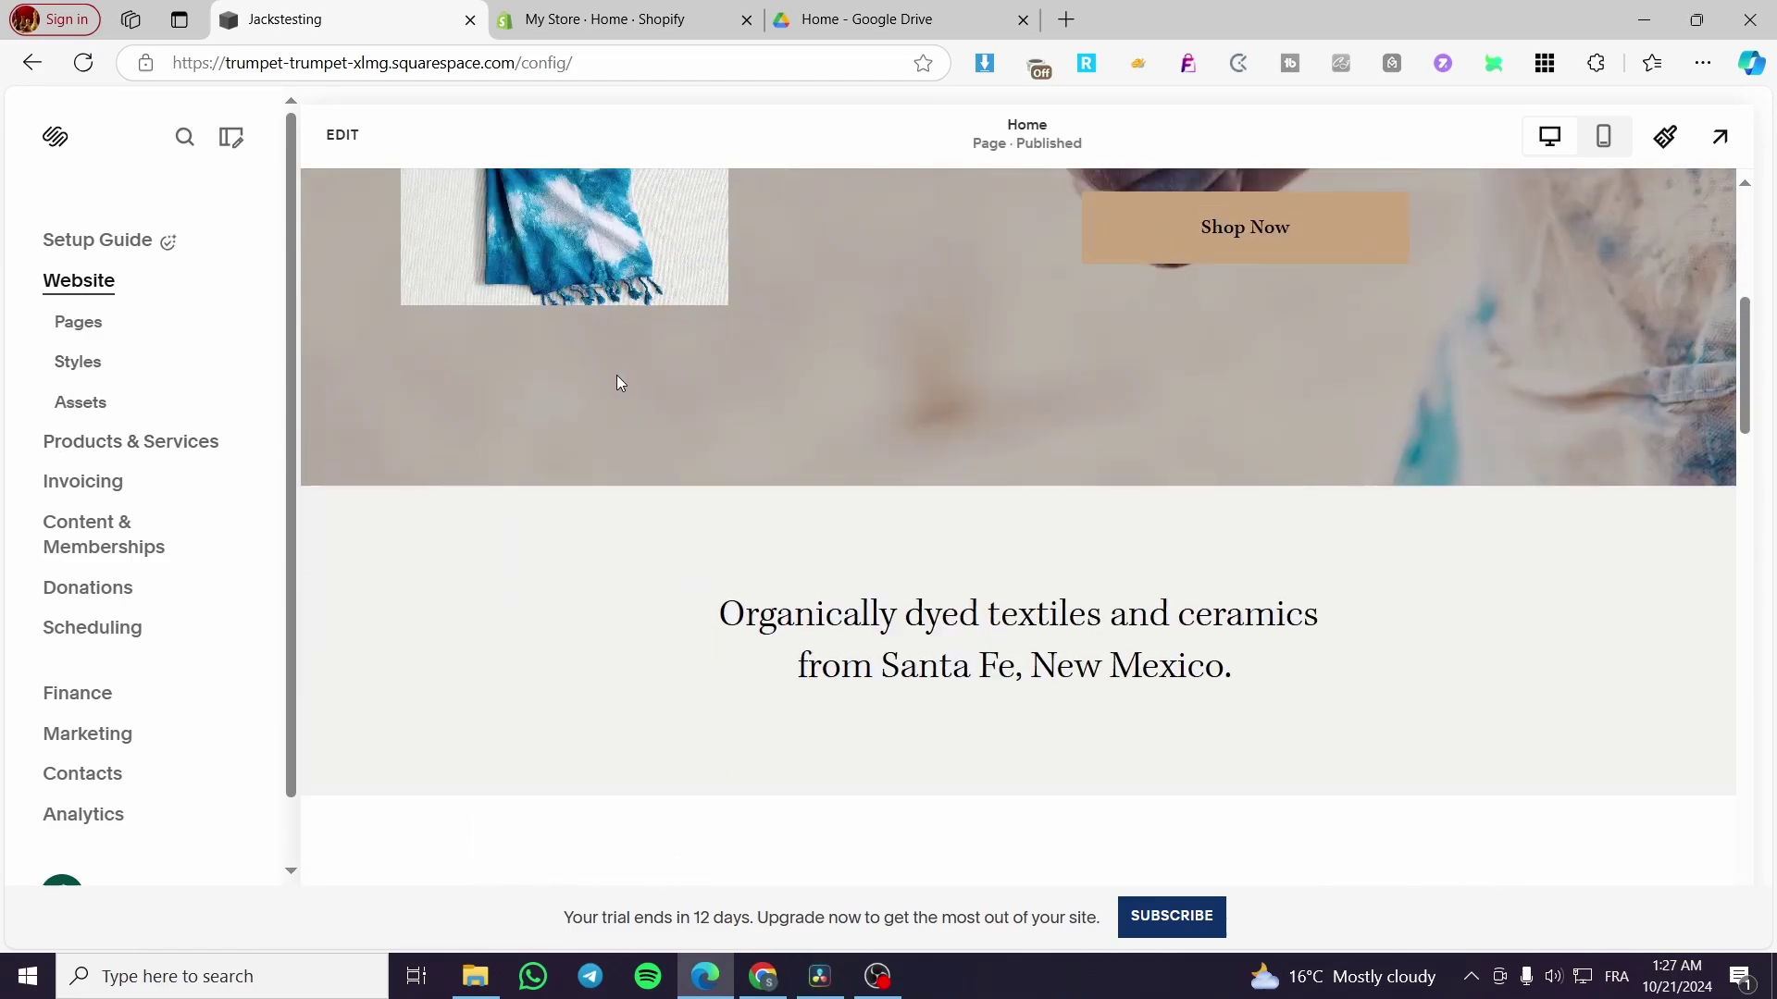
pyautogui.click(77, 324)
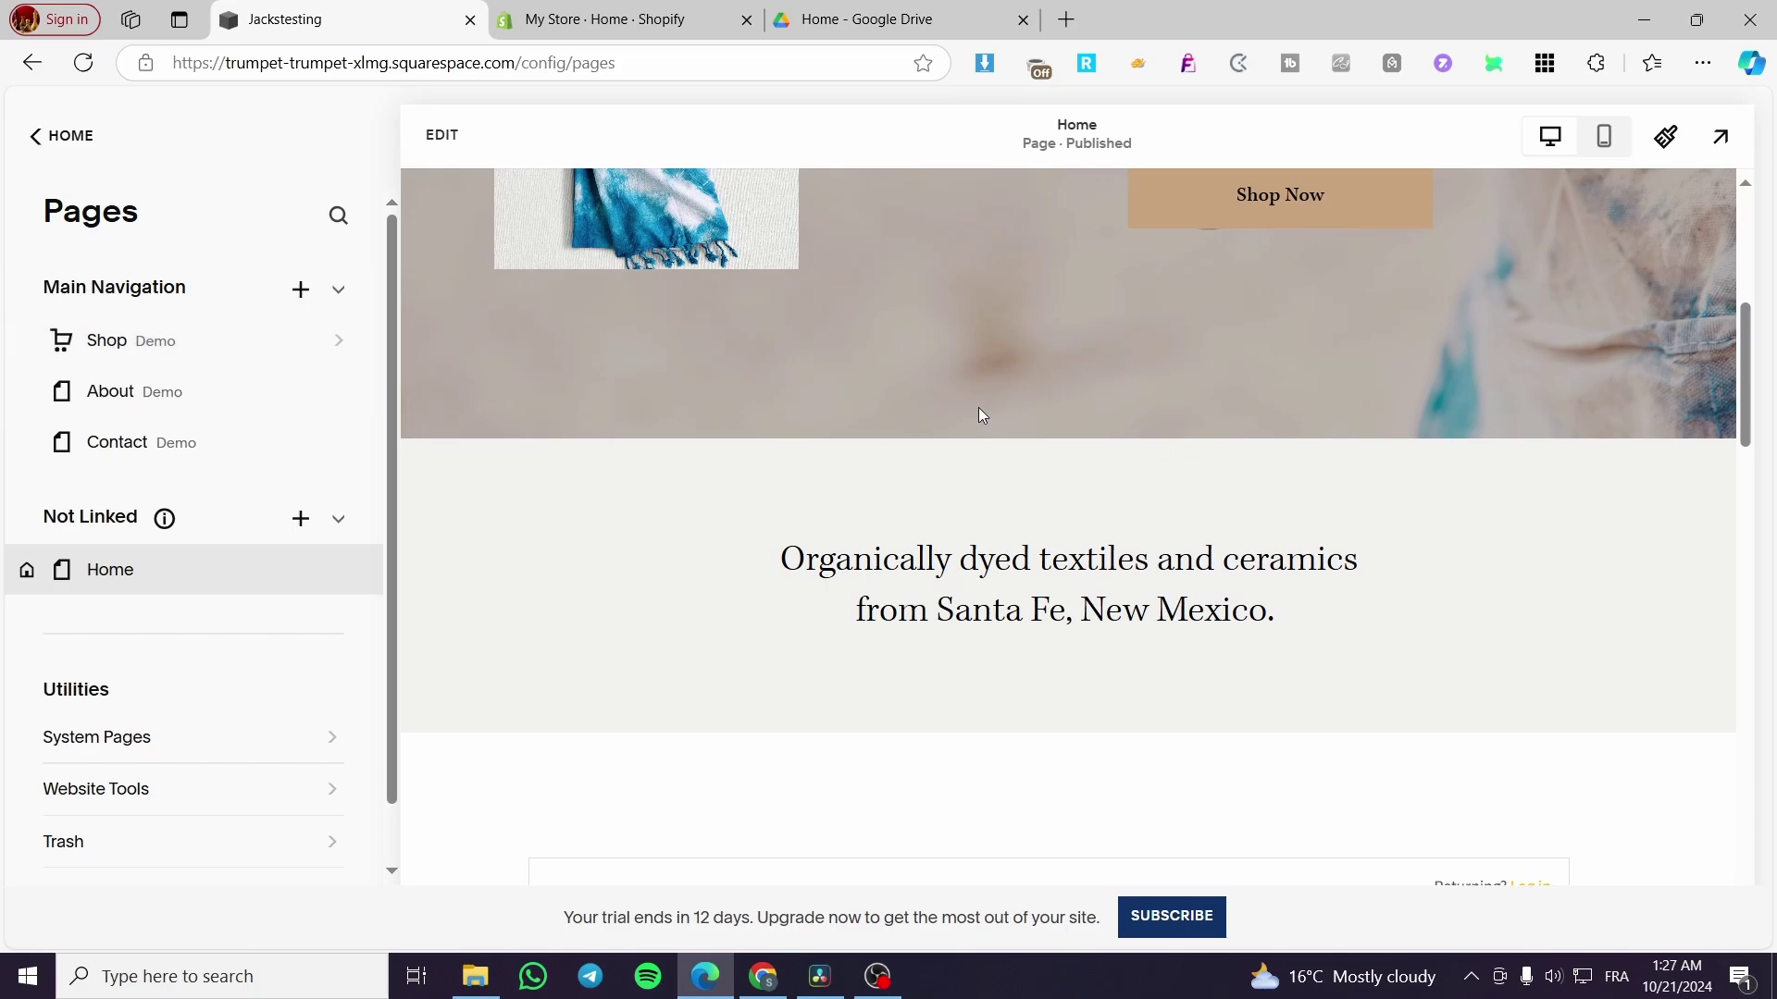
pyautogui.scroll(-3, 1162, 448)
pyautogui.scroll(-4, 996, 565)
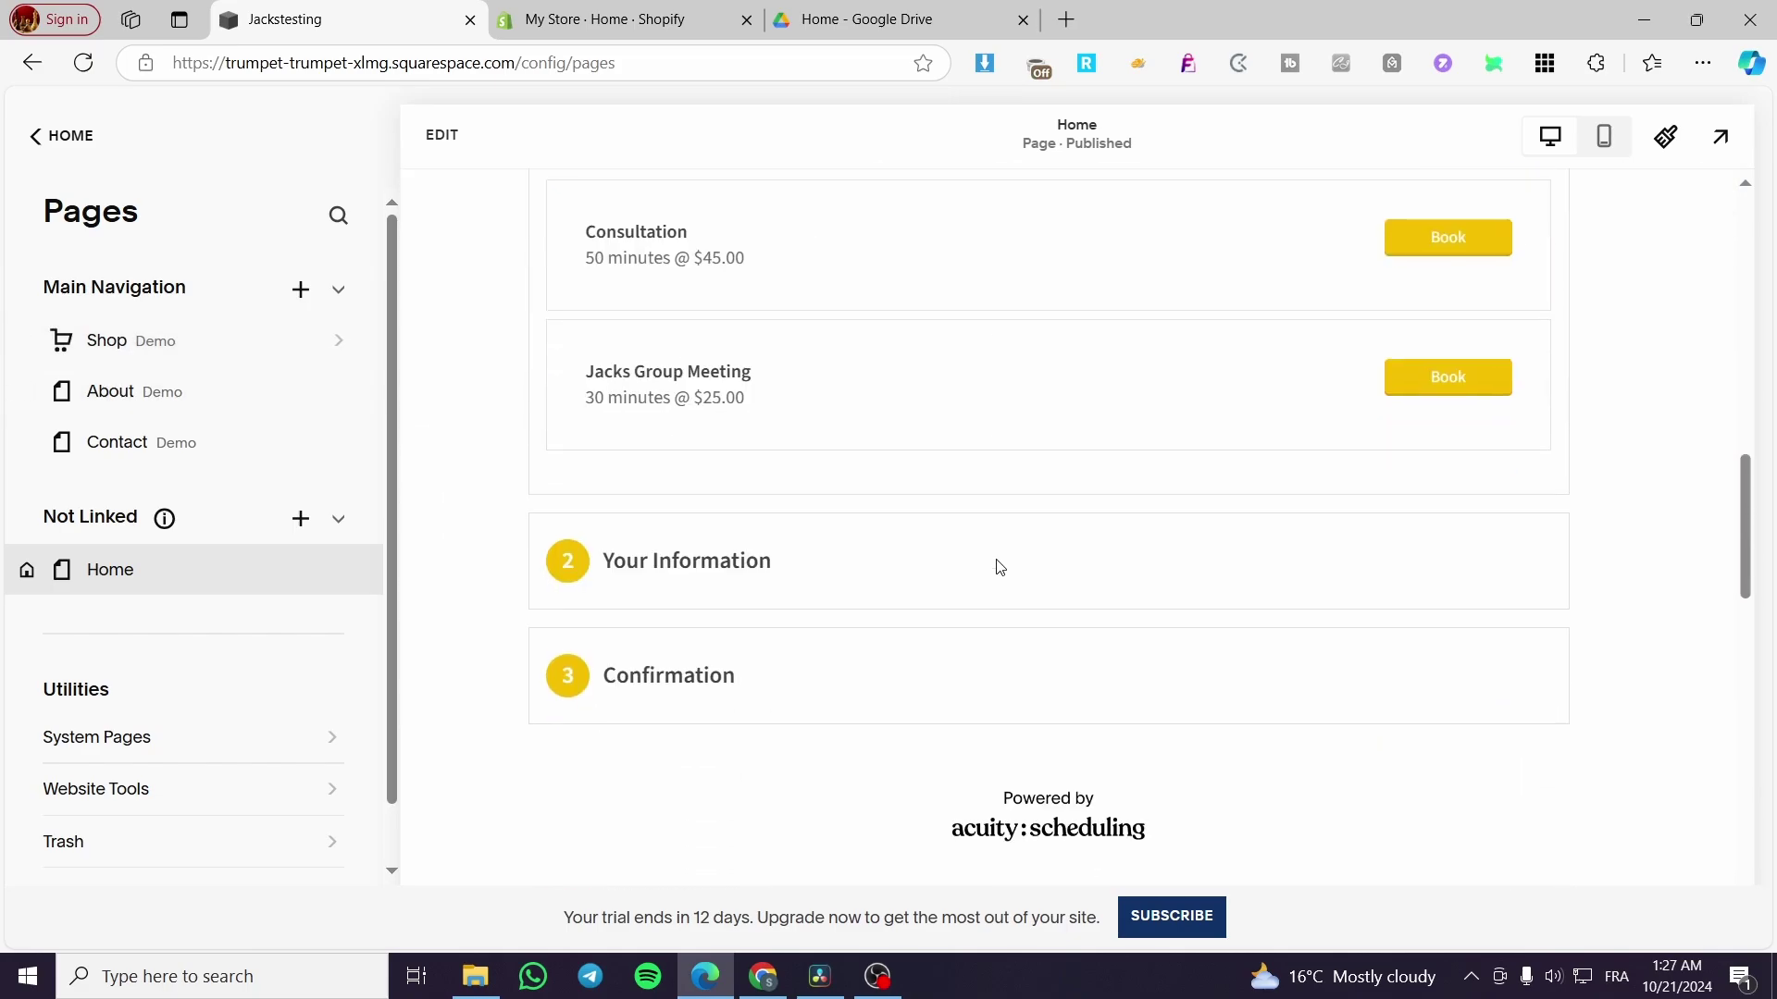
pyautogui.scroll(12, 825, 515)
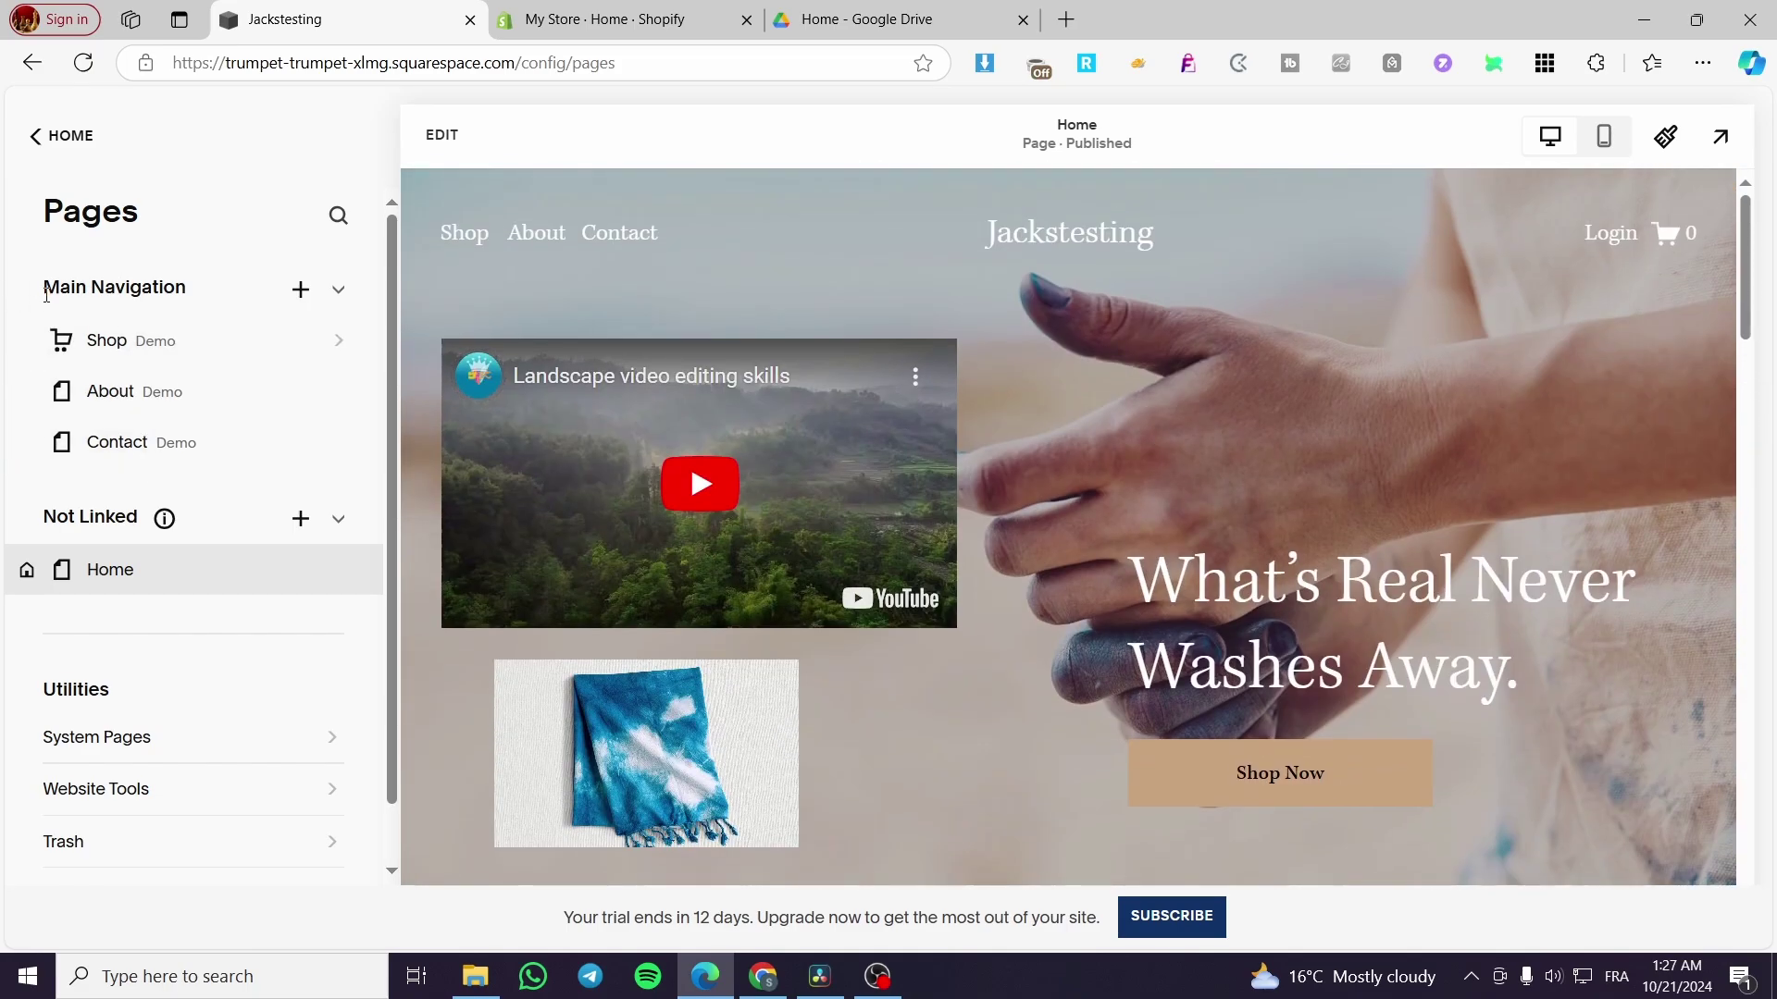
# Add a new Main Navigation page, choosing Events from the Collections page types
pyautogui.click(301, 294)
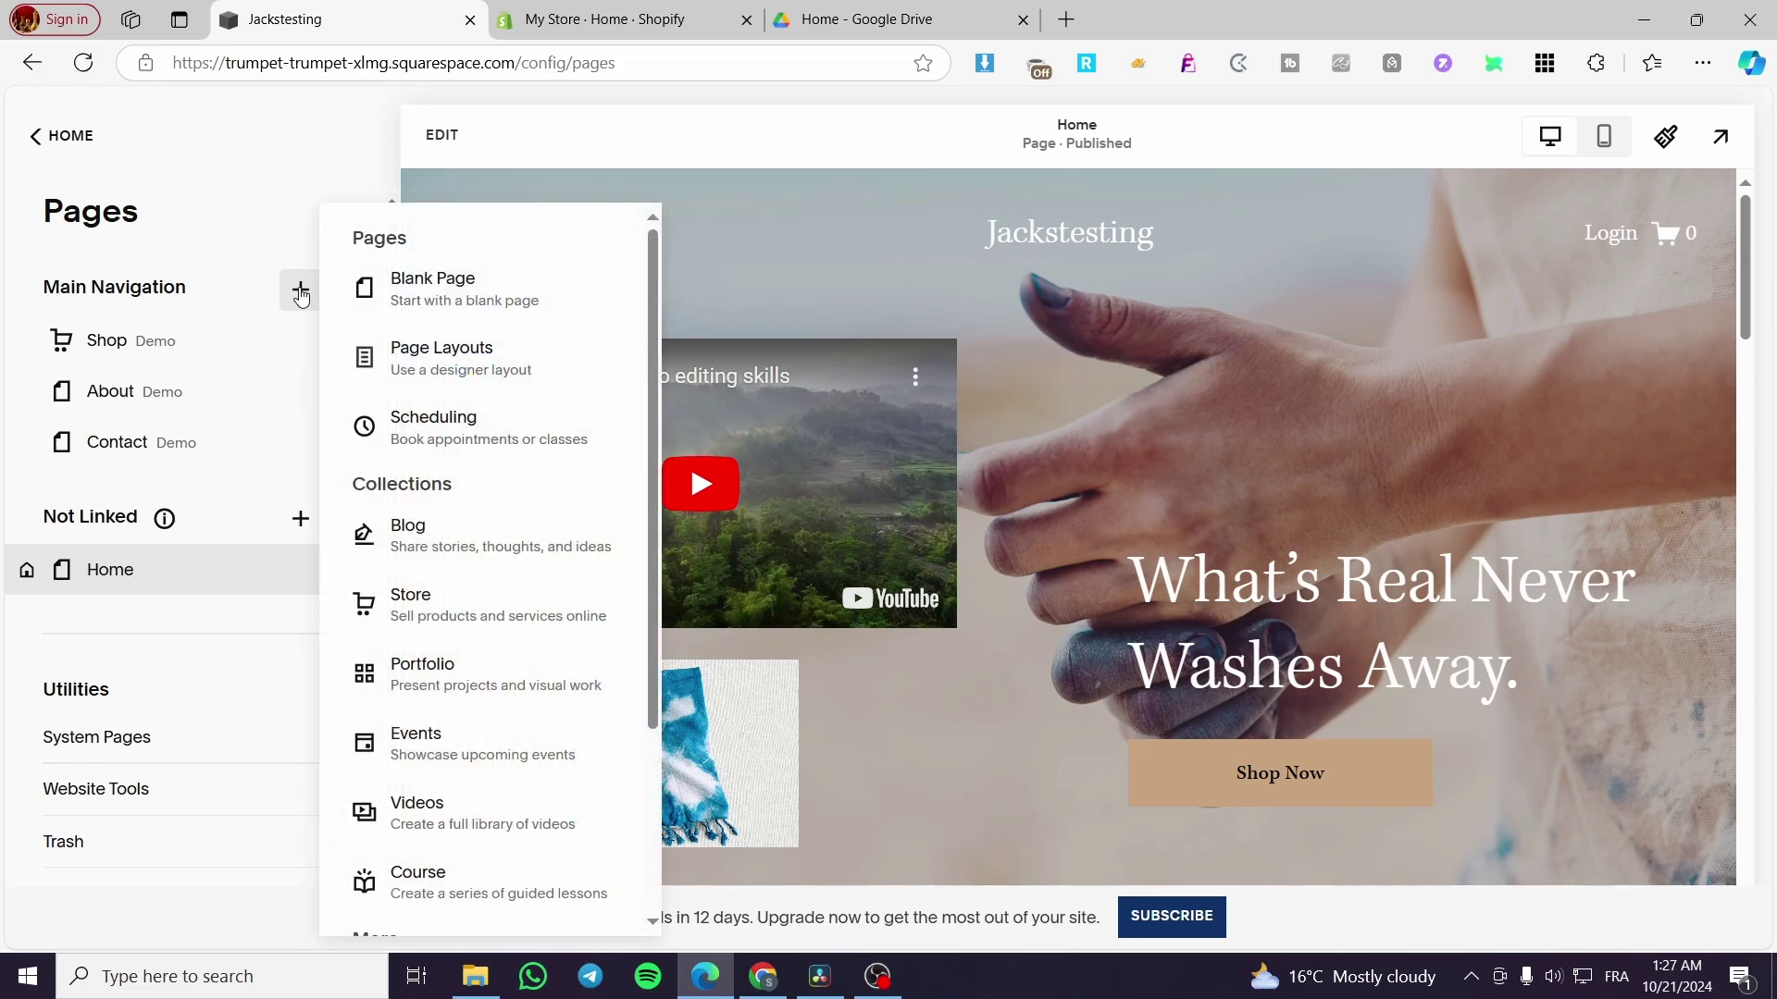
pyautogui.scroll(-3, 532, 301)
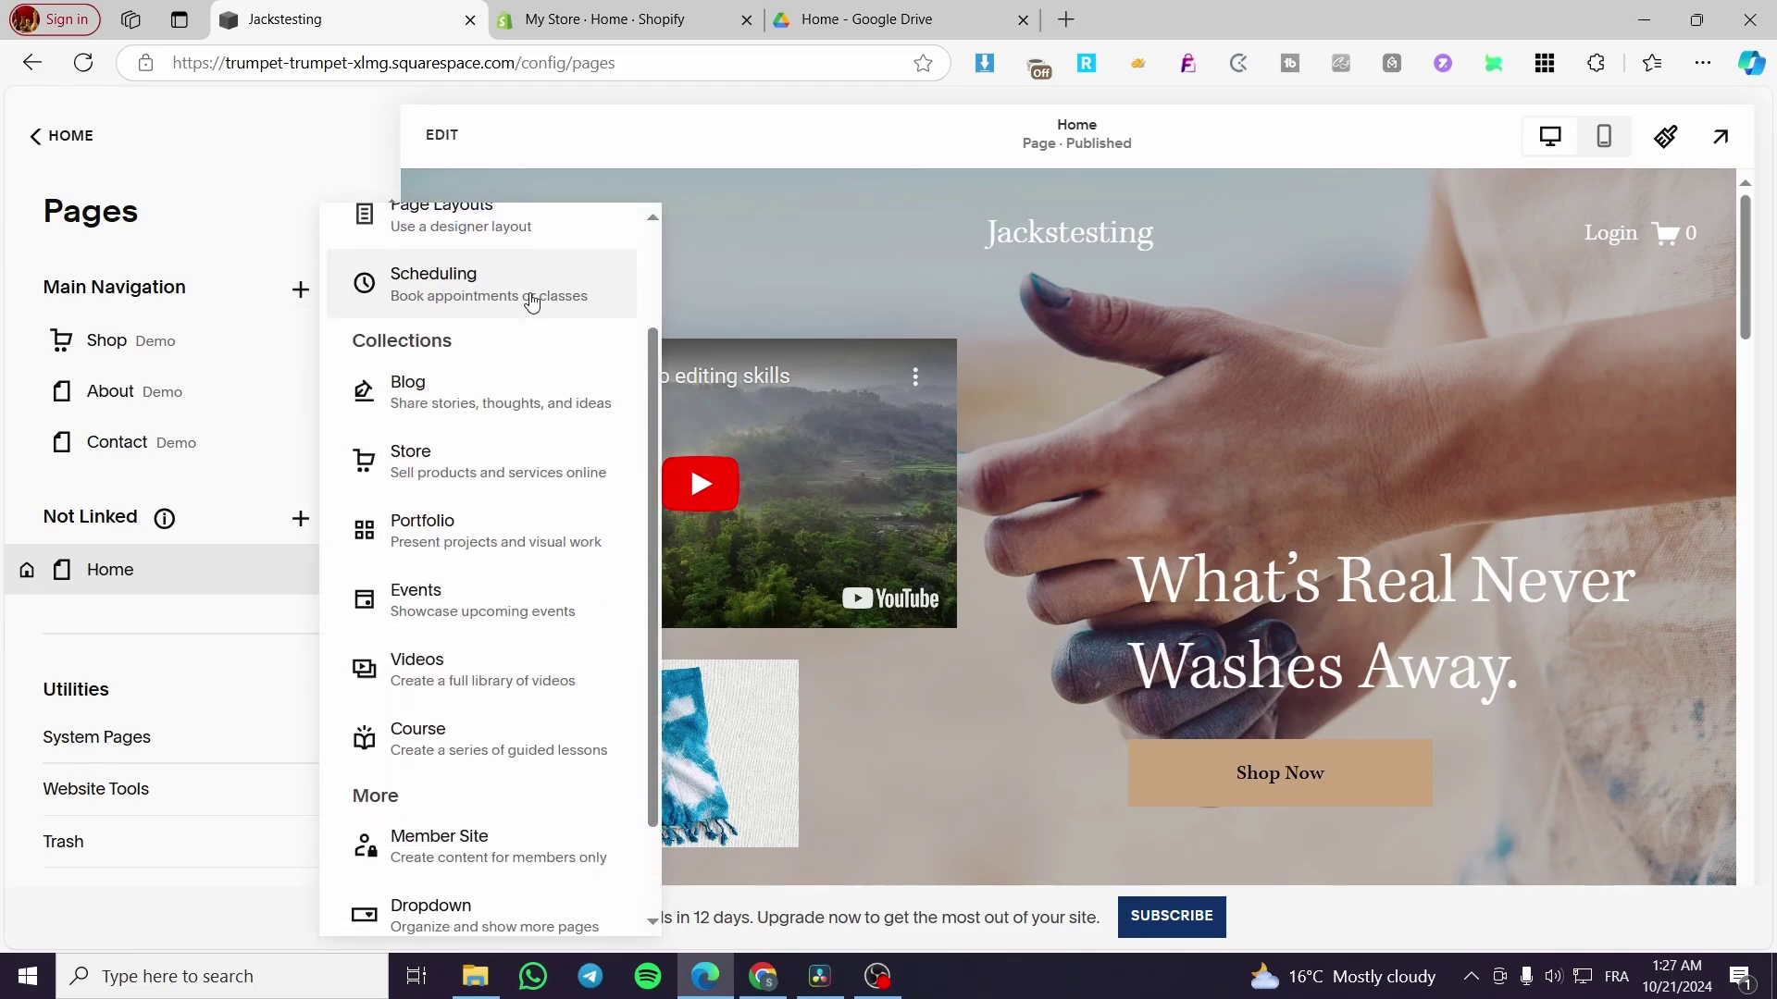
pyautogui.scroll(3, 515, 287)
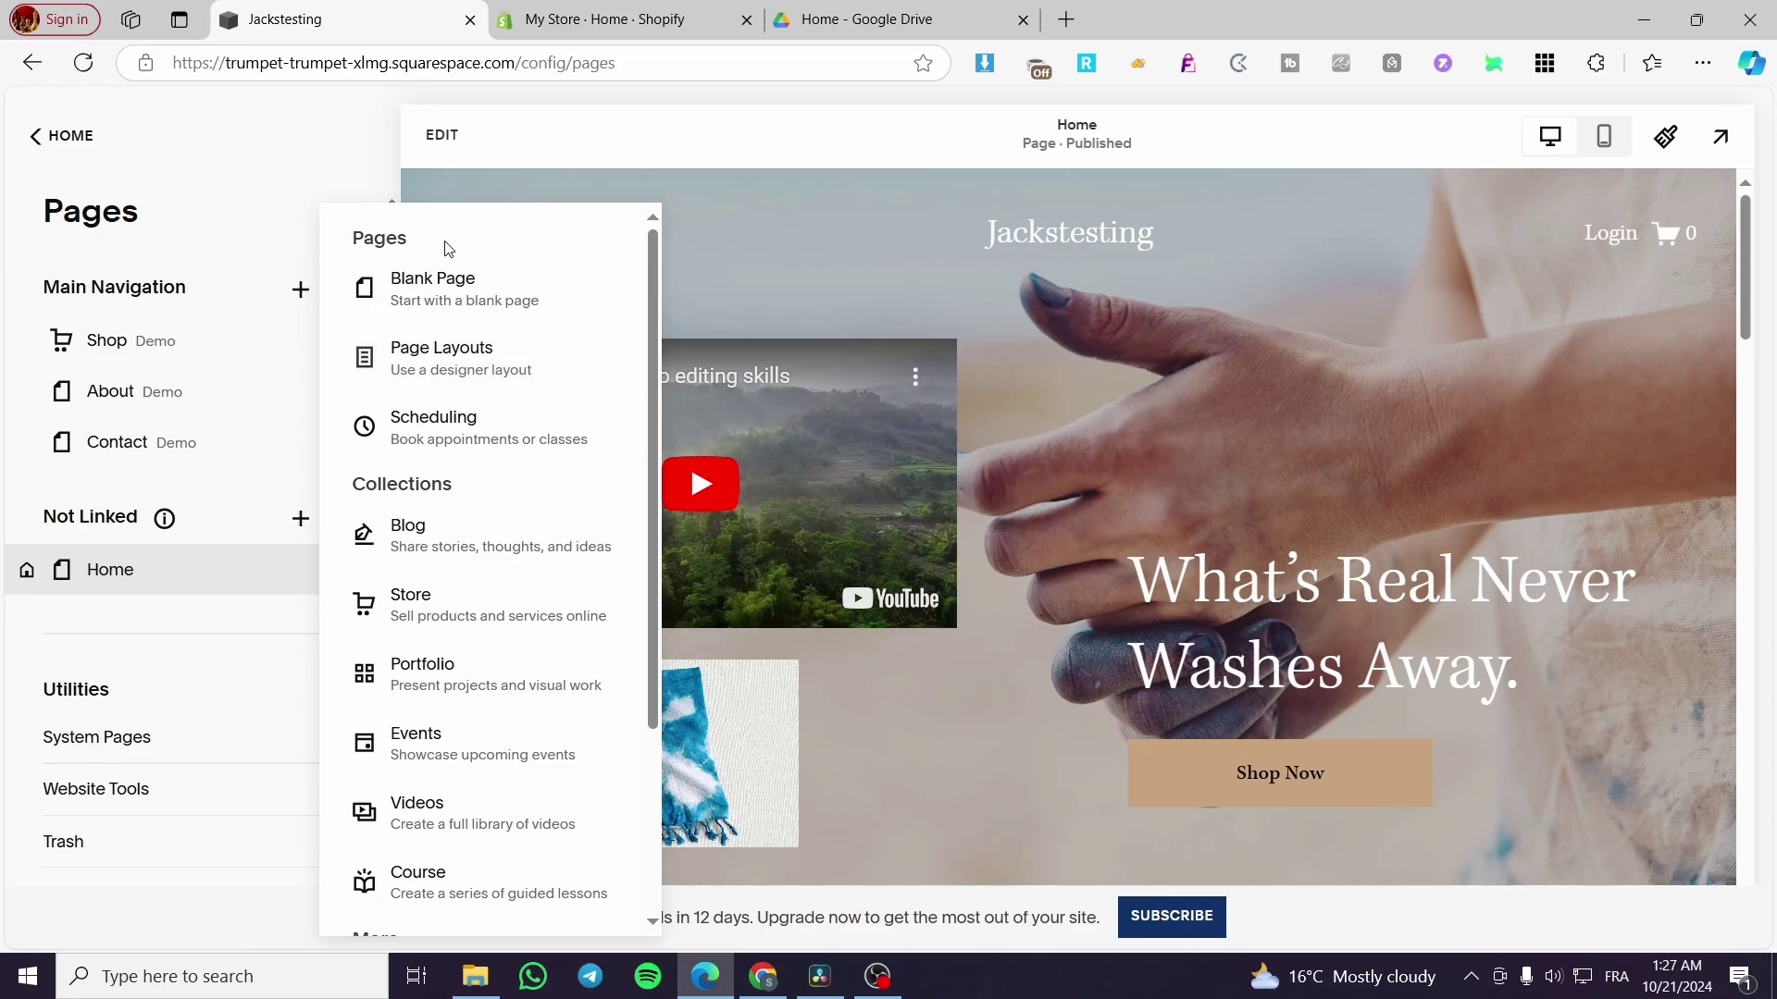
pyautogui.scroll(-3, 528, 401)
pyautogui.scroll(3, 567, 404)
pyautogui.scroll(-1, 479, 521)
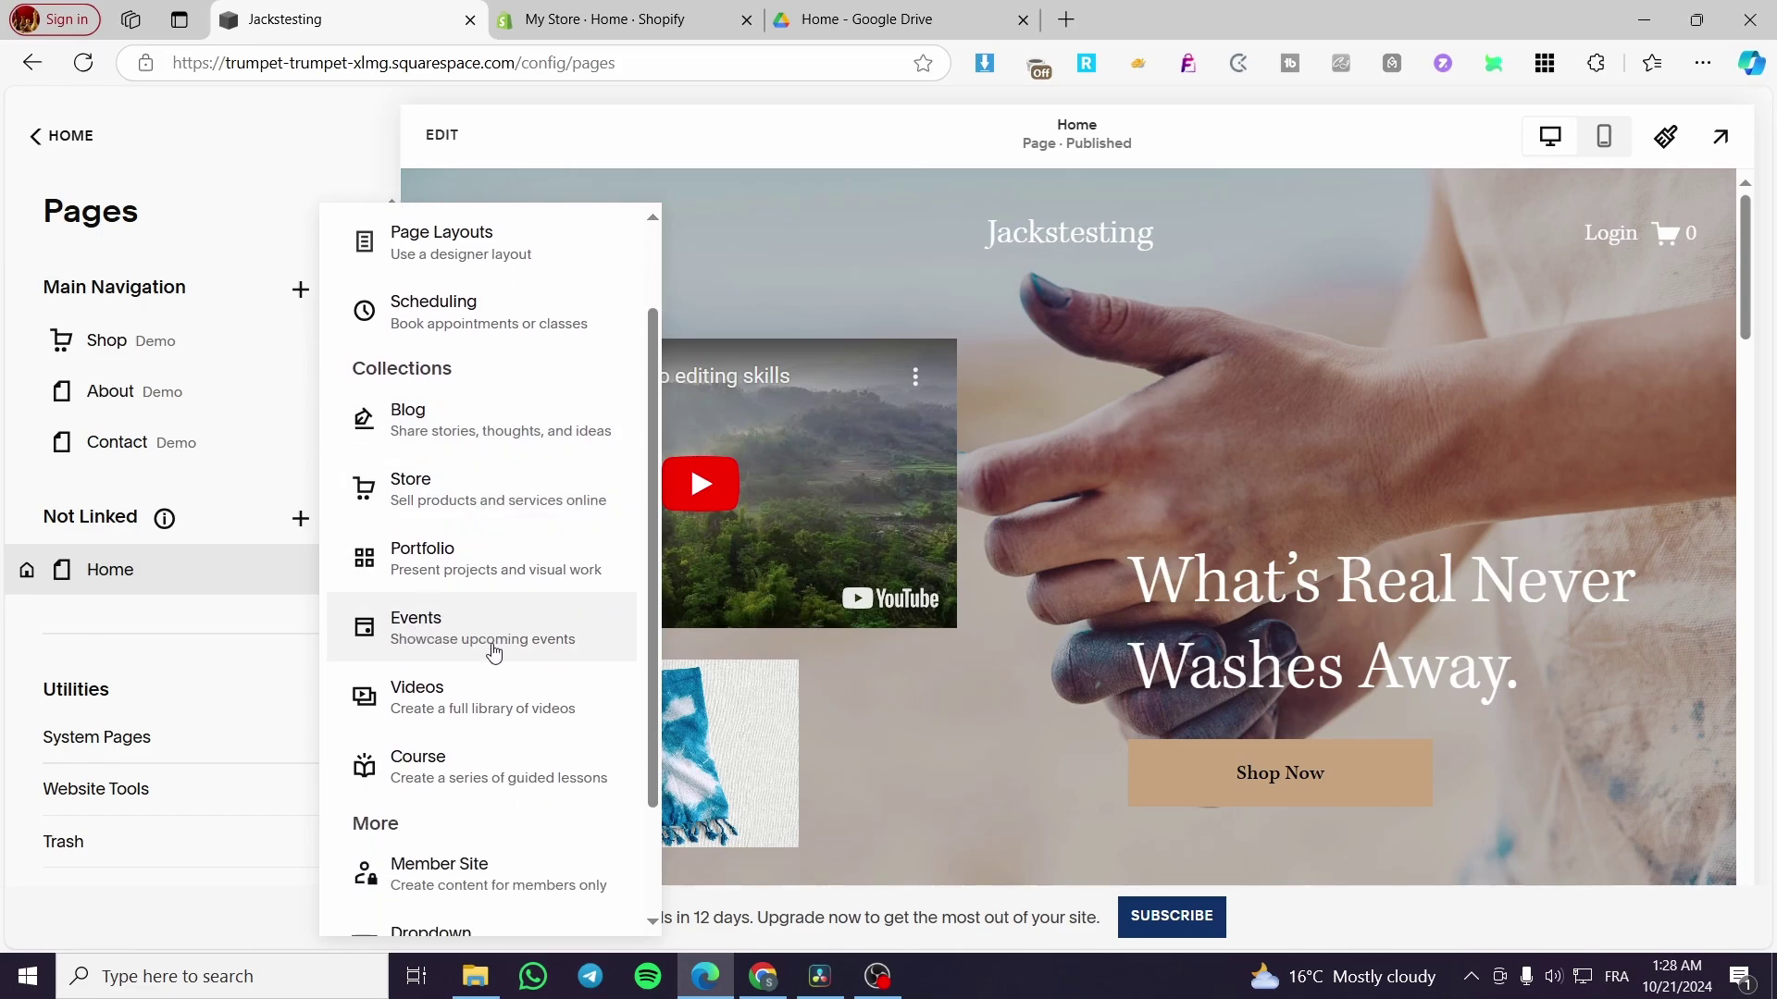
pyautogui.click(584, 648)
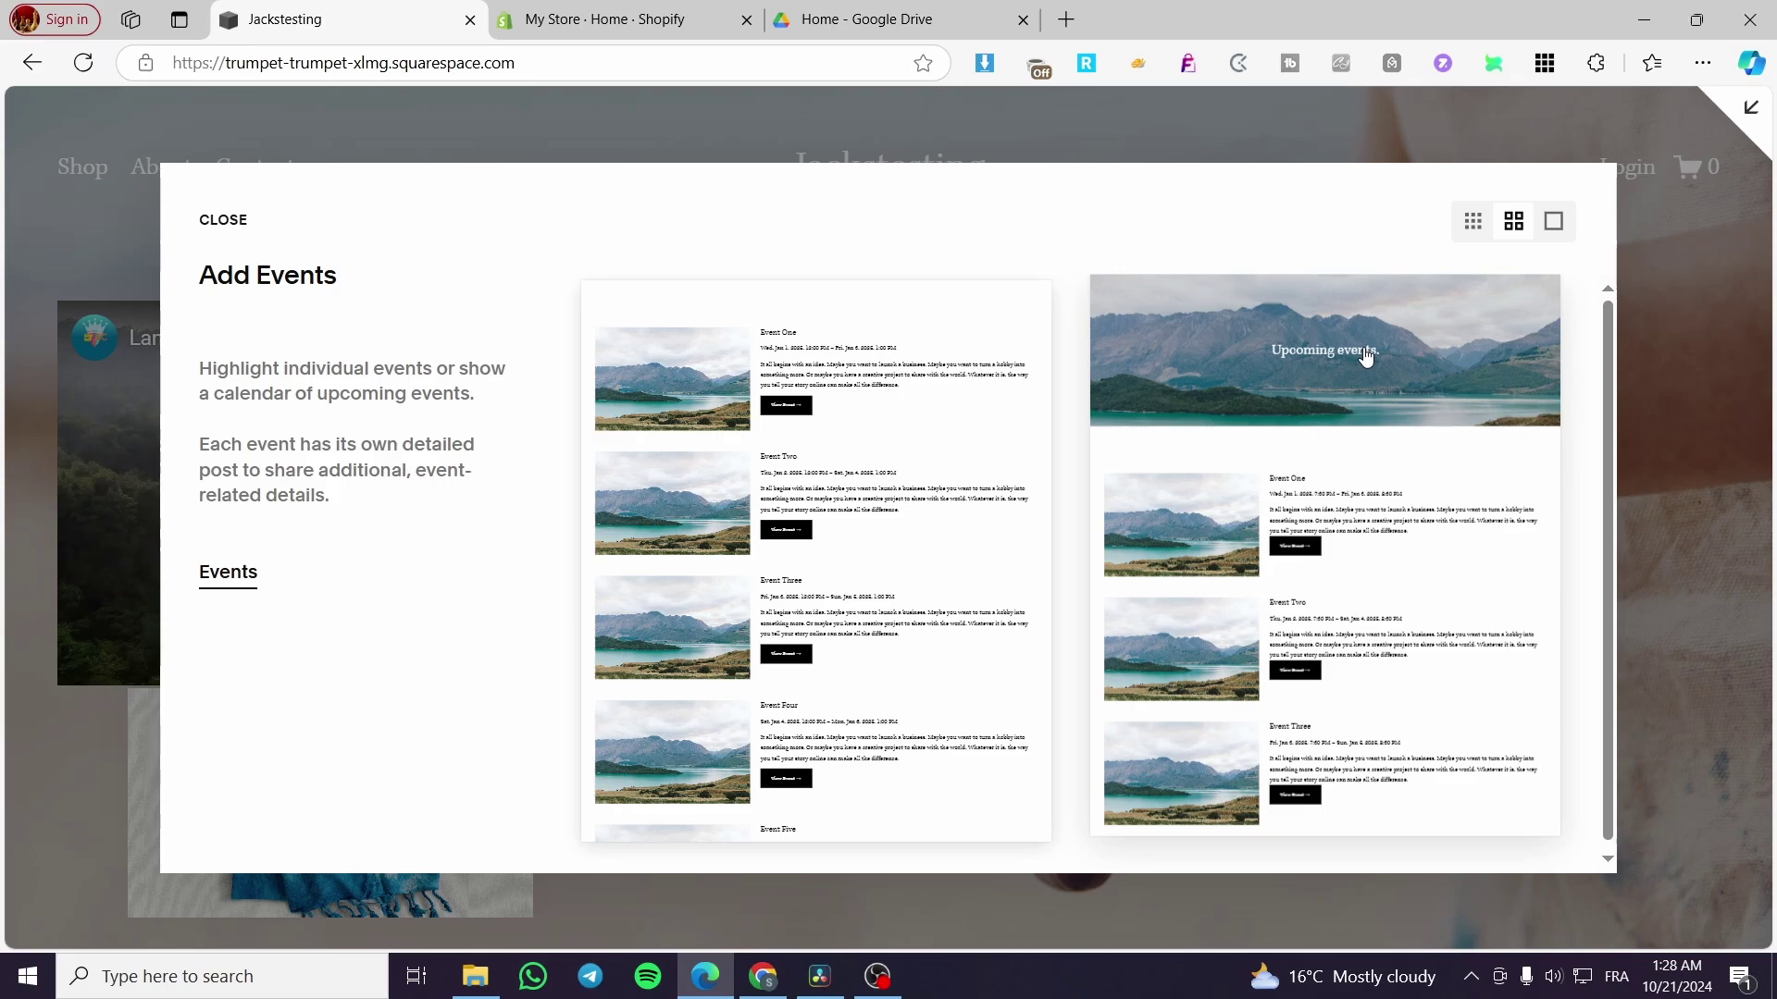
# Create the Events 2 page with the banner layout, keeping its name, and open its event list
pyautogui.click(1366, 356)
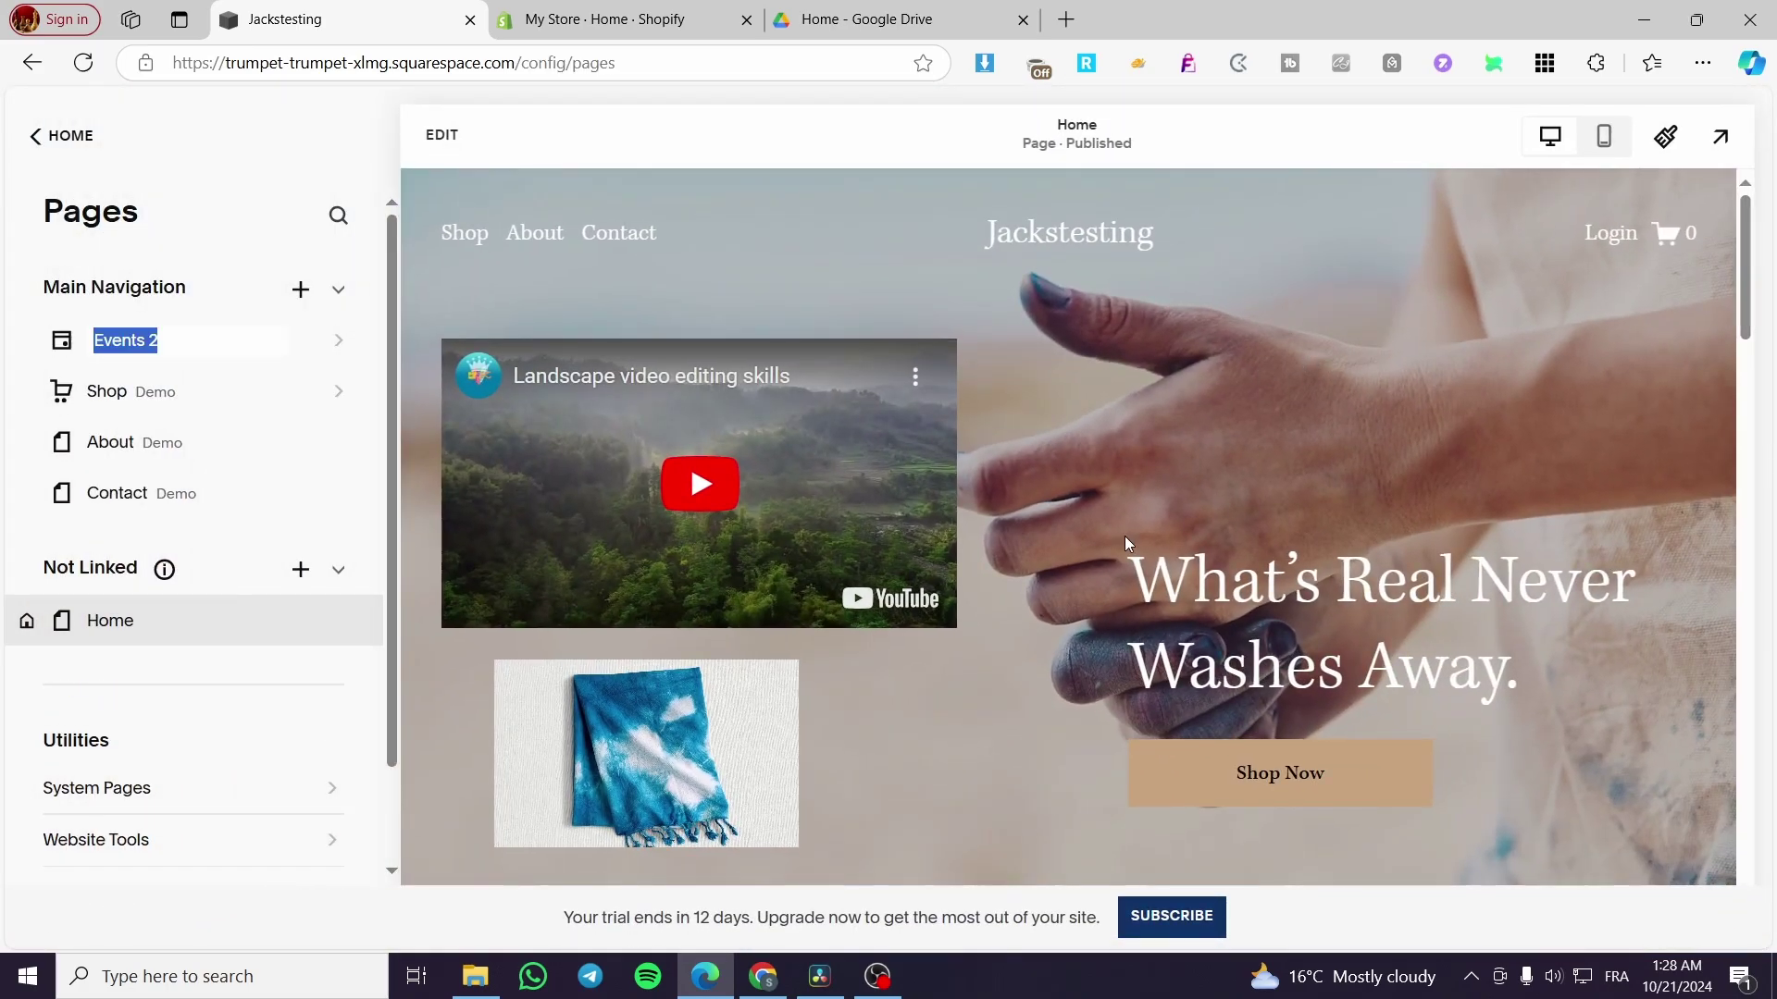
pyautogui.click(173, 338)
pyautogui.press('Return')
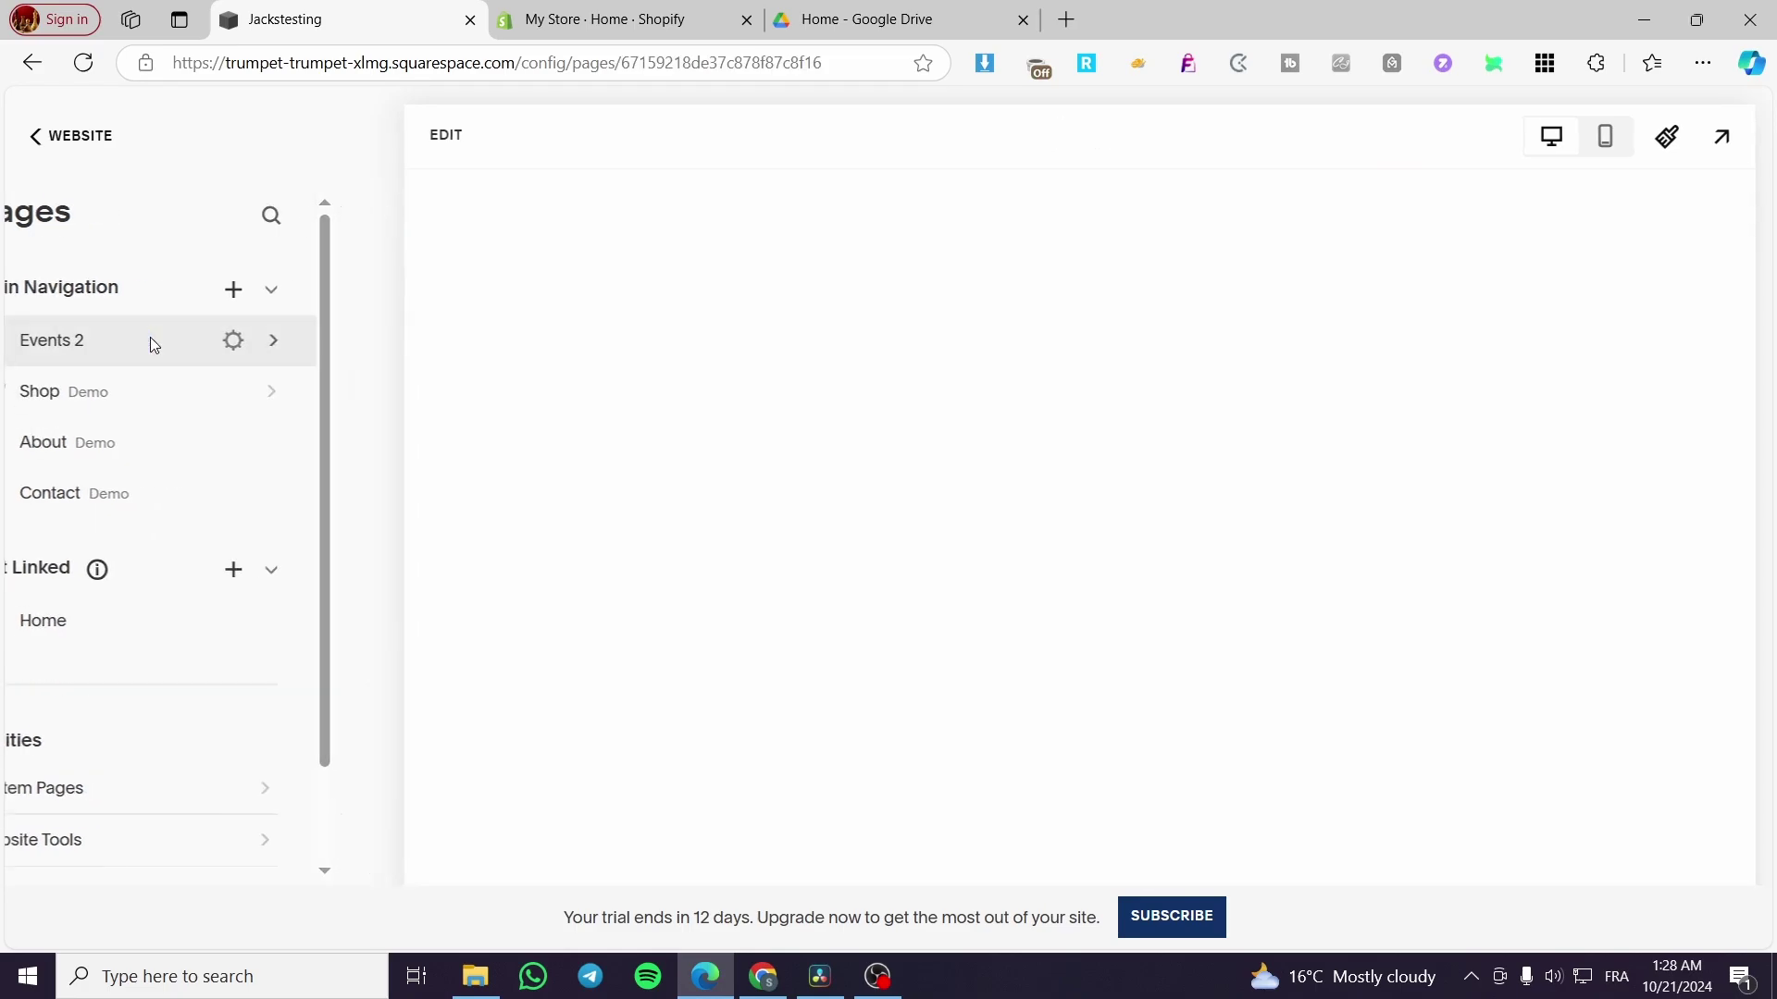
pyautogui.click(150, 339)
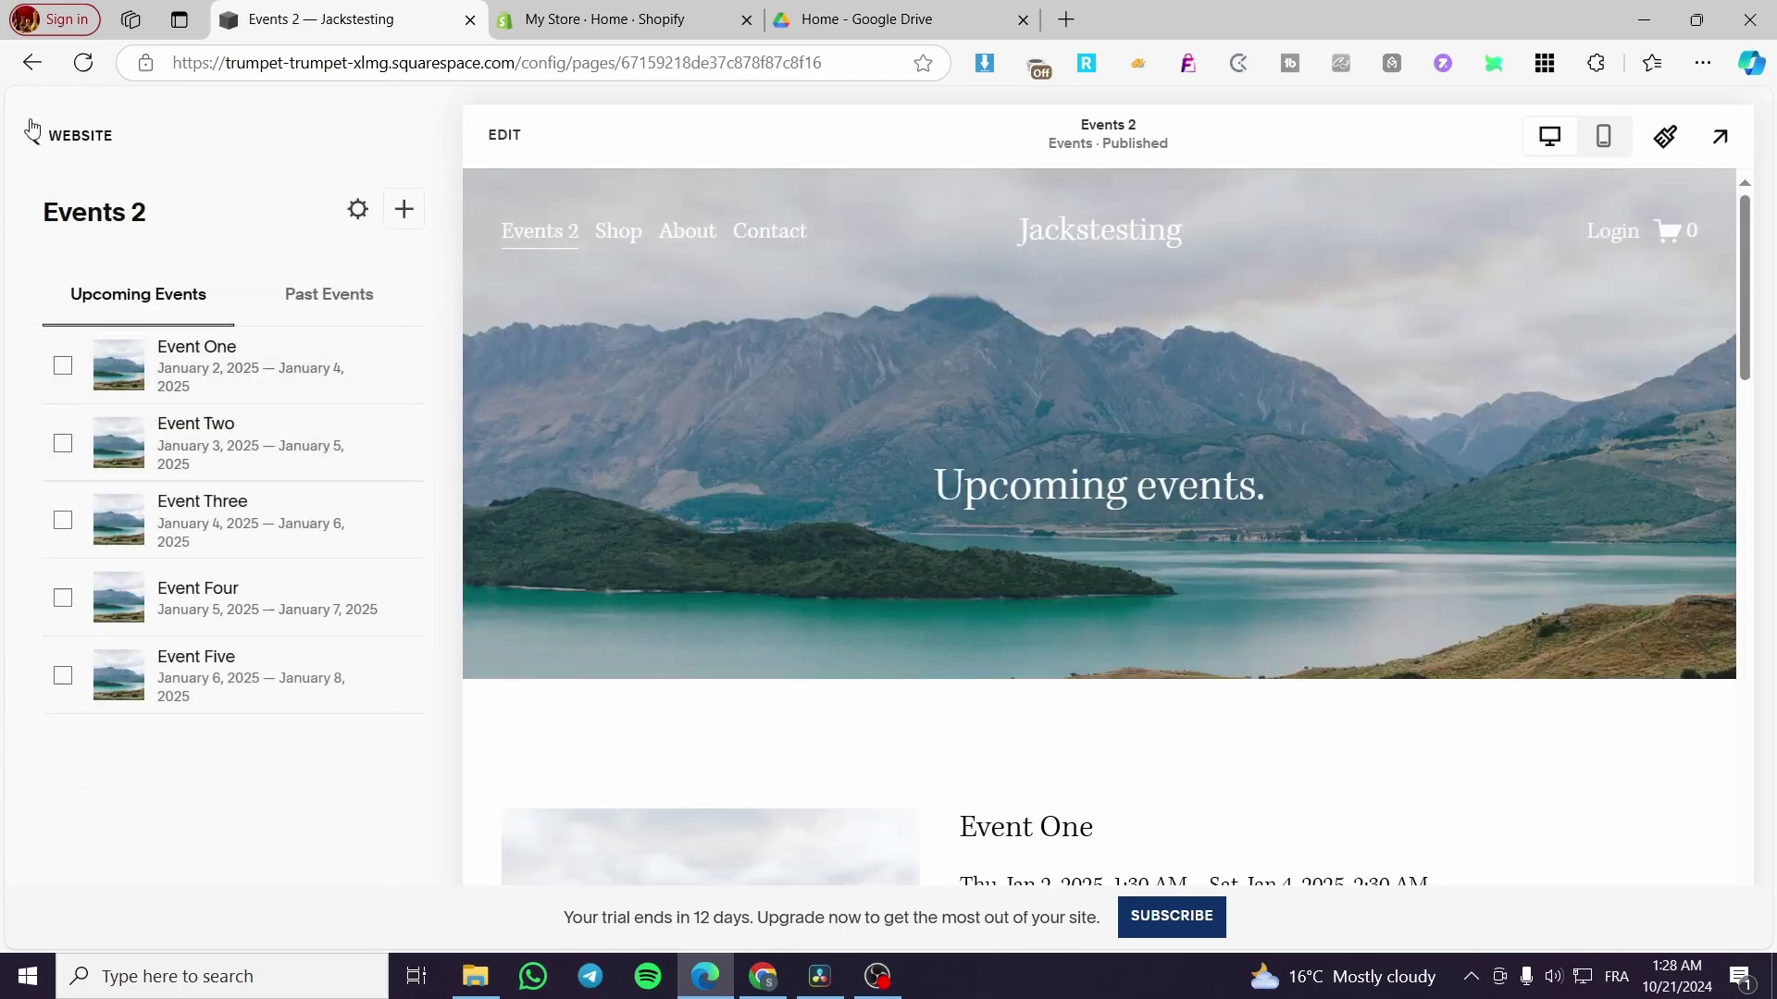
pyautogui.click(34, 131)
pyautogui.click(222, 335)
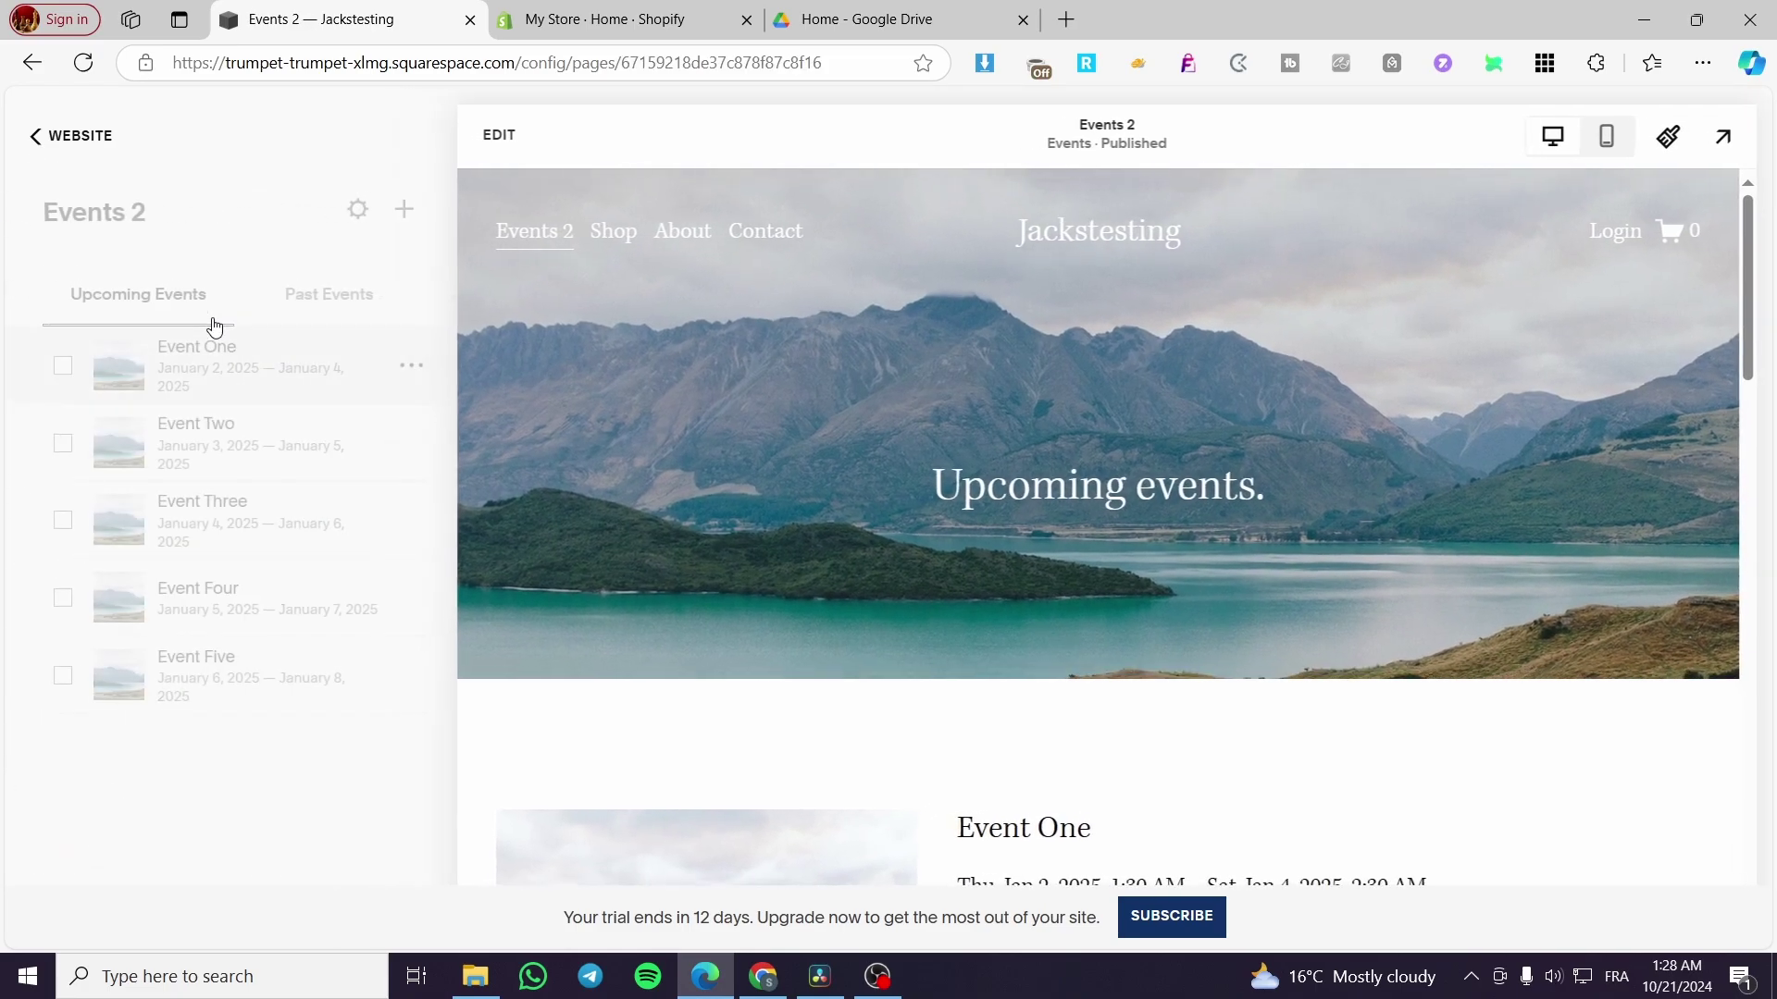
pyautogui.click(64, 139)
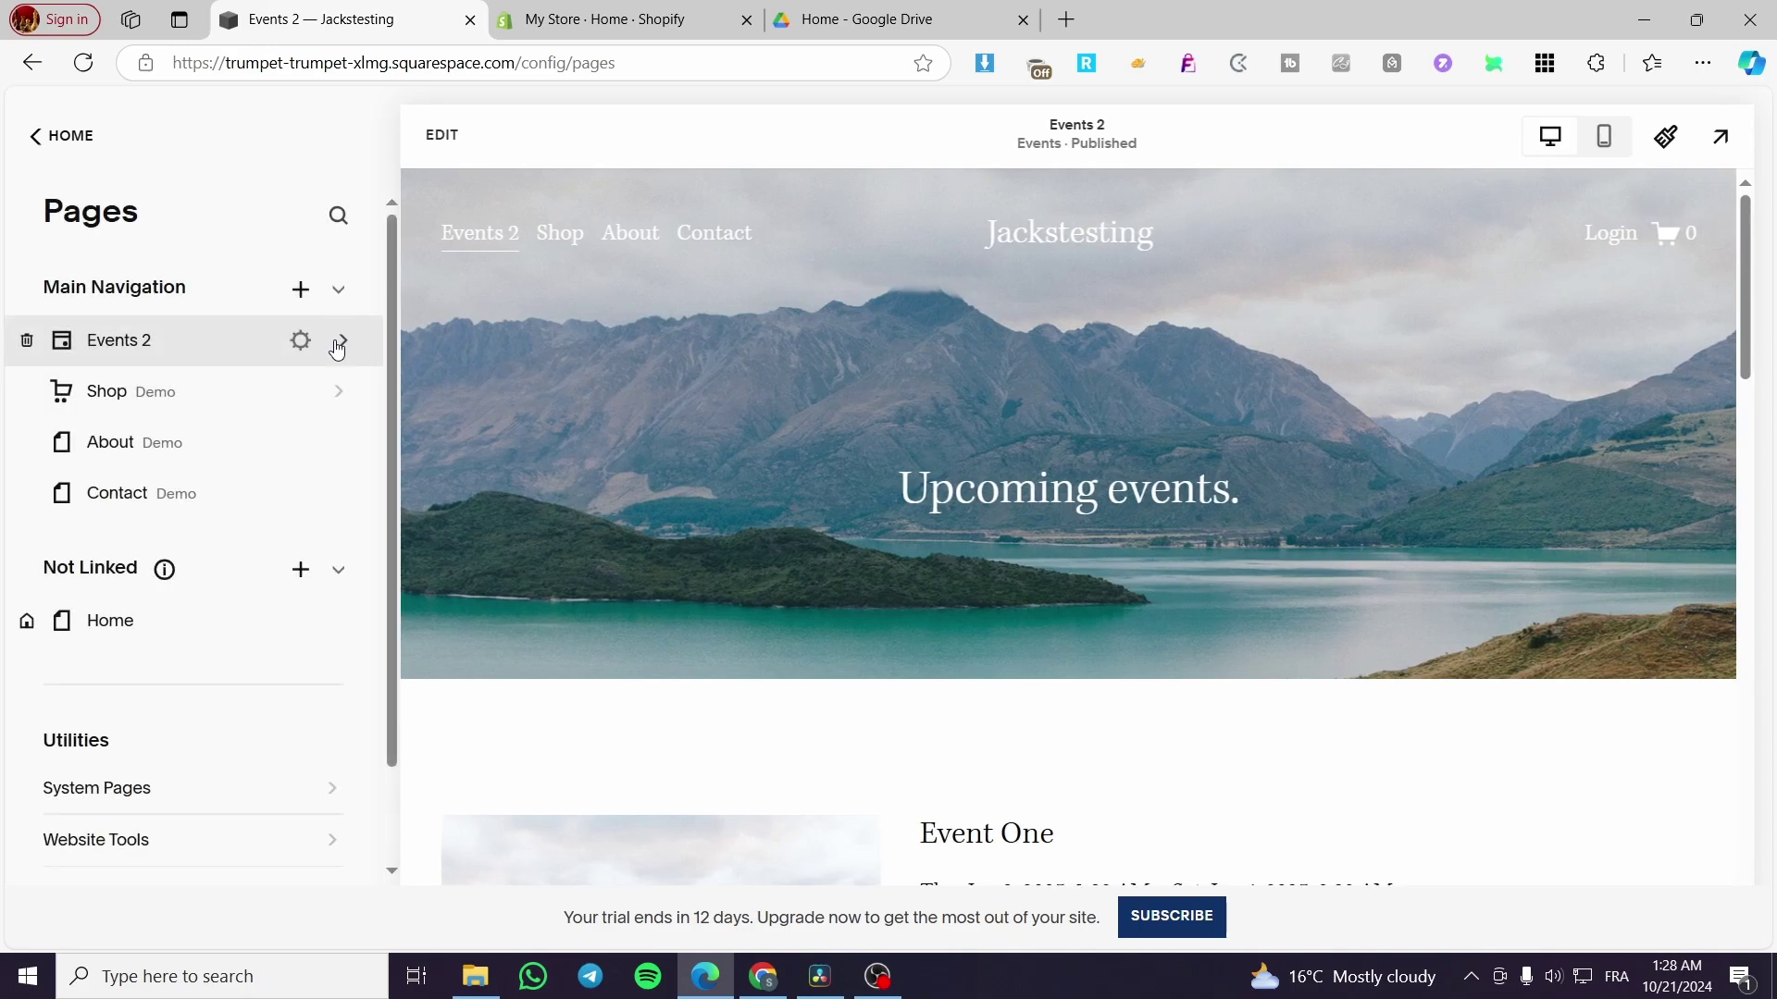
pyautogui.click(343, 342)
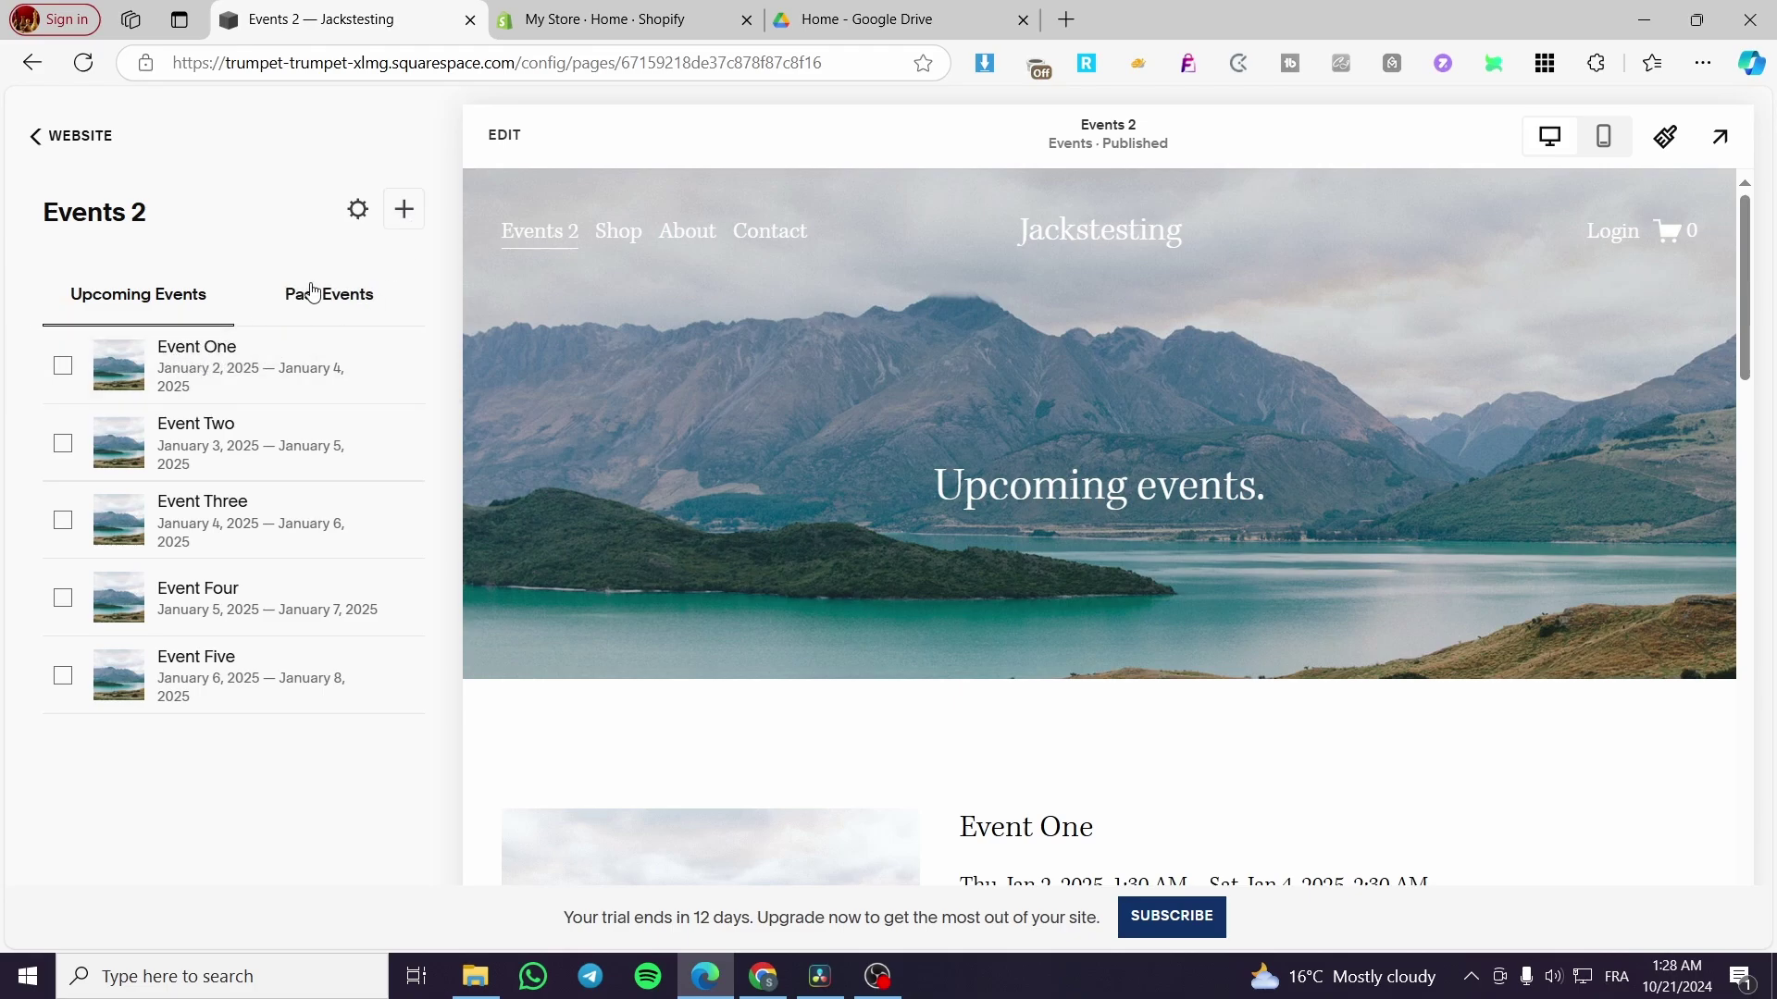
# Compare the Past and Upcoming events tabs, then add a new event to Events 2
pyautogui.click(361, 294)
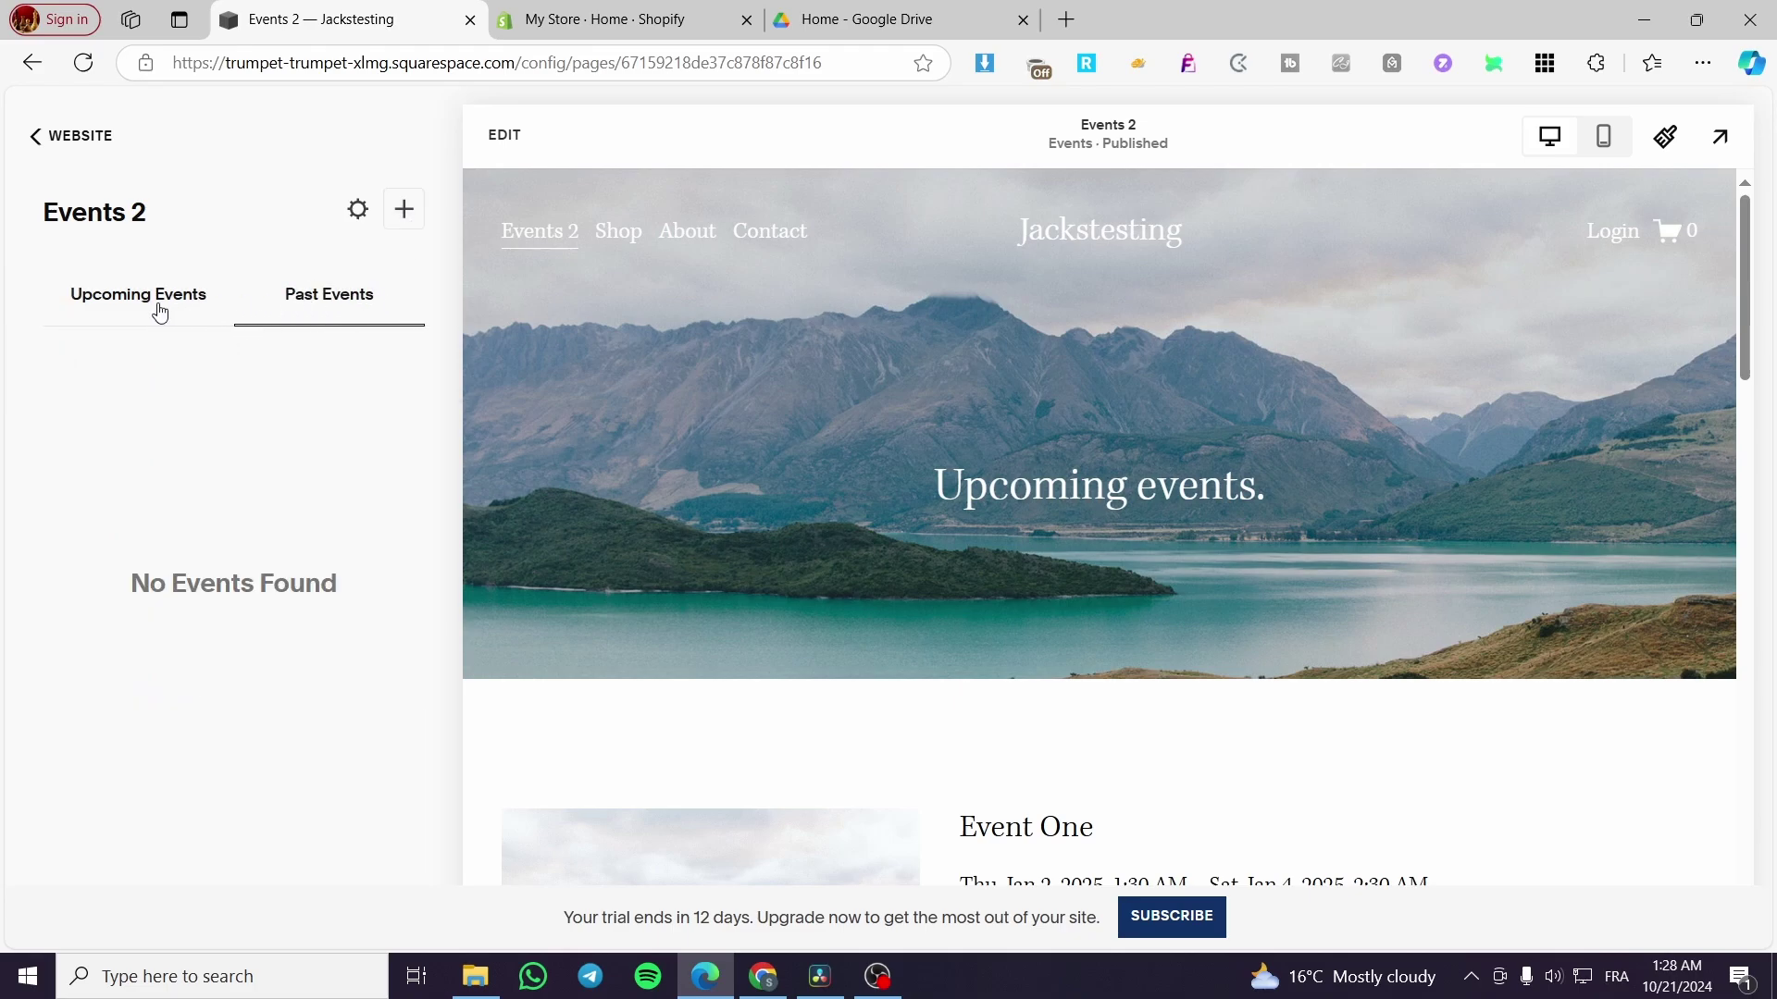
pyautogui.click(159, 311)
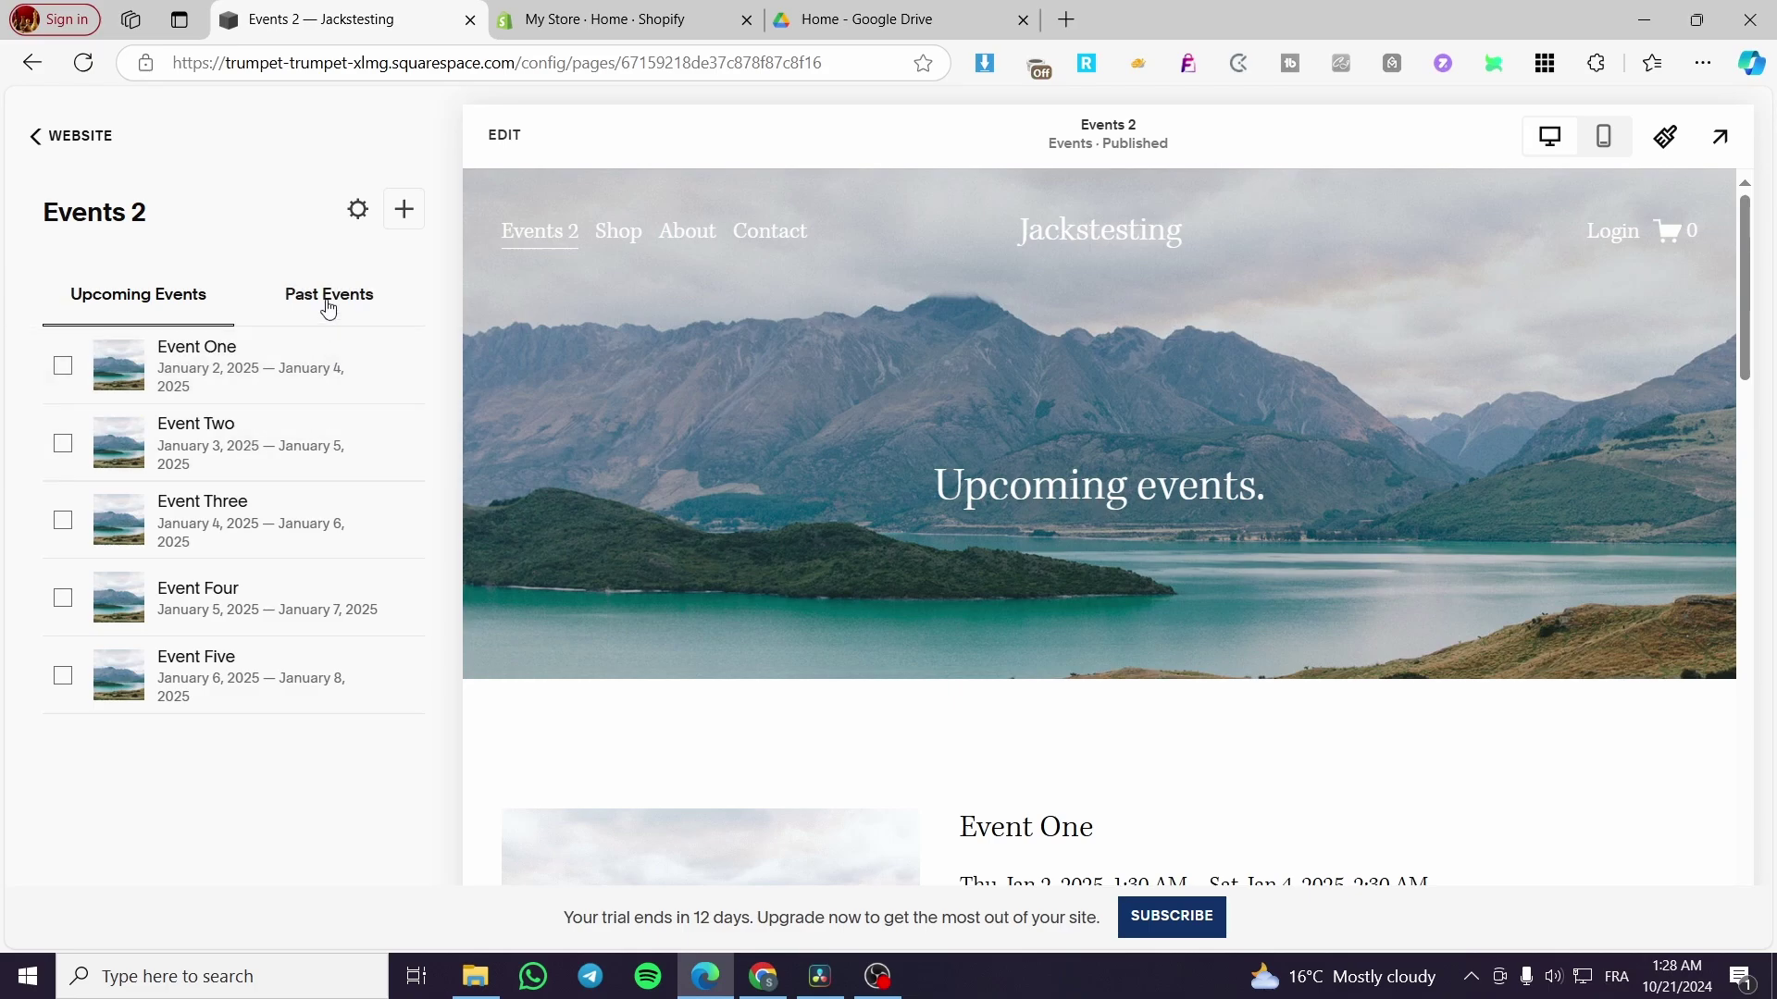
pyautogui.click(329, 308)
pyautogui.click(151, 297)
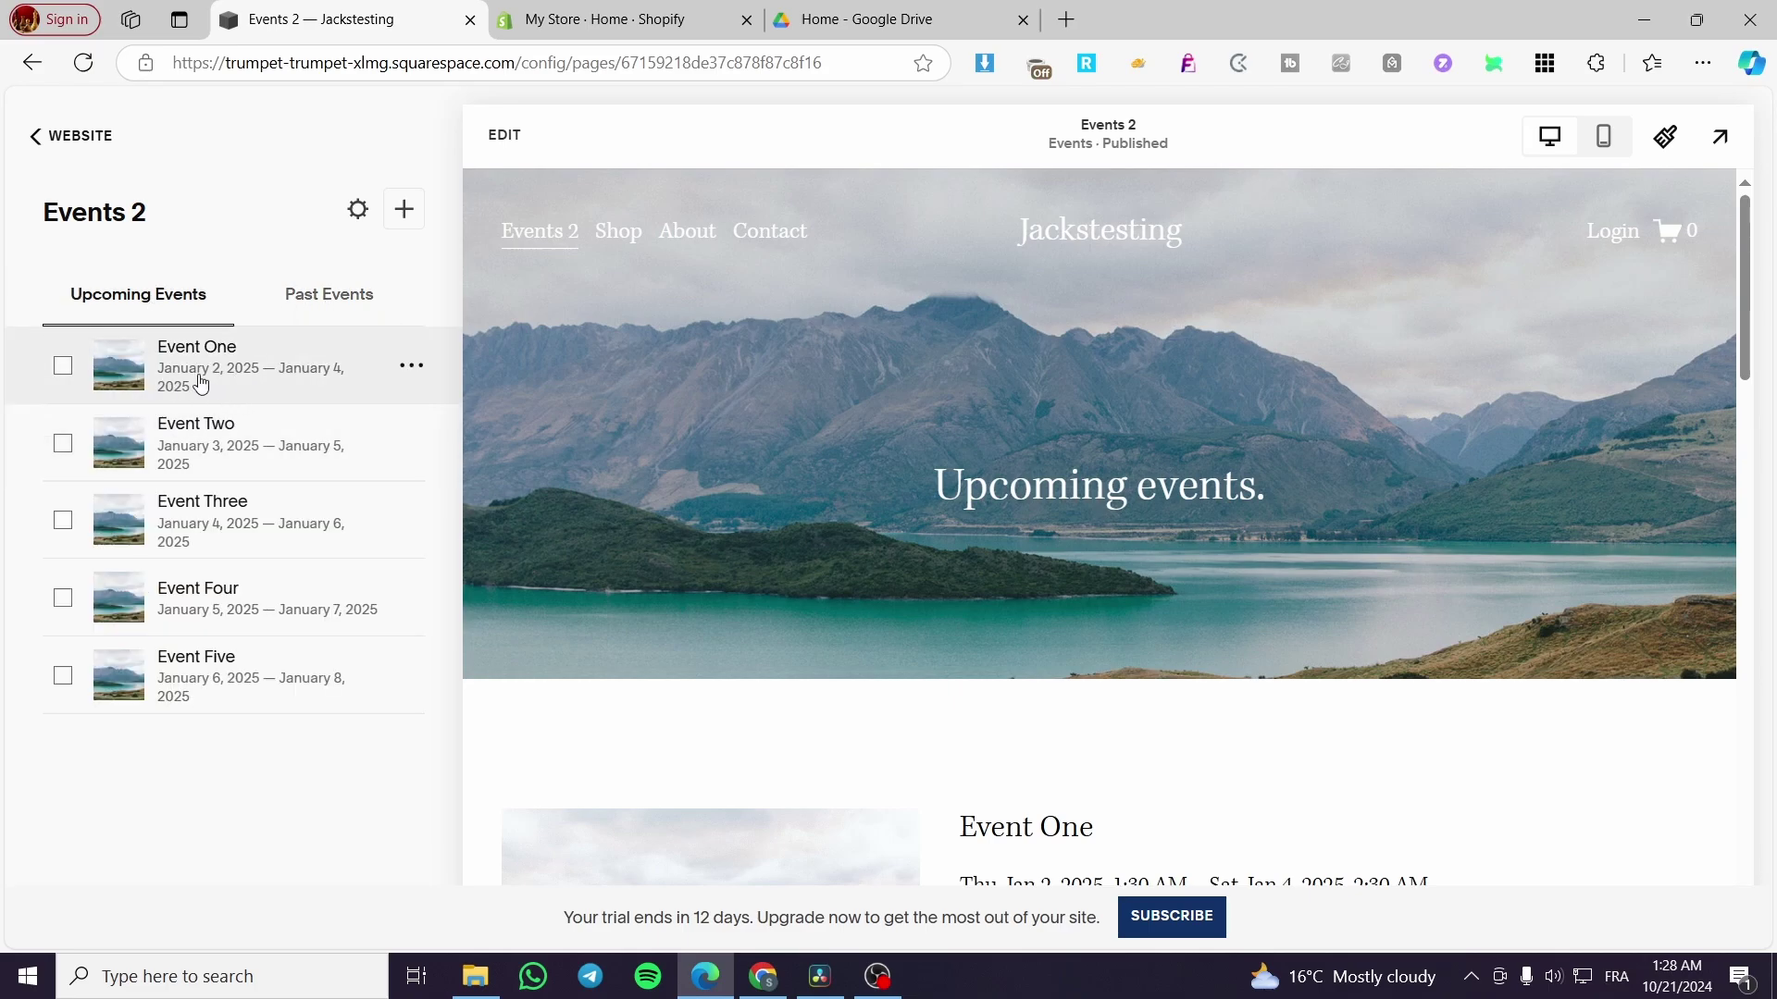
pyautogui.click(304, 295)
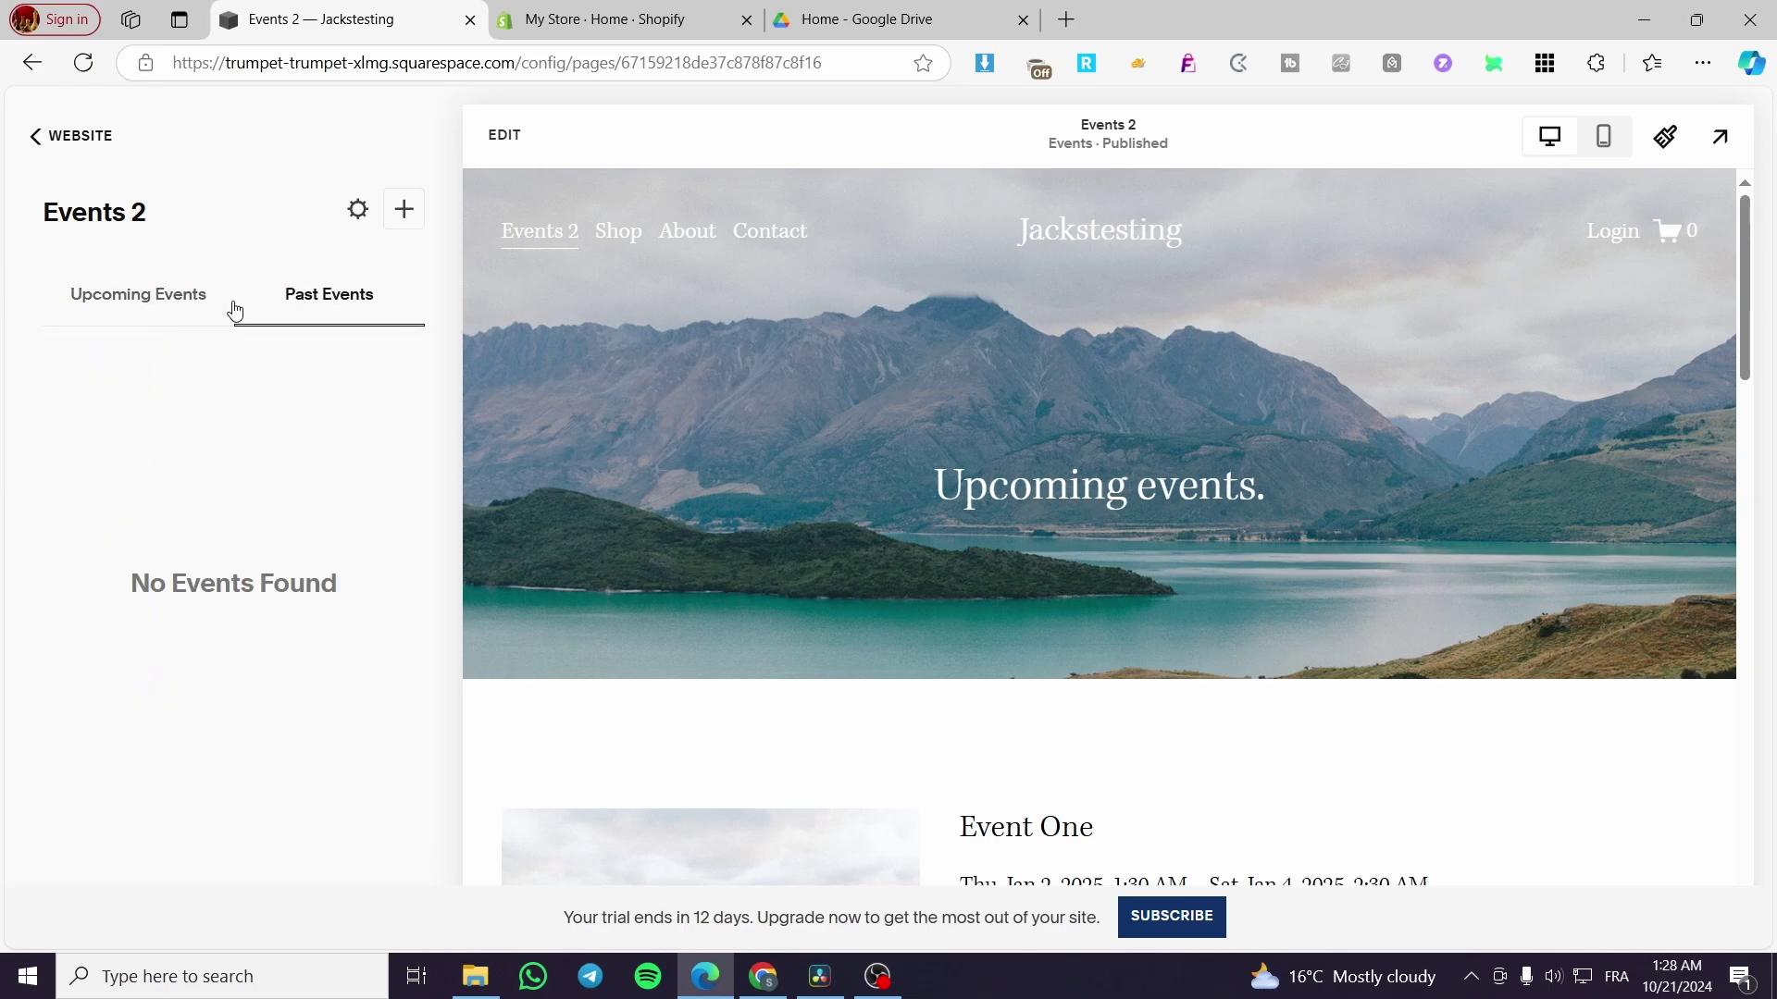
pyautogui.click(232, 310)
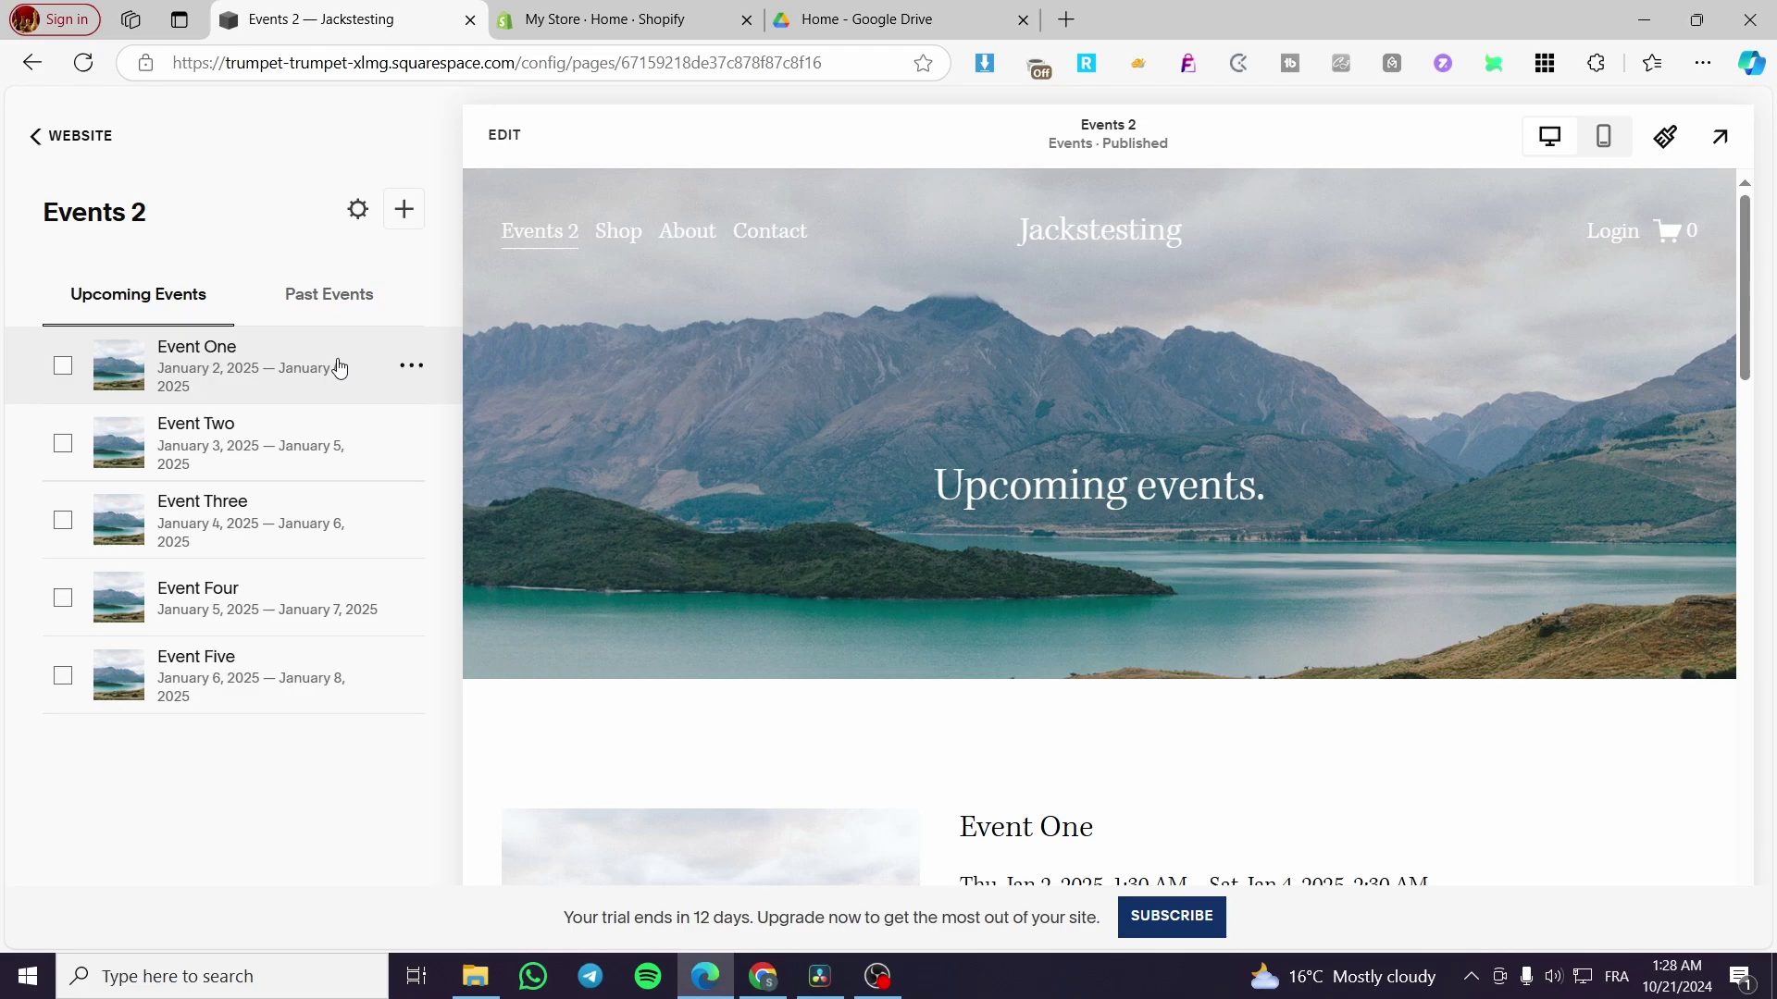
pyautogui.click(403, 209)
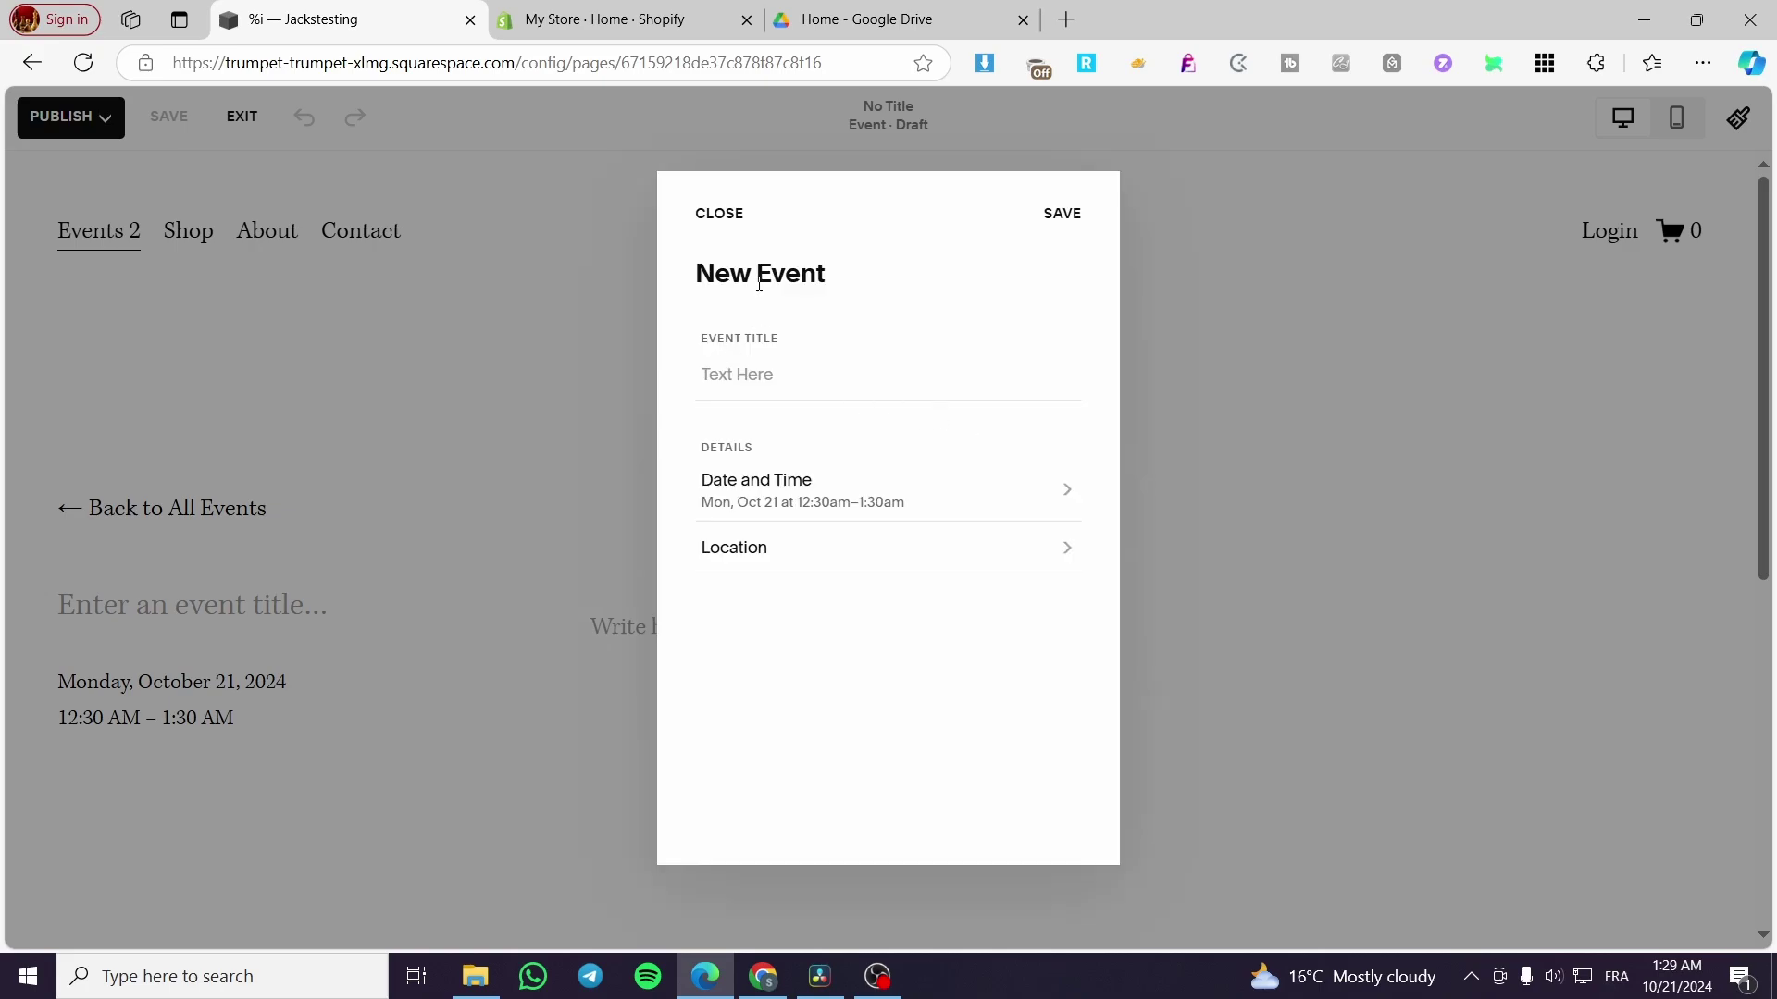
# Title the new event 'E-Commerce Group Meeting', correcting 'Ecommerce' to the hyphenated spelling
pyautogui.click(758, 365)
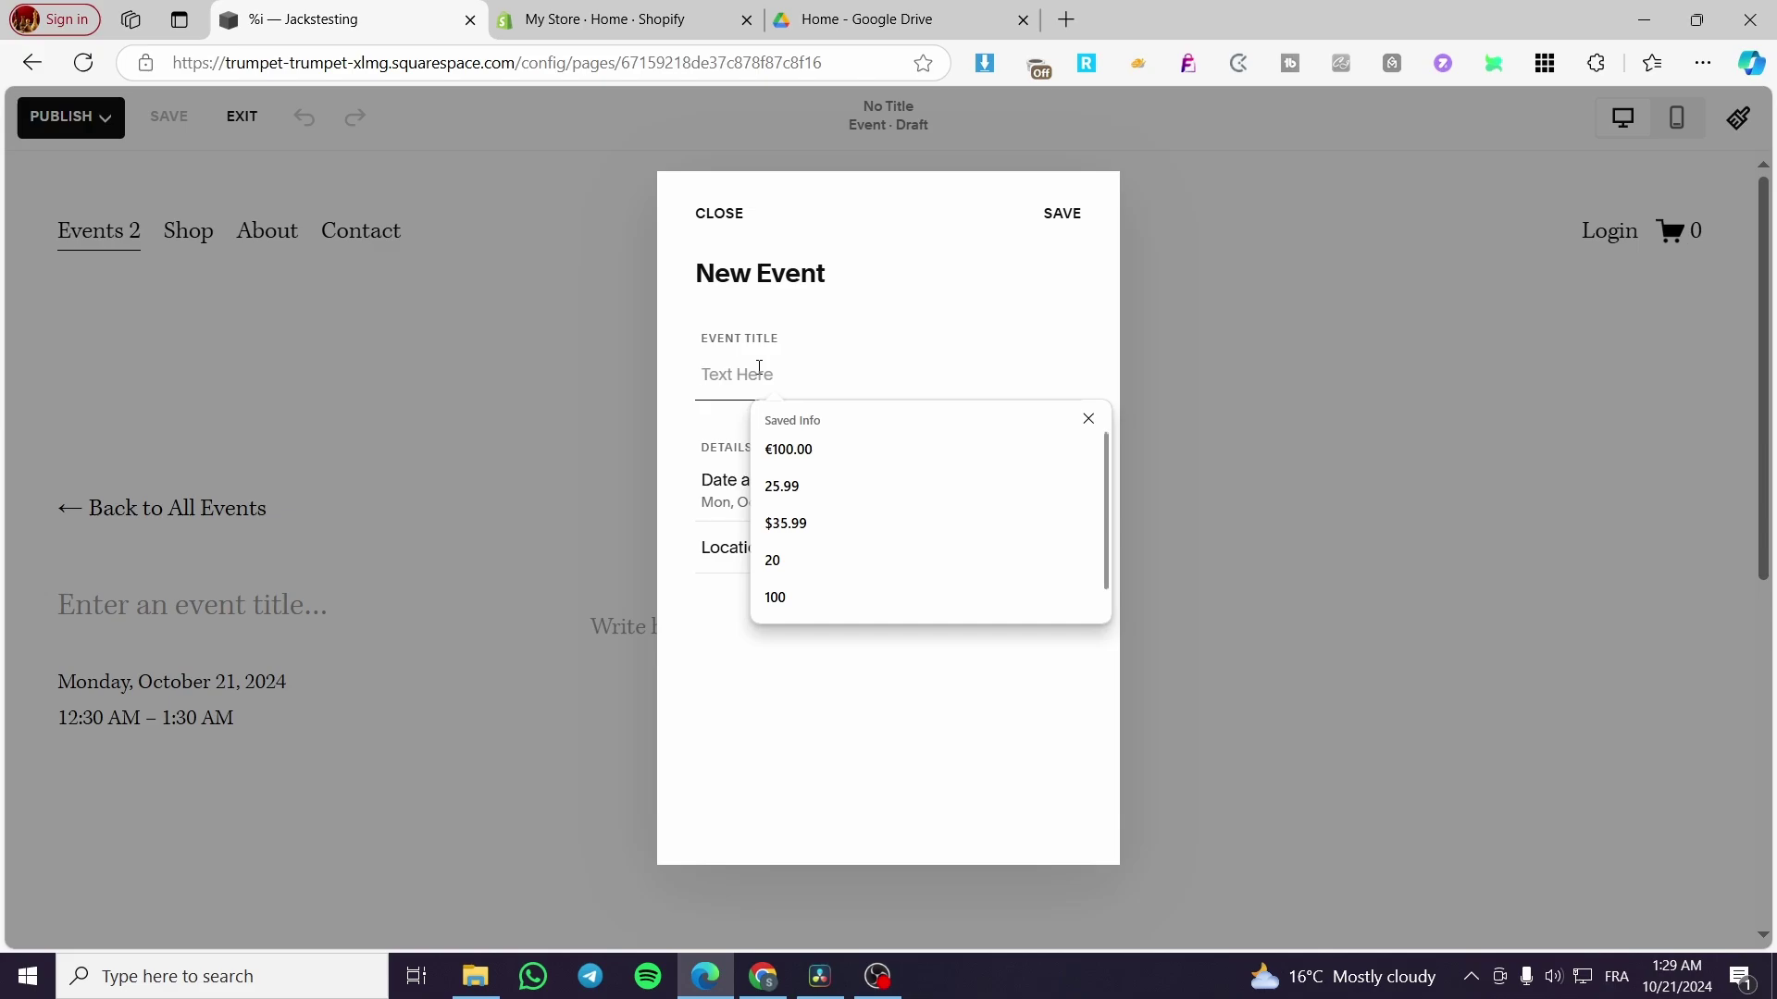
pyautogui.write('Group Meeting')
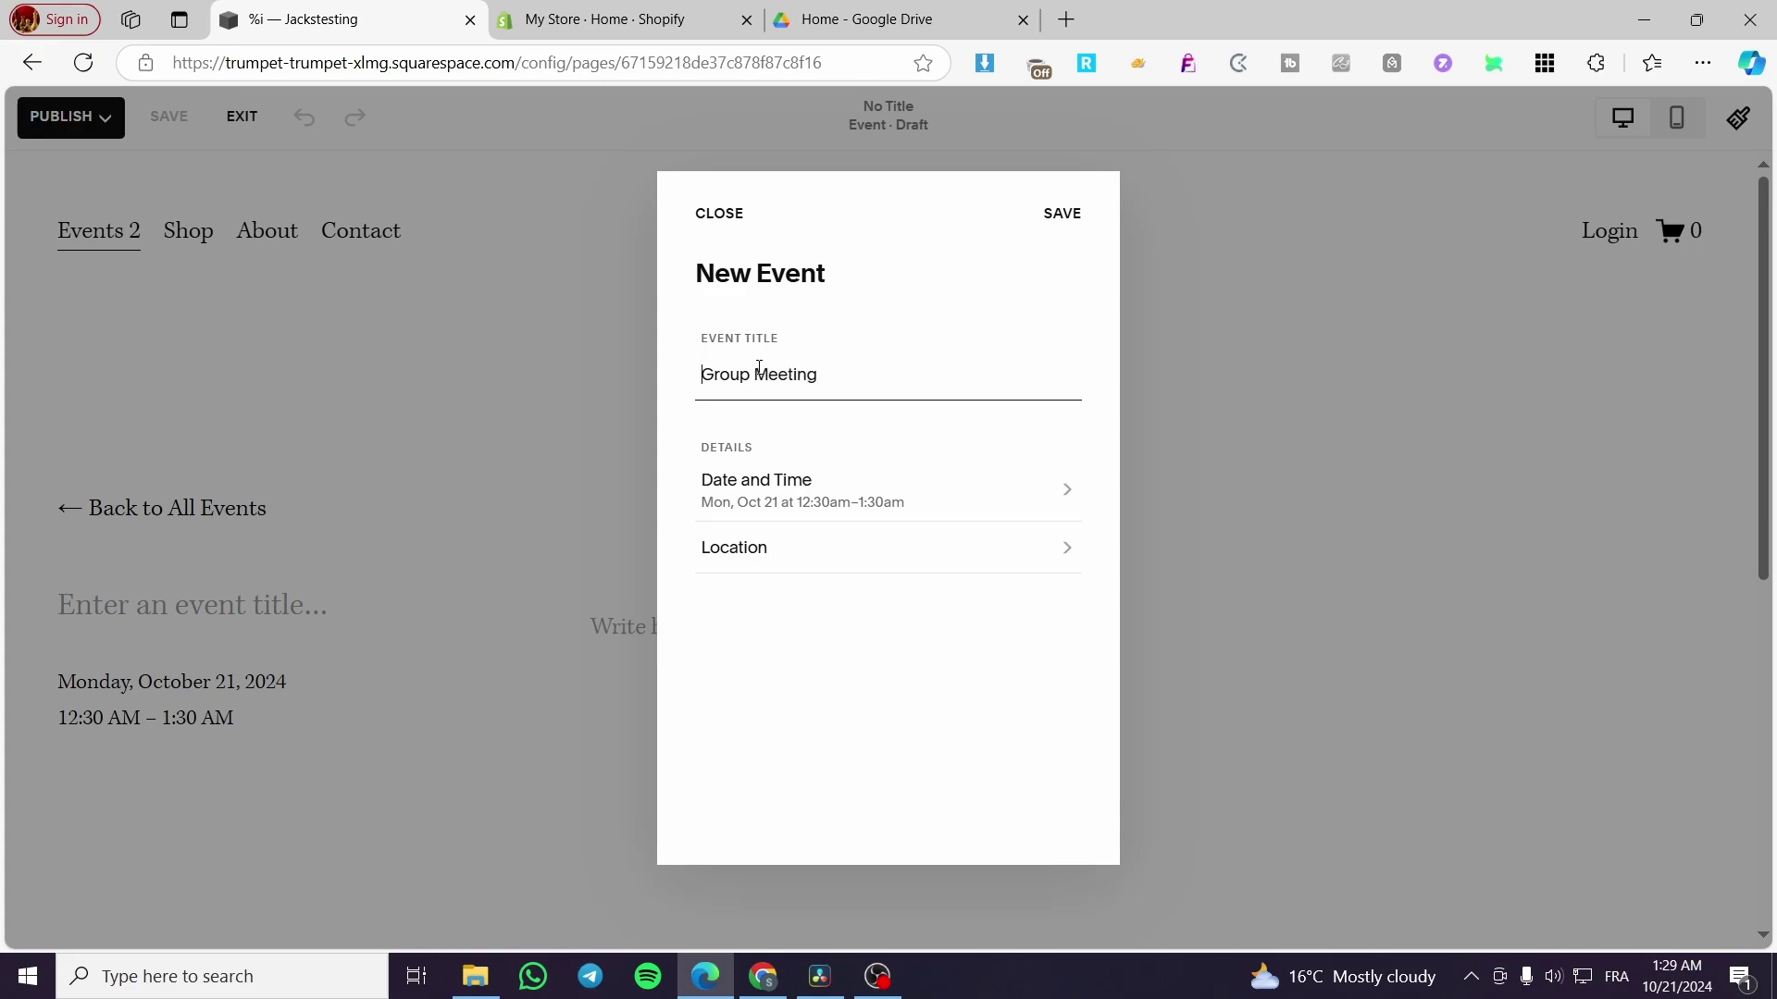
pyautogui.write('Ecommerce')
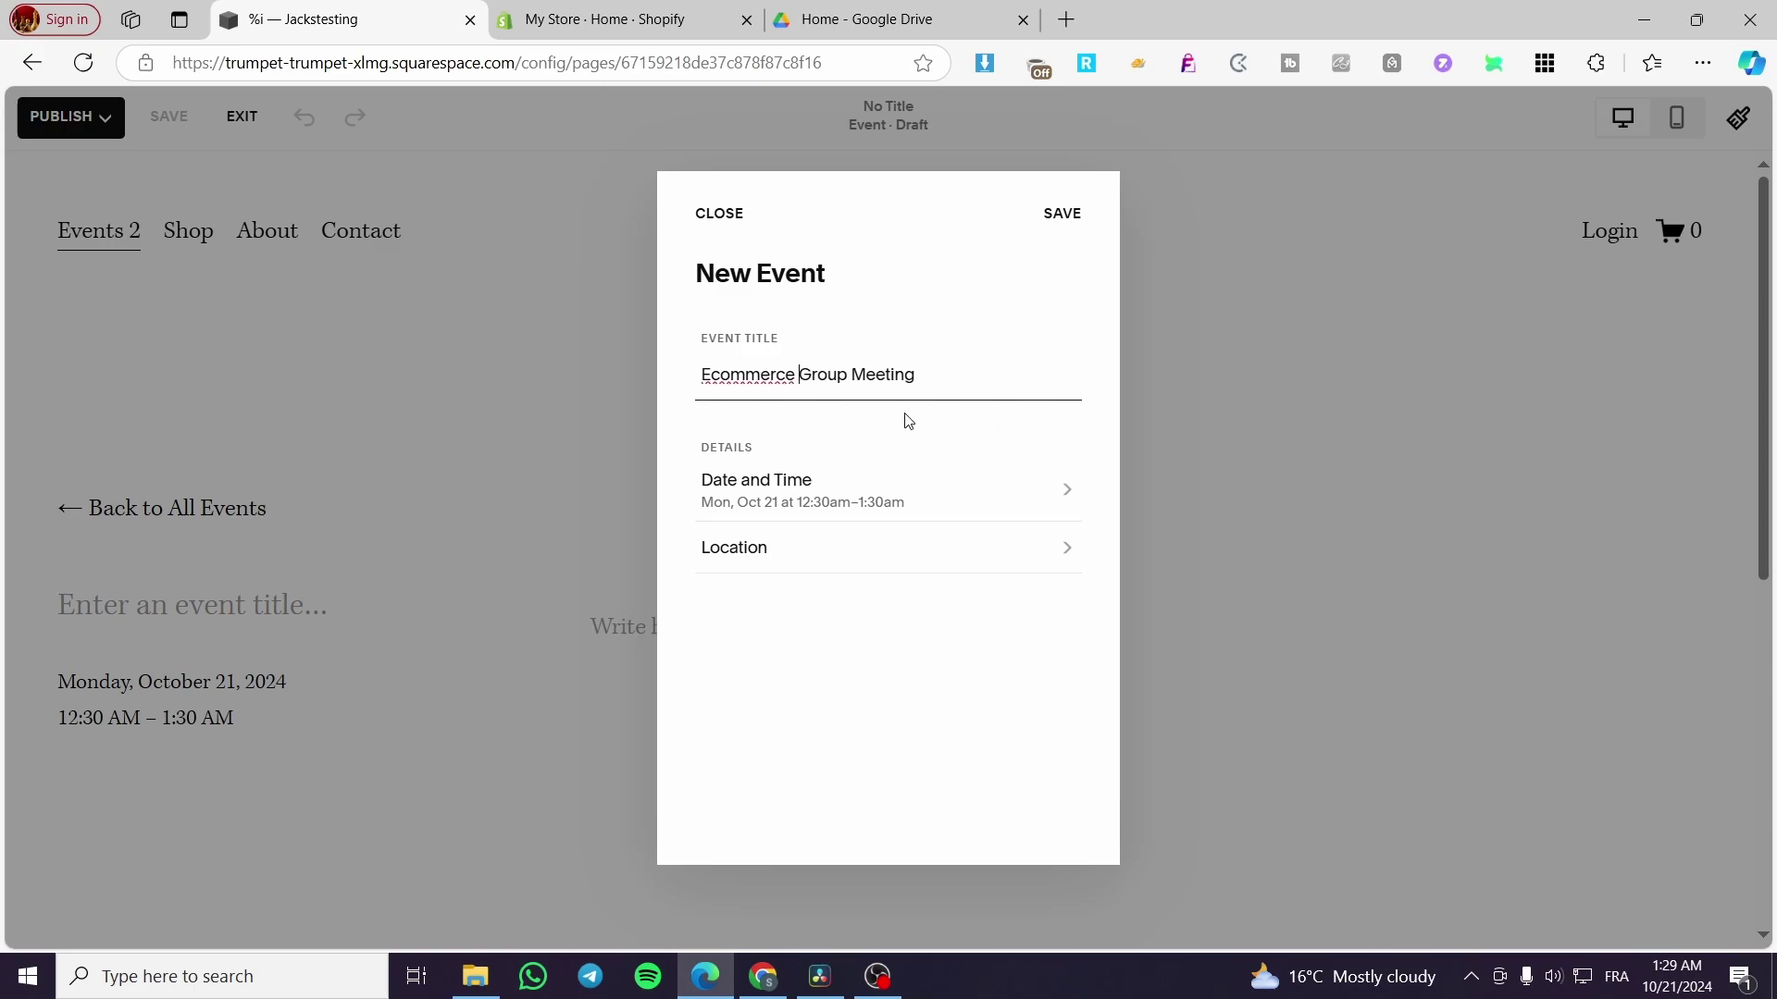
pyautogui.rightClick(743, 376)
pyautogui.click(835, 401)
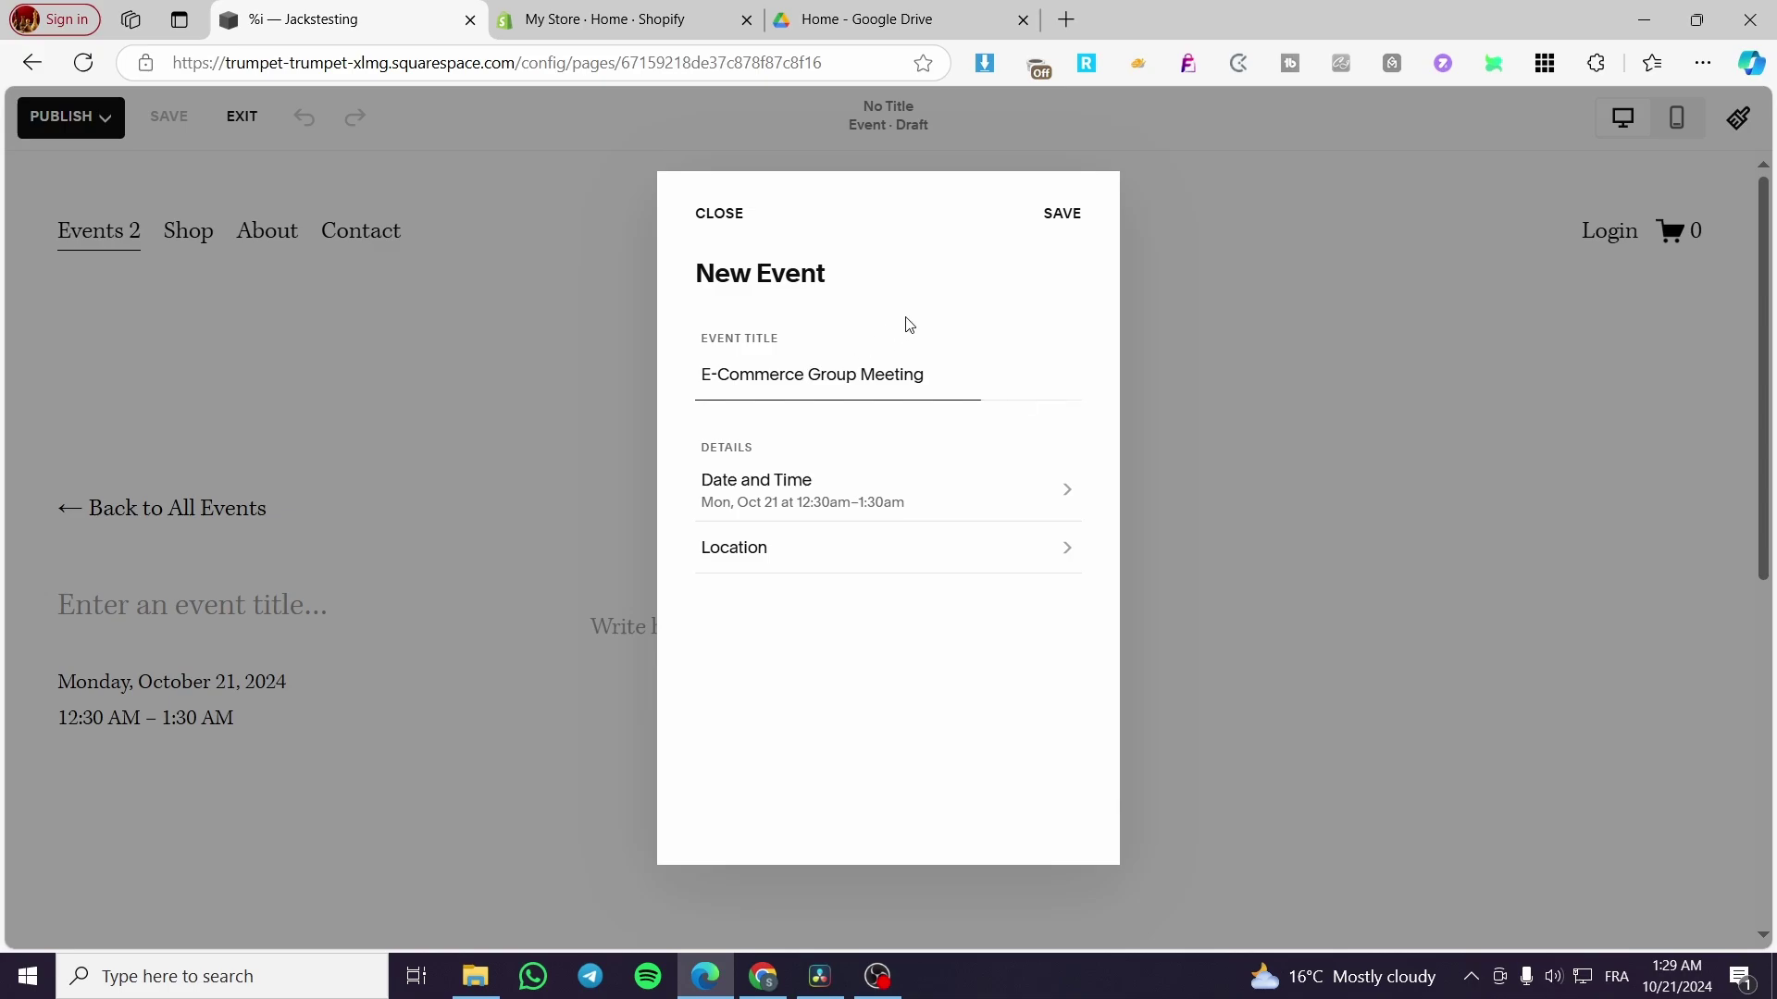
# Schedule the event for Wednesday, October 23, 2024, 10:00 AM to 6:00 PM and save
pyautogui.click(824, 500)
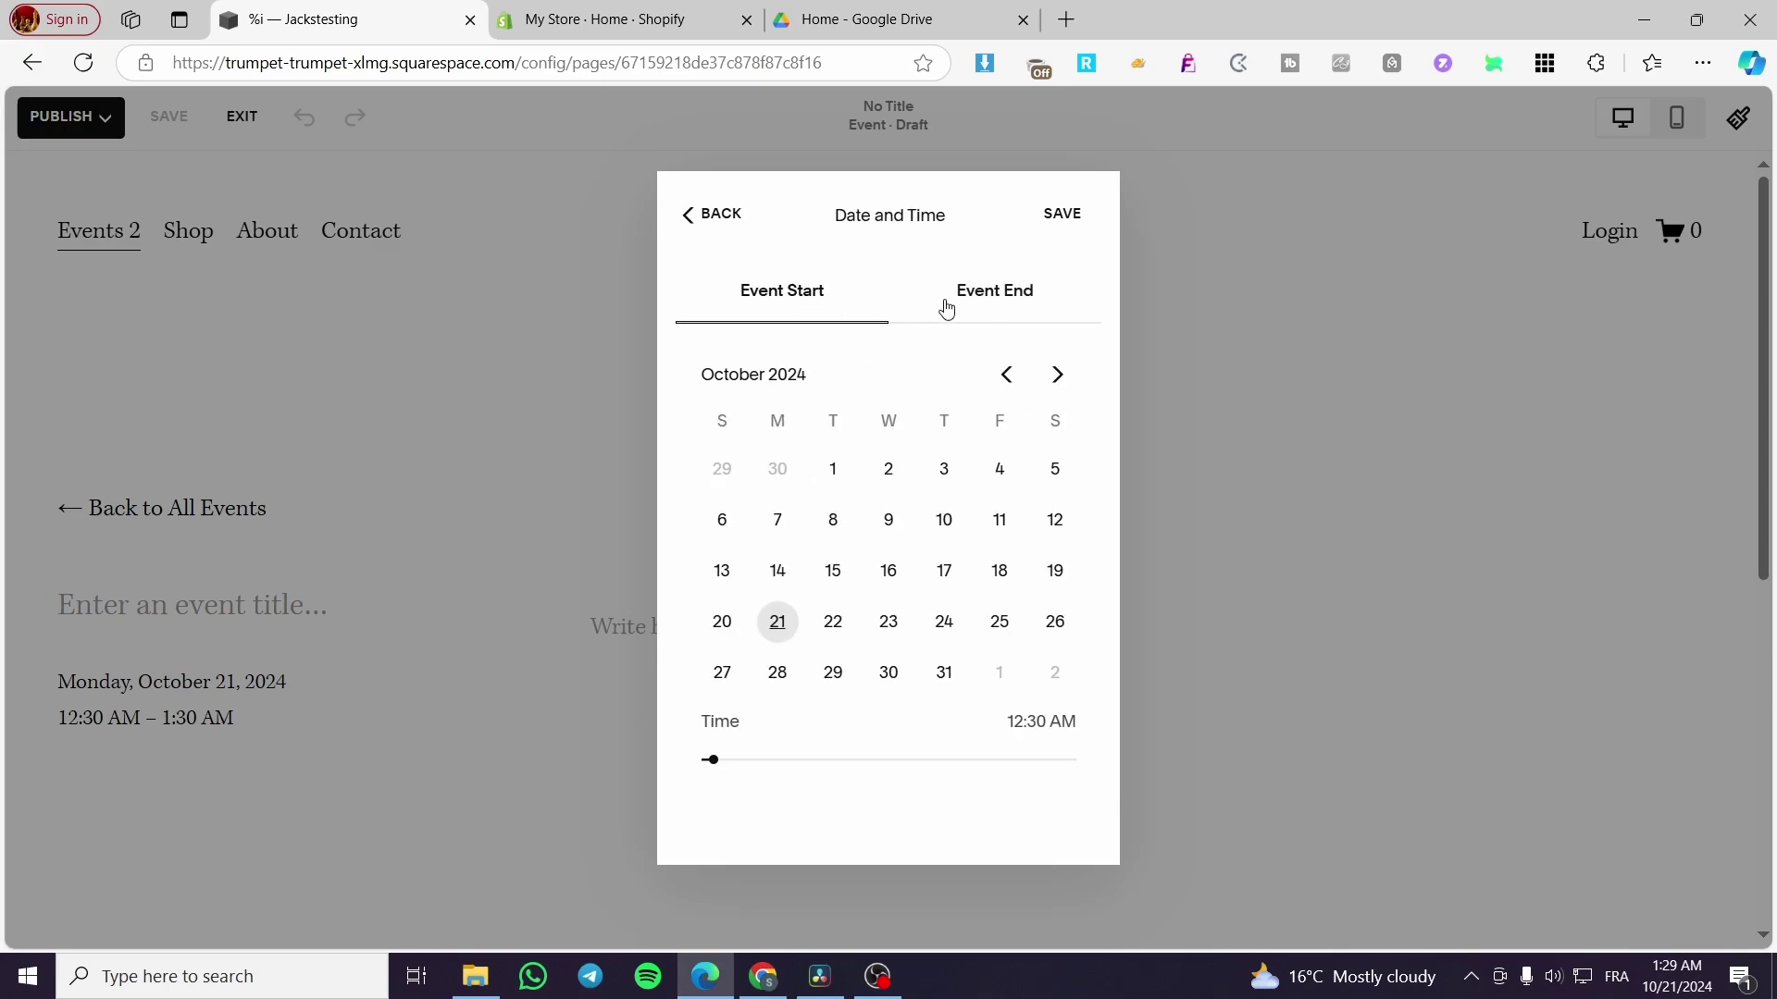
pyautogui.click(1014, 294)
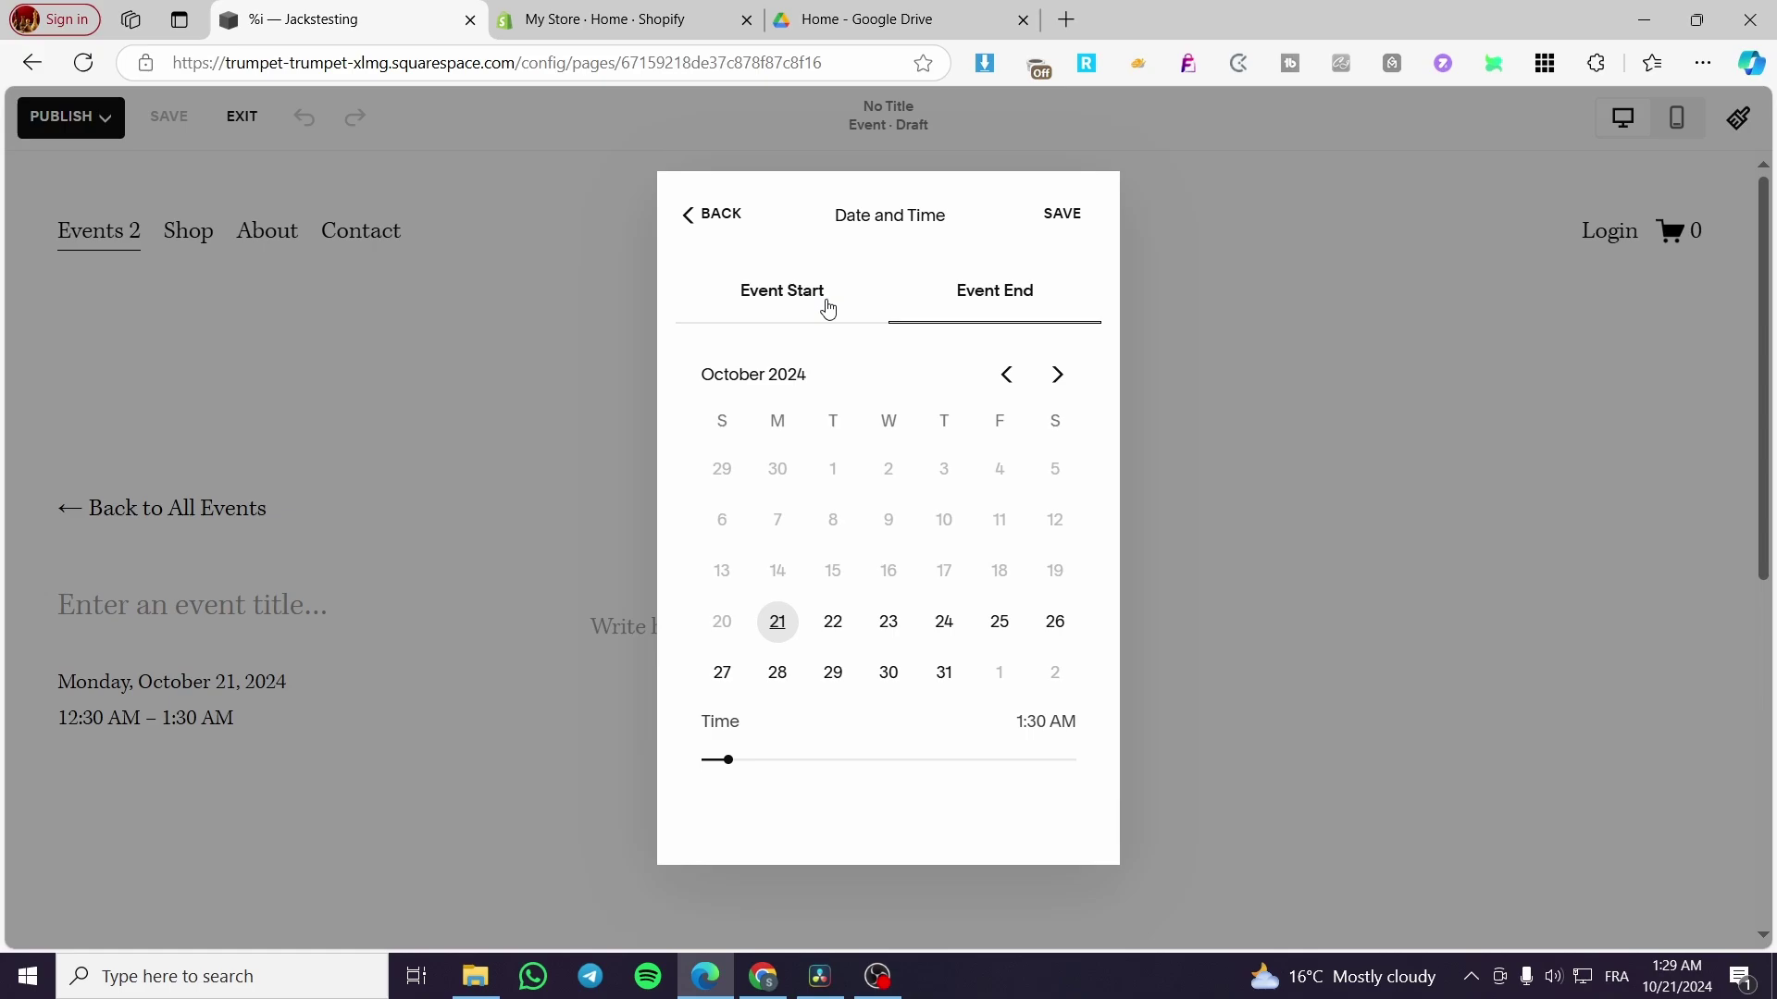
pyautogui.click(849, 312)
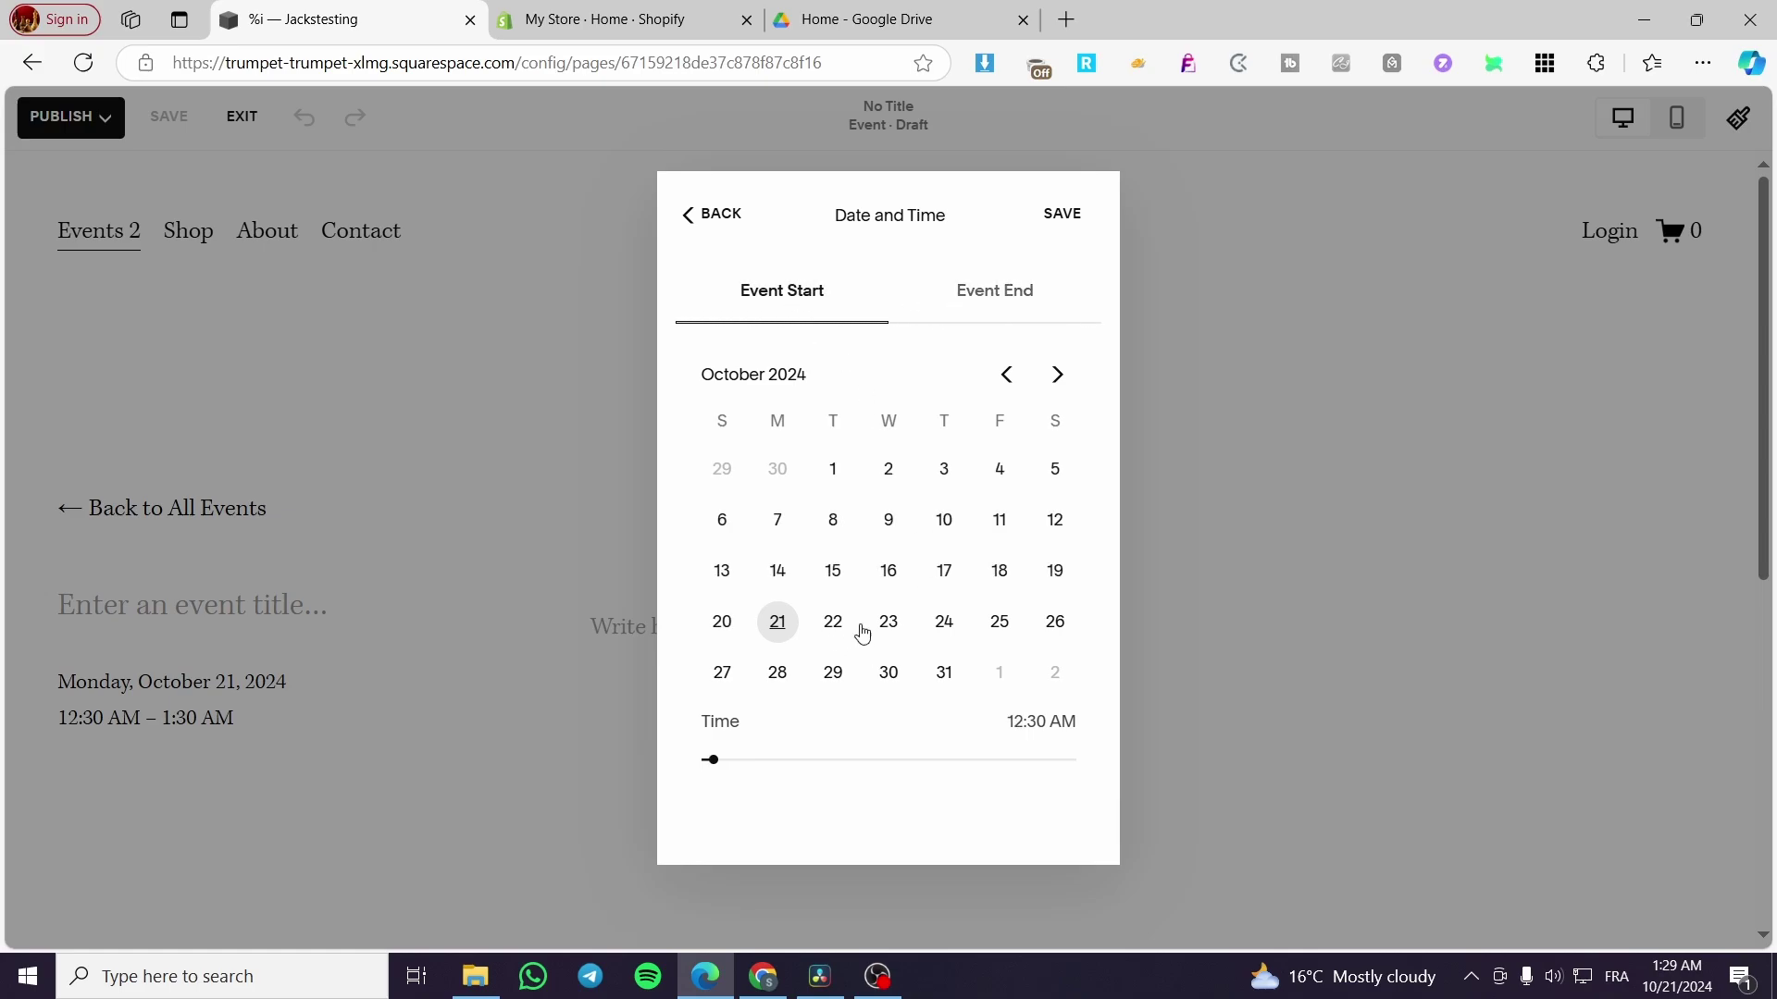
pyautogui.click(892, 628)
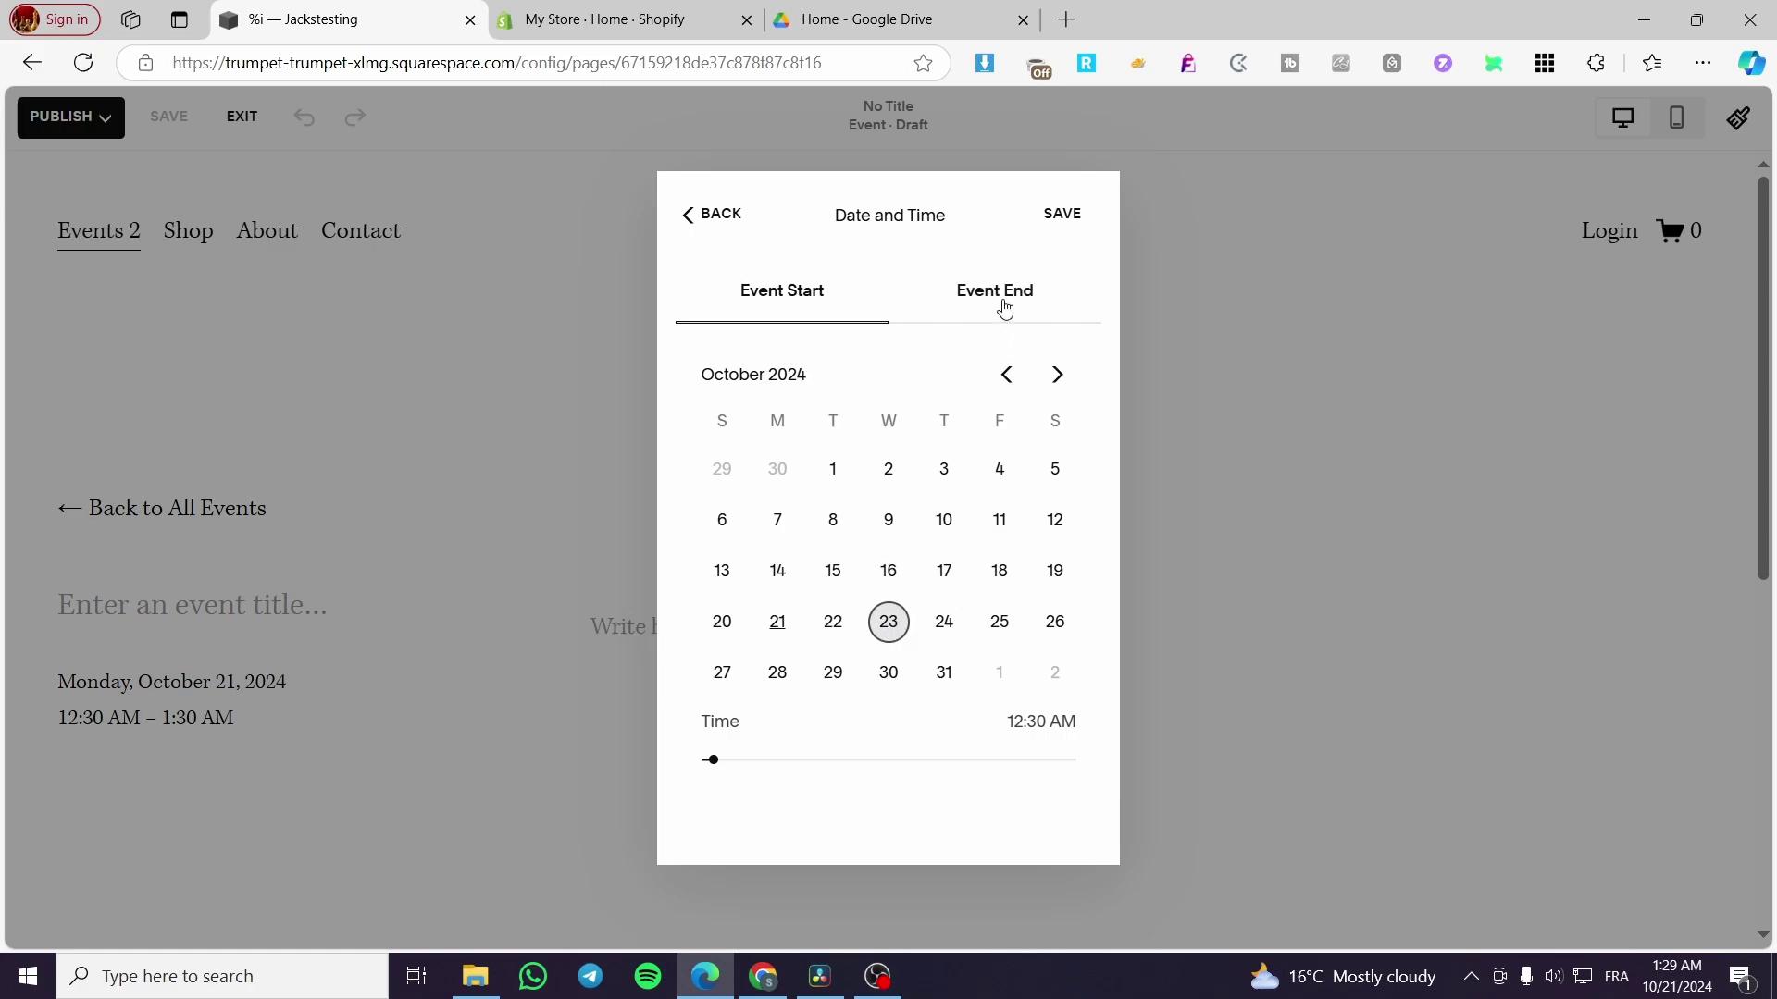
pyautogui.click(1028, 729)
pyautogui.moveTo(720, 765); pyautogui.dragTo(688, 765)
pyautogui.moveTo(706, 759); pyautogui.dragTo(859, 760)
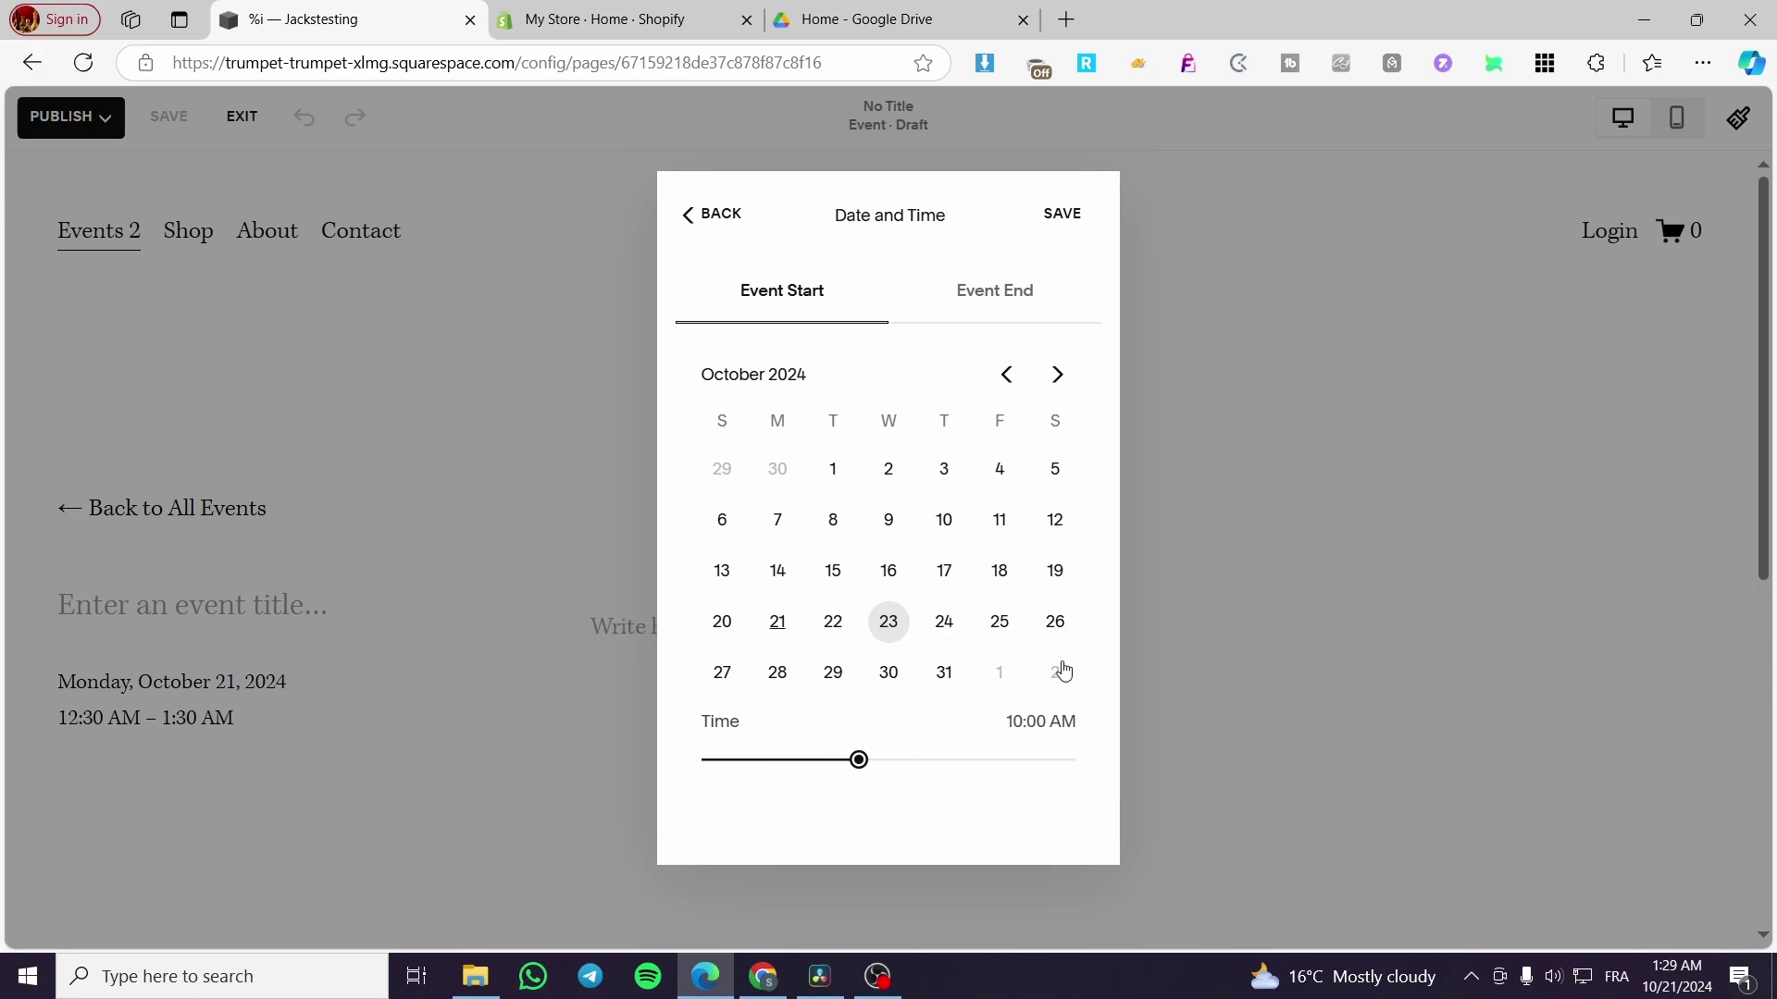
pyautogui.click(992, 298)
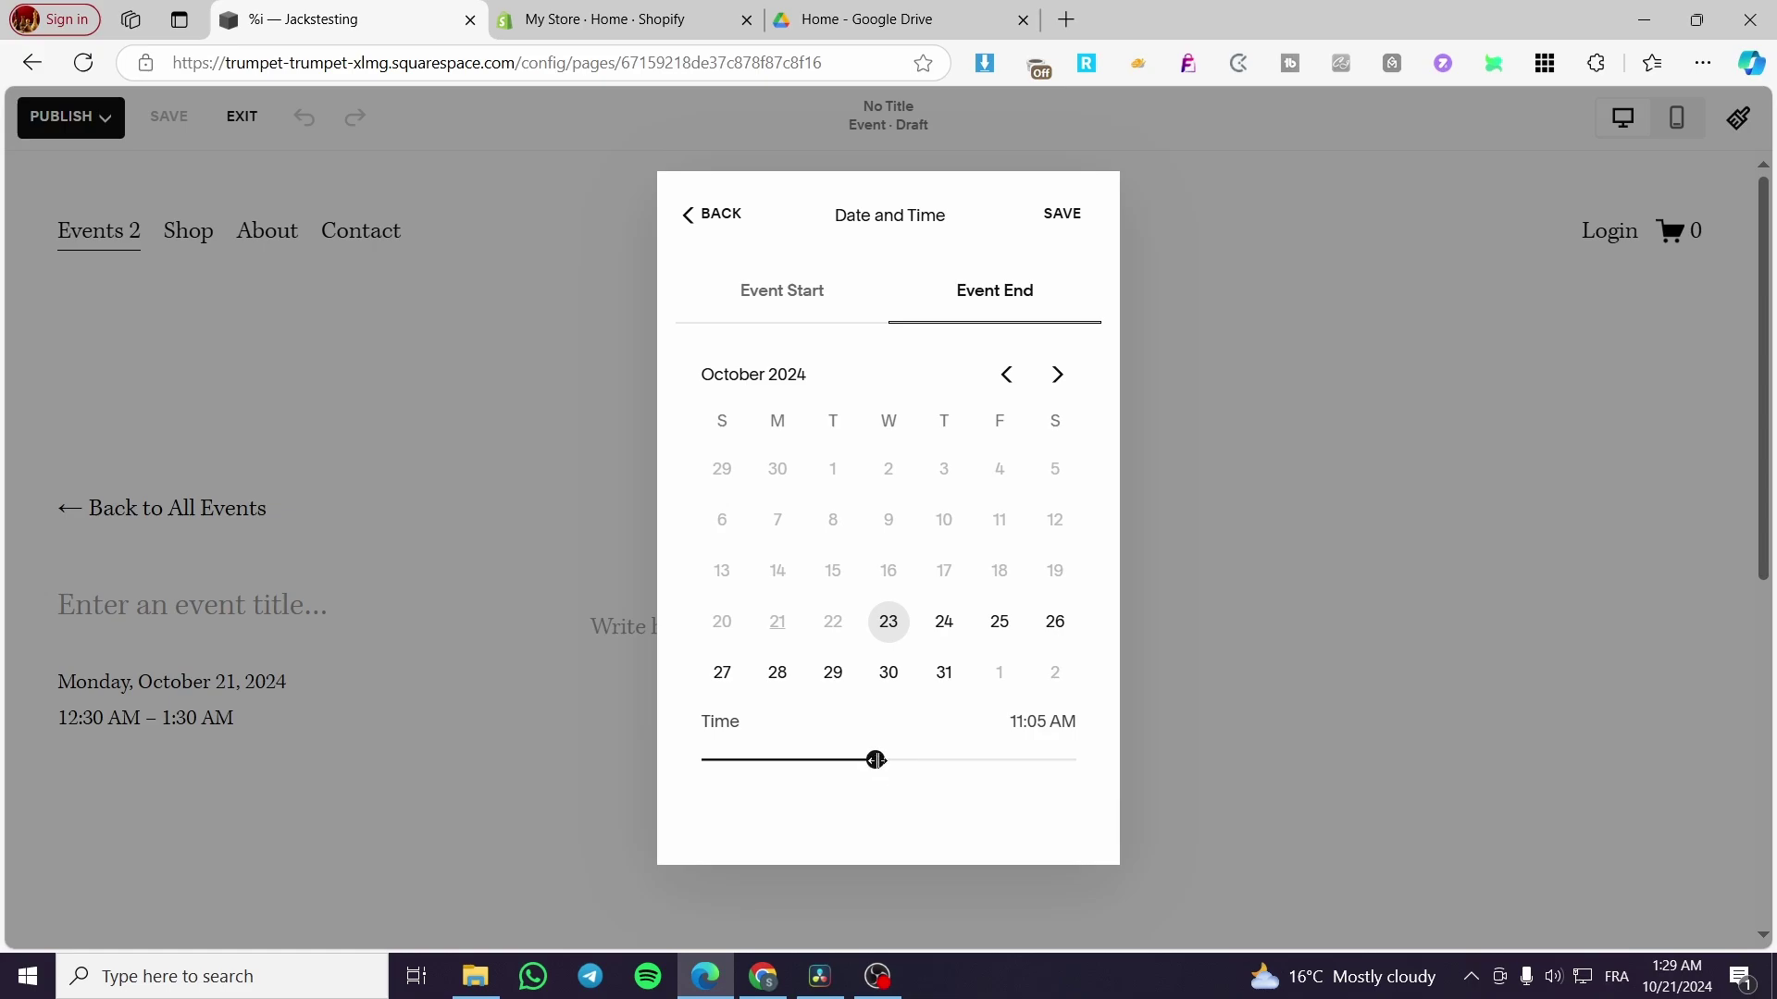
pyautogui.moveTo(875, 759); pyautogui.dragTo(981, 760)
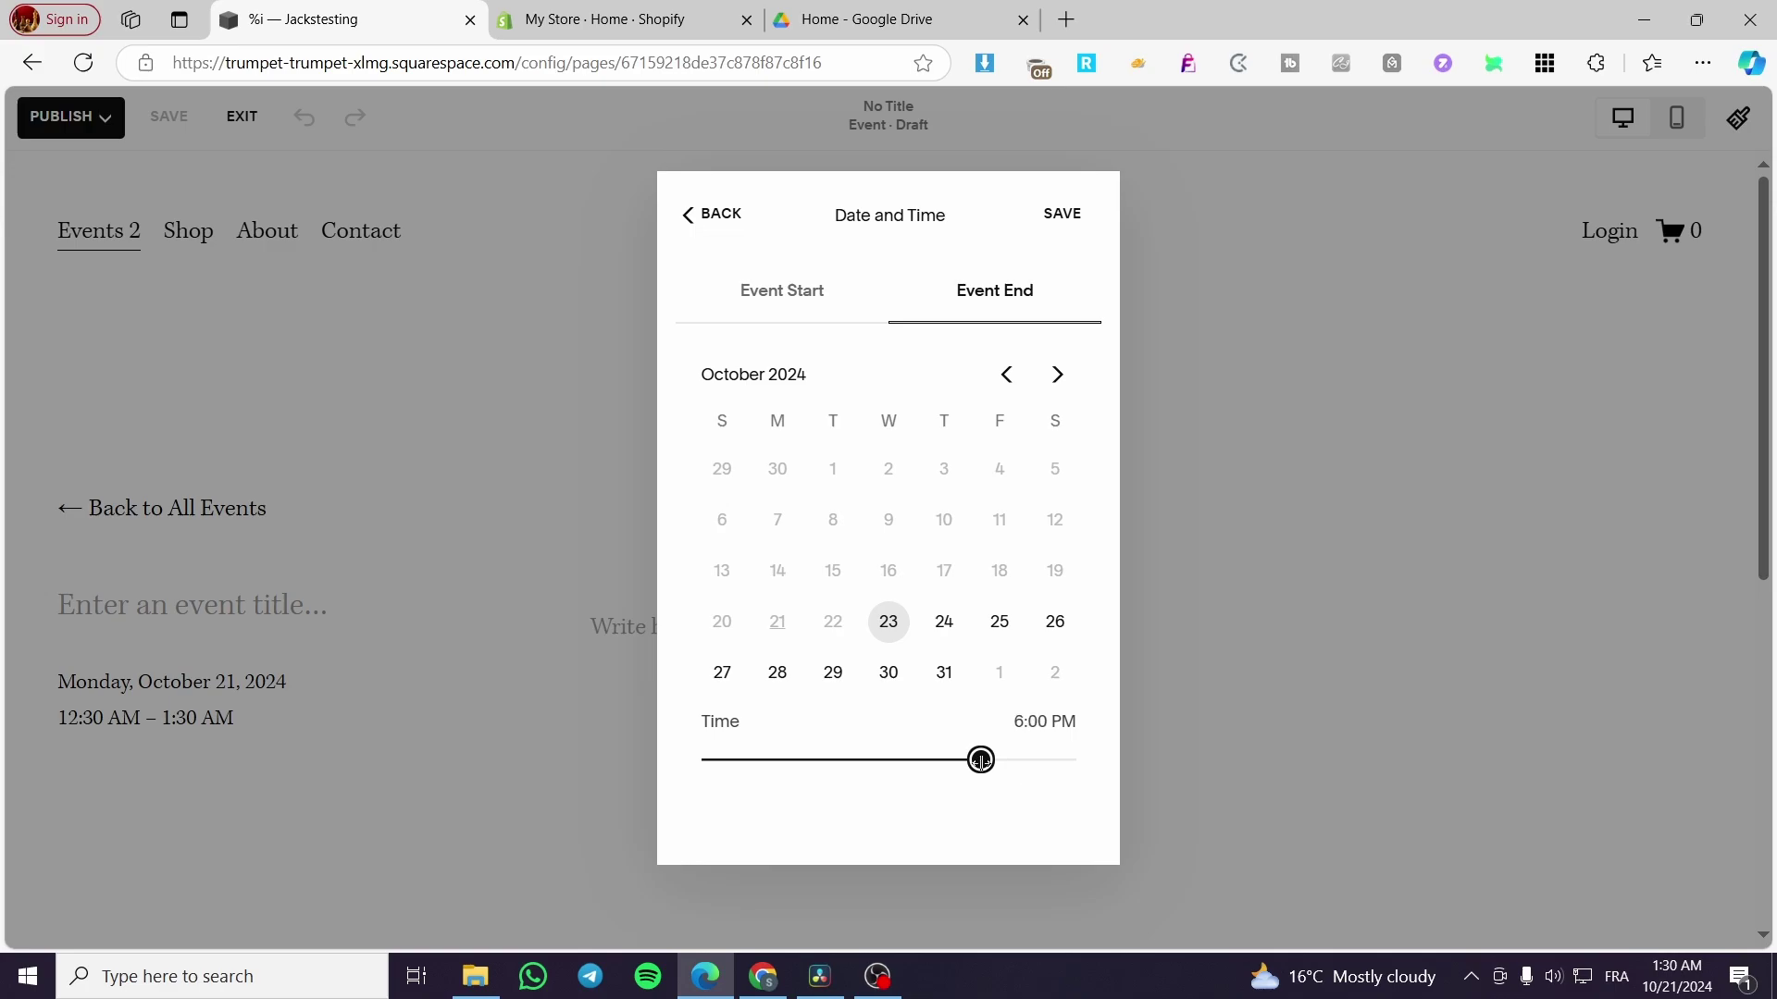
pyautogui.click(1067, 229)
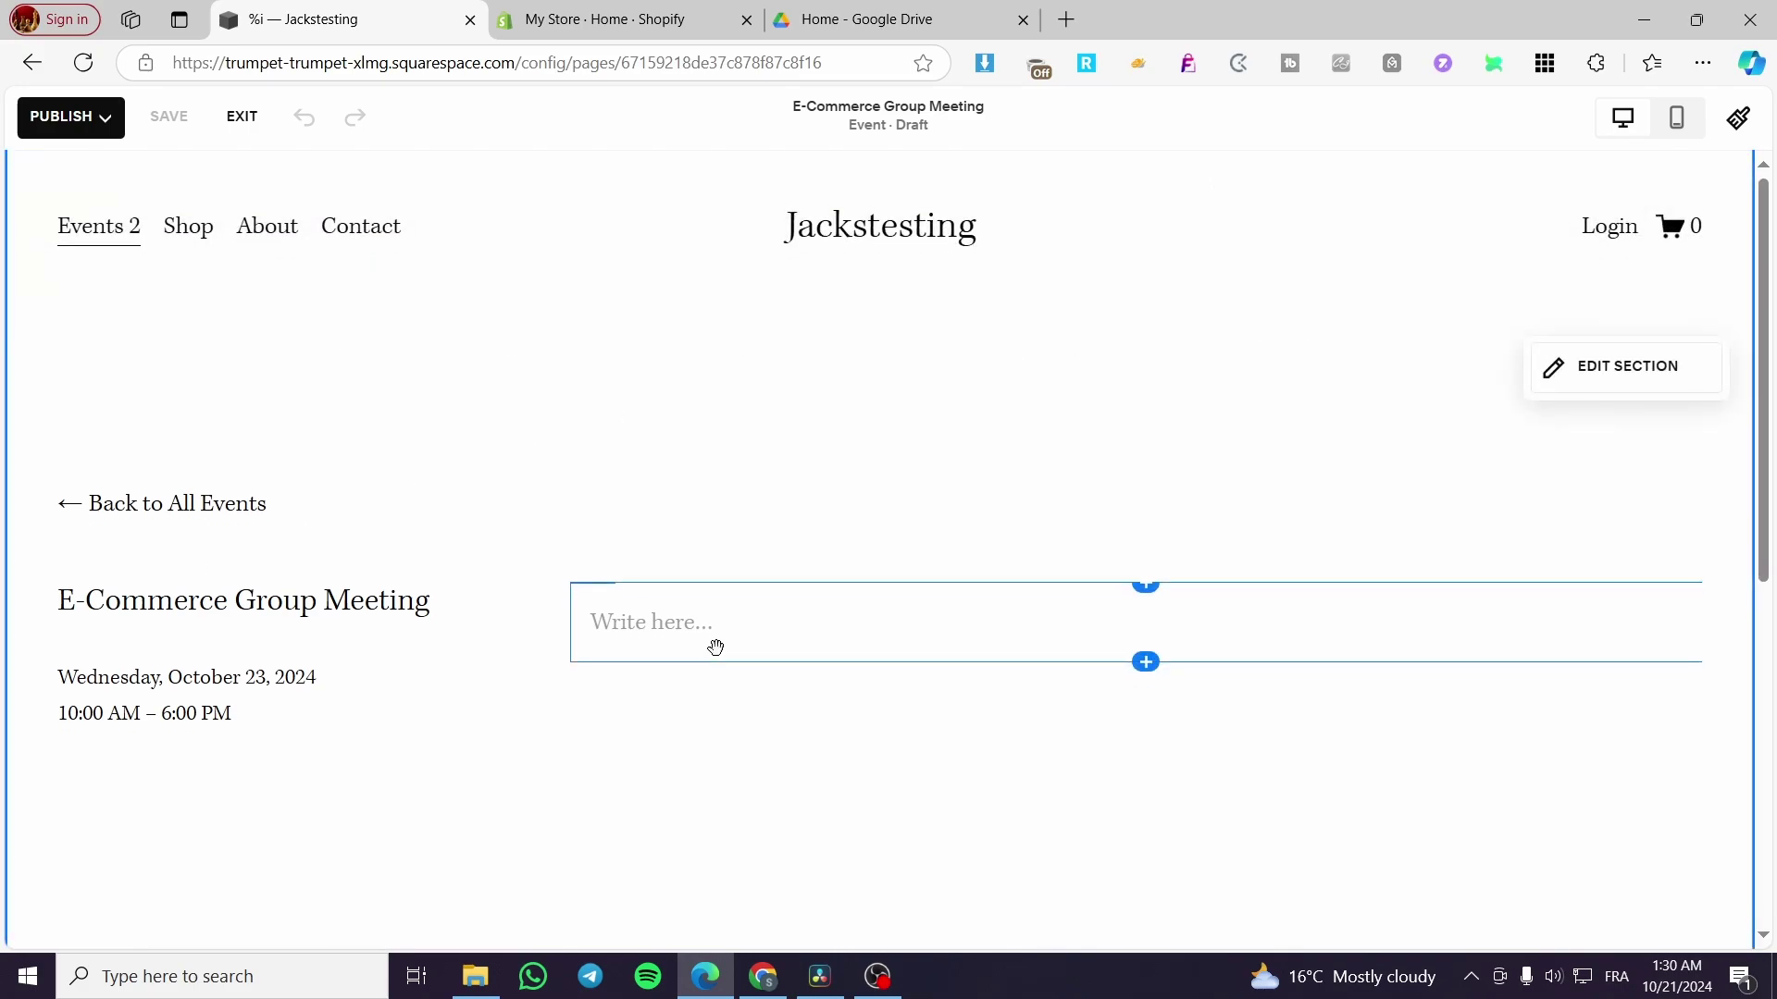
pyautogui.scroll(-3, 715, 647)
pyautogui.scroll(3, 769, 583)
pyautogui.click(690, 625)
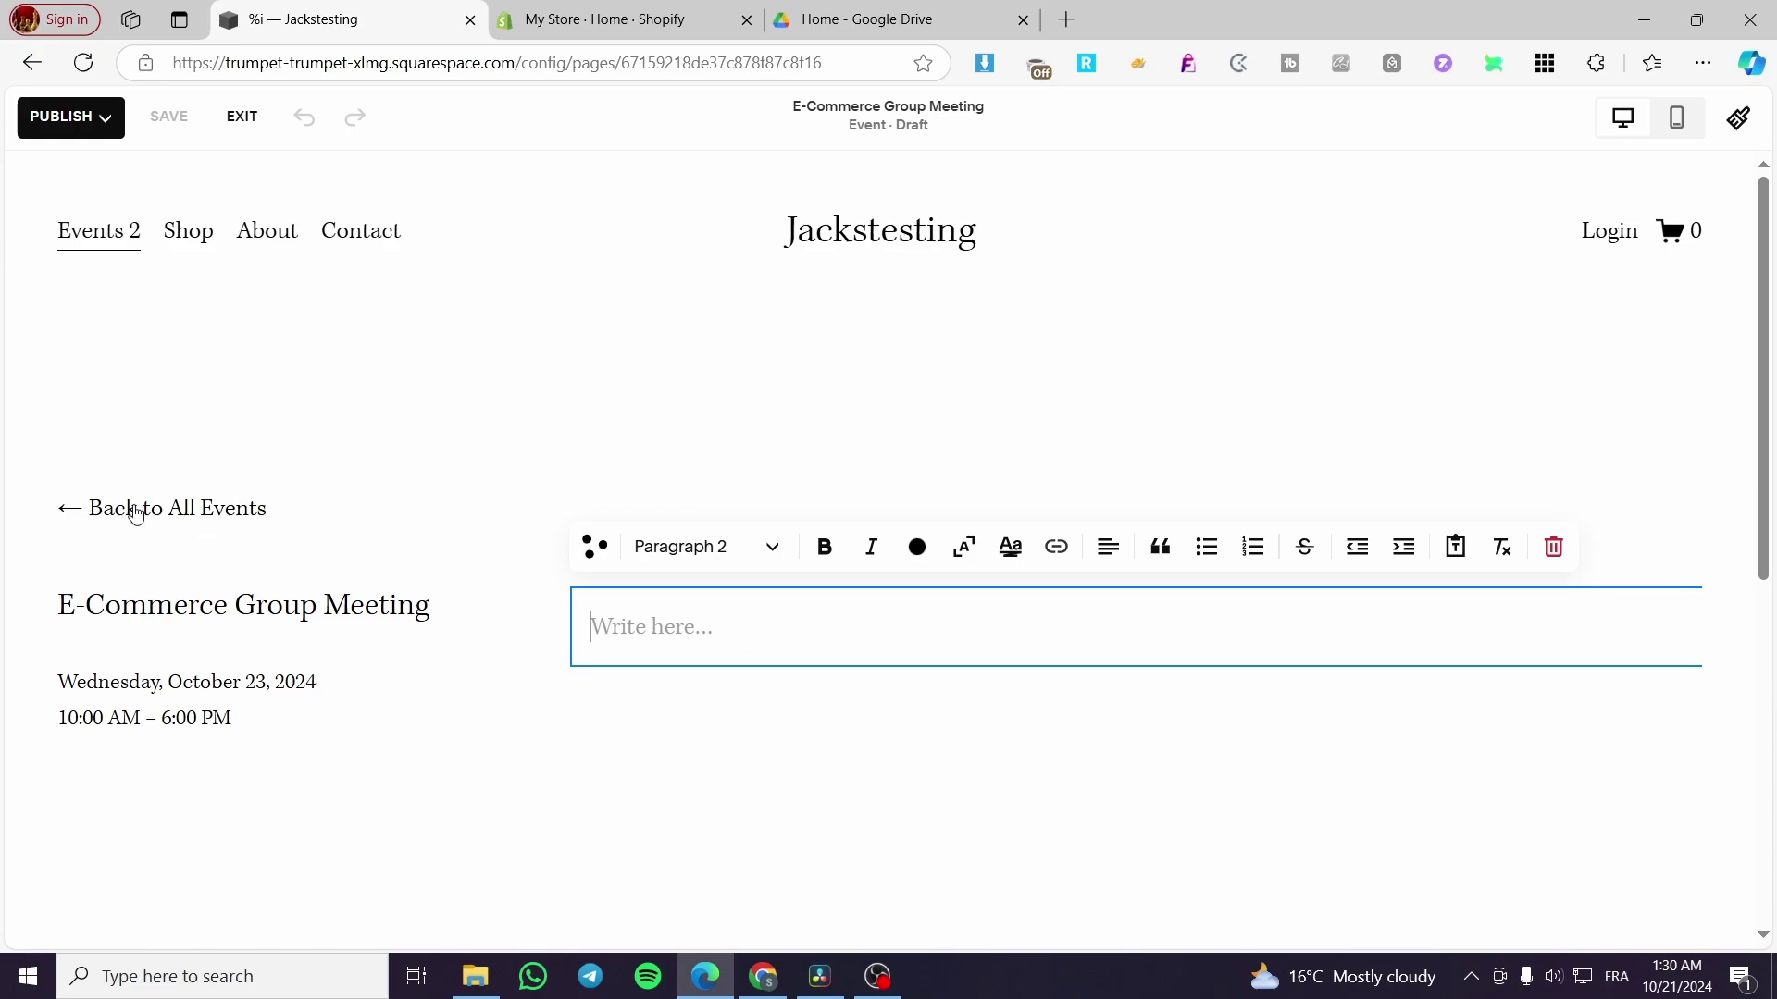
pyautogui.click(67, 514)
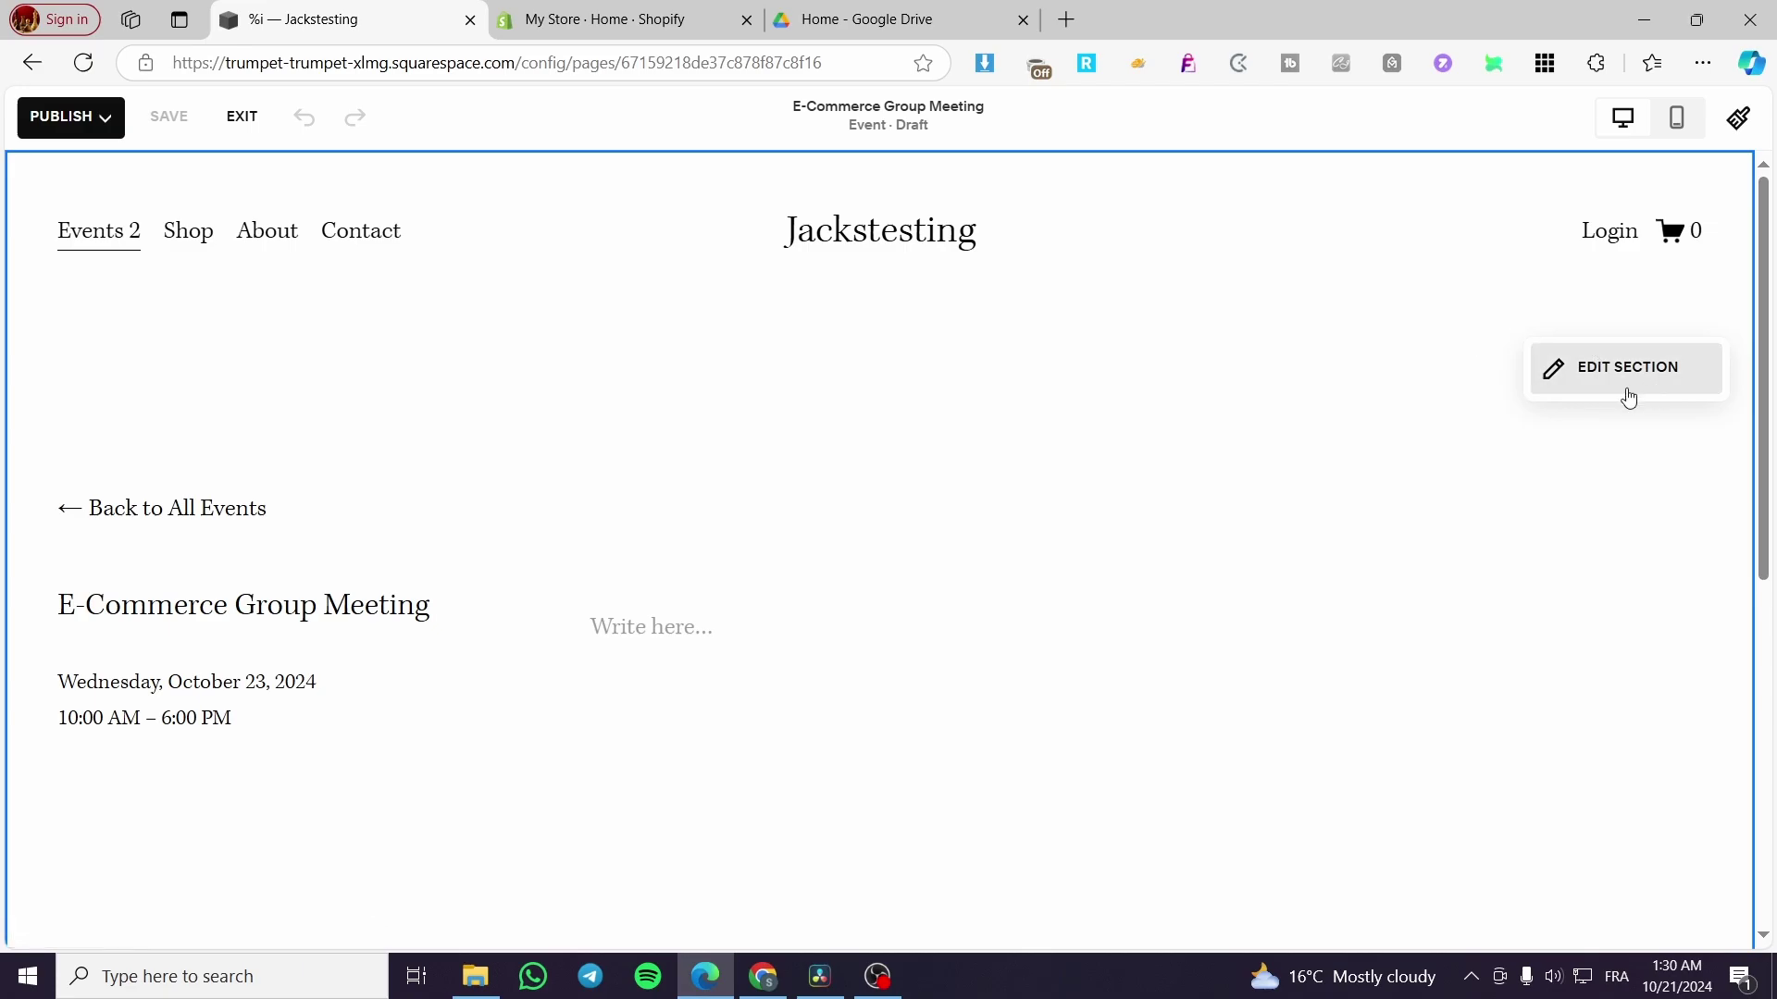
# Give the event section Medium height spacing and the Light 1 colour theme
pyautogui.scroll(-5, 1114, 472)
pyautogui.scroll(5, 1138, 515)
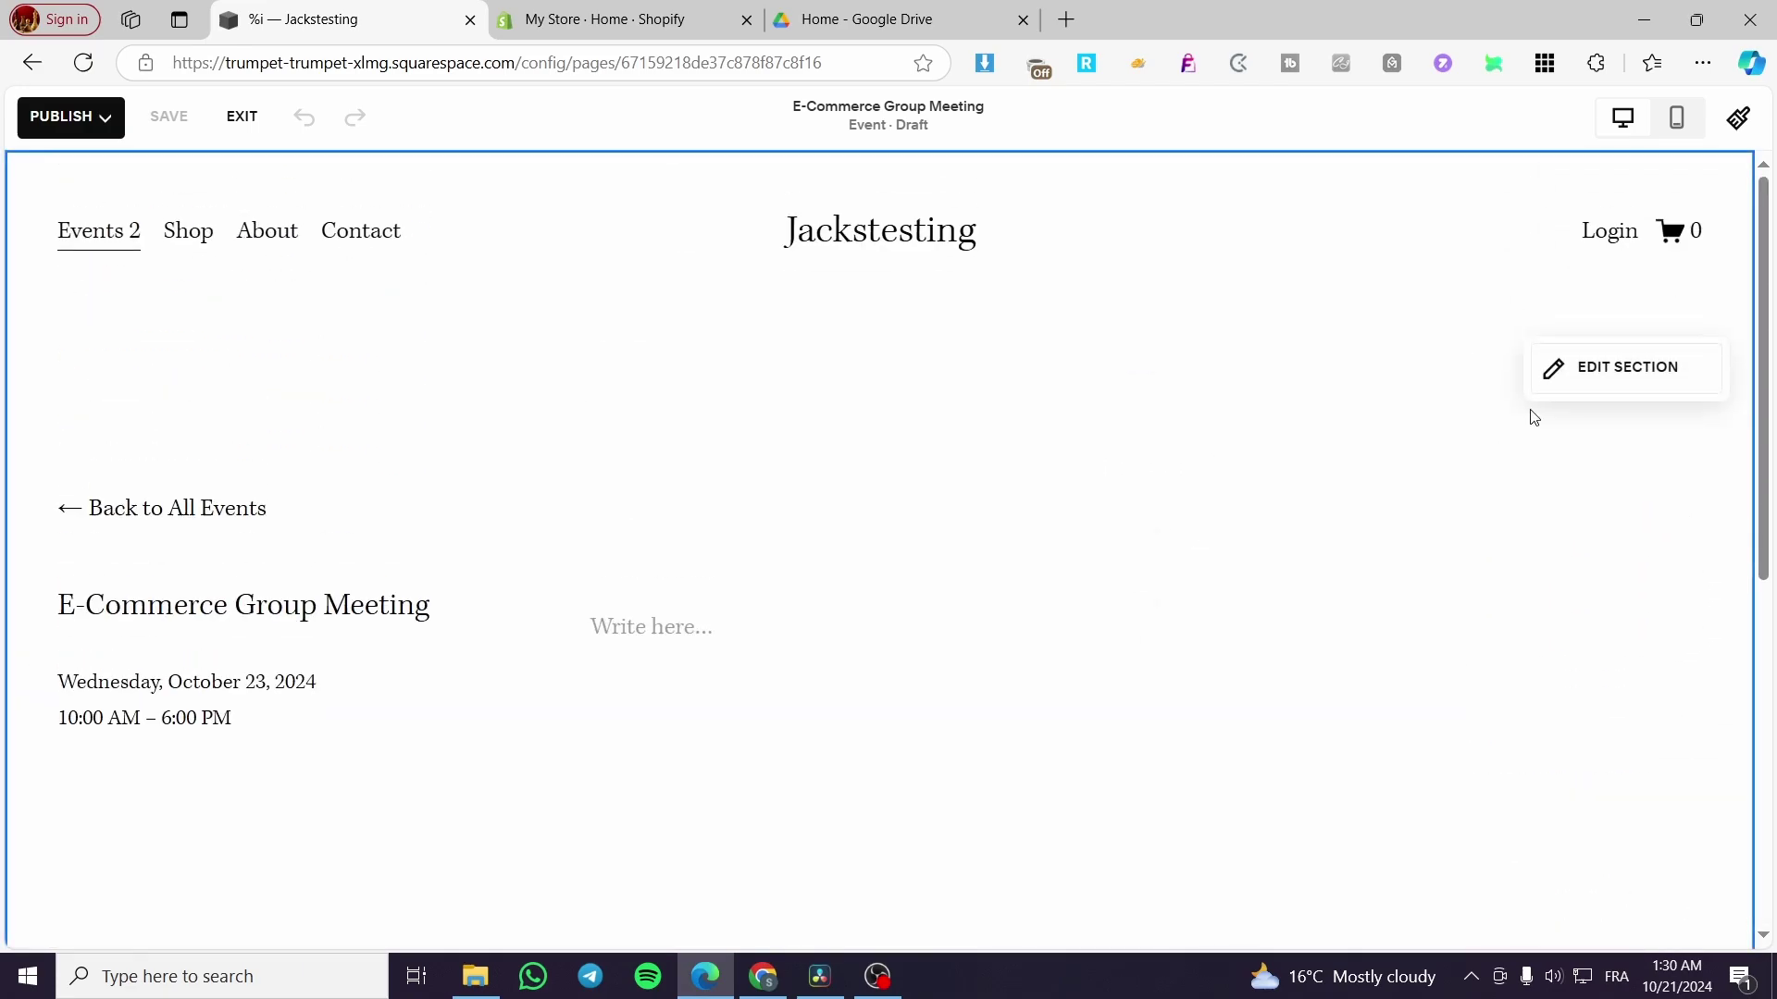
pyautogui.click(1629, 379)
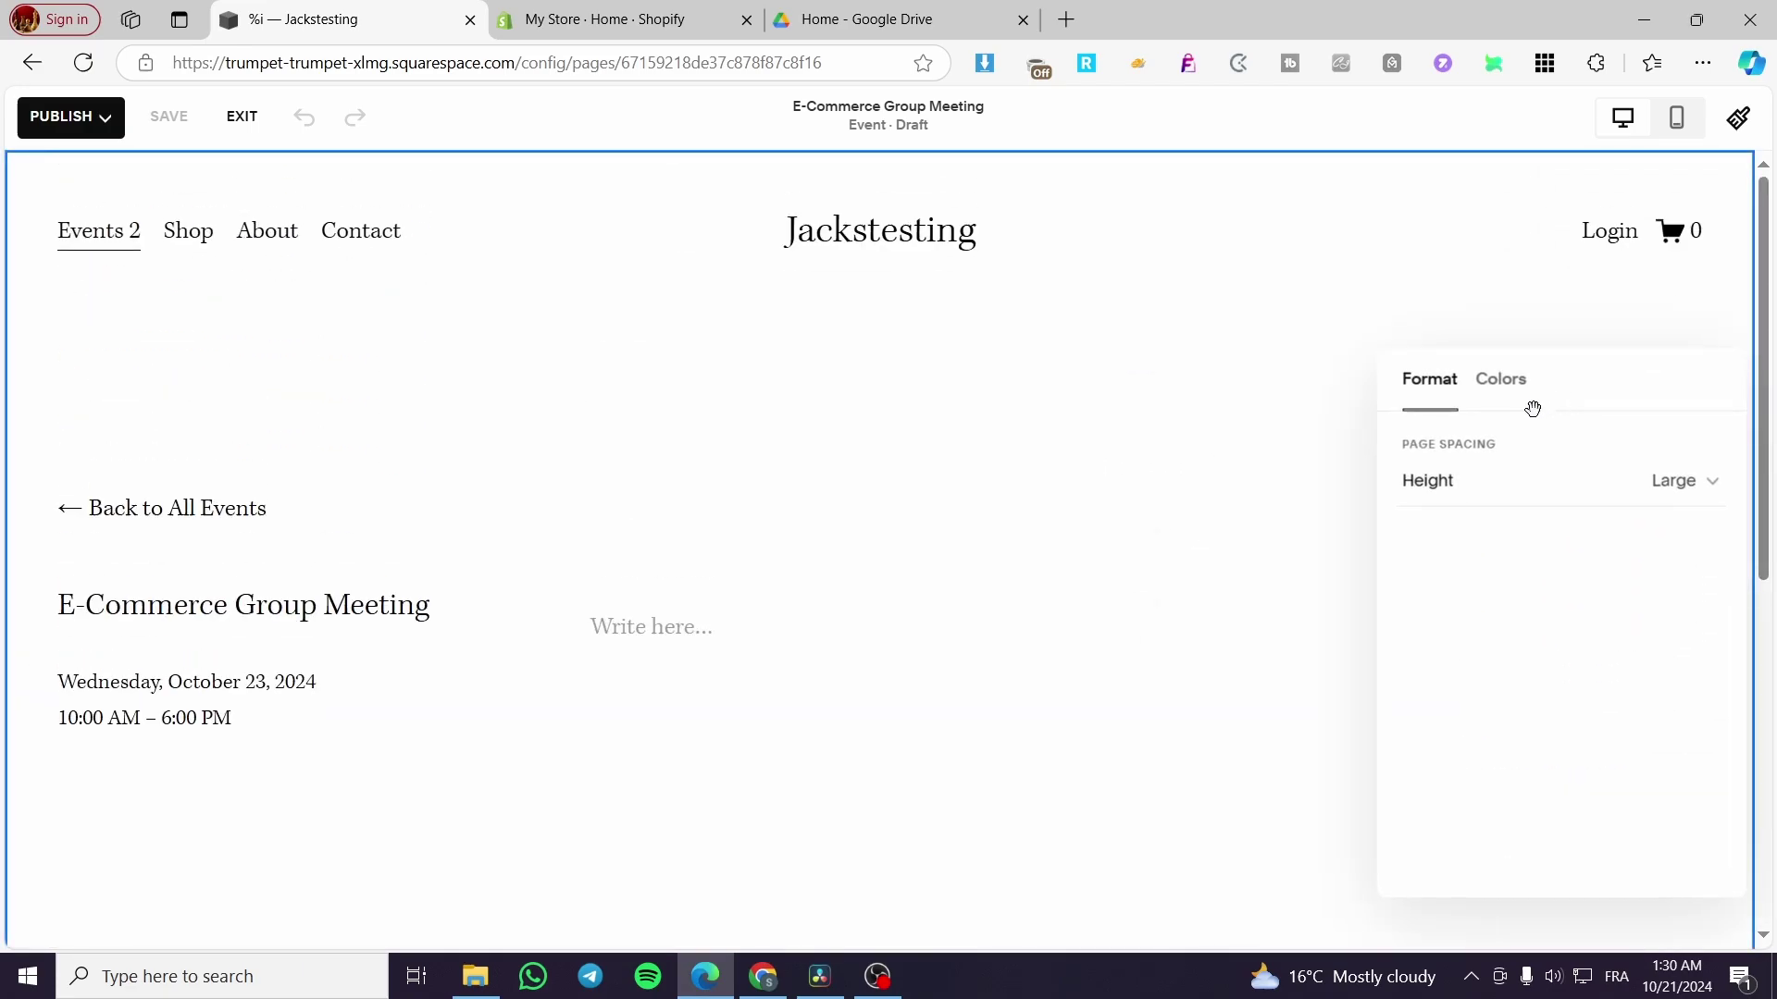
pyautogui.click(1479, 485)
pyautogui.click(1484, 426)
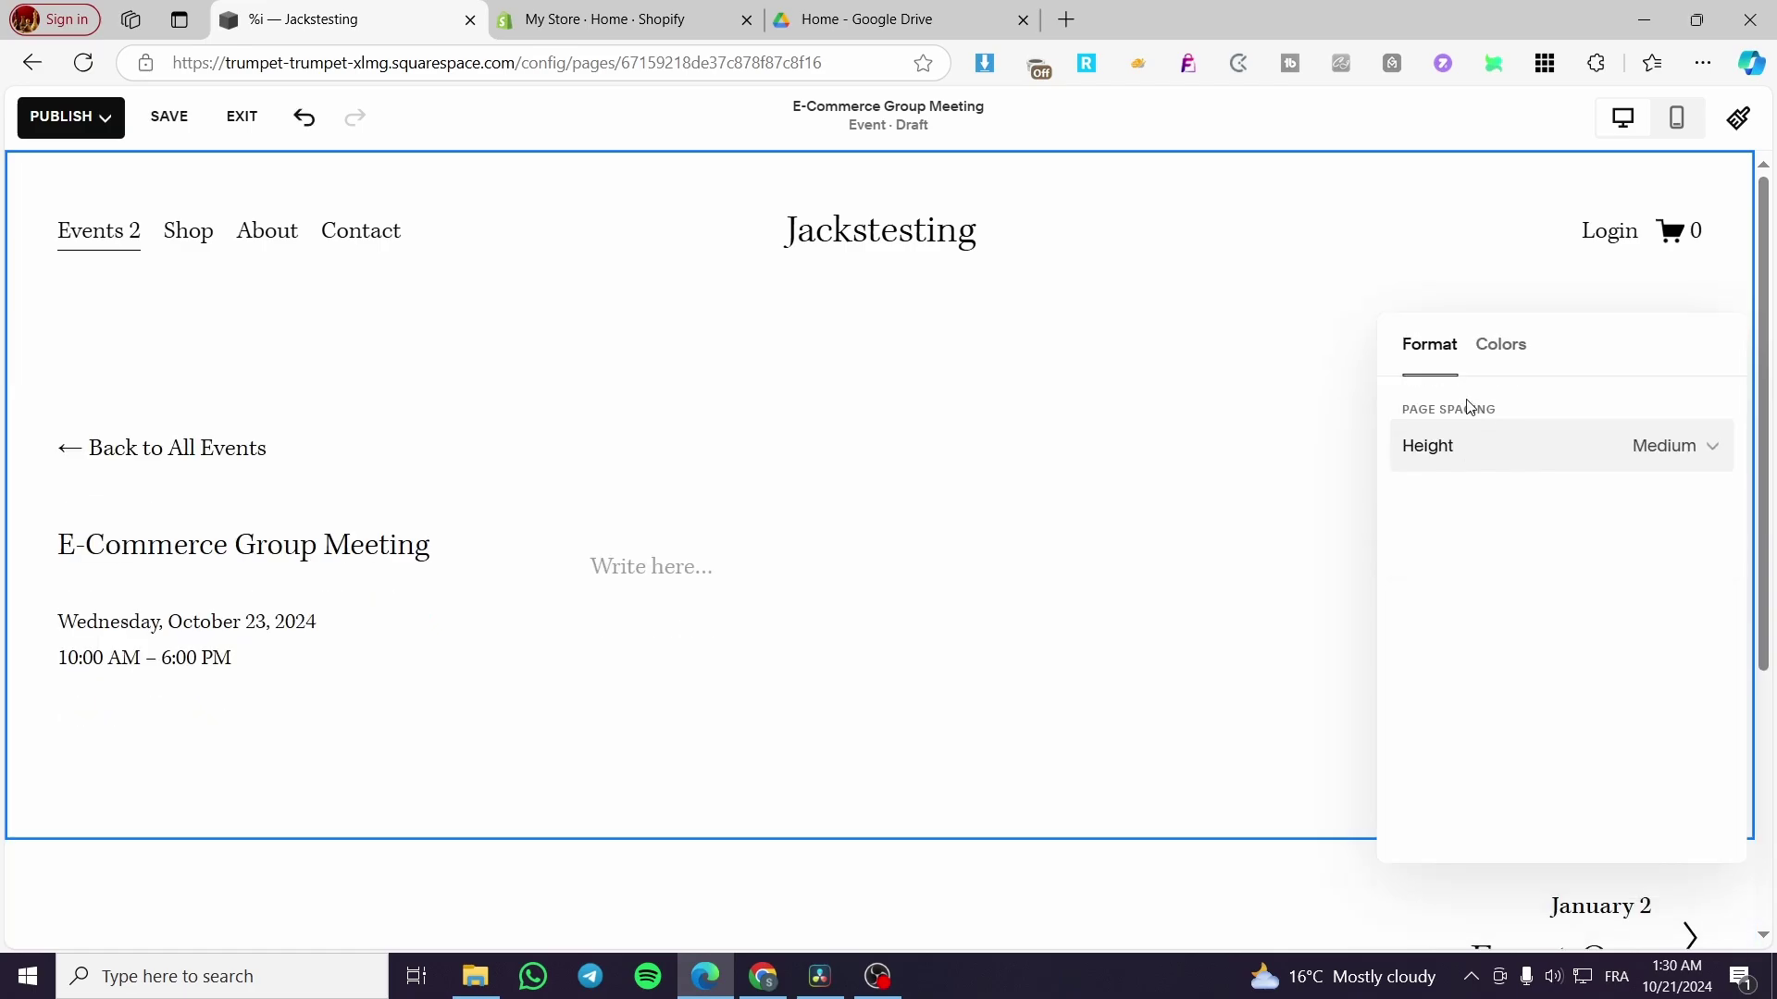
pyautogui.click(1501, 347)
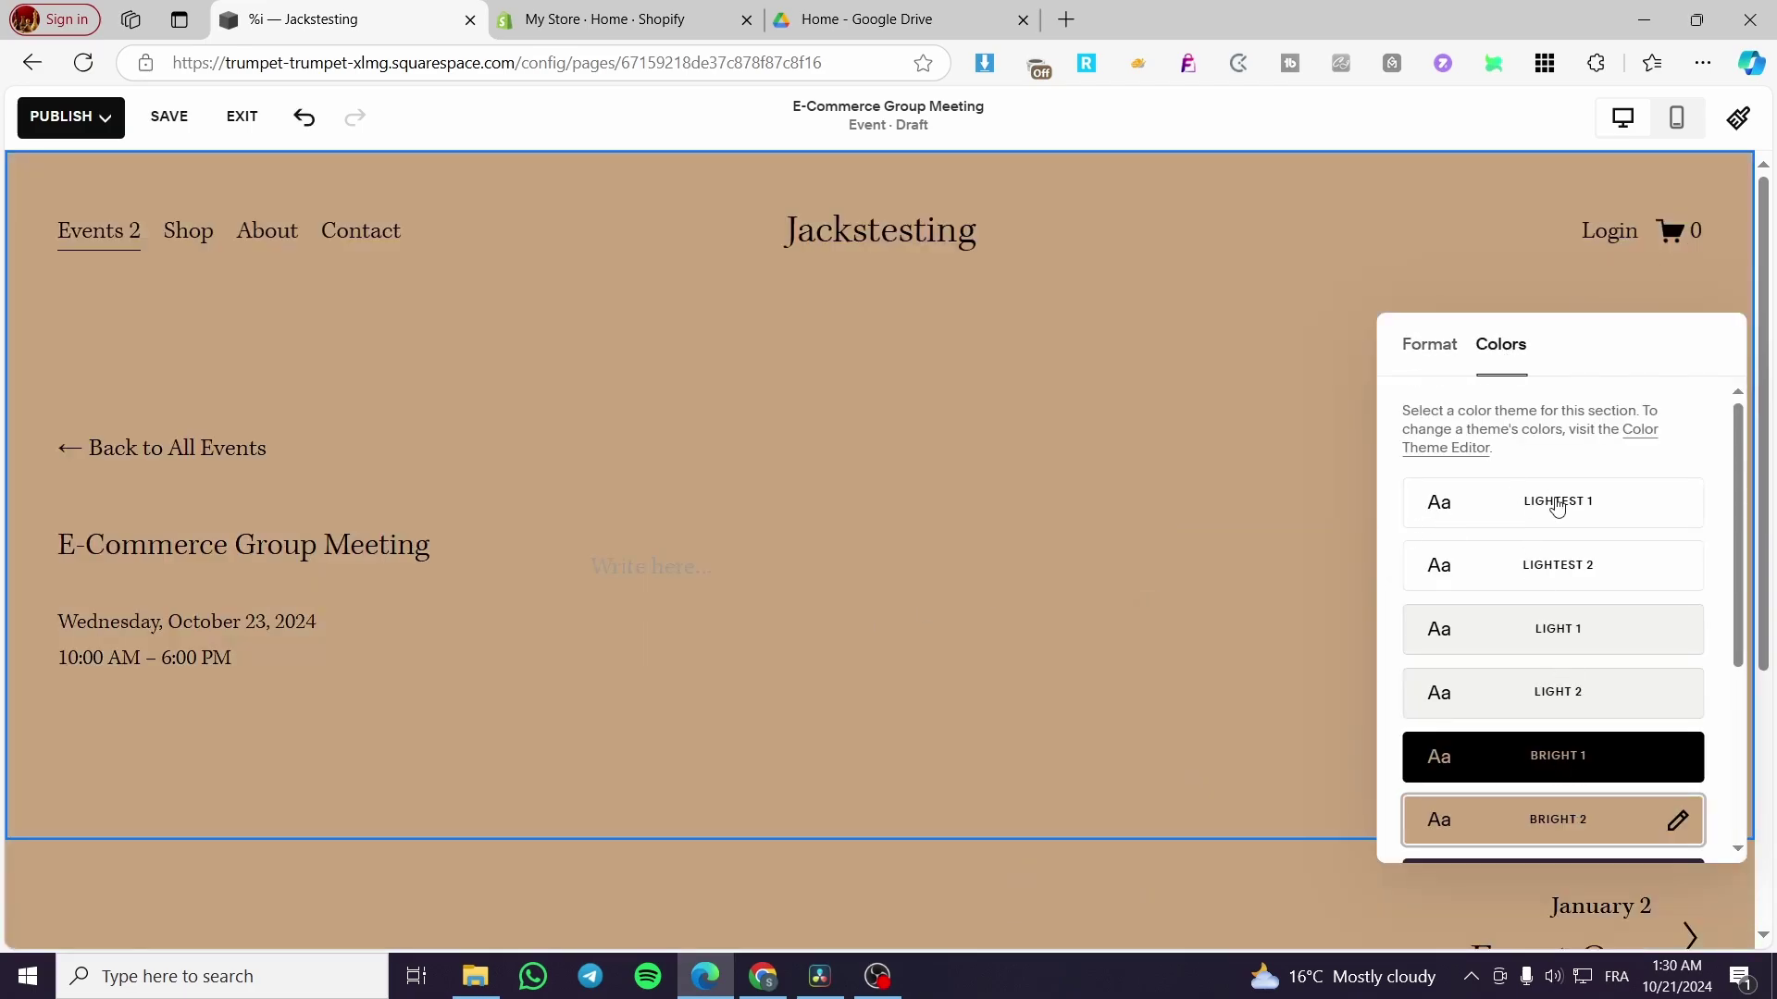
pyautogui.click(1546, 504)
pyautogui.click(1573, 635)
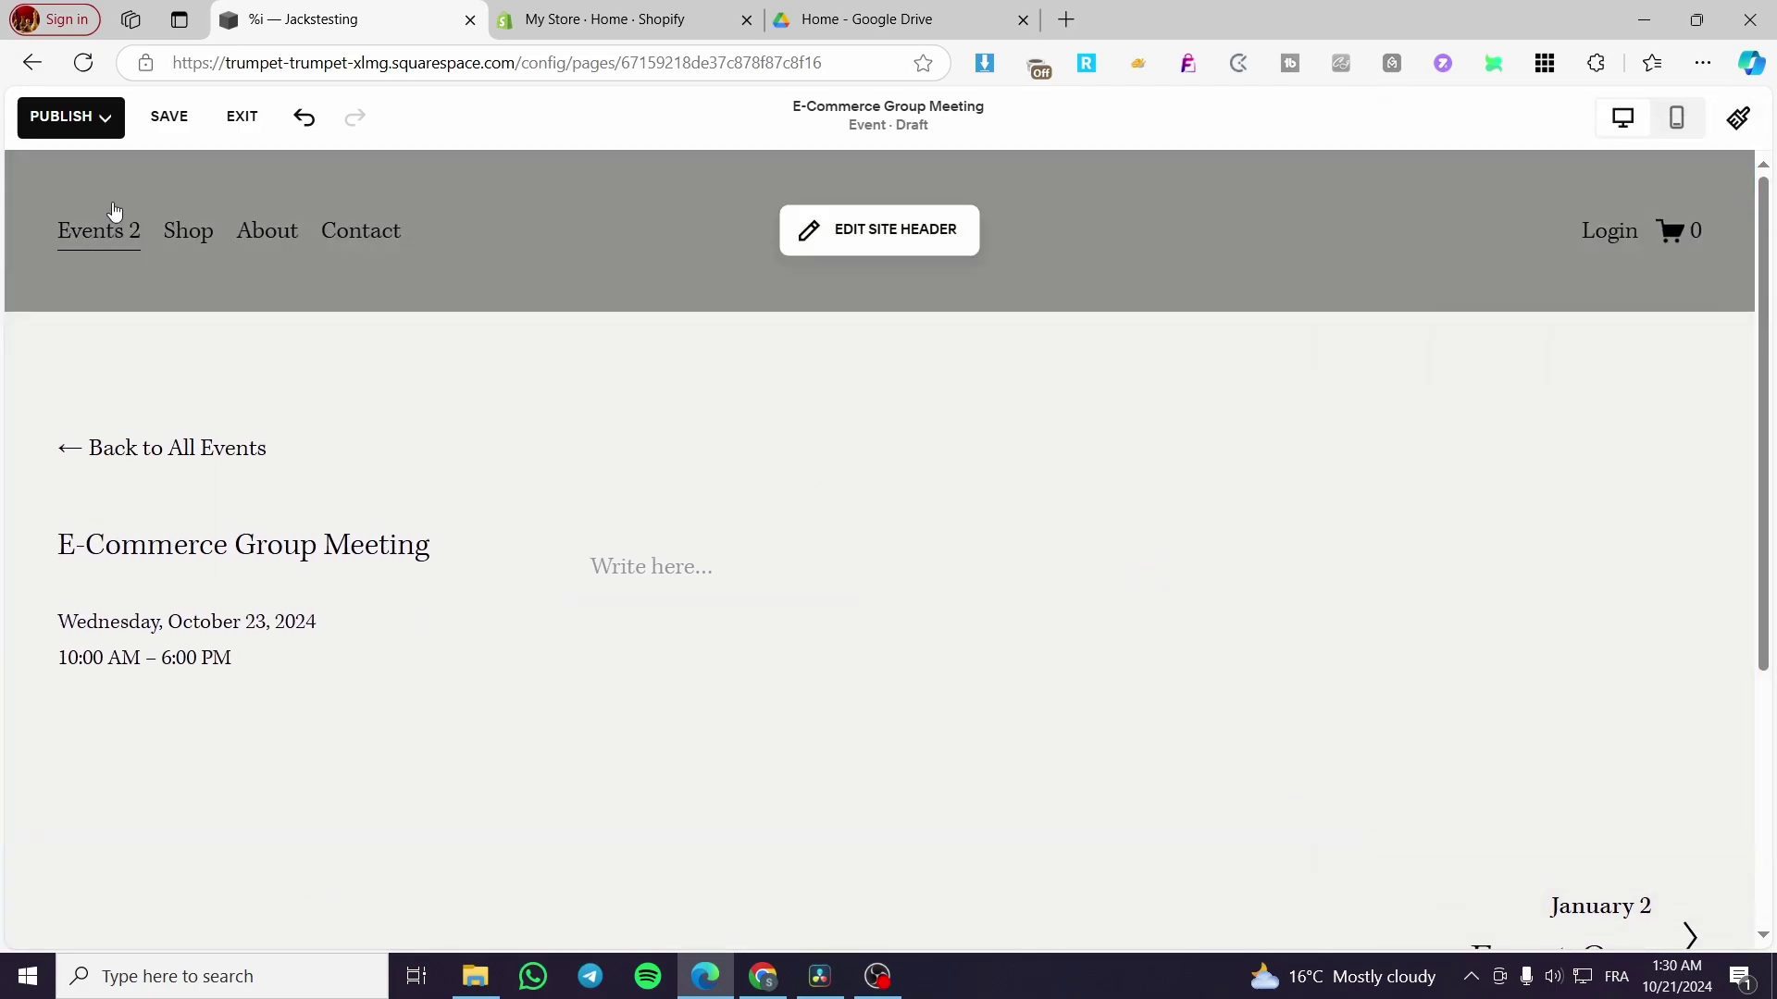
pyautogui.click(65, 118)
# Save the page edits, exit the editor, and bring up the E-Commerce Group Meeting event's actions
pyautogui.click(172, 118)
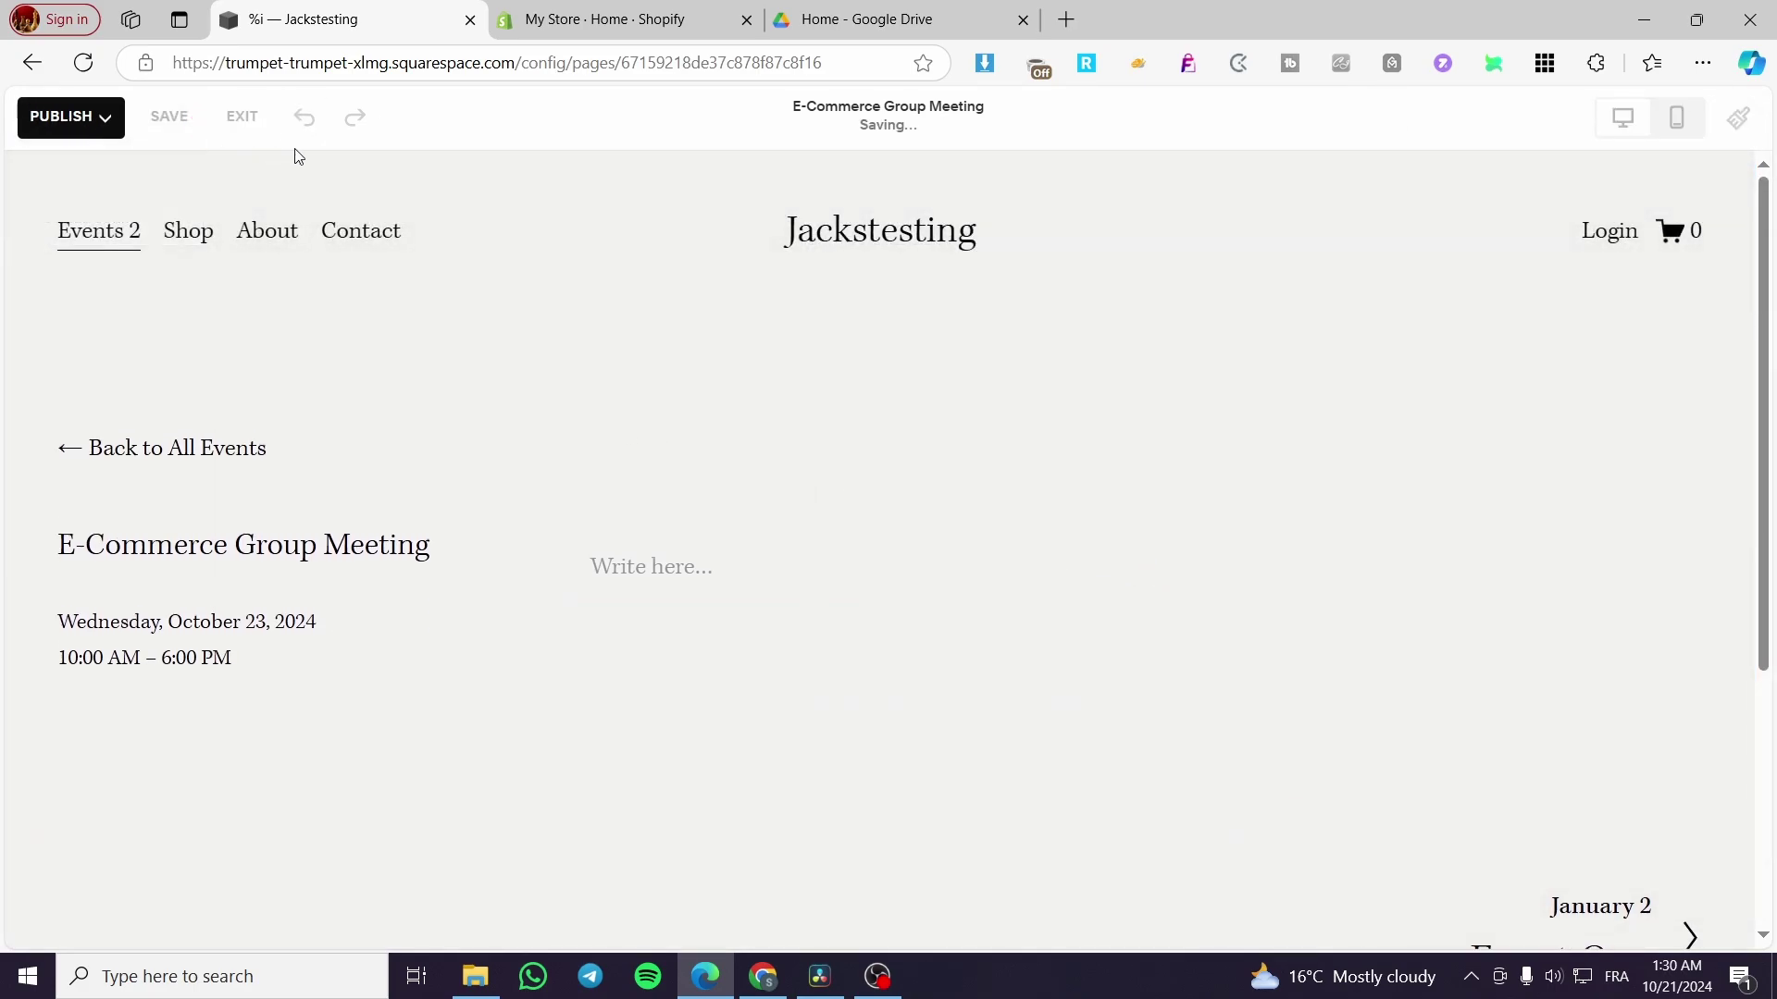
pyautogui.moveTo(968, 226)
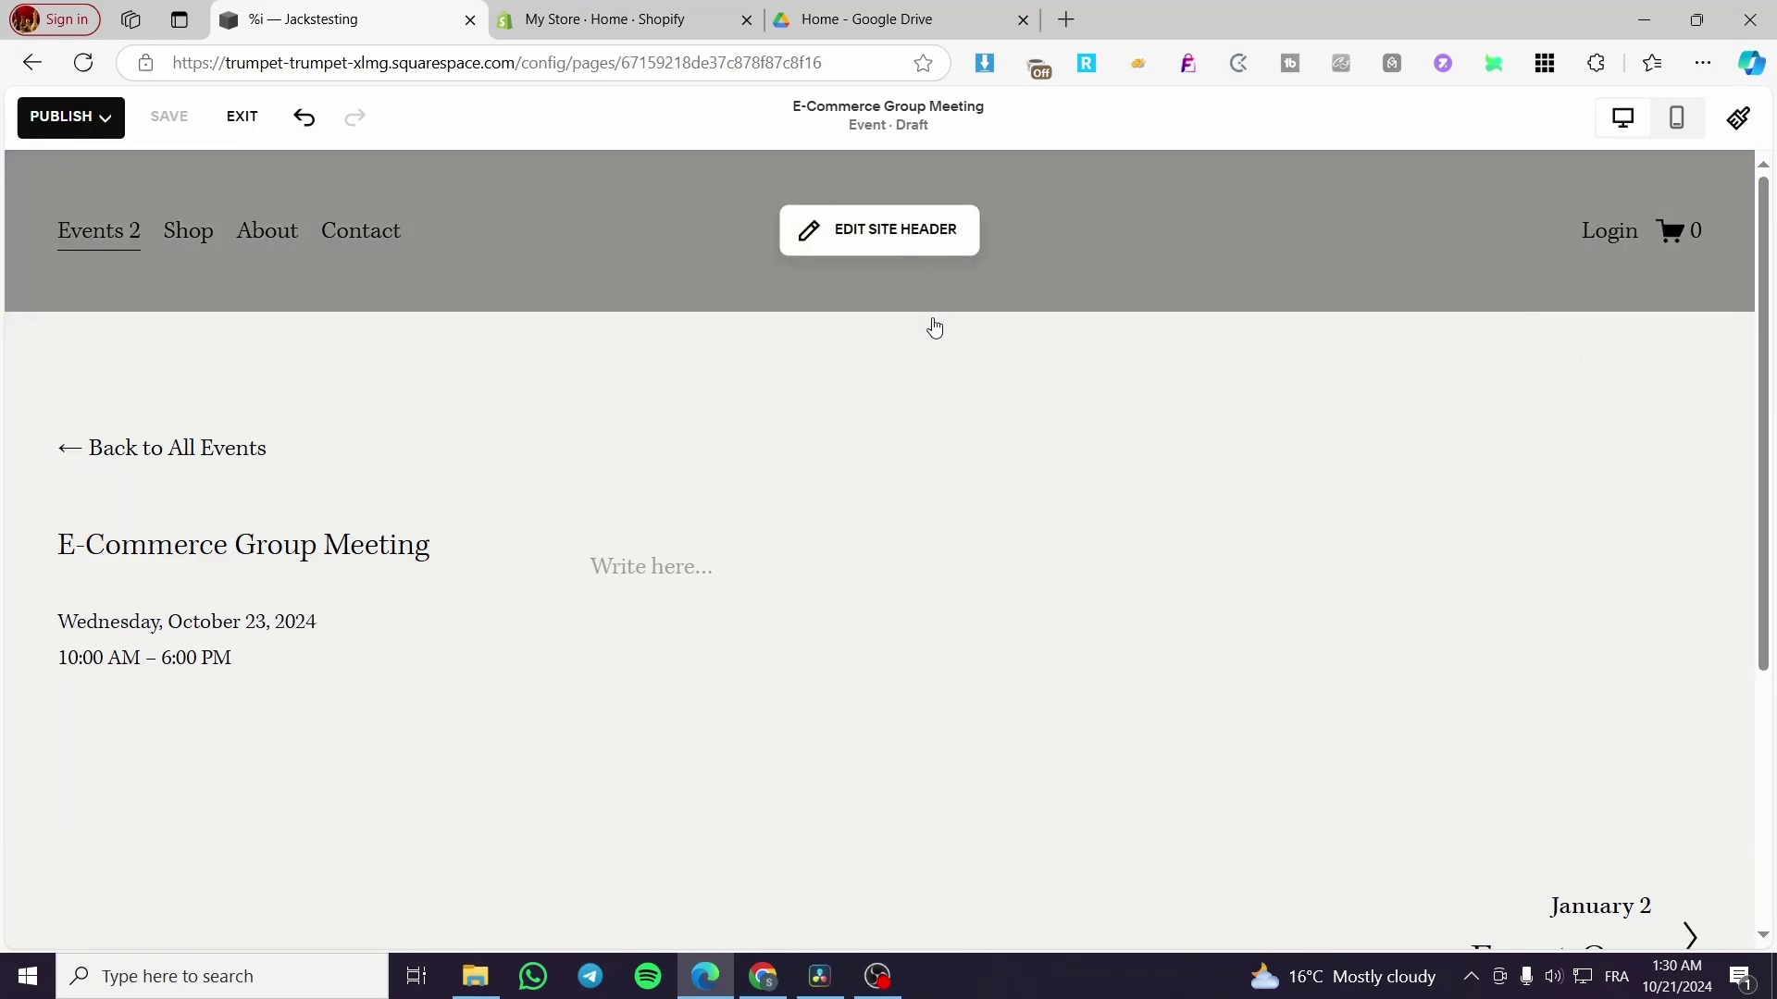
pyautogui.click(1600, 377)
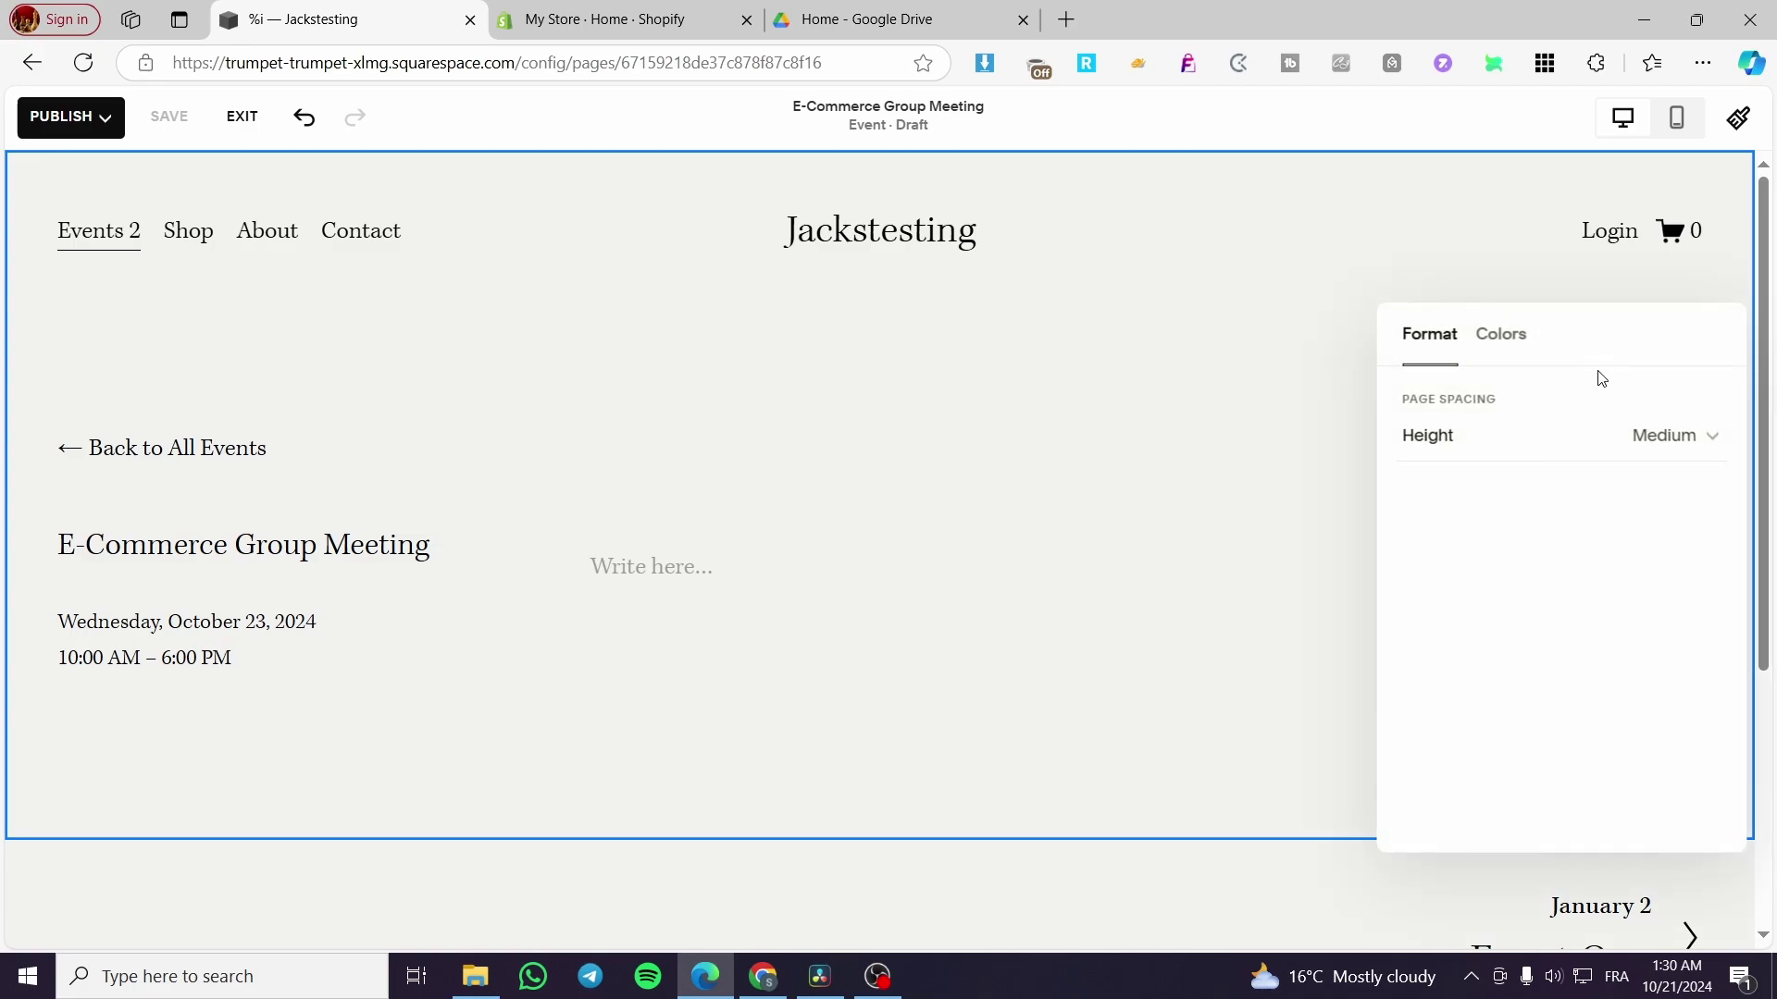
pyautogui.click(1118, 397)
pyautogui.click(100, 121)
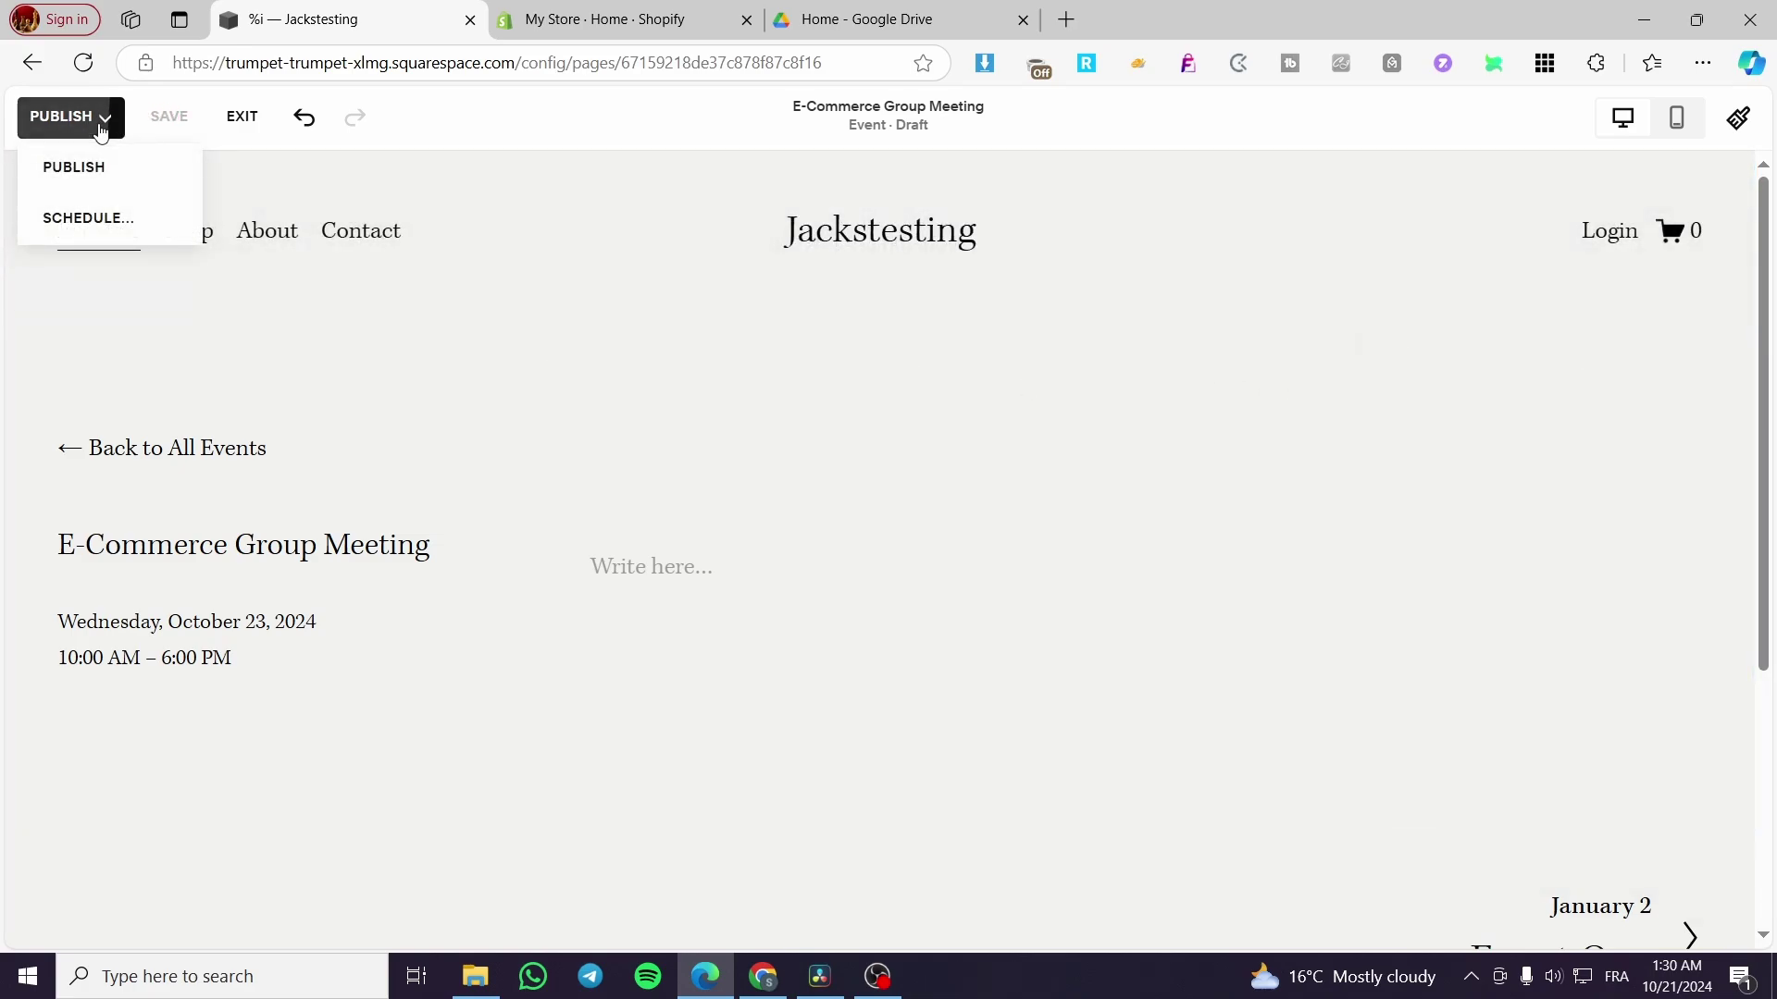
pyautogui.click(1733, 706)
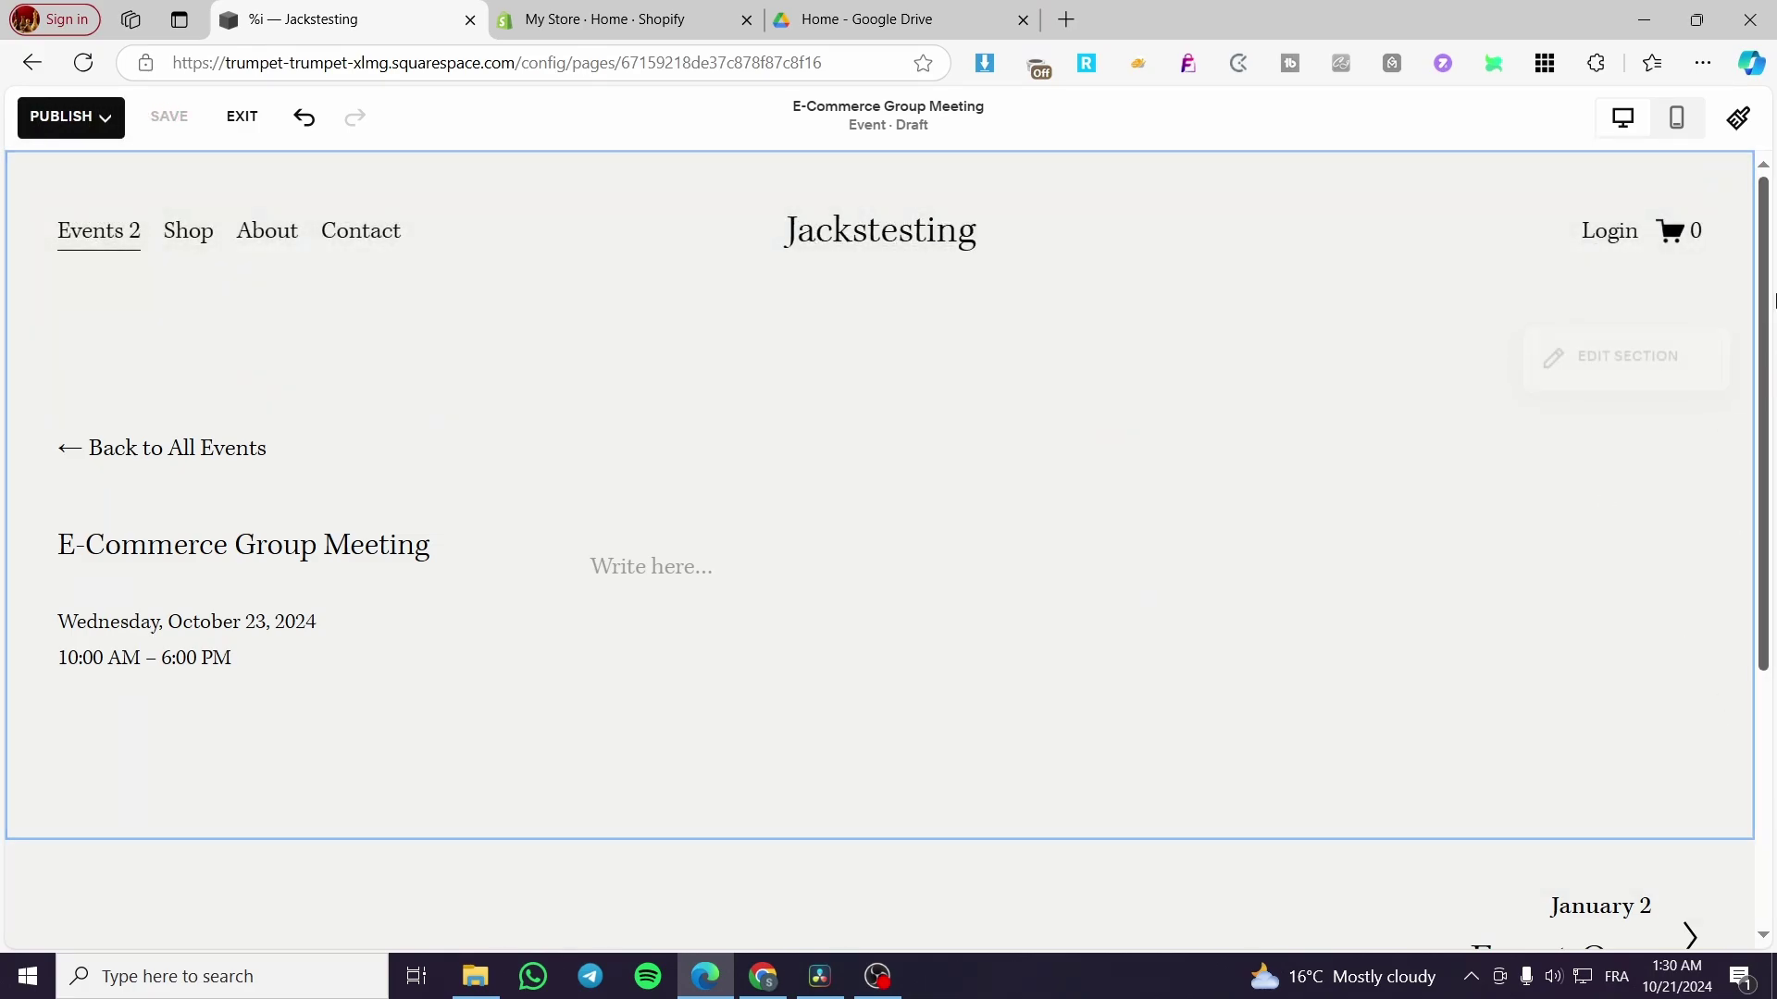
pyautogui.click(242, 118)
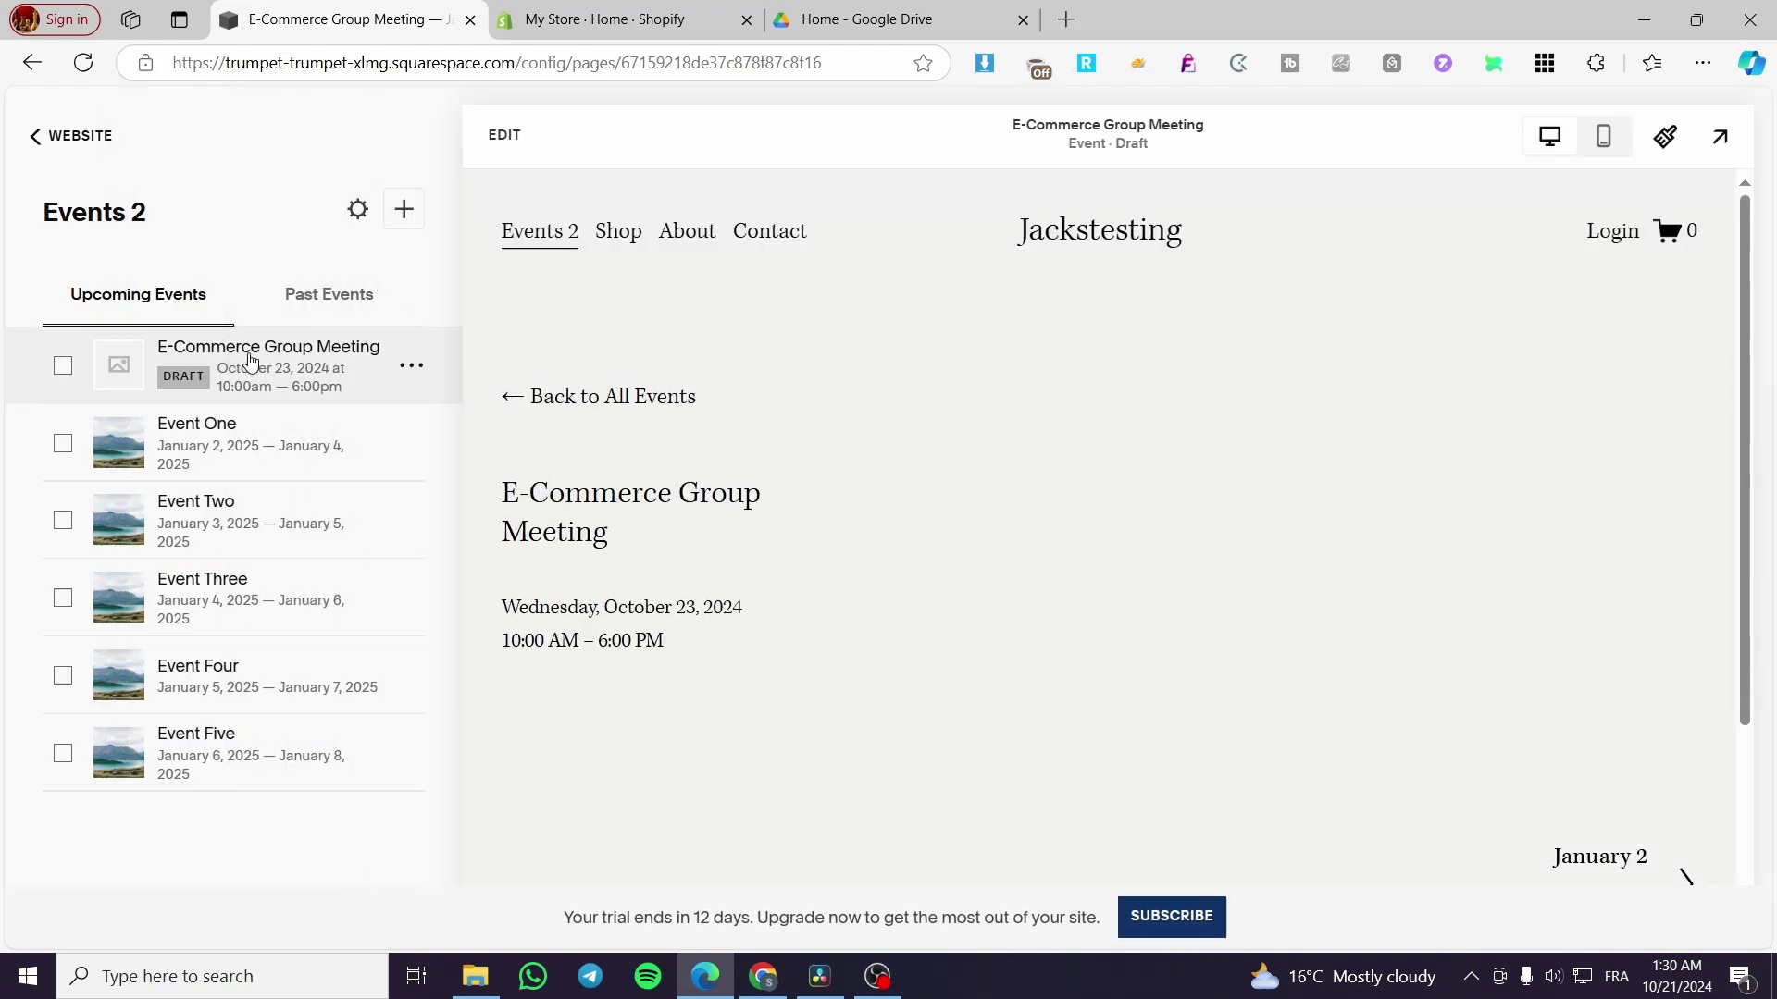
pyautogui.click(424, 372)
# Upload the black iPhone 14 Pro photo from Downloads as the event's featured image
pyautogui.click(420, 424)
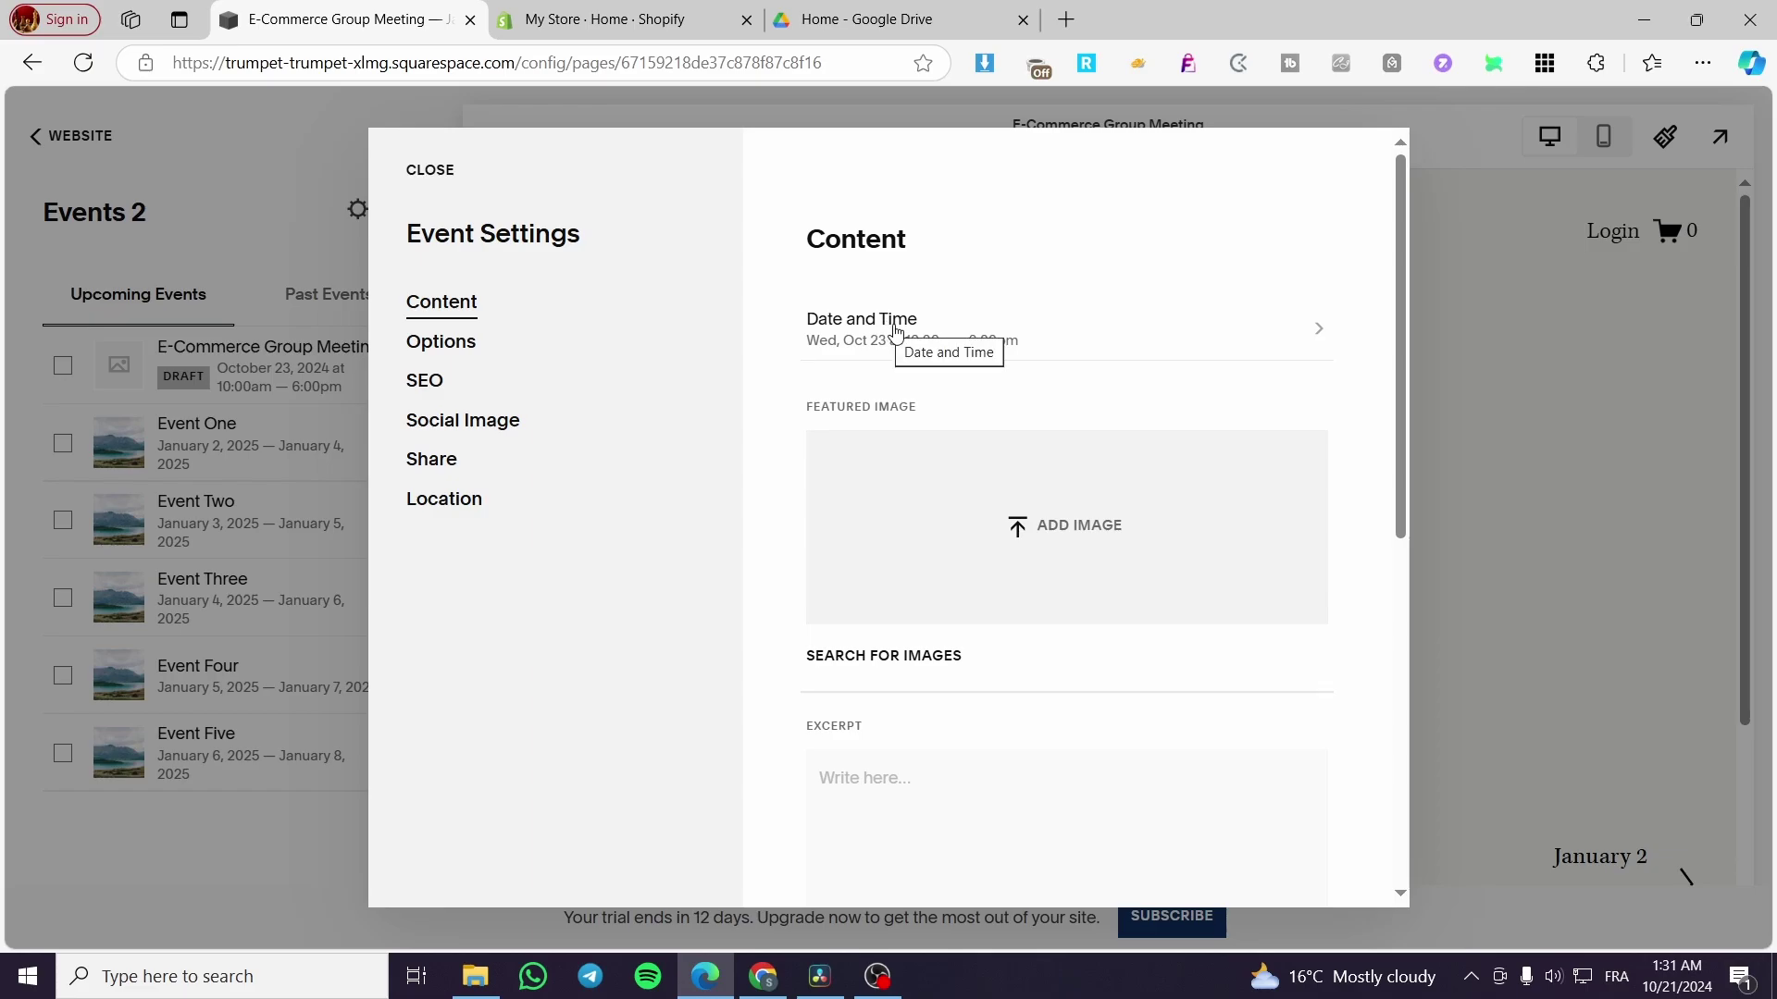
pyautogui.scroll(-1, 890, 334)
pyautogui.click(1106, 405)
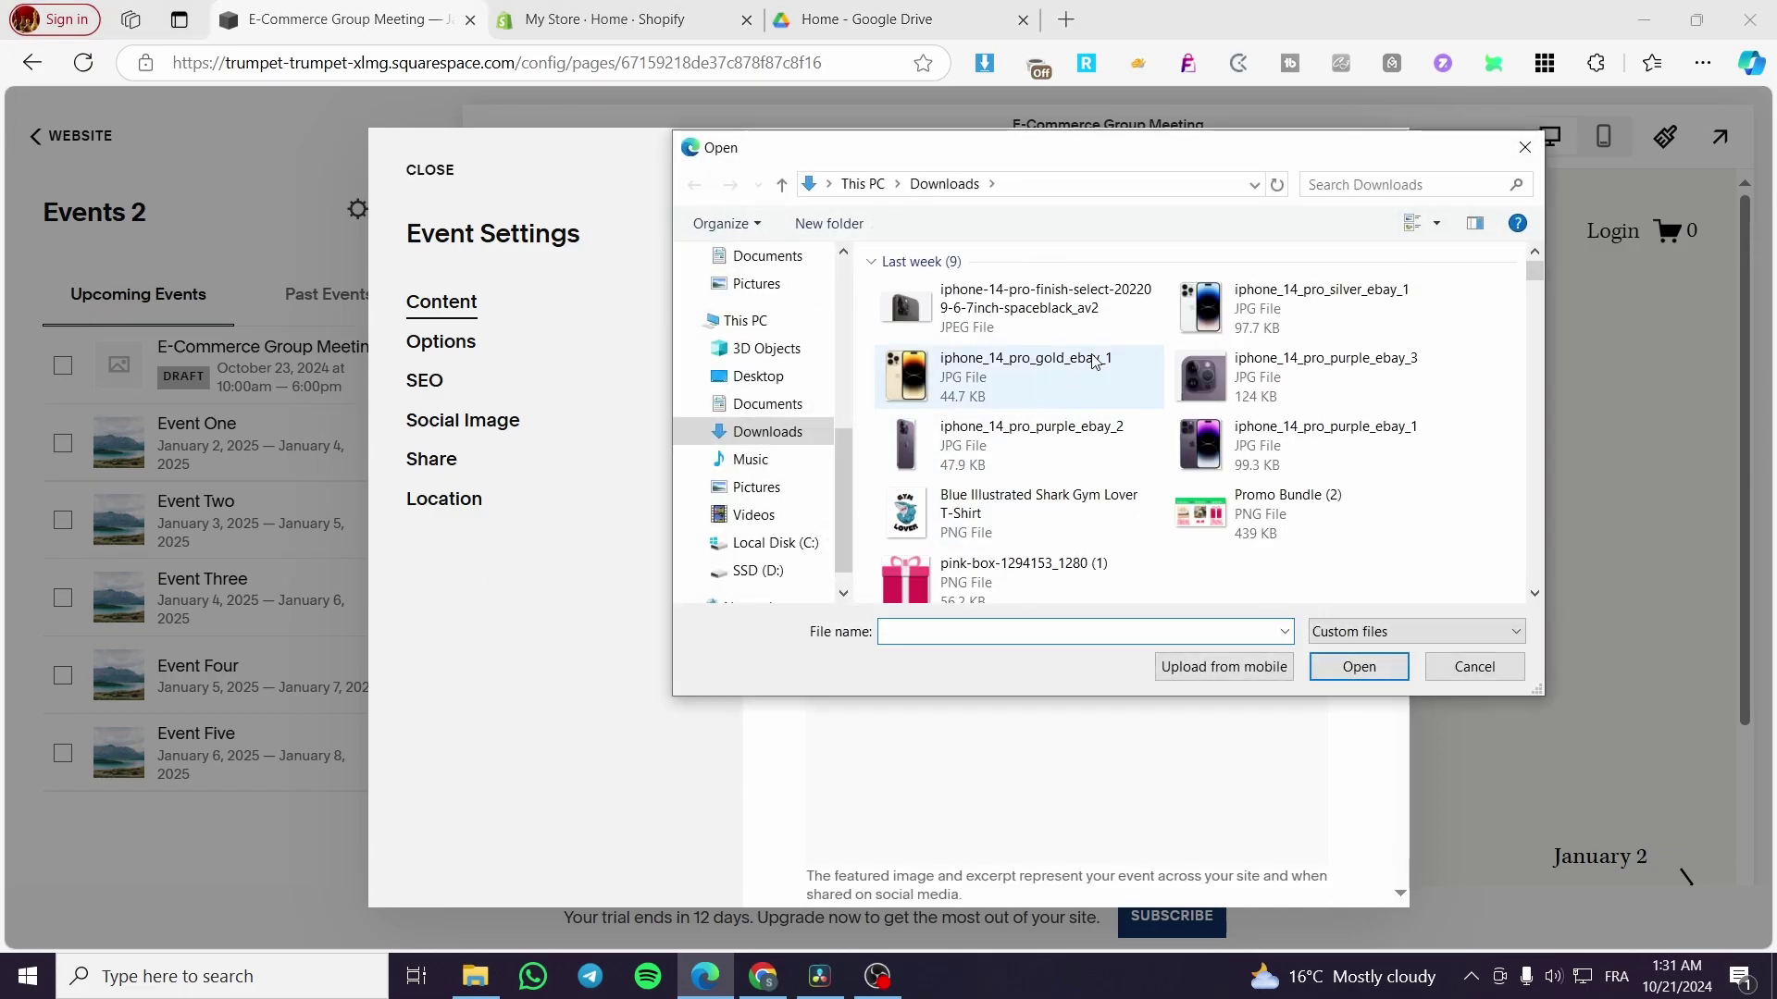
pyautogui.doubleClick(963, 324)
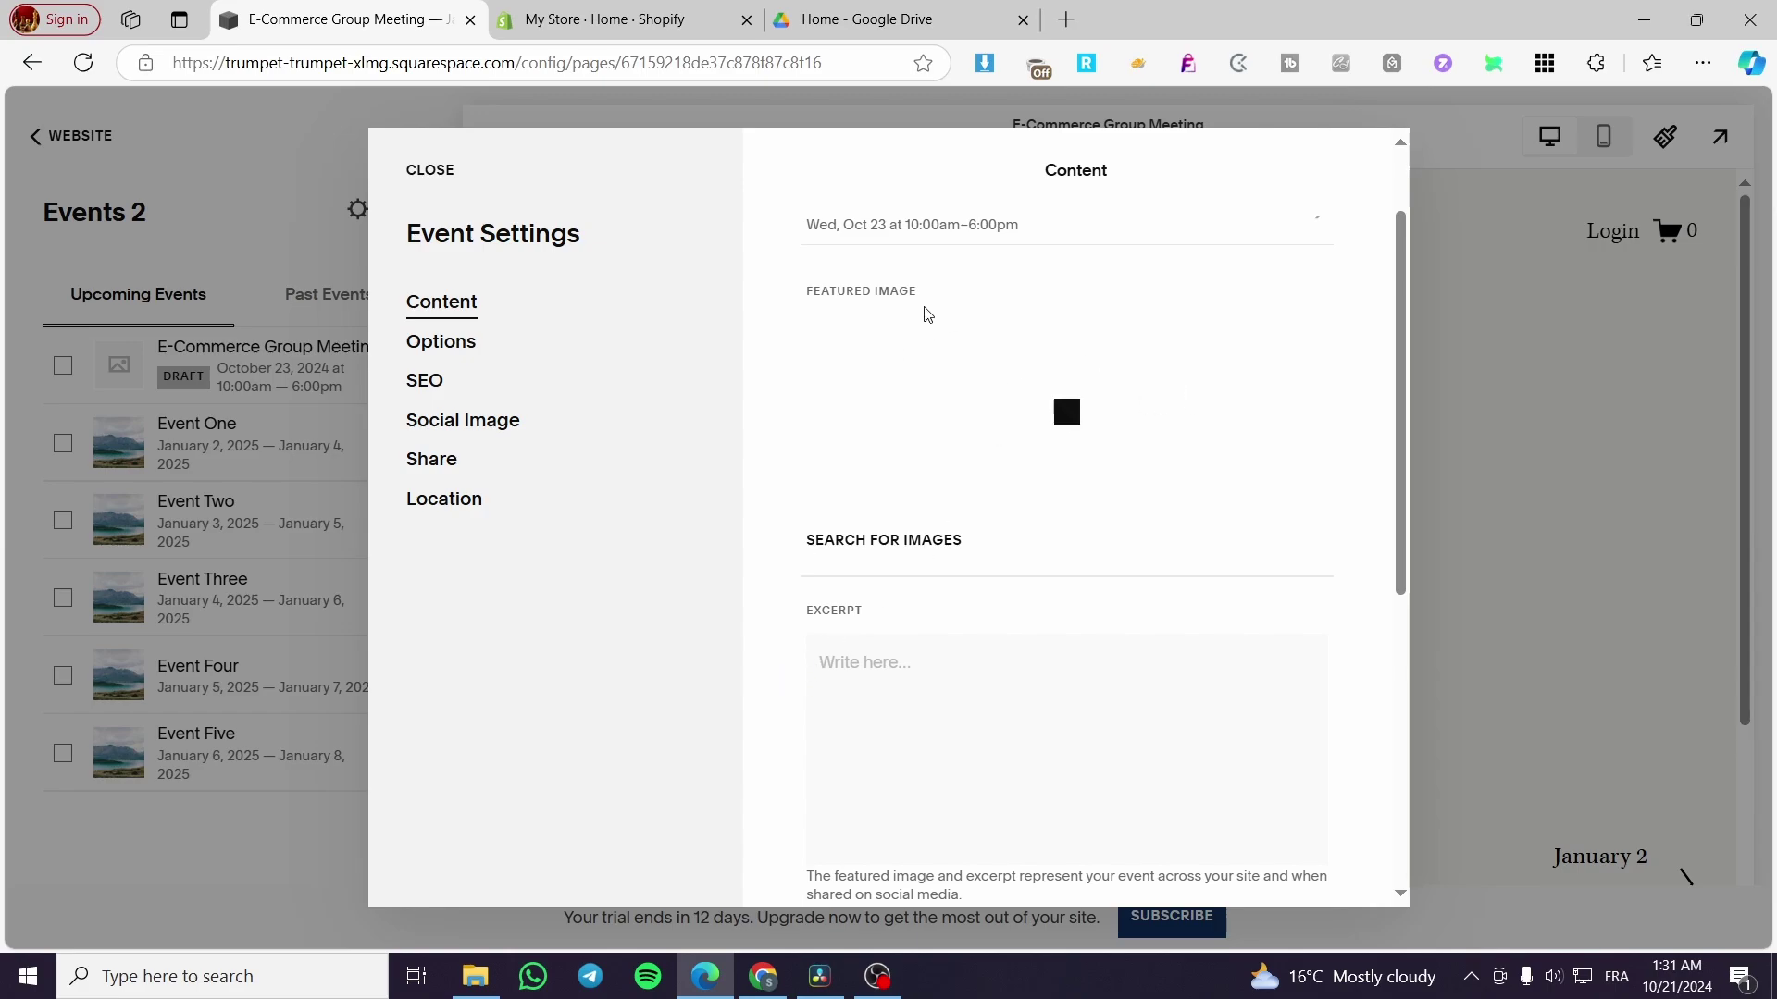
pyautogui.scroll(-4, 1097, 482)
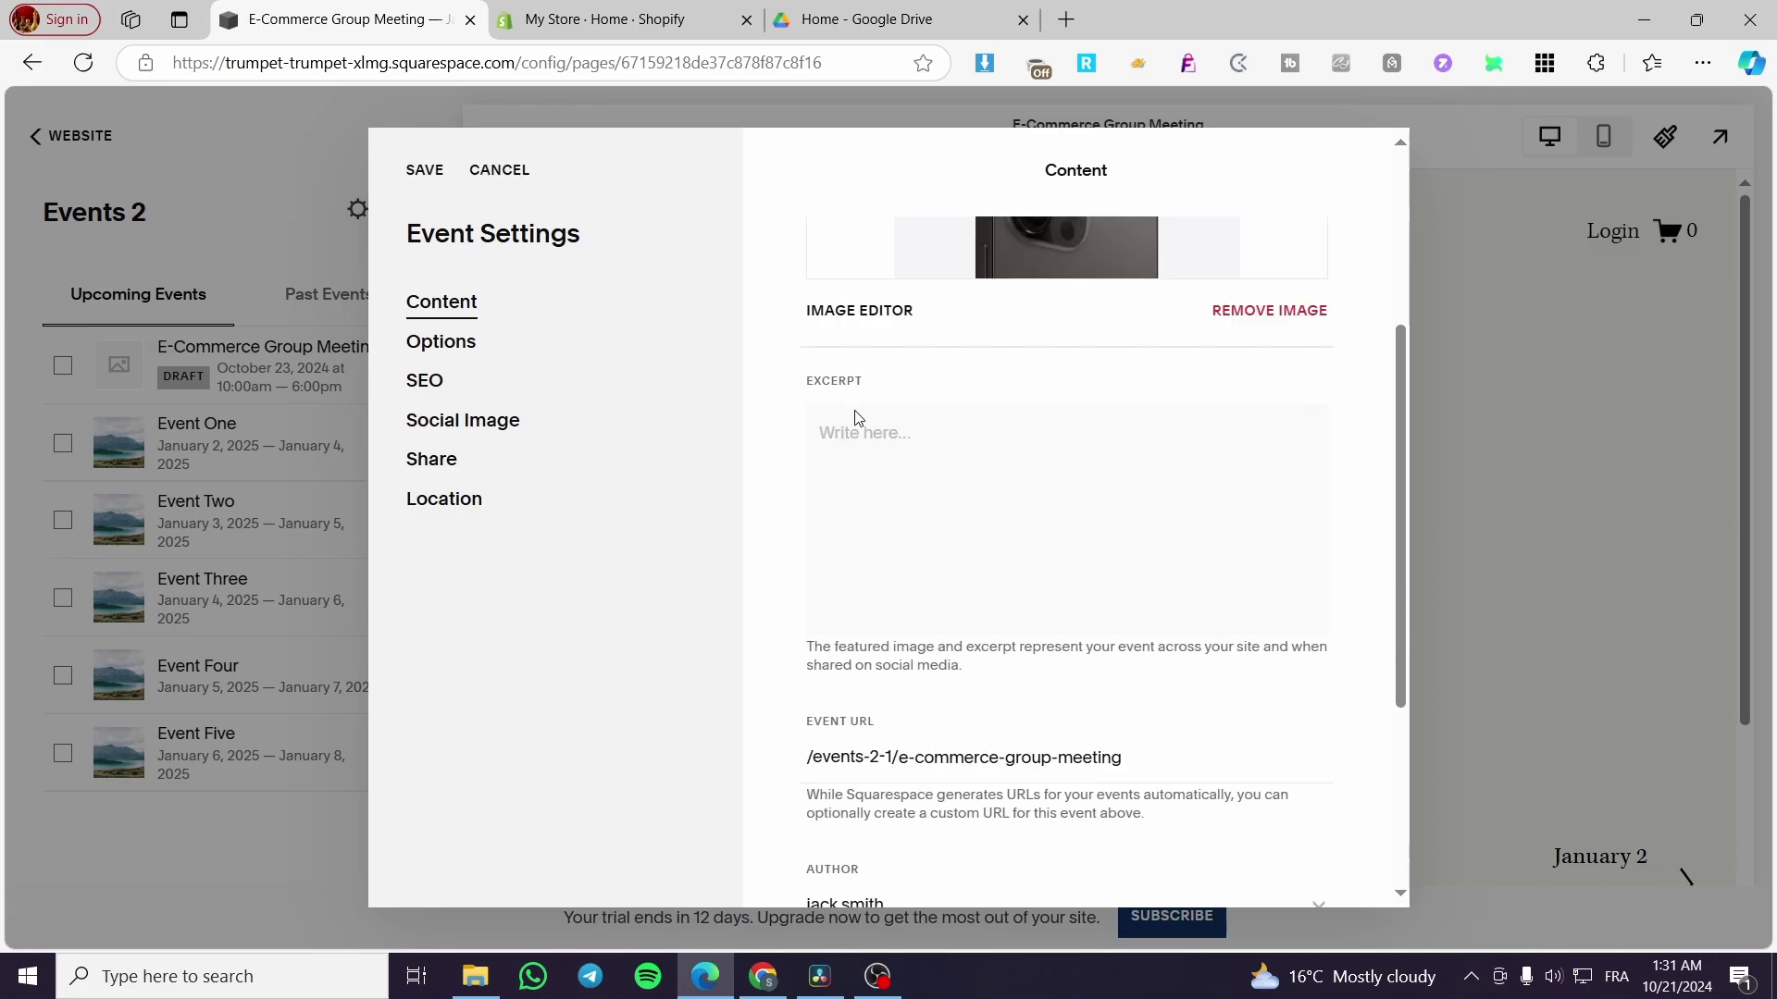
pyautogui.scroll(1, 958, 500)
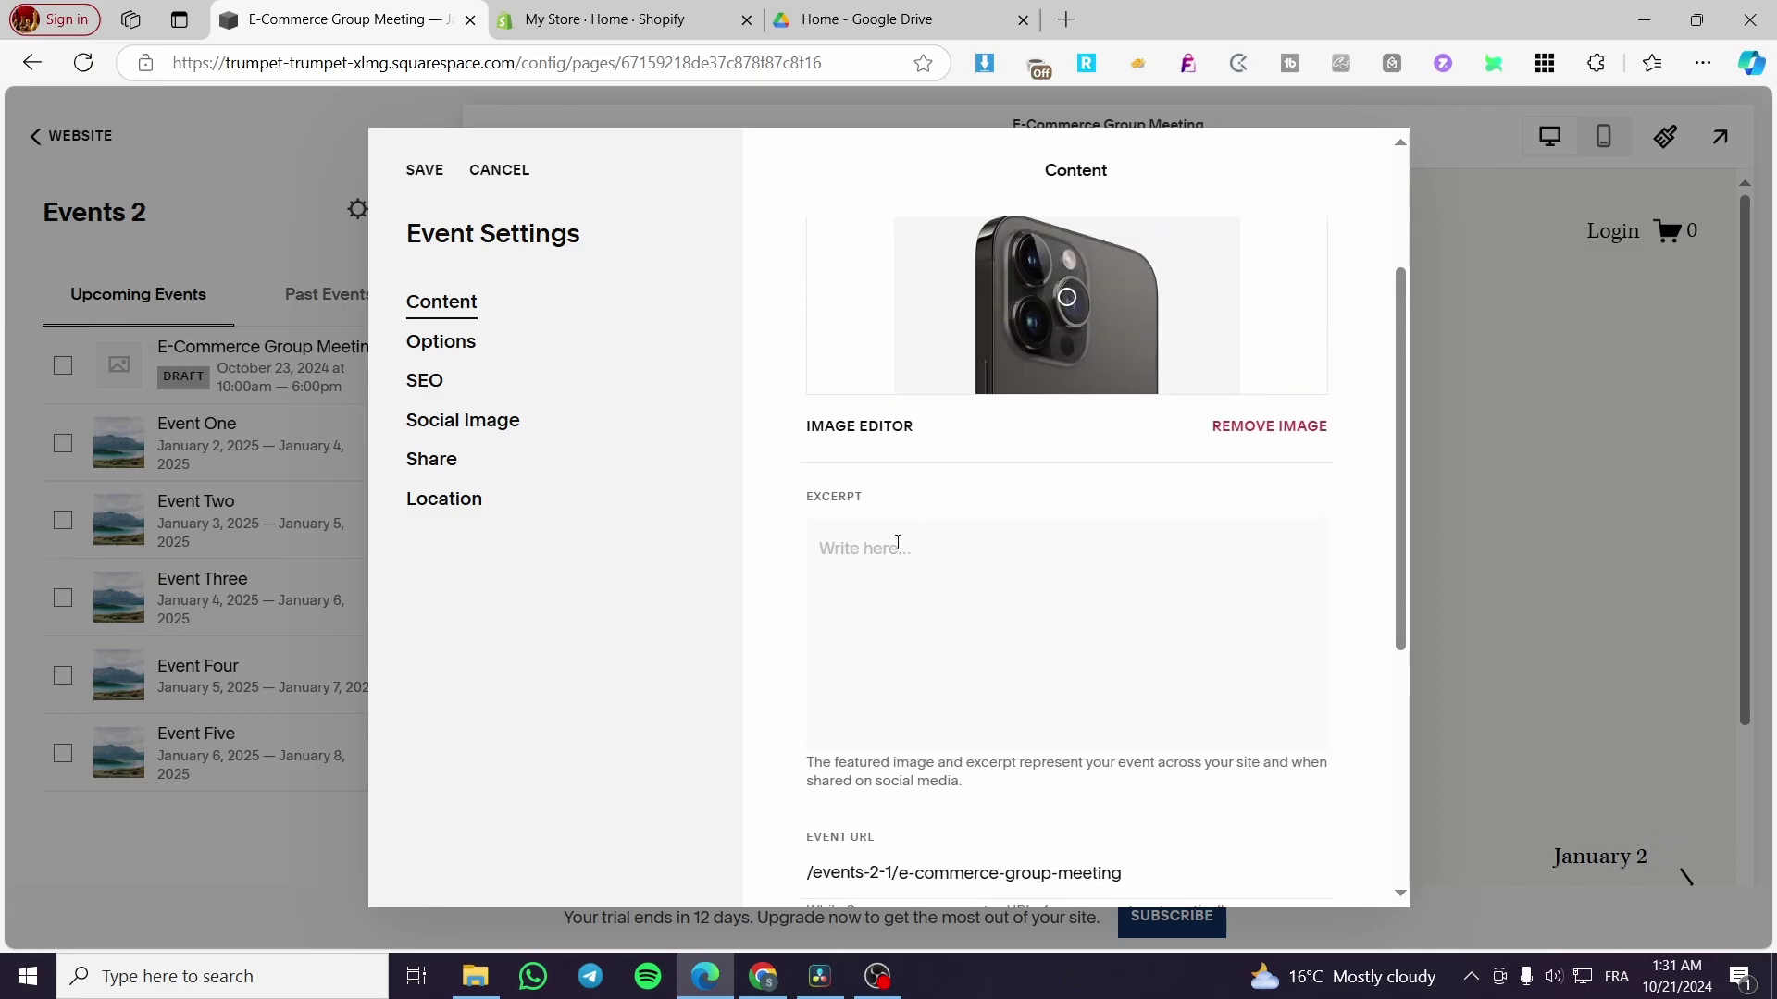
# Place the cursor in the event's empty Excerpt field
pyautogui.click(897, 551)
pyautogui.click(741, 579)
pyautogui.scroll(2, 988, 578)
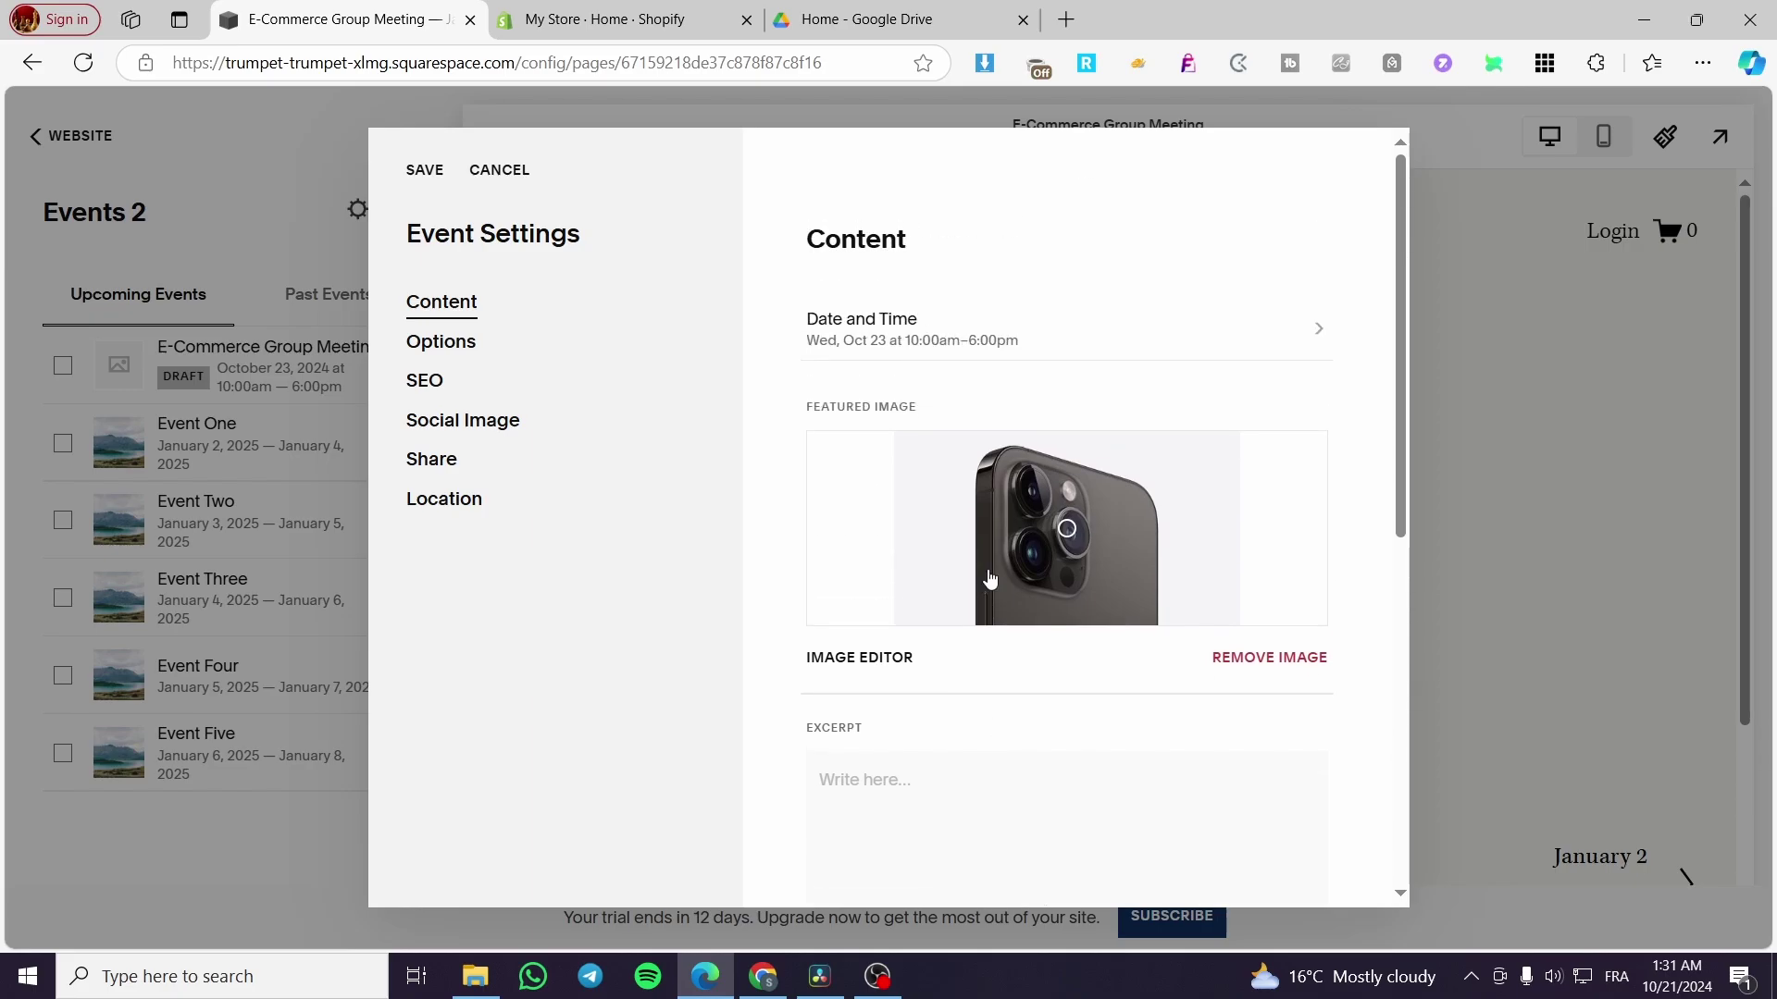
pyautogui.click(914, 782)
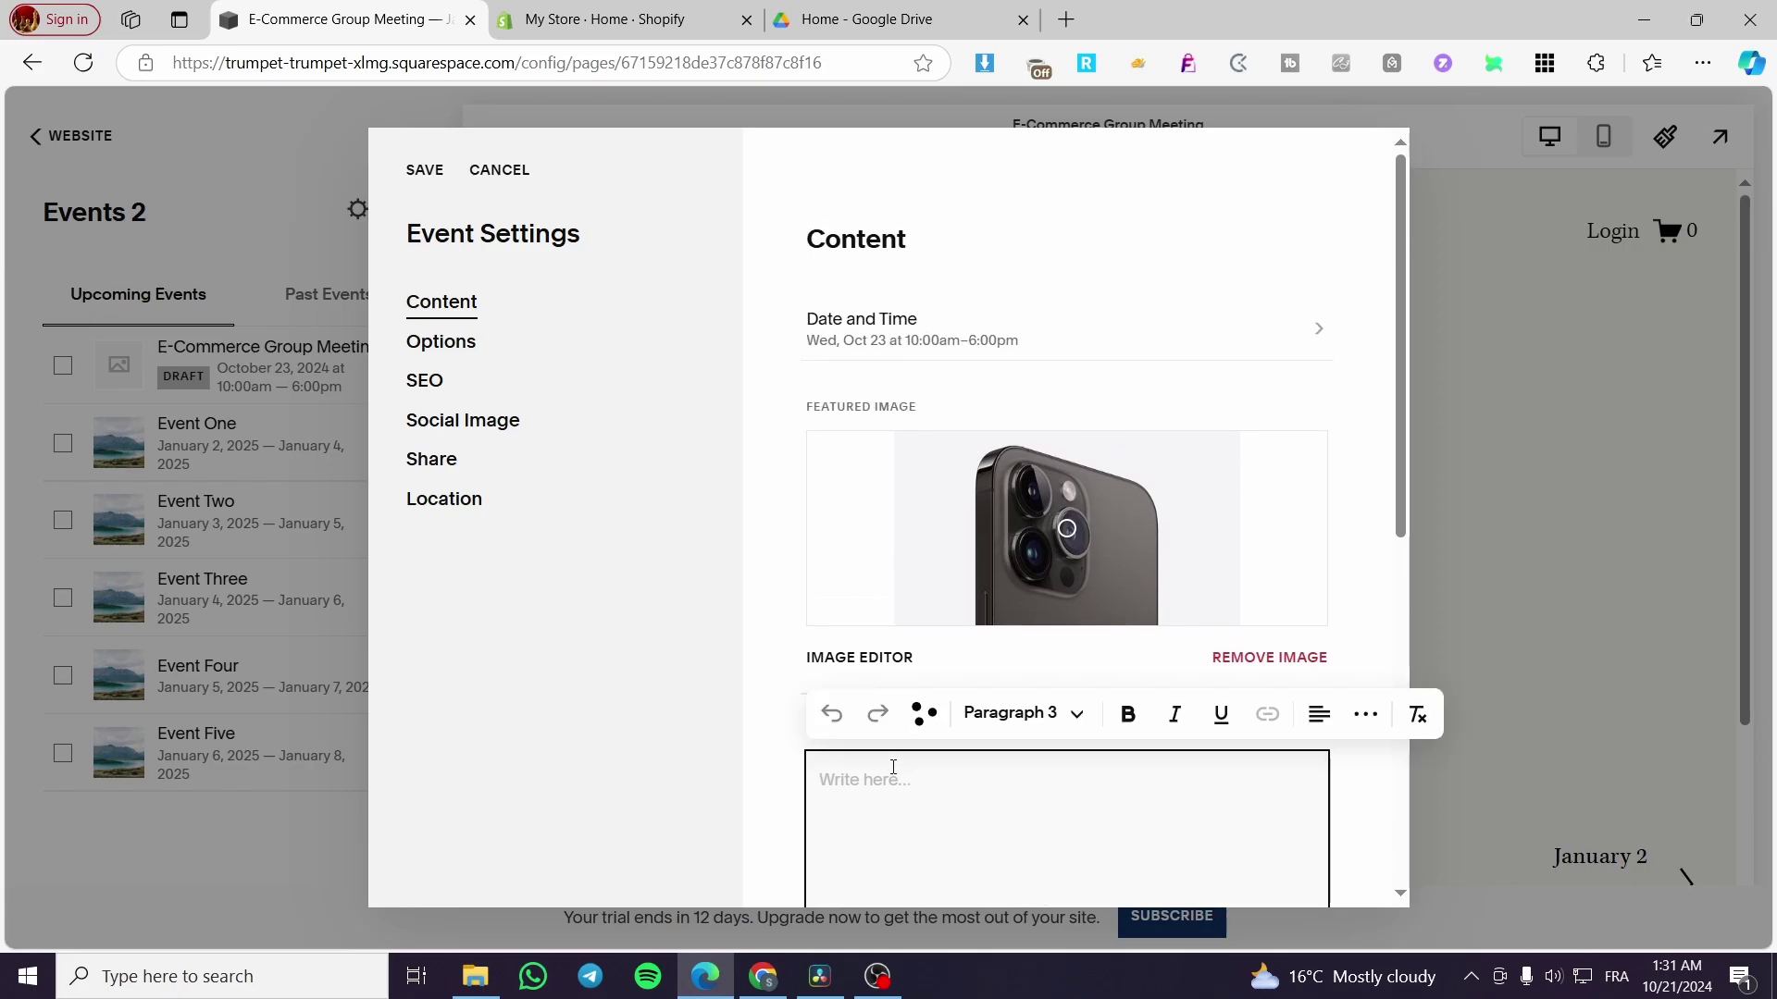
# Finish the excerpt 'This is going to be a event on how we can up scale sales' and keep the existing author
pyautogui.write('This is going to be a event on how we can up scale sales')
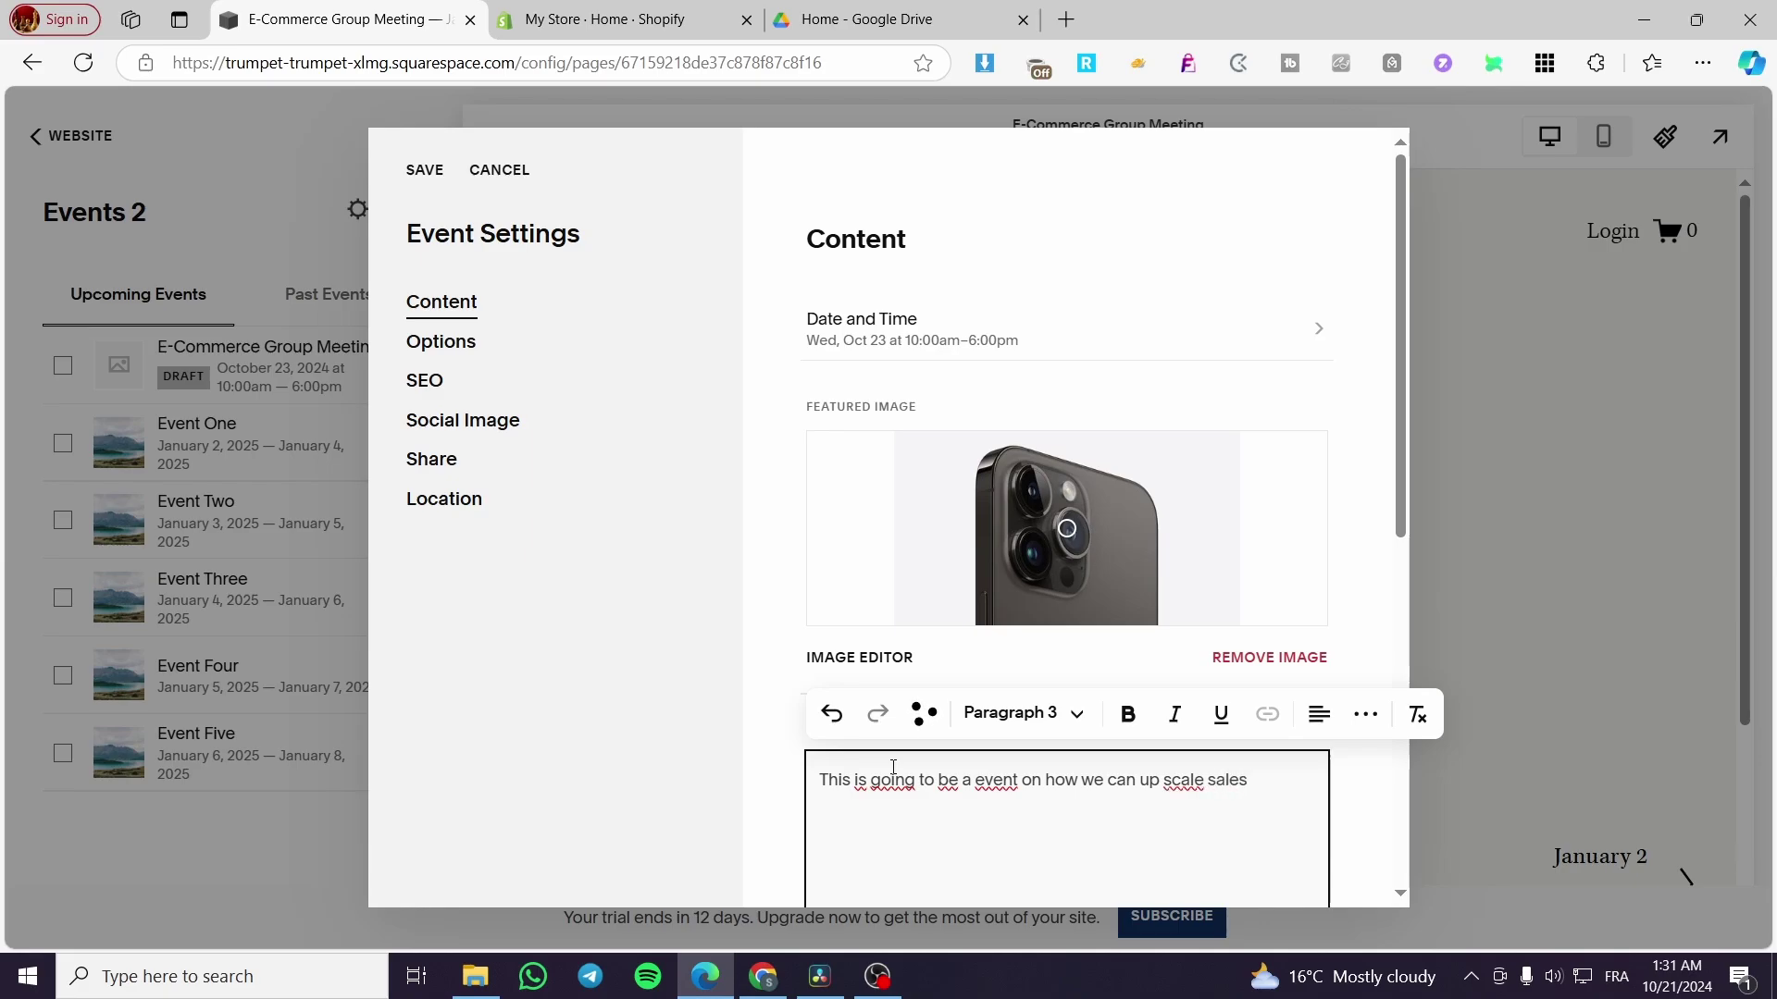
pyautogui.scroll(-8, 1066, 556)
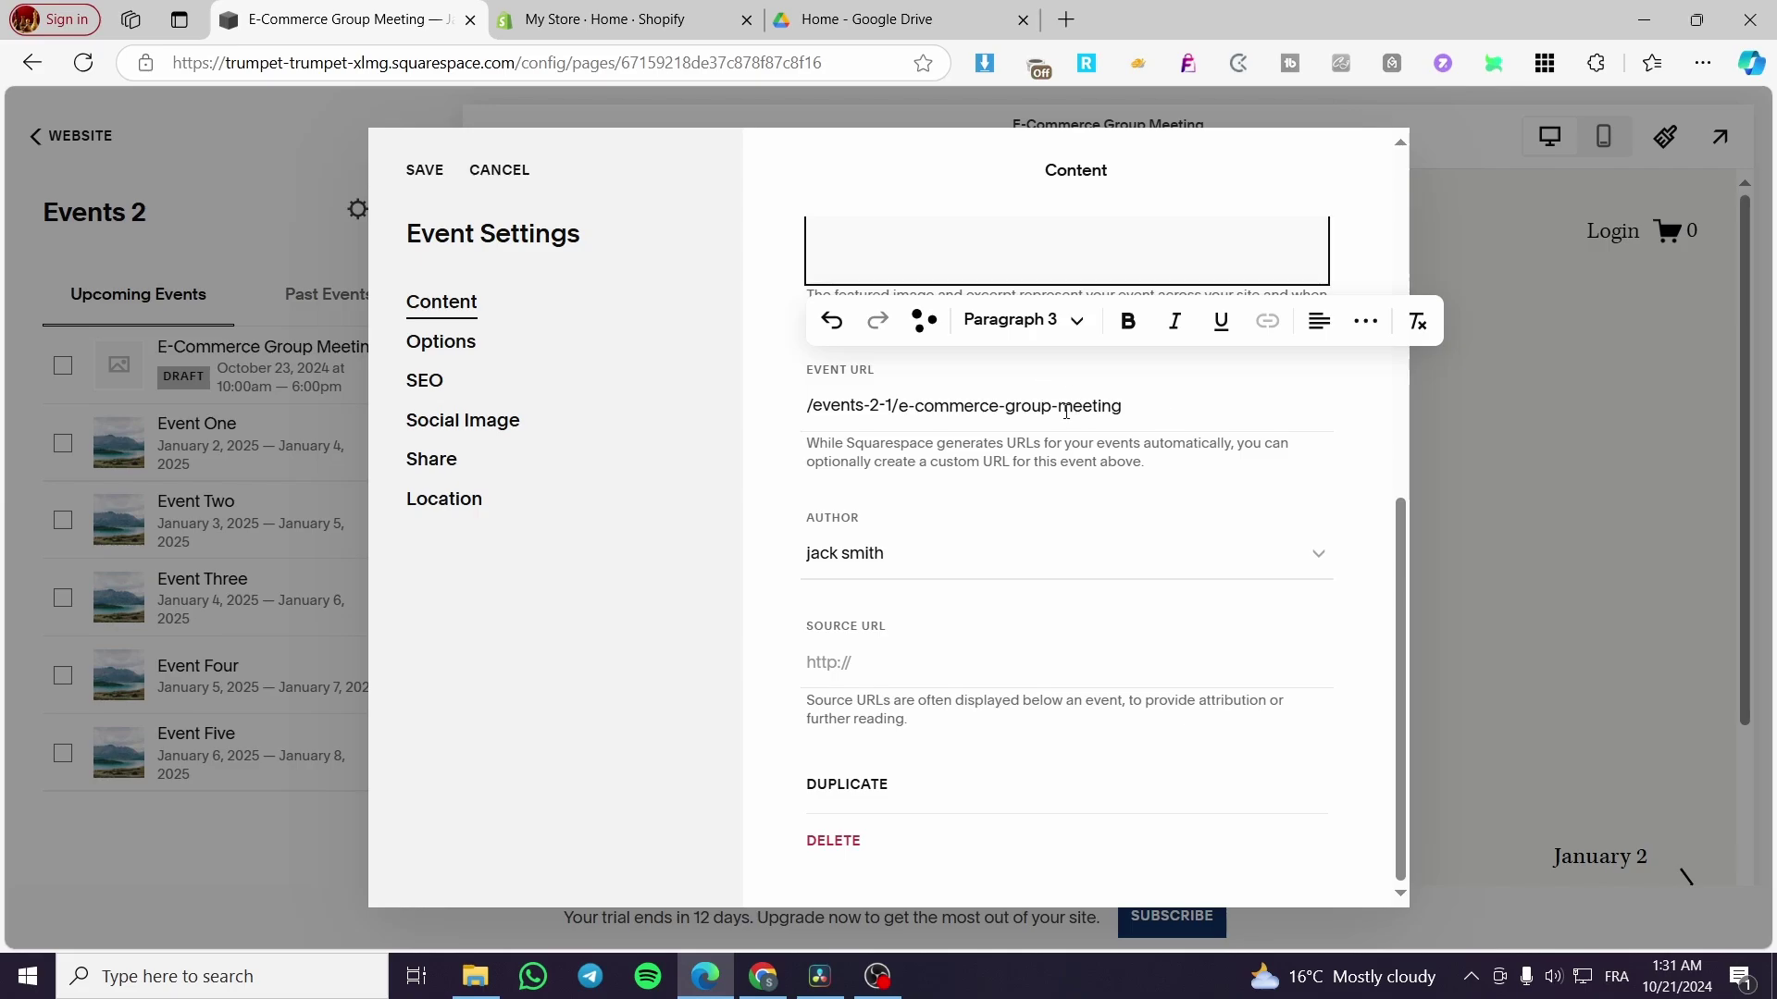
pyautogui.click(946, 563)
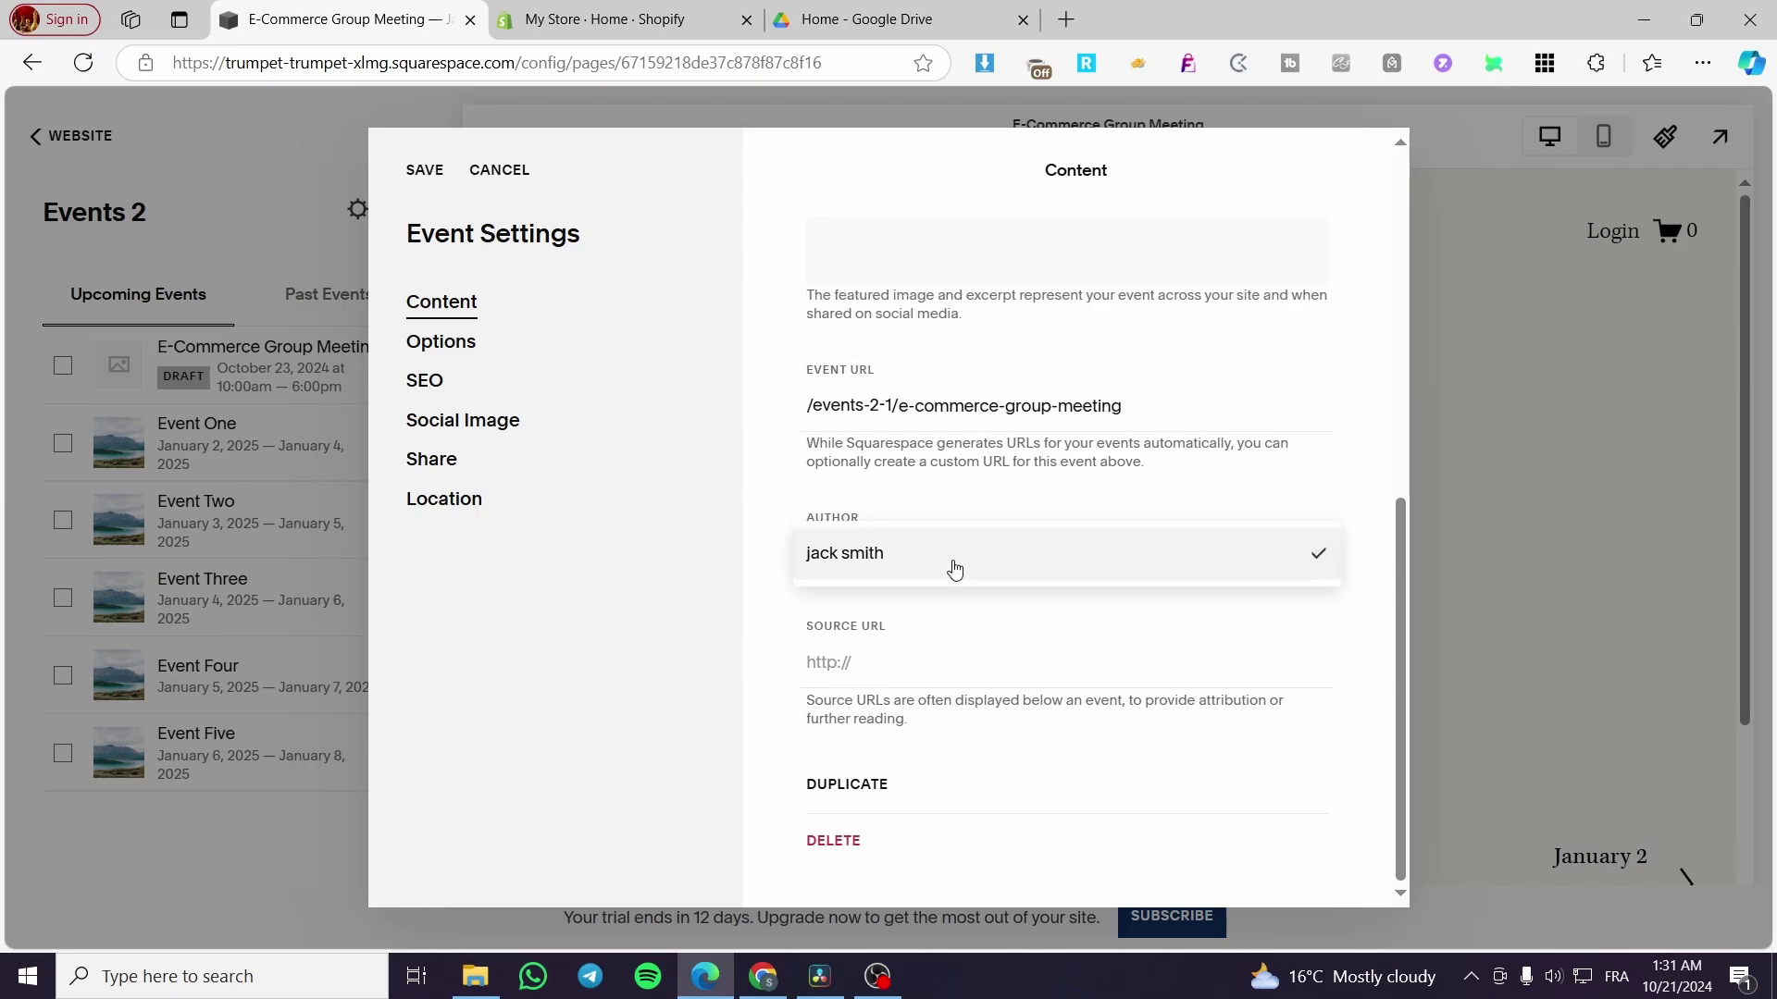
pyautogui.click(1008, 554)
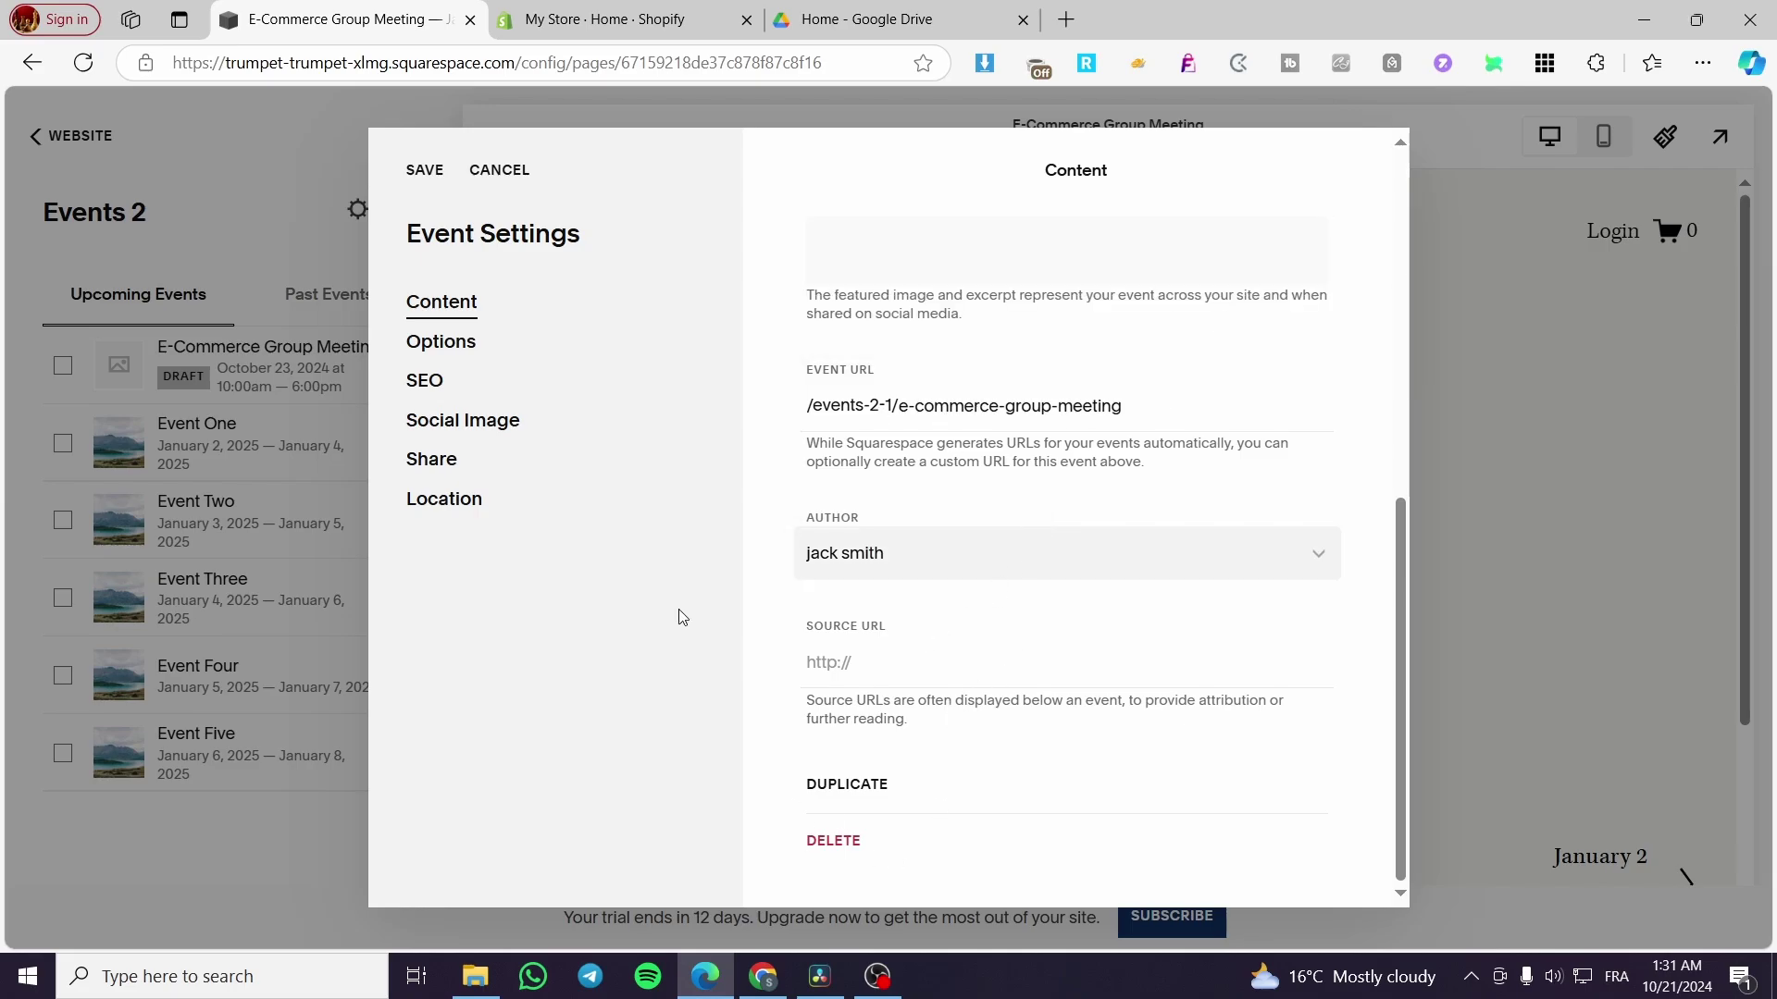
# Set the event's status to Published
pyautogui.click(477, 348)
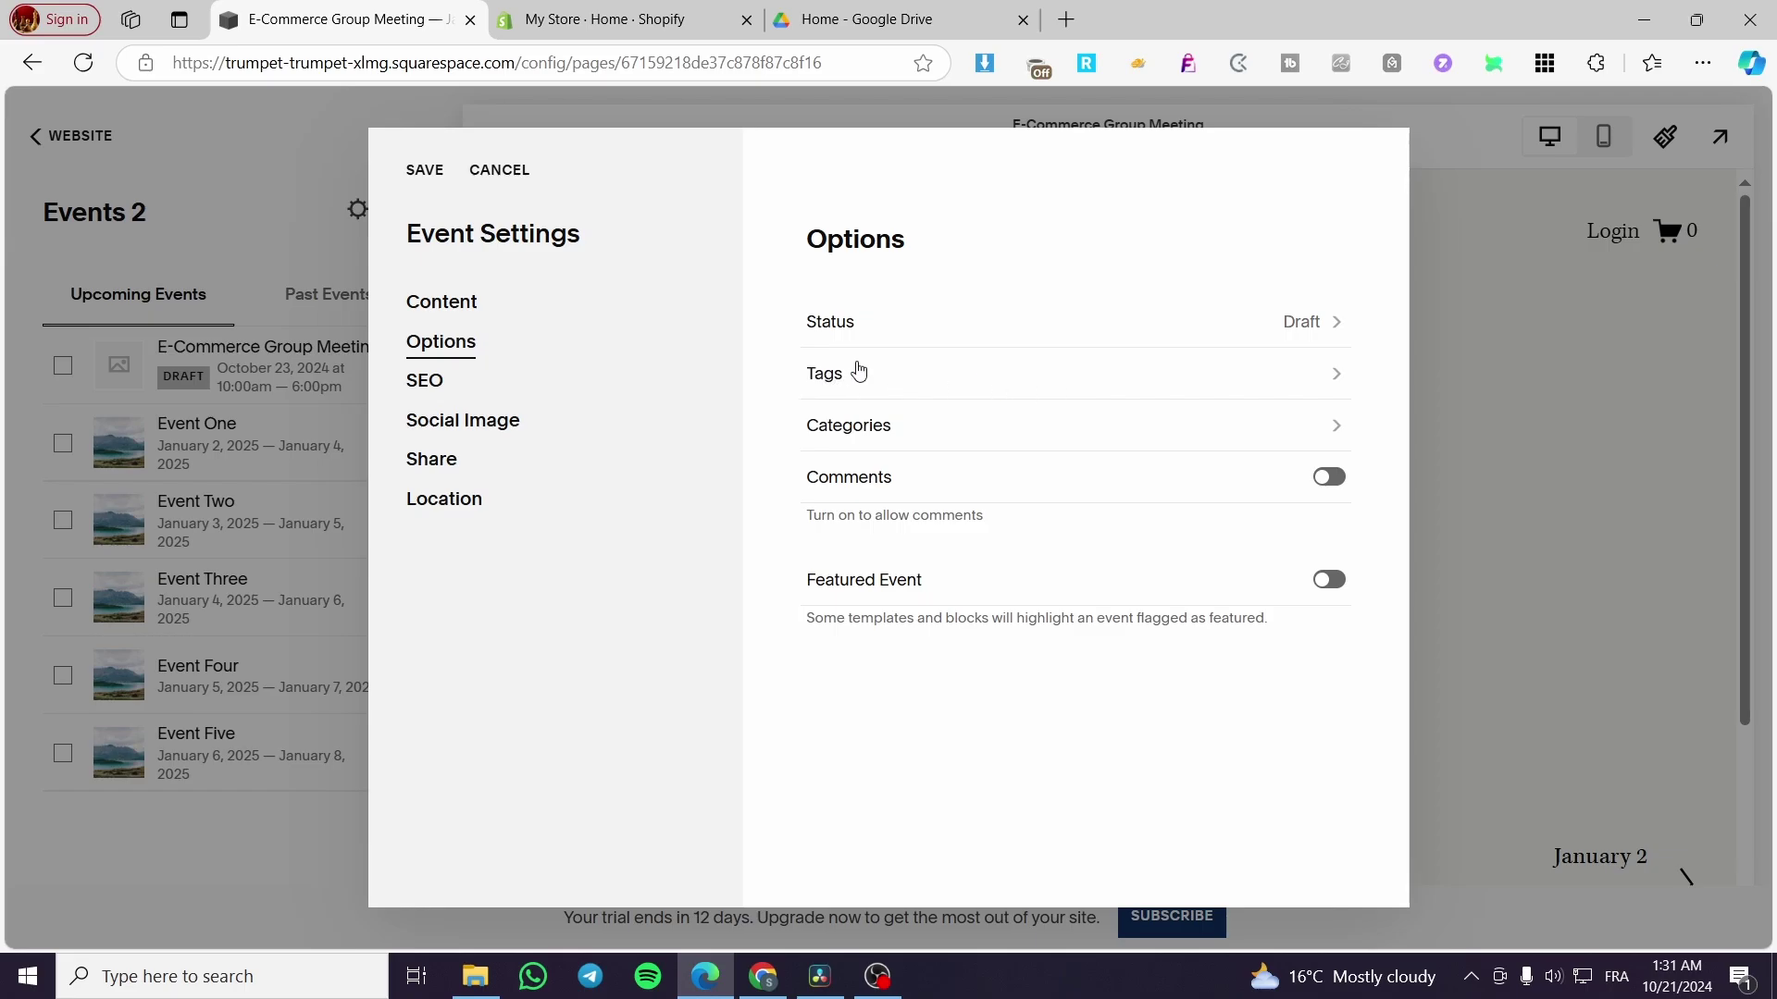
pyautogui.click(1290, 324)
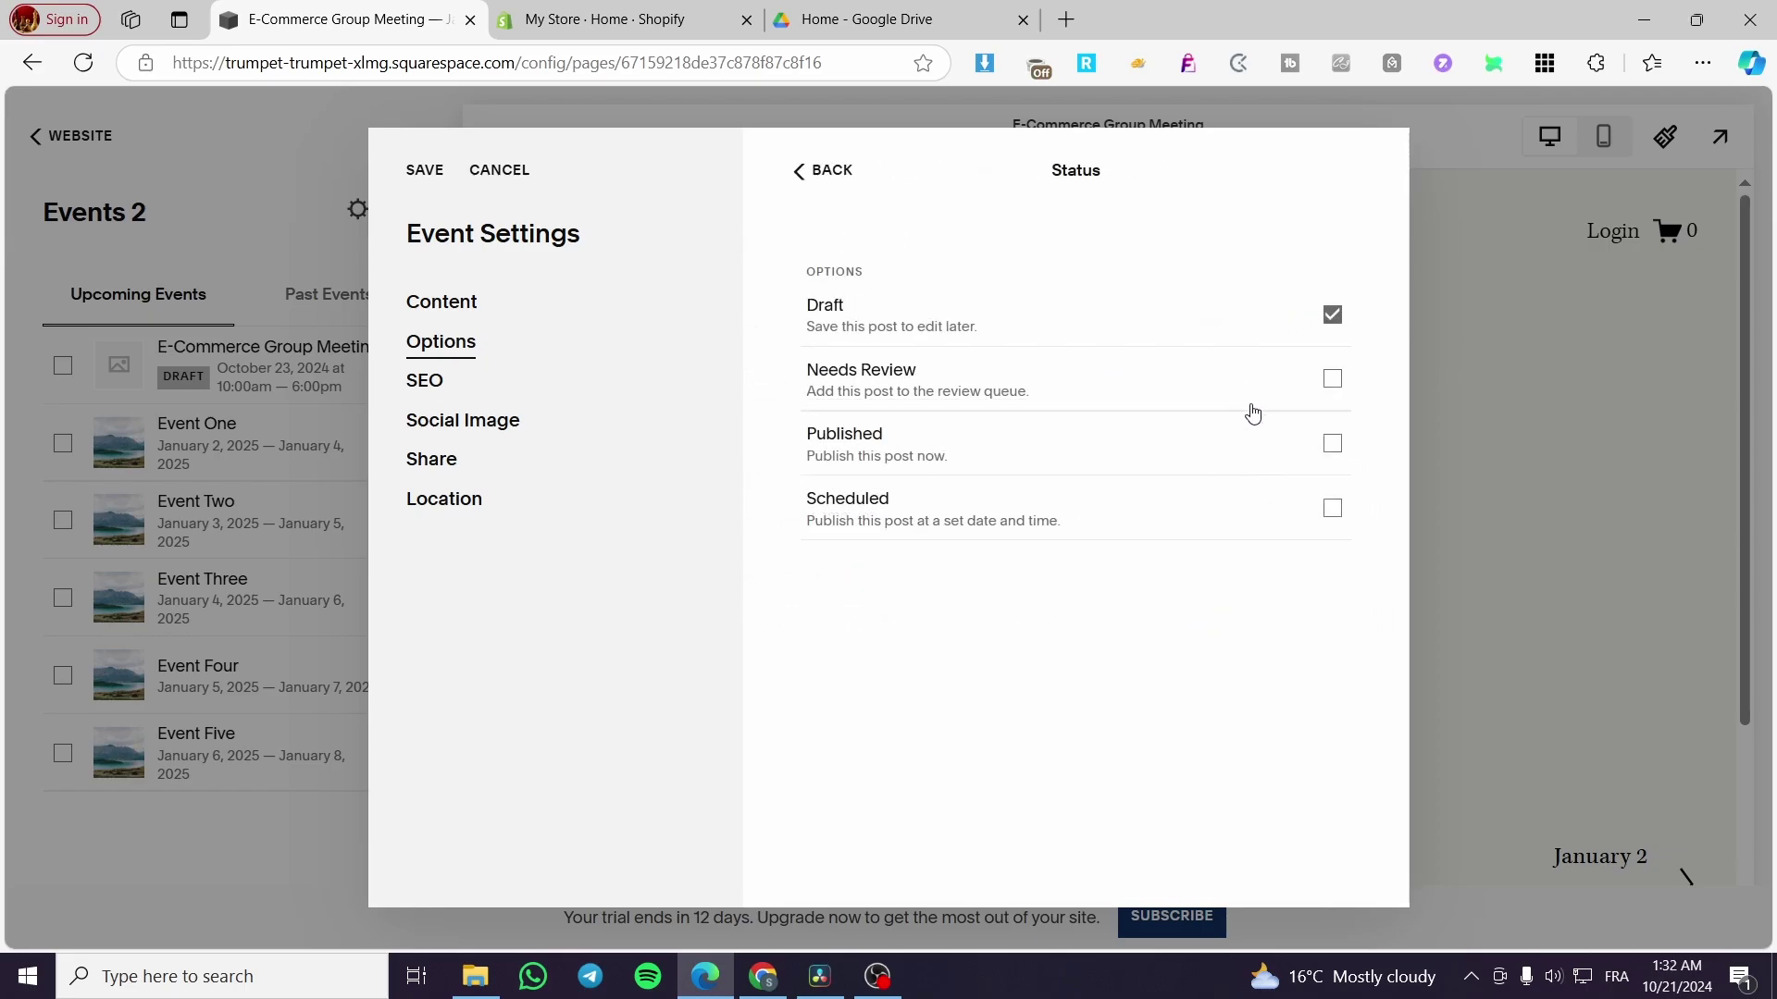
pyautogui.click(1332, 444)
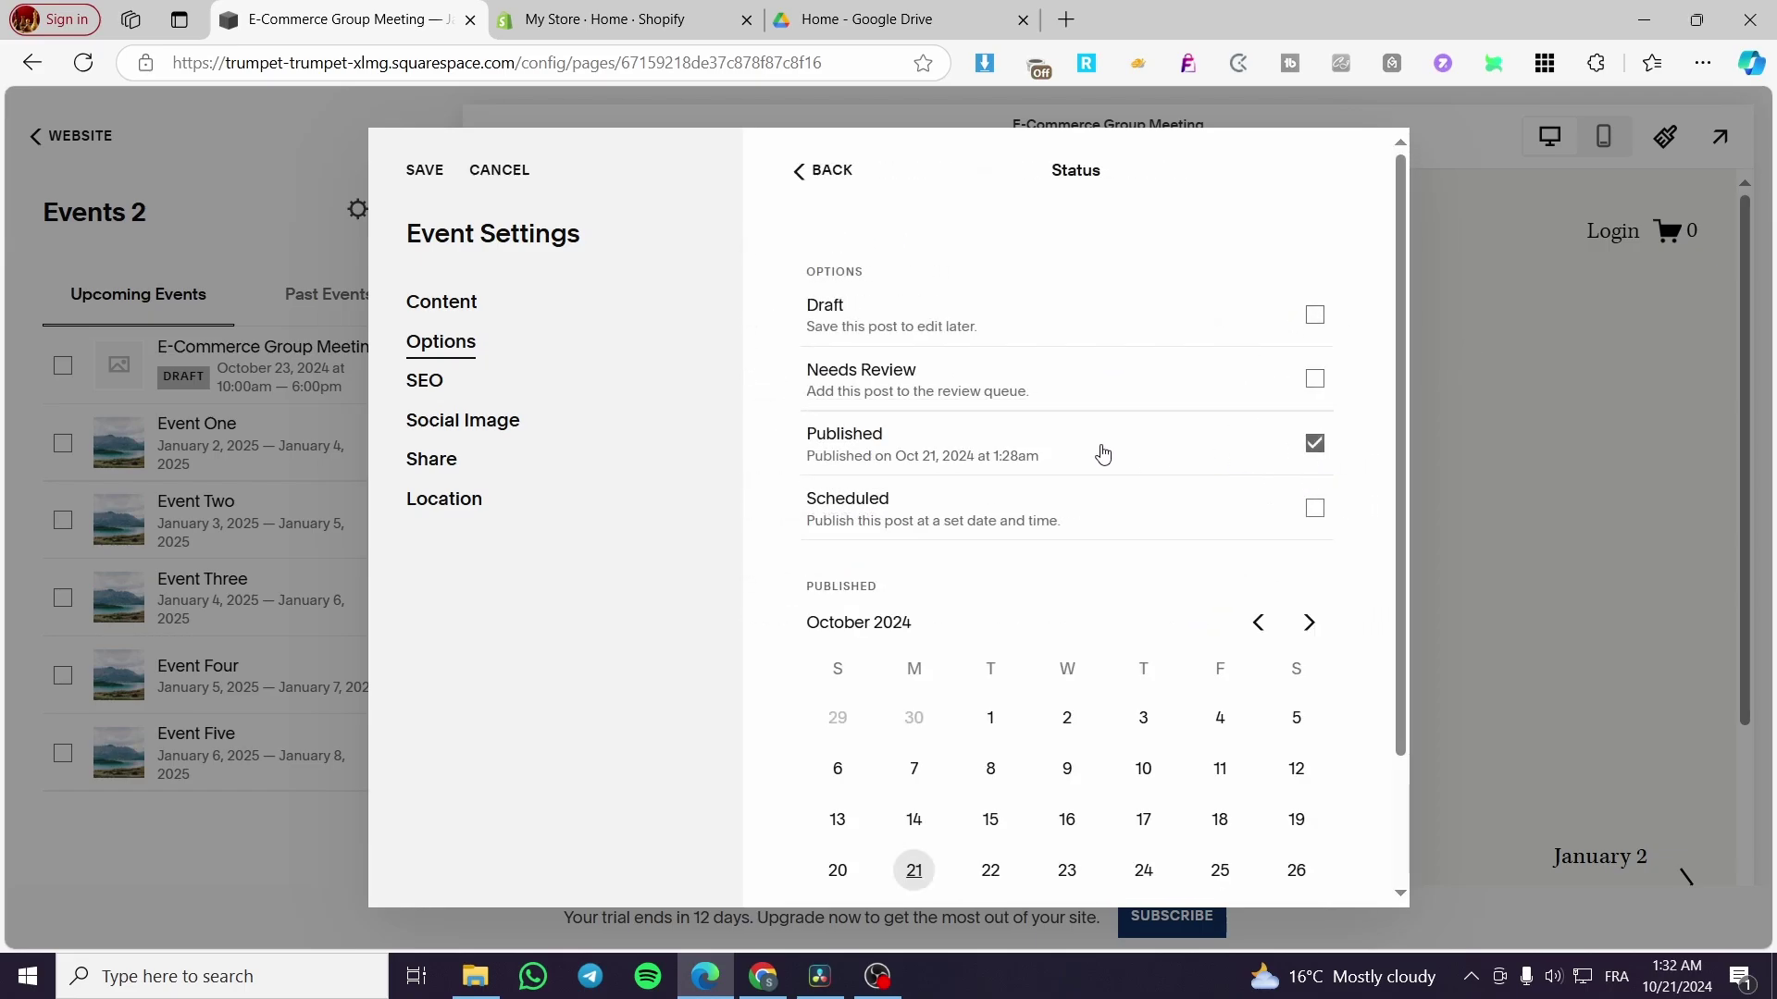
pyautogui.scroll(-2, 1073, 648)
pyautogui.scroll(2, 1009, 518)
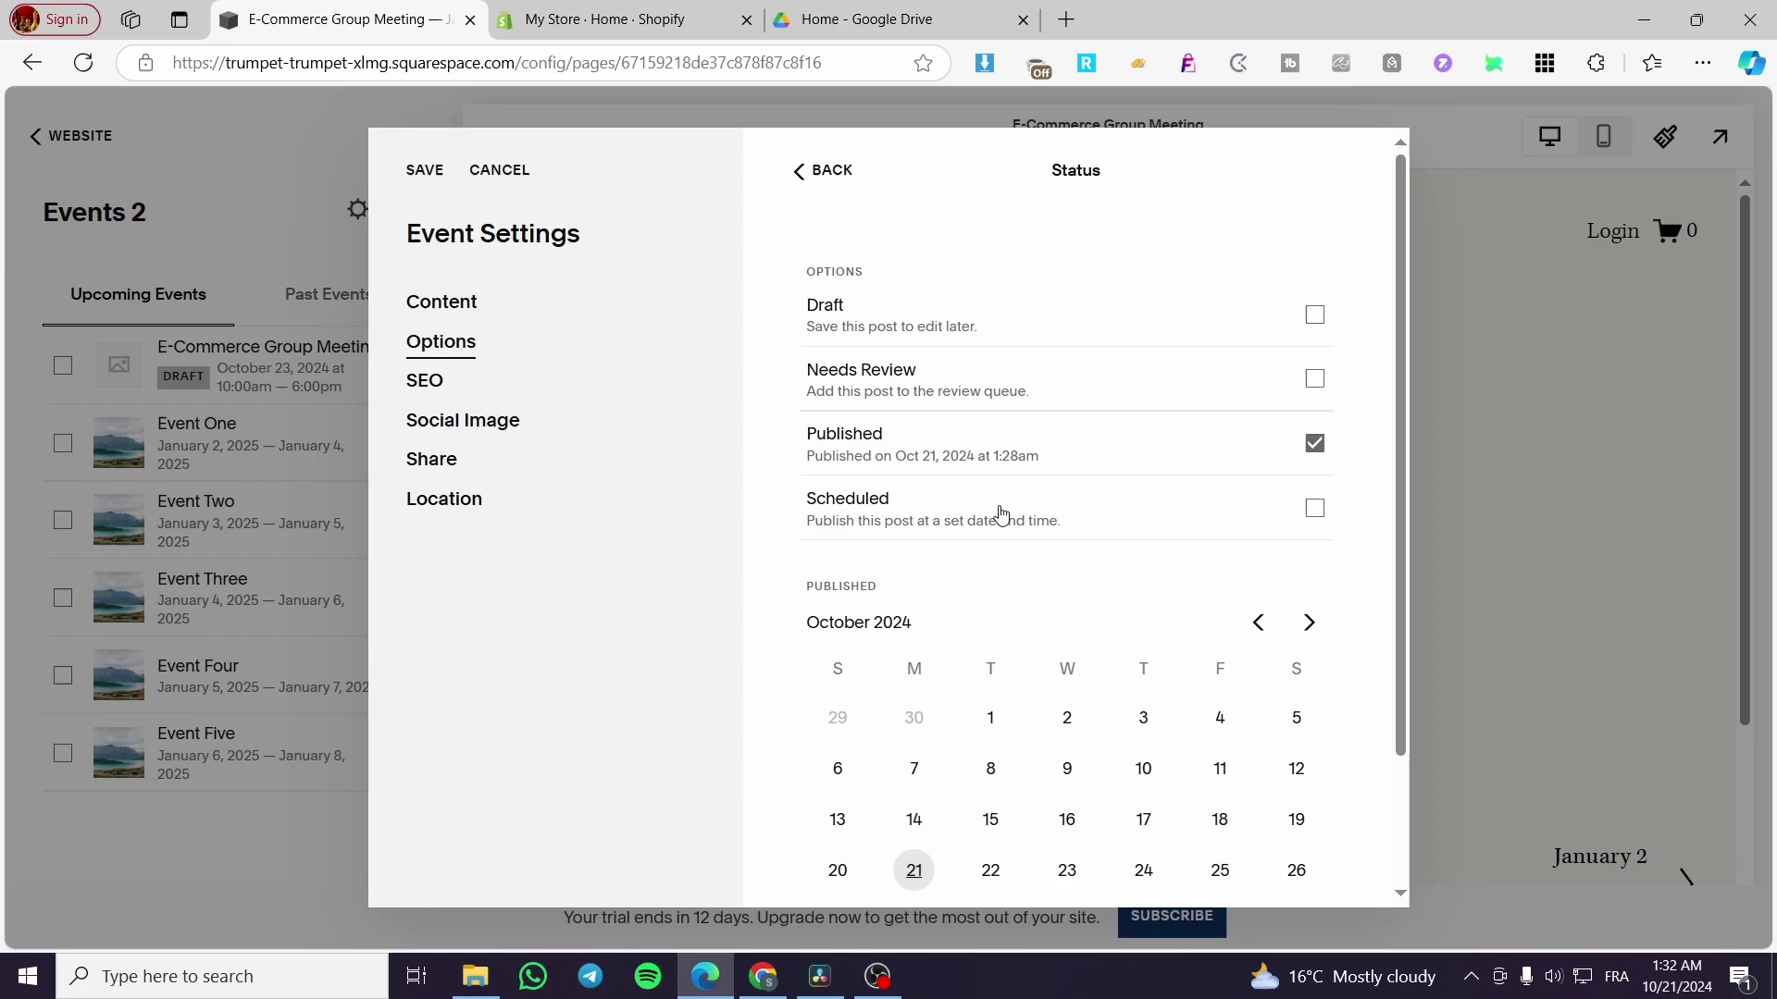
pyautogui.click(810, 182)
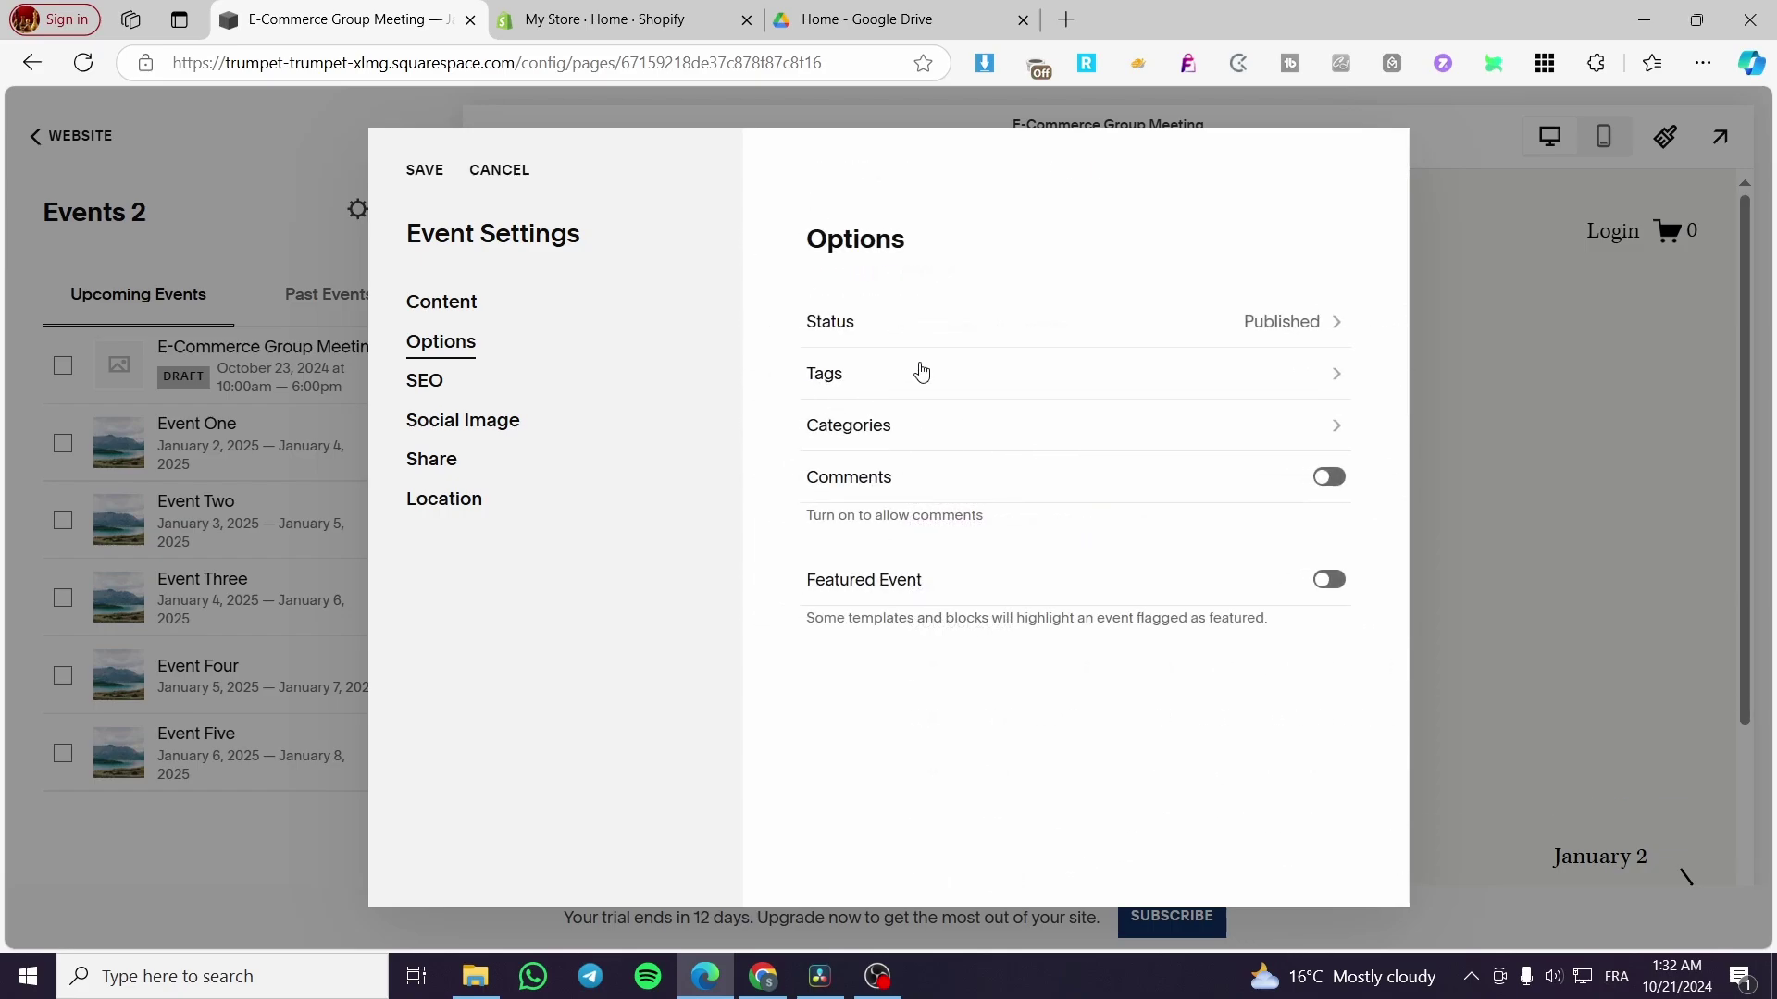
# Tag the event Ecommerce, Meeting and coaching
pyautogui.click(922, 372)
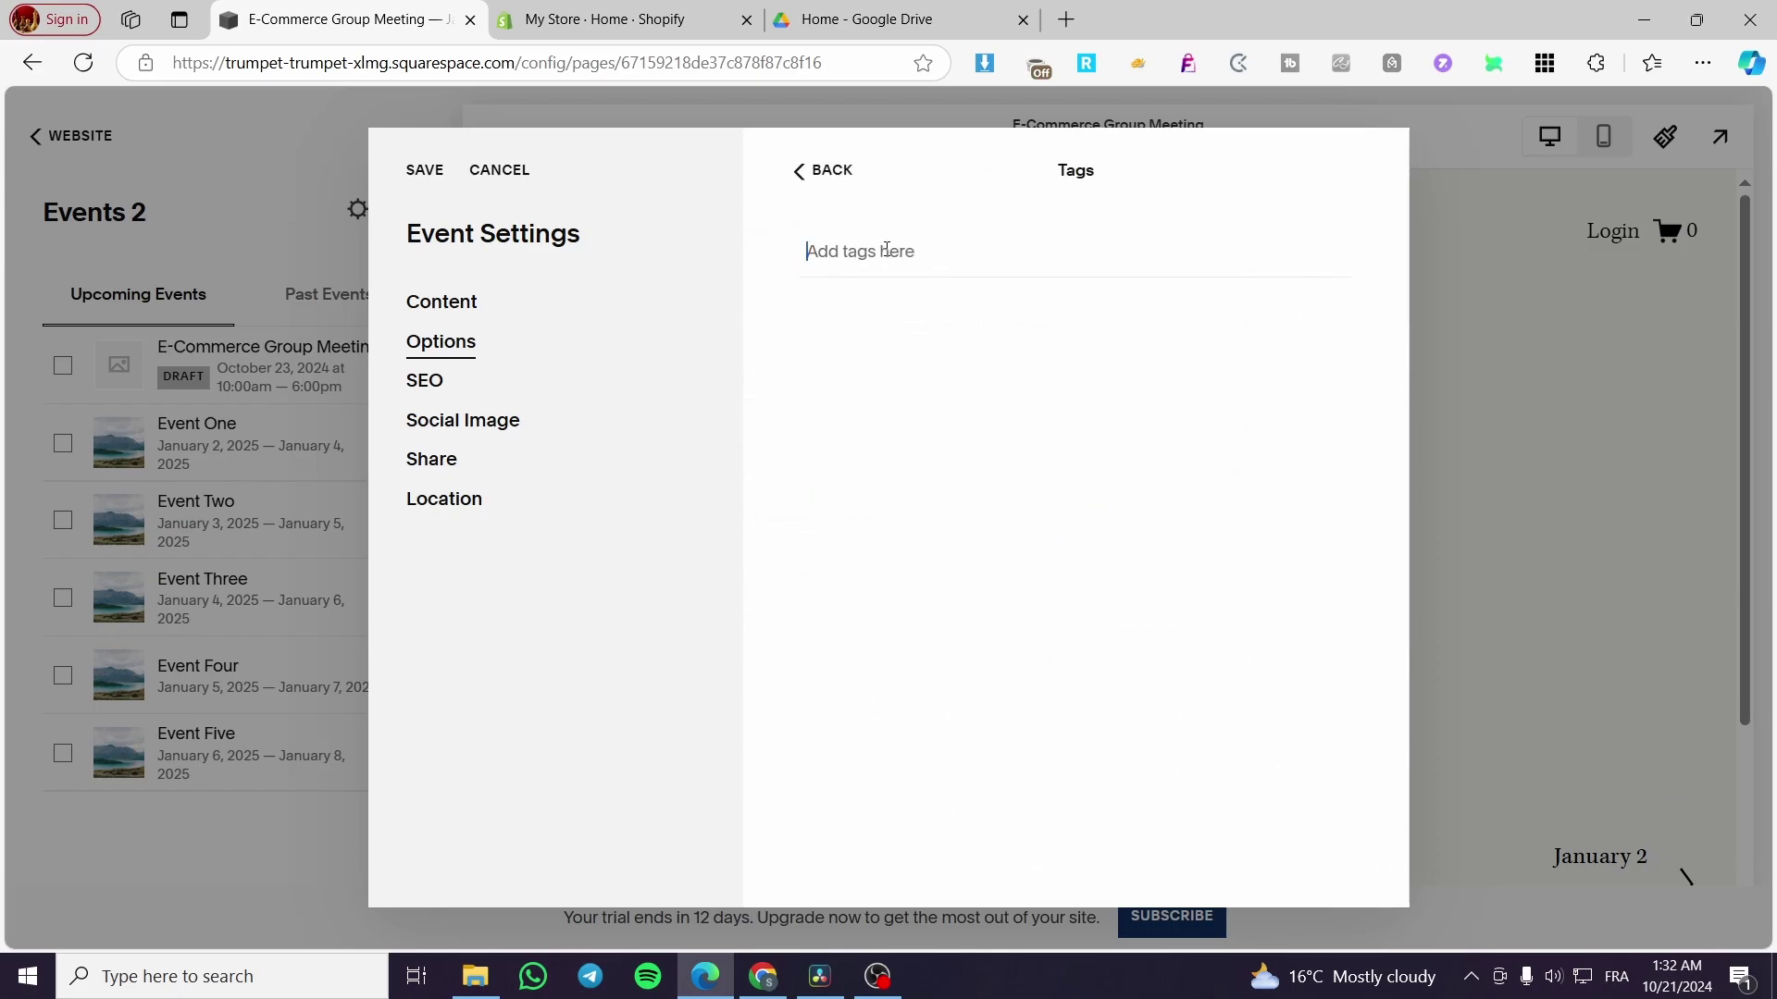
pyautogui.write('Ecommerce')
pyautogui.press('Return')
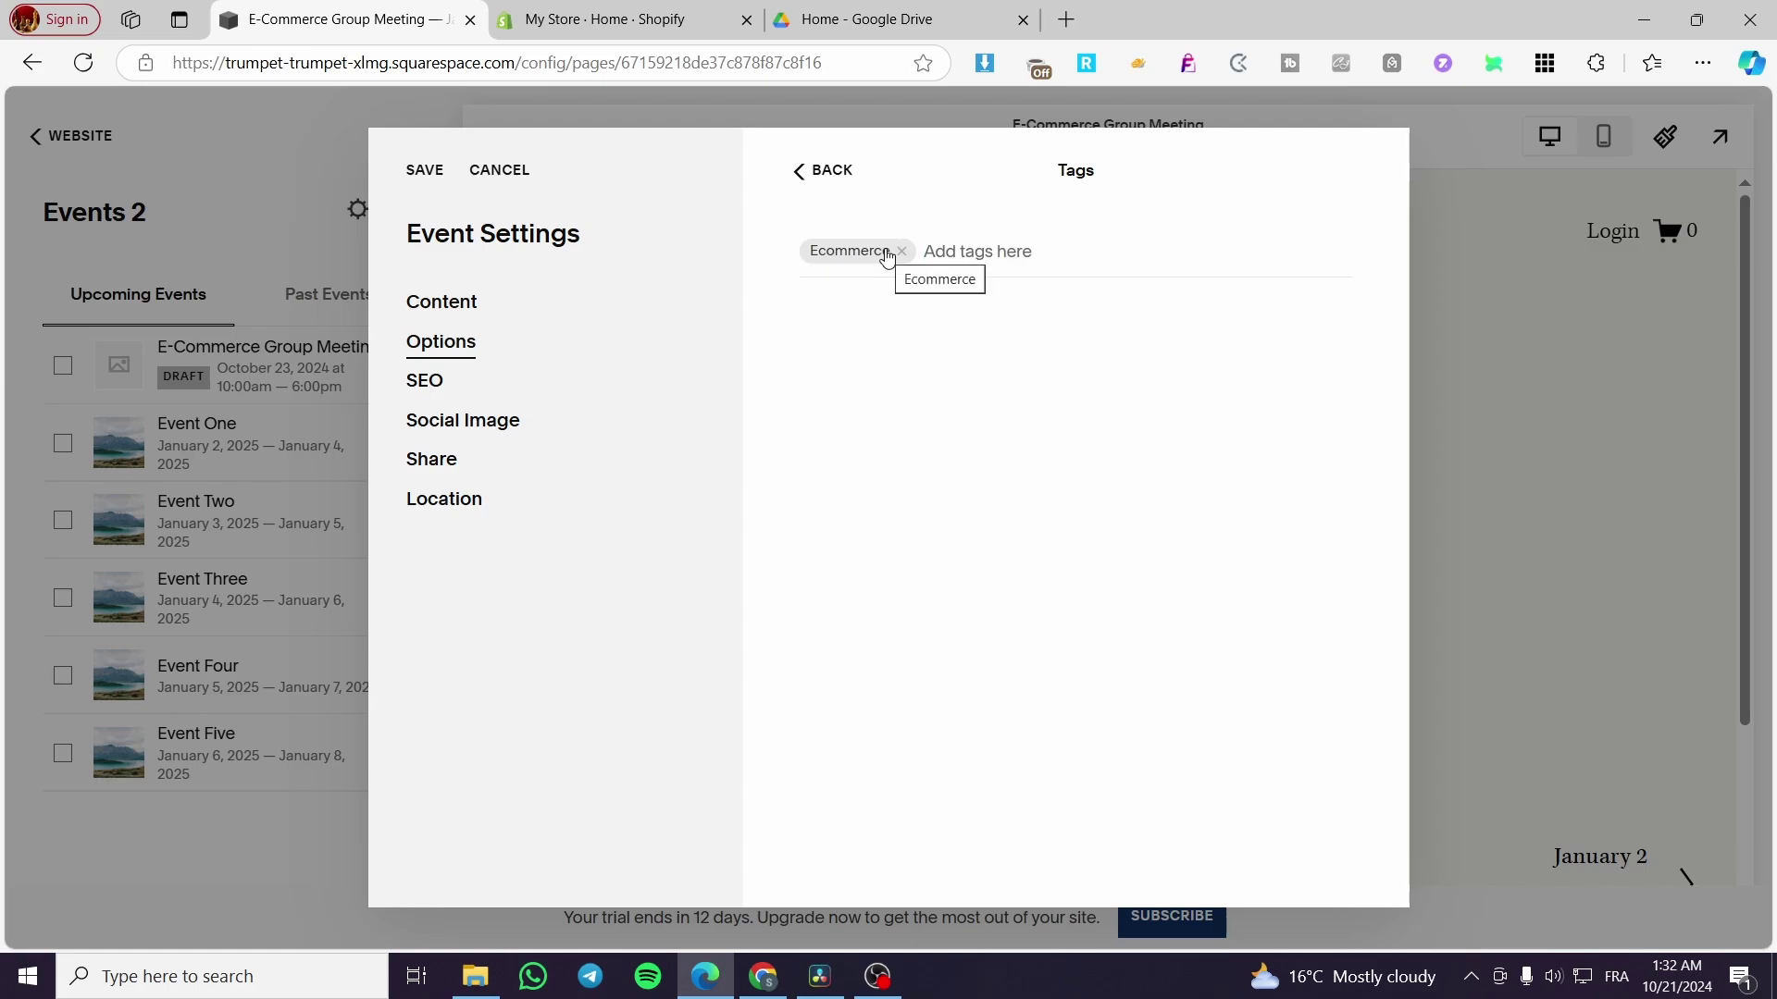
pyautogui.write('Meeting')
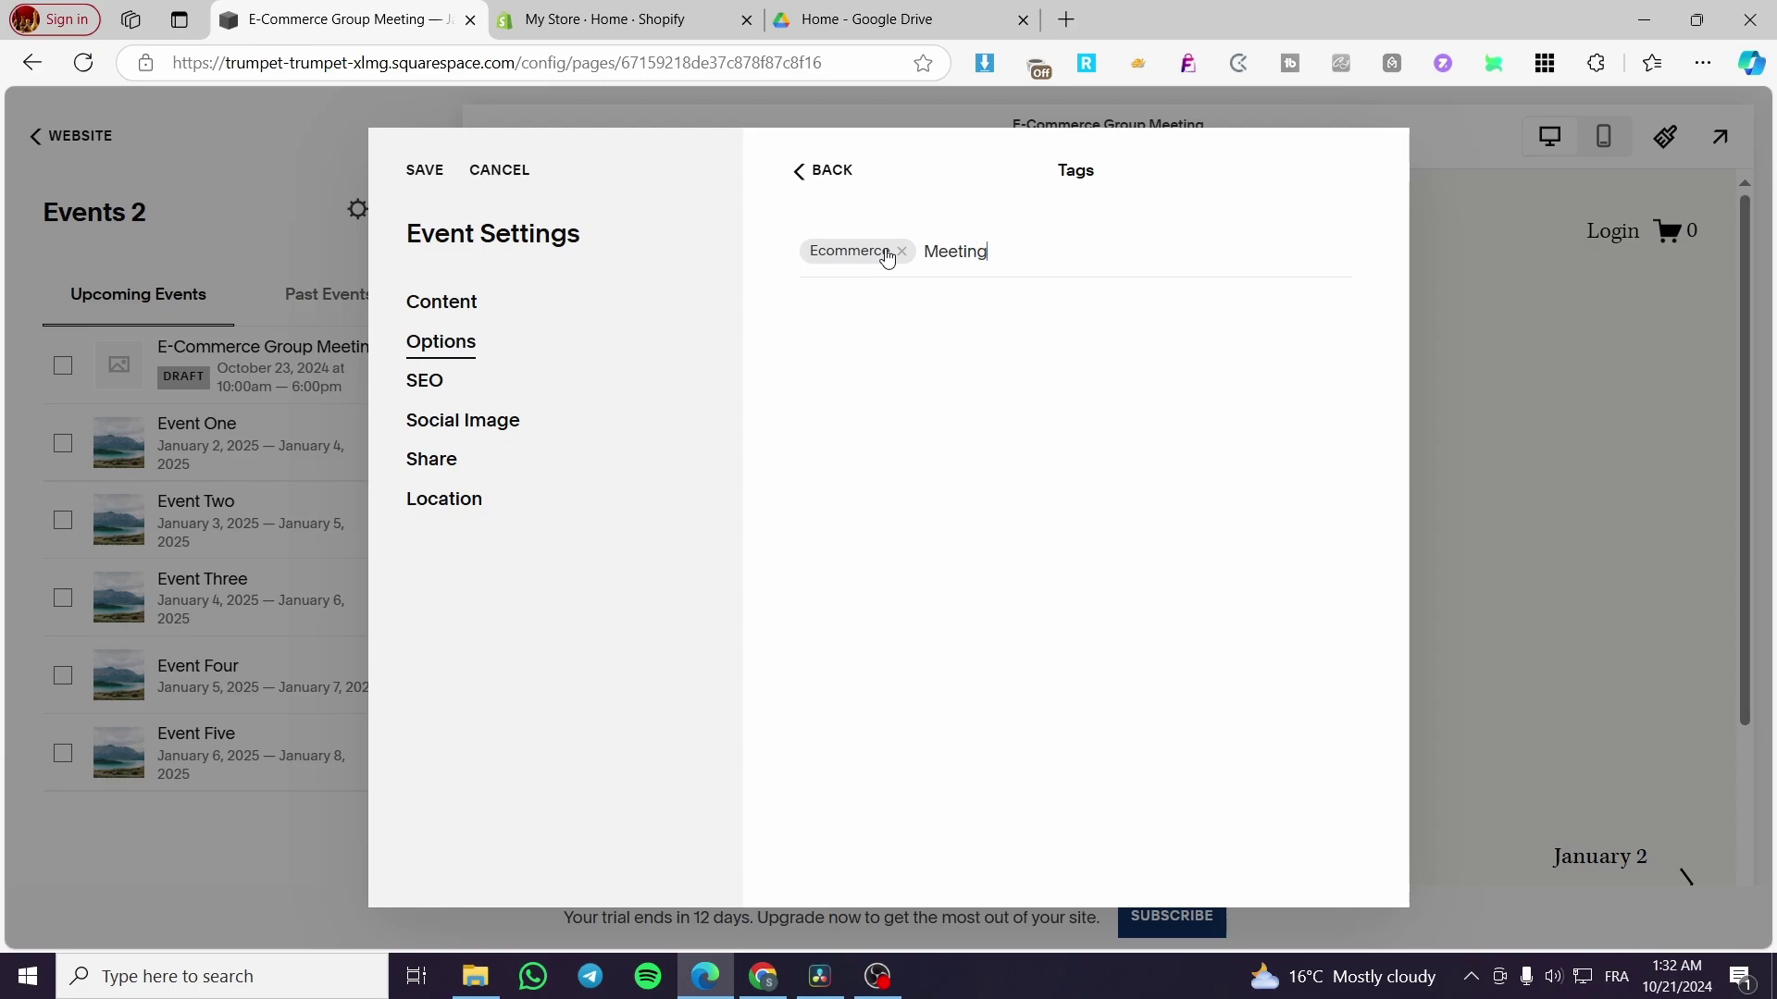
pyautogui.press('Return')
pyautogui.write('coach')
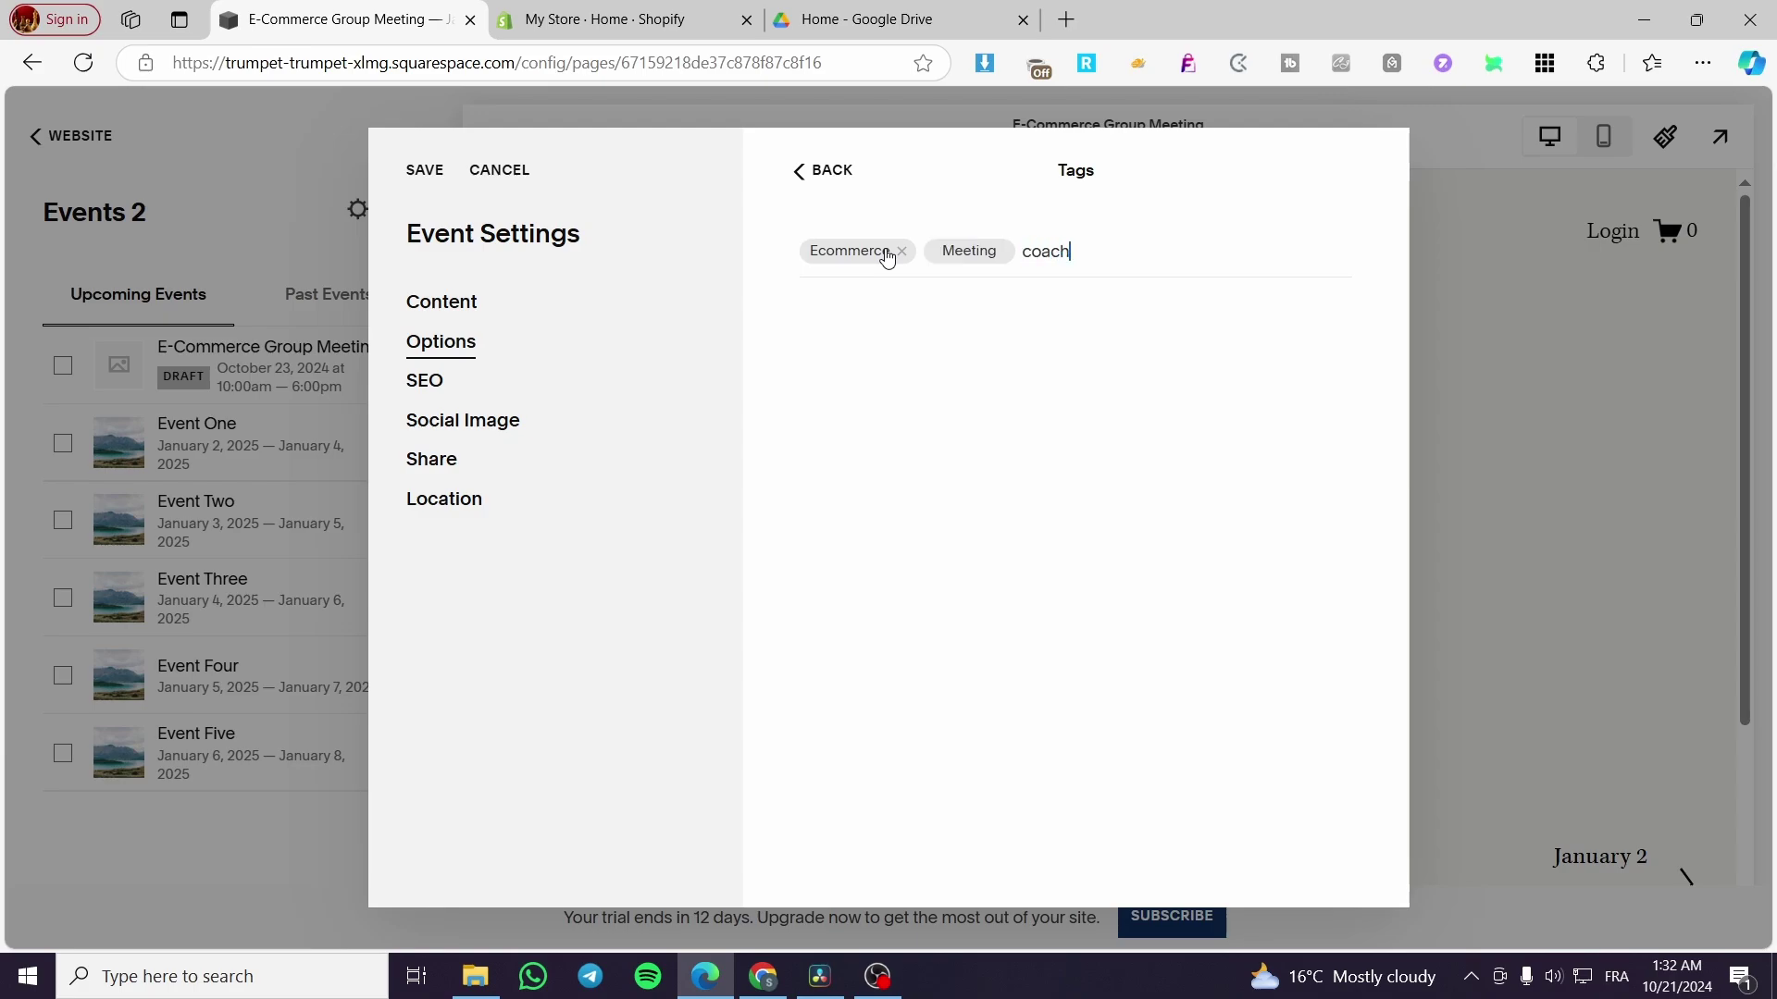
pyautogui.write('ing')
pyautogui.press('Return')
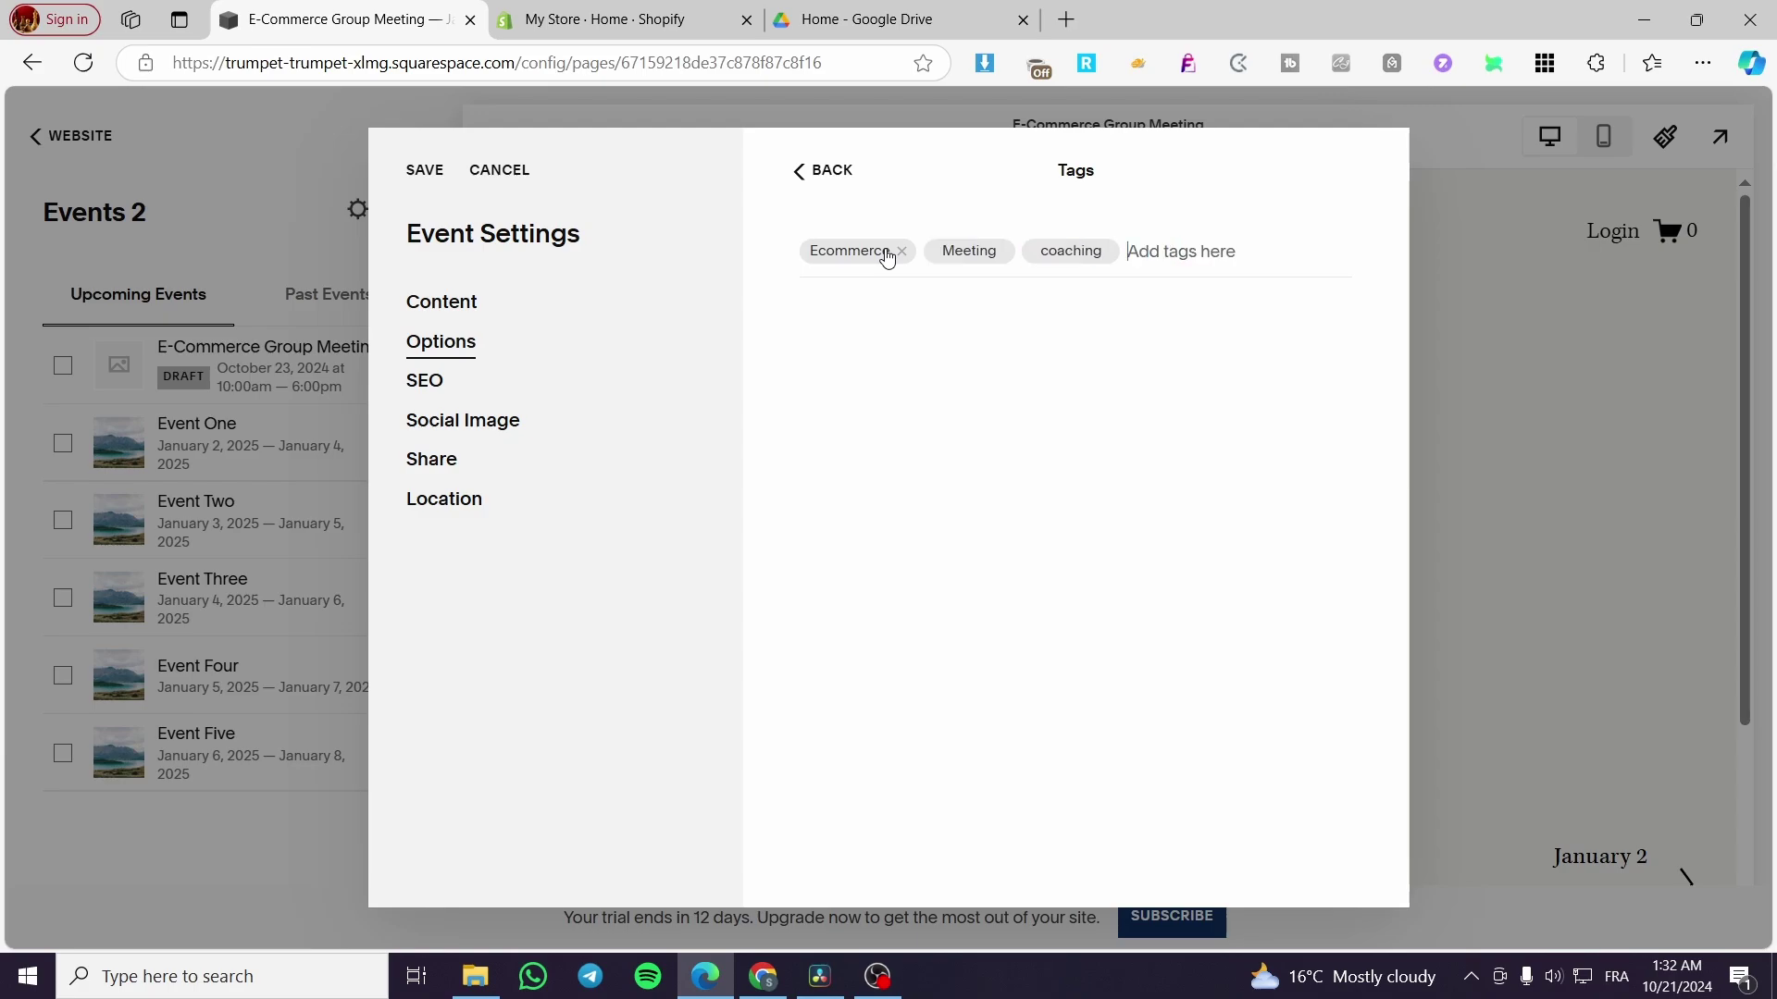
# Turn on Comments and mark the event as a Featured Event
pyautogui.click(822, 176)
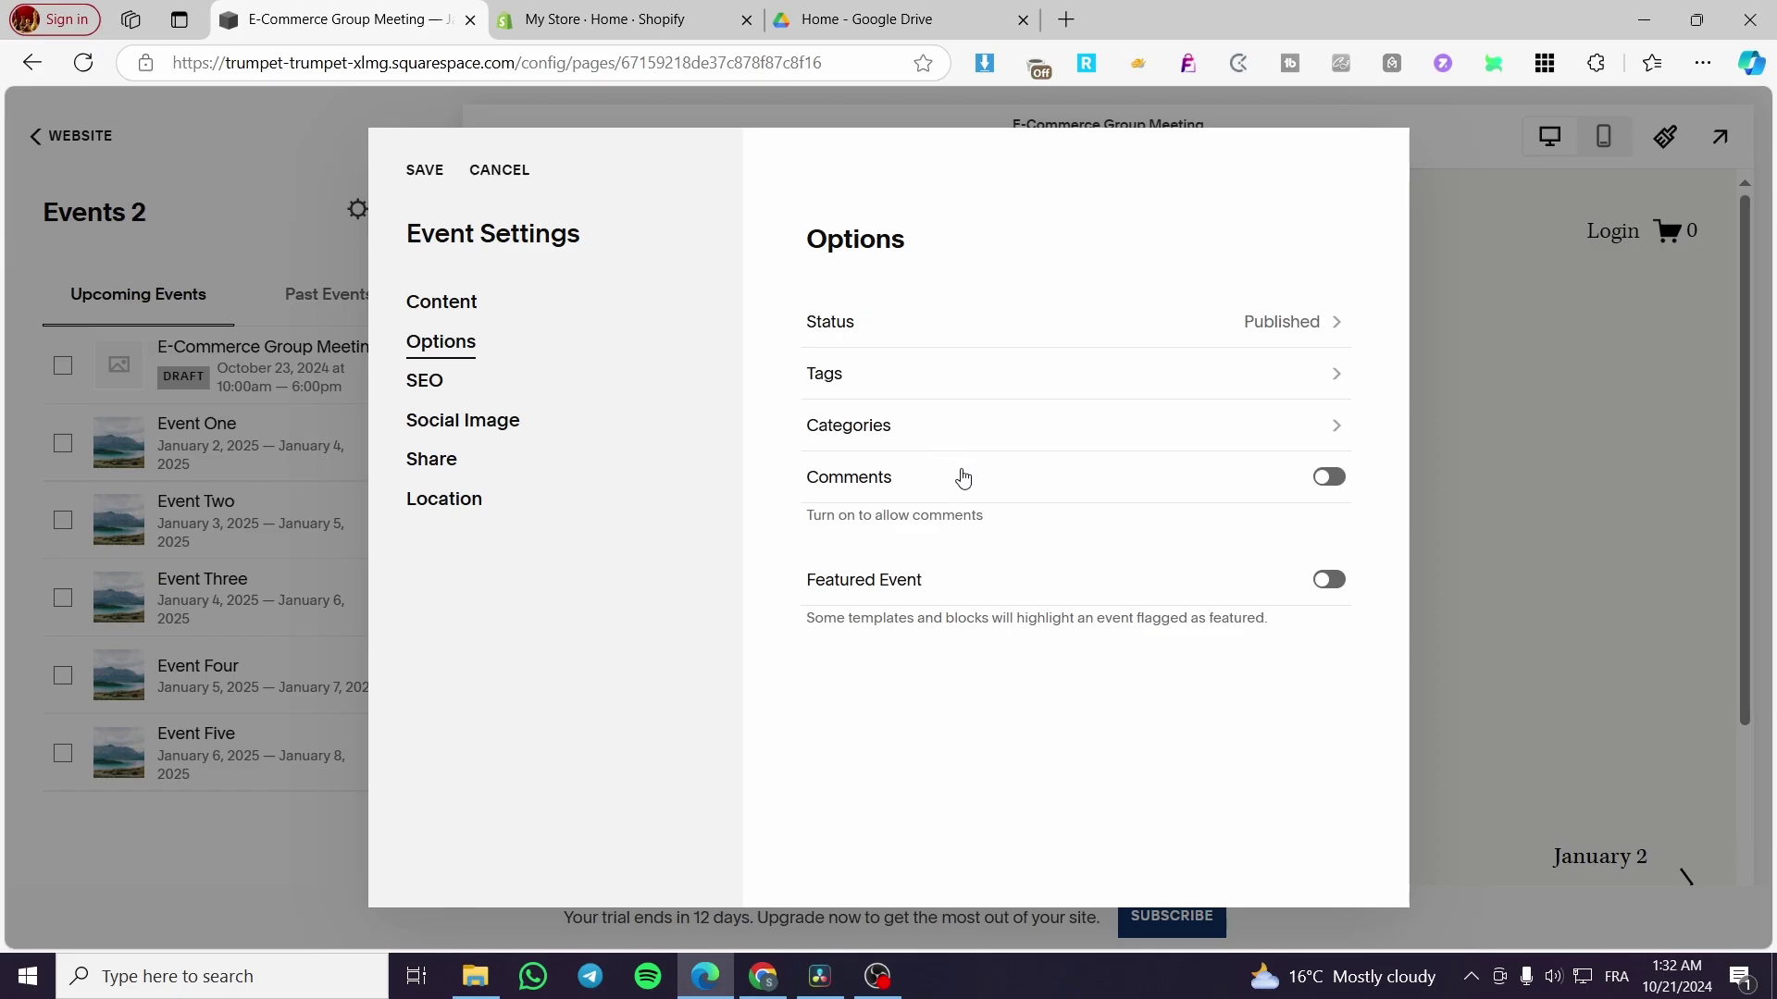
pyautogui.click(1329, 477)
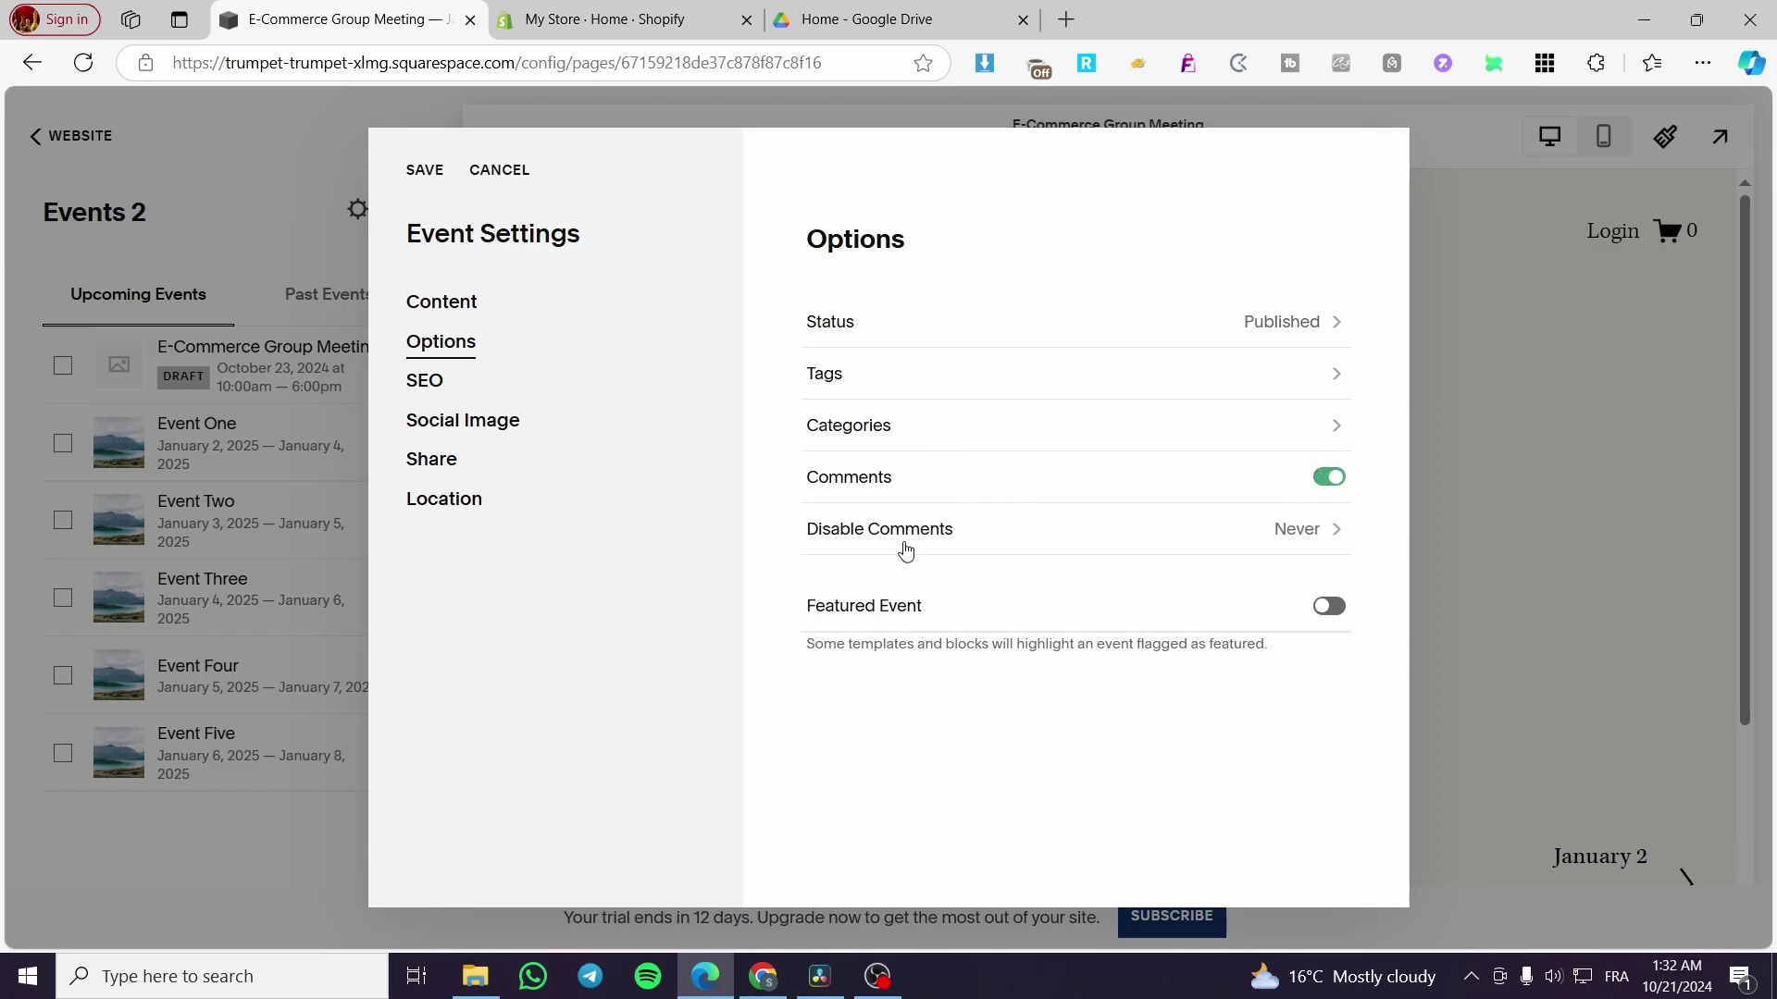
pyautogui.click(1336, 609)
pyautogui.click(427, 386)
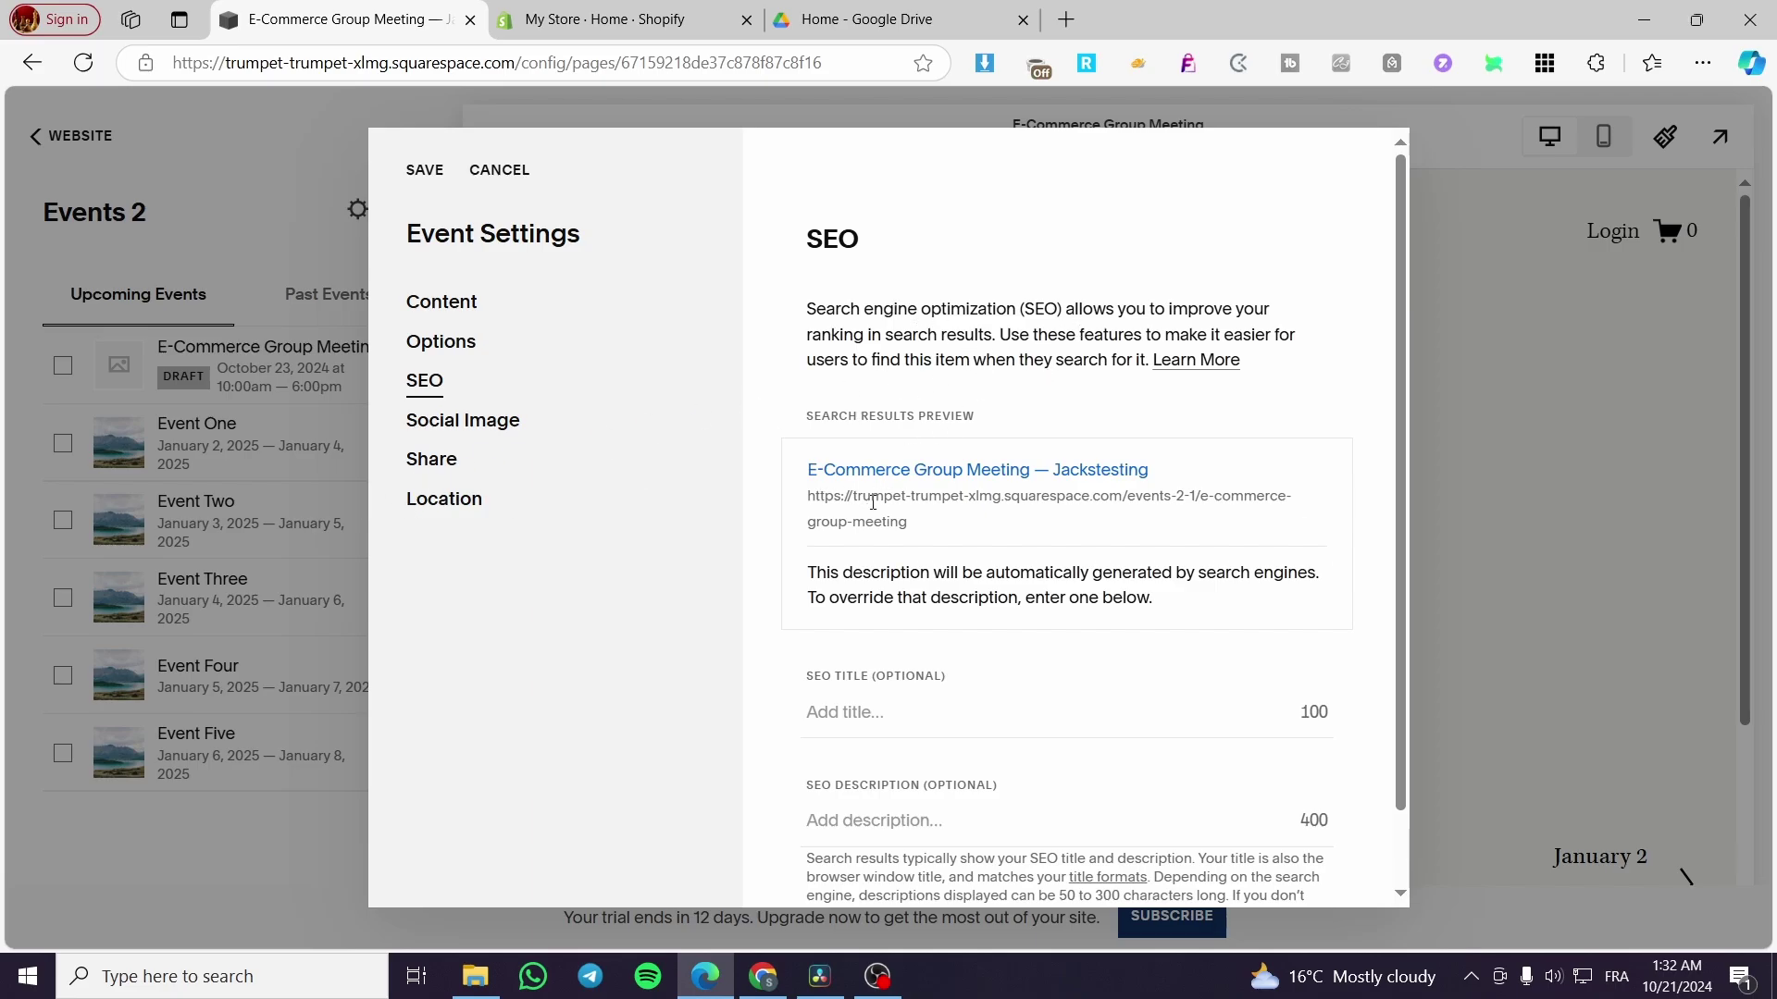
# Review the SEO search preview titled 'E-Commerce Group Meeting — Jackstesting'
pyautogui.moveTo(1036, 475); pyautogui.dragTo(754, 468)
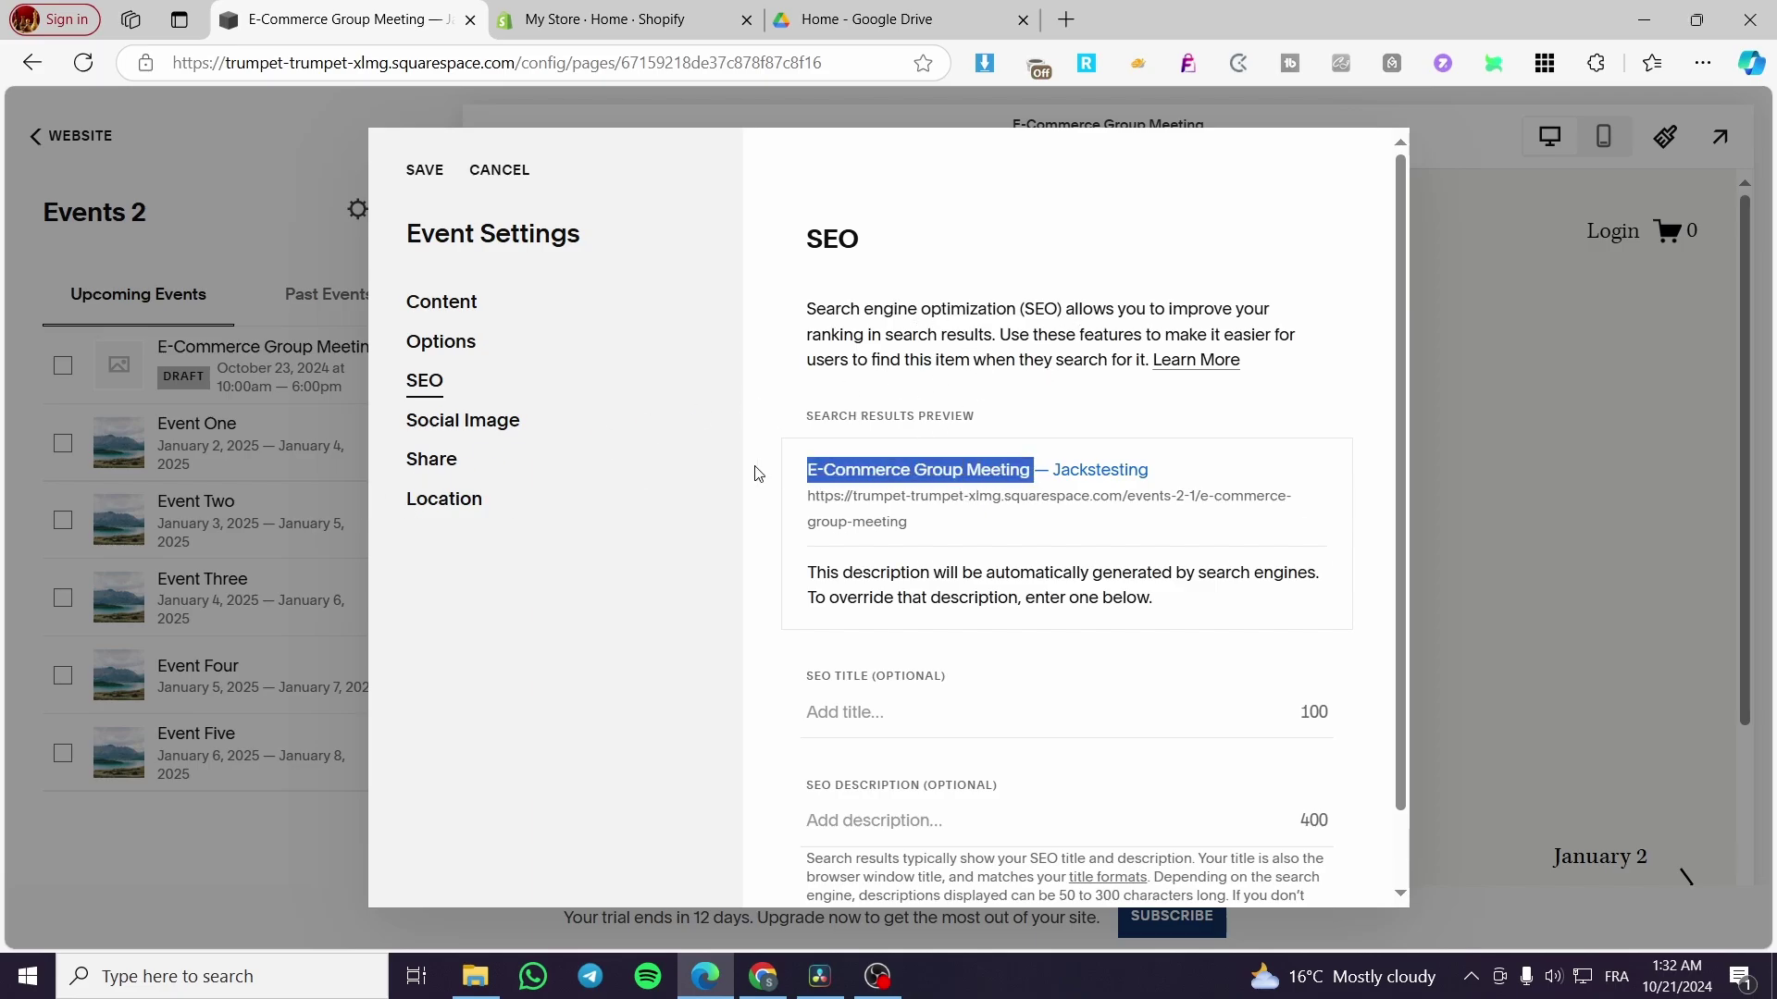
pyautogui.click(1267, 453)
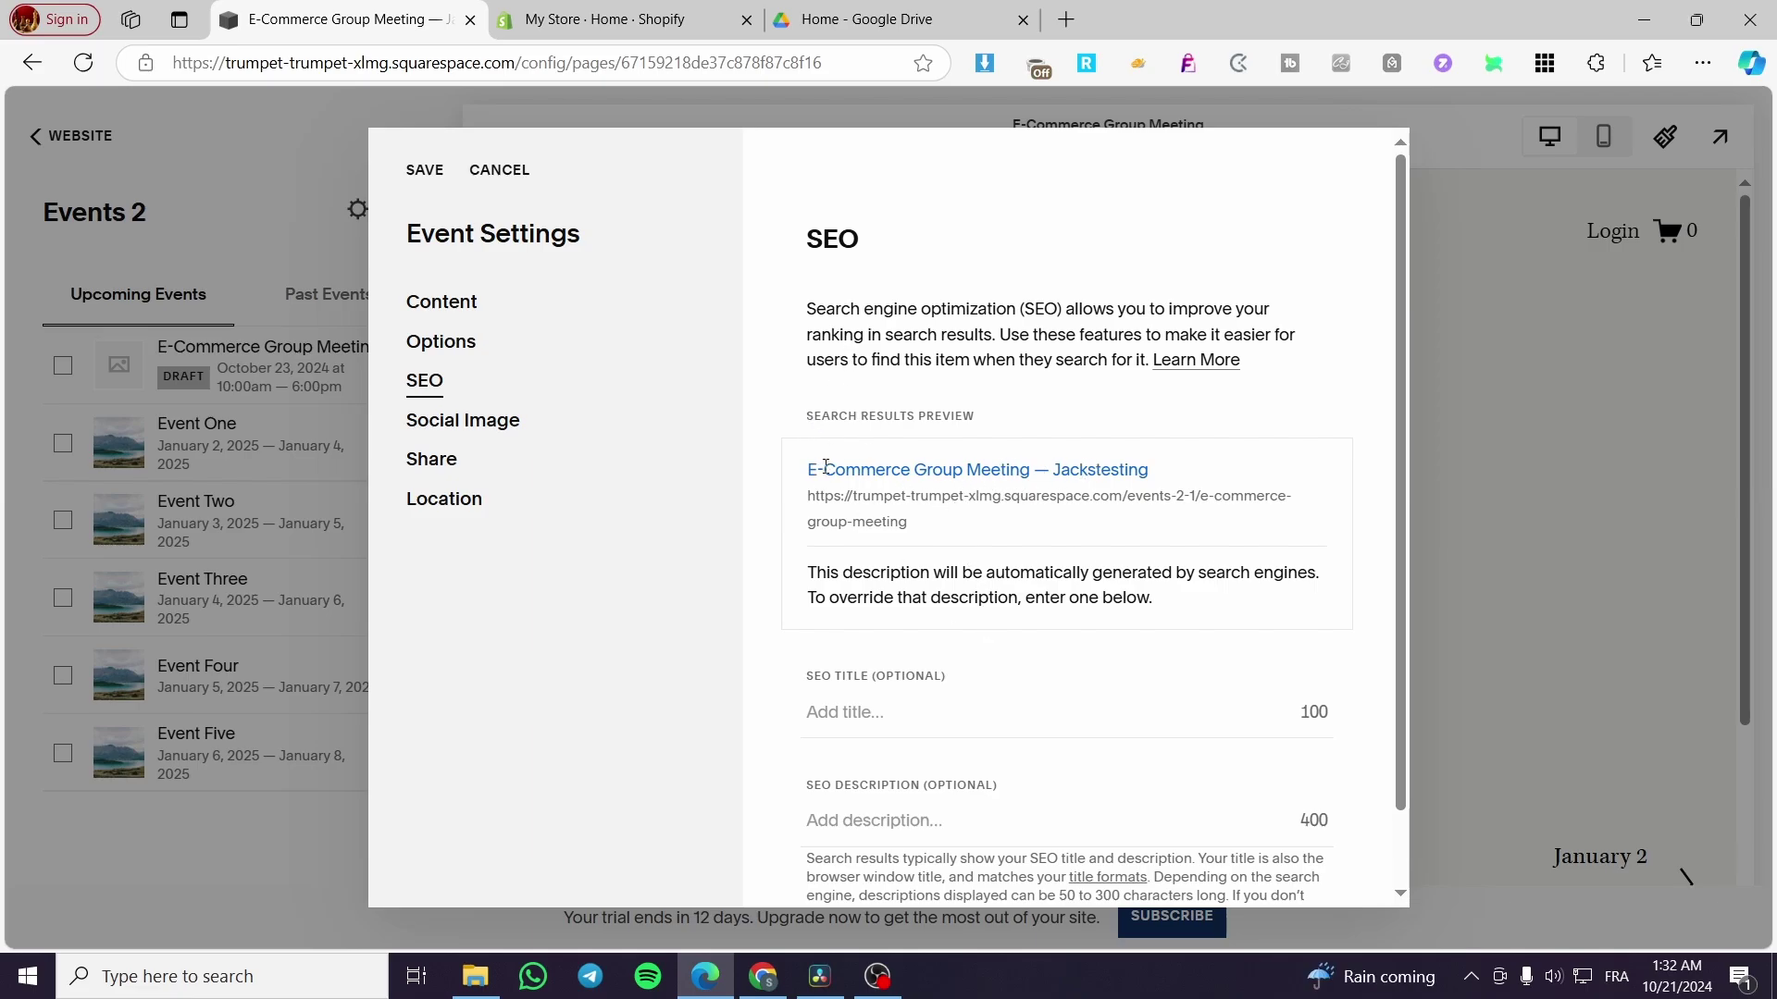
pyautogui.scroll(-1, 920, 632)
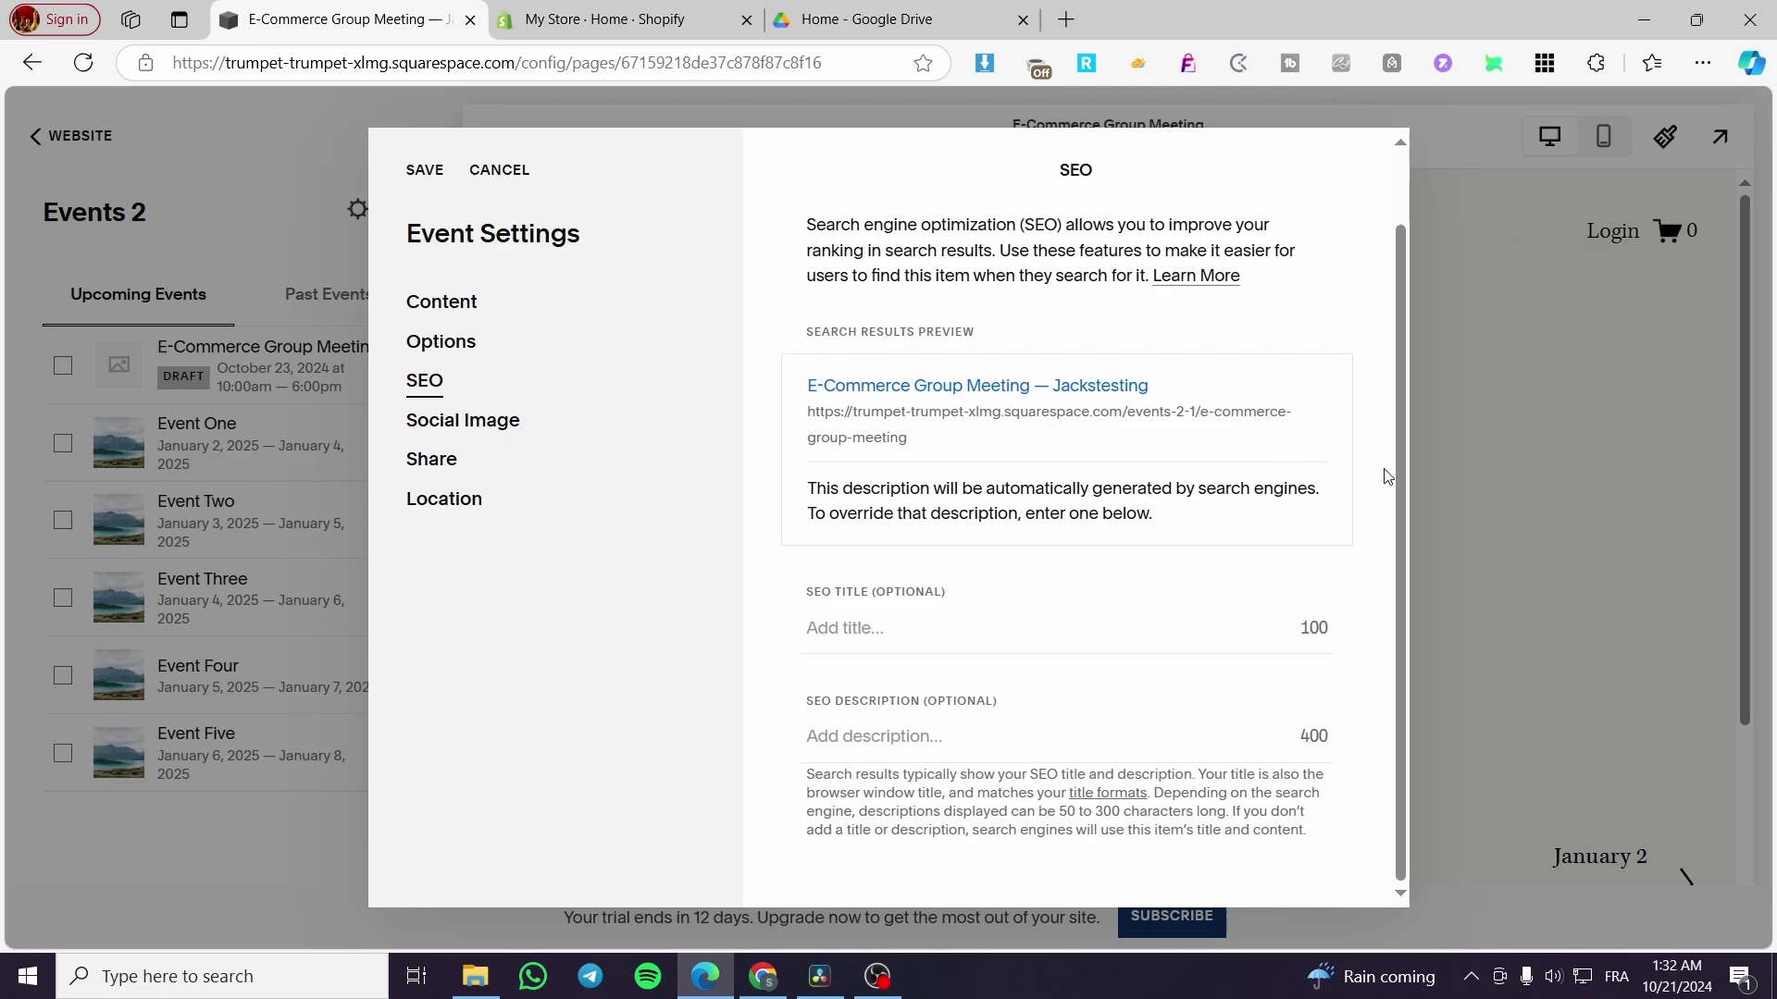
# Upload an alternate social sharing image for the event
pyautogui.click(451, 426)
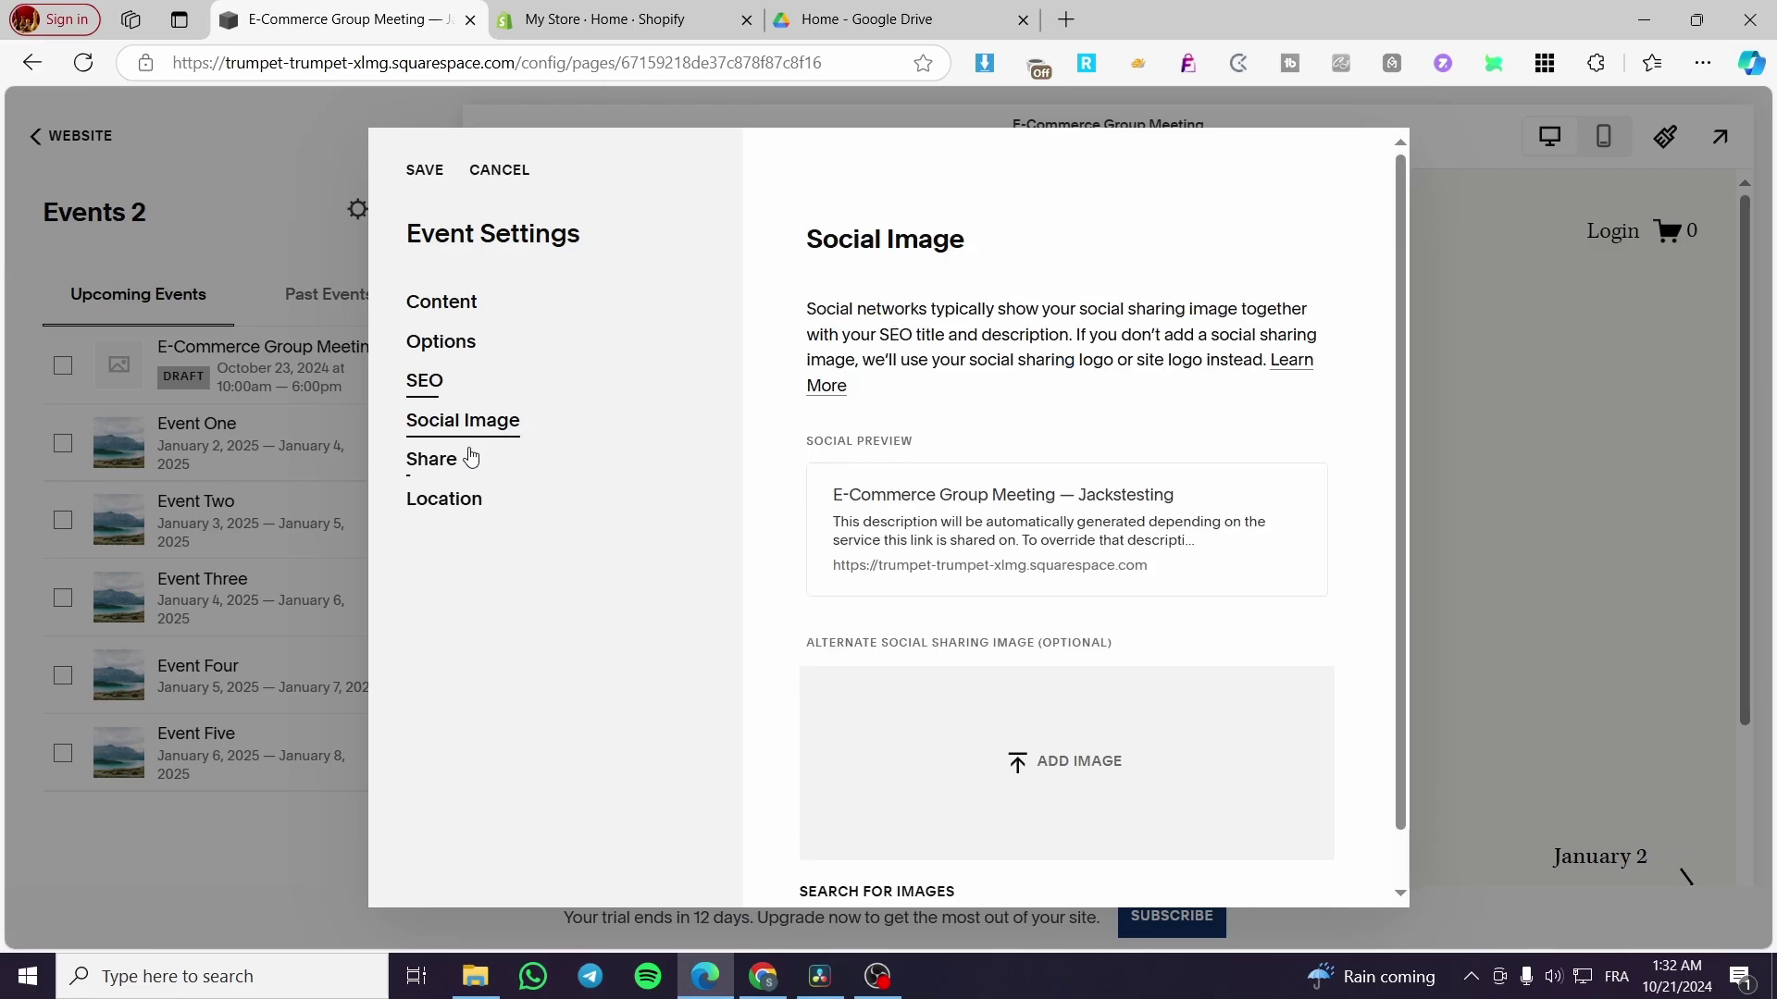
pyautogui.scroll(-1, 1249, 569)
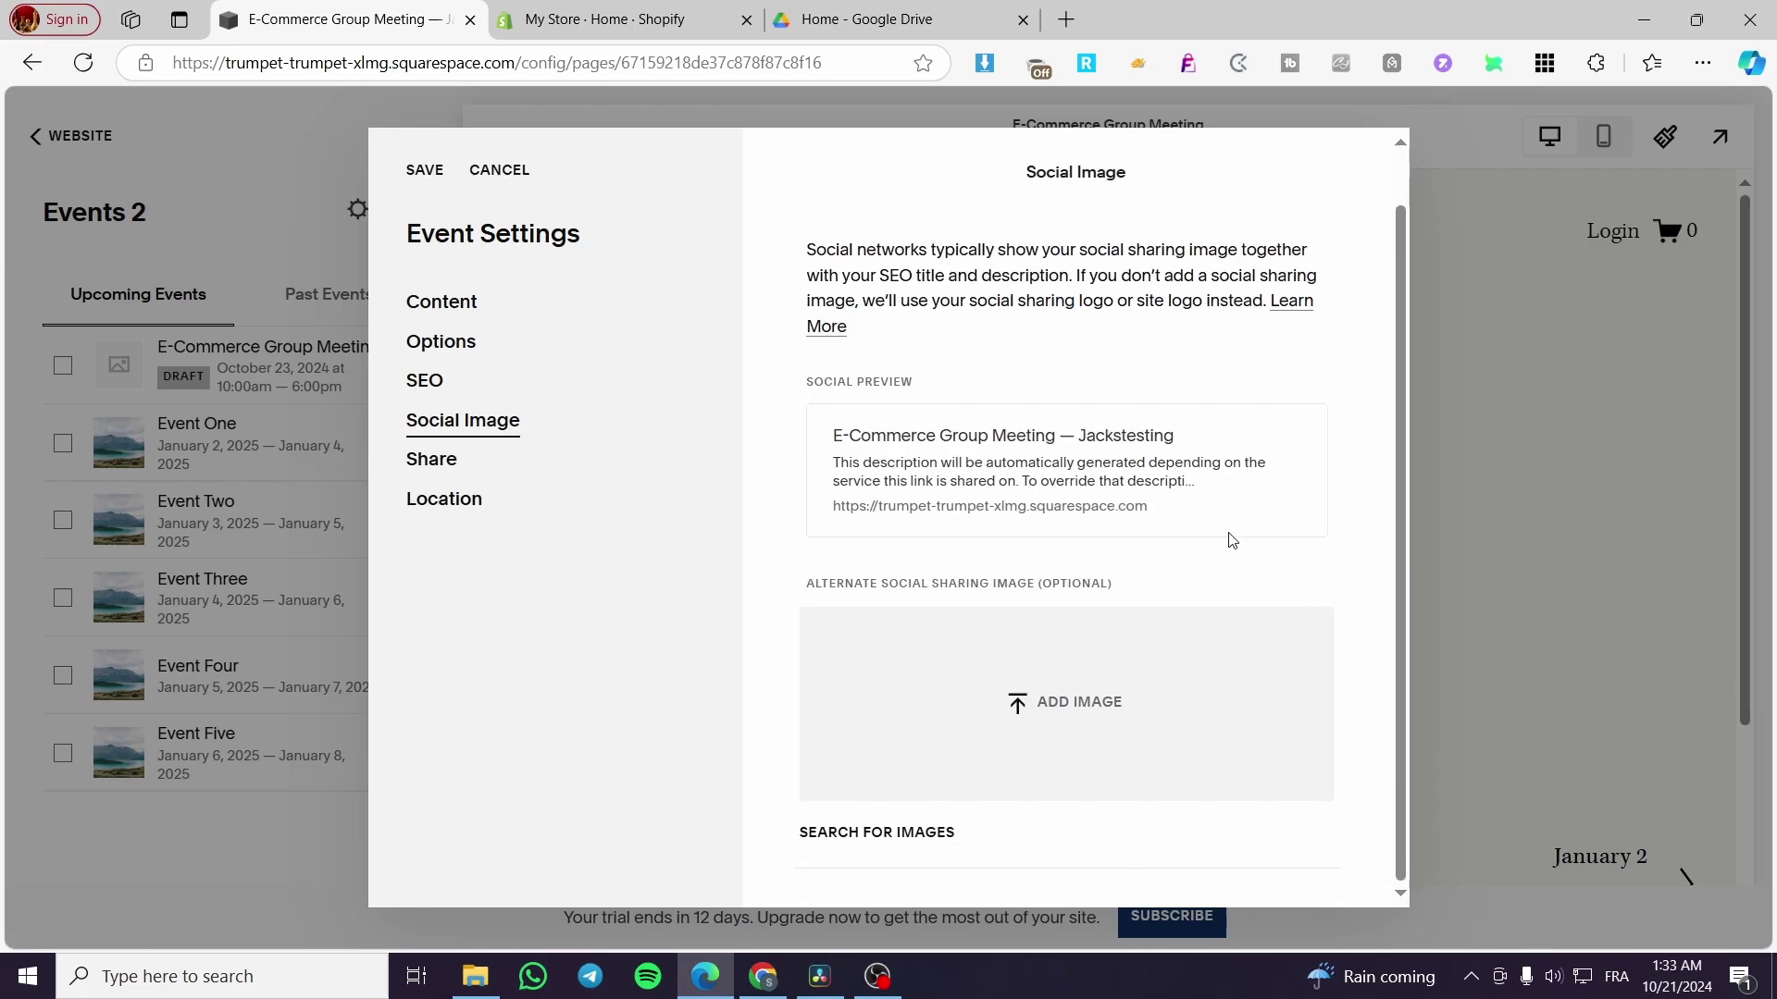
pyautogui.click(1036, 720)
pyautogui.scroll(-5, 1111, 398)
pyautogui.doubleClick(932, 286)
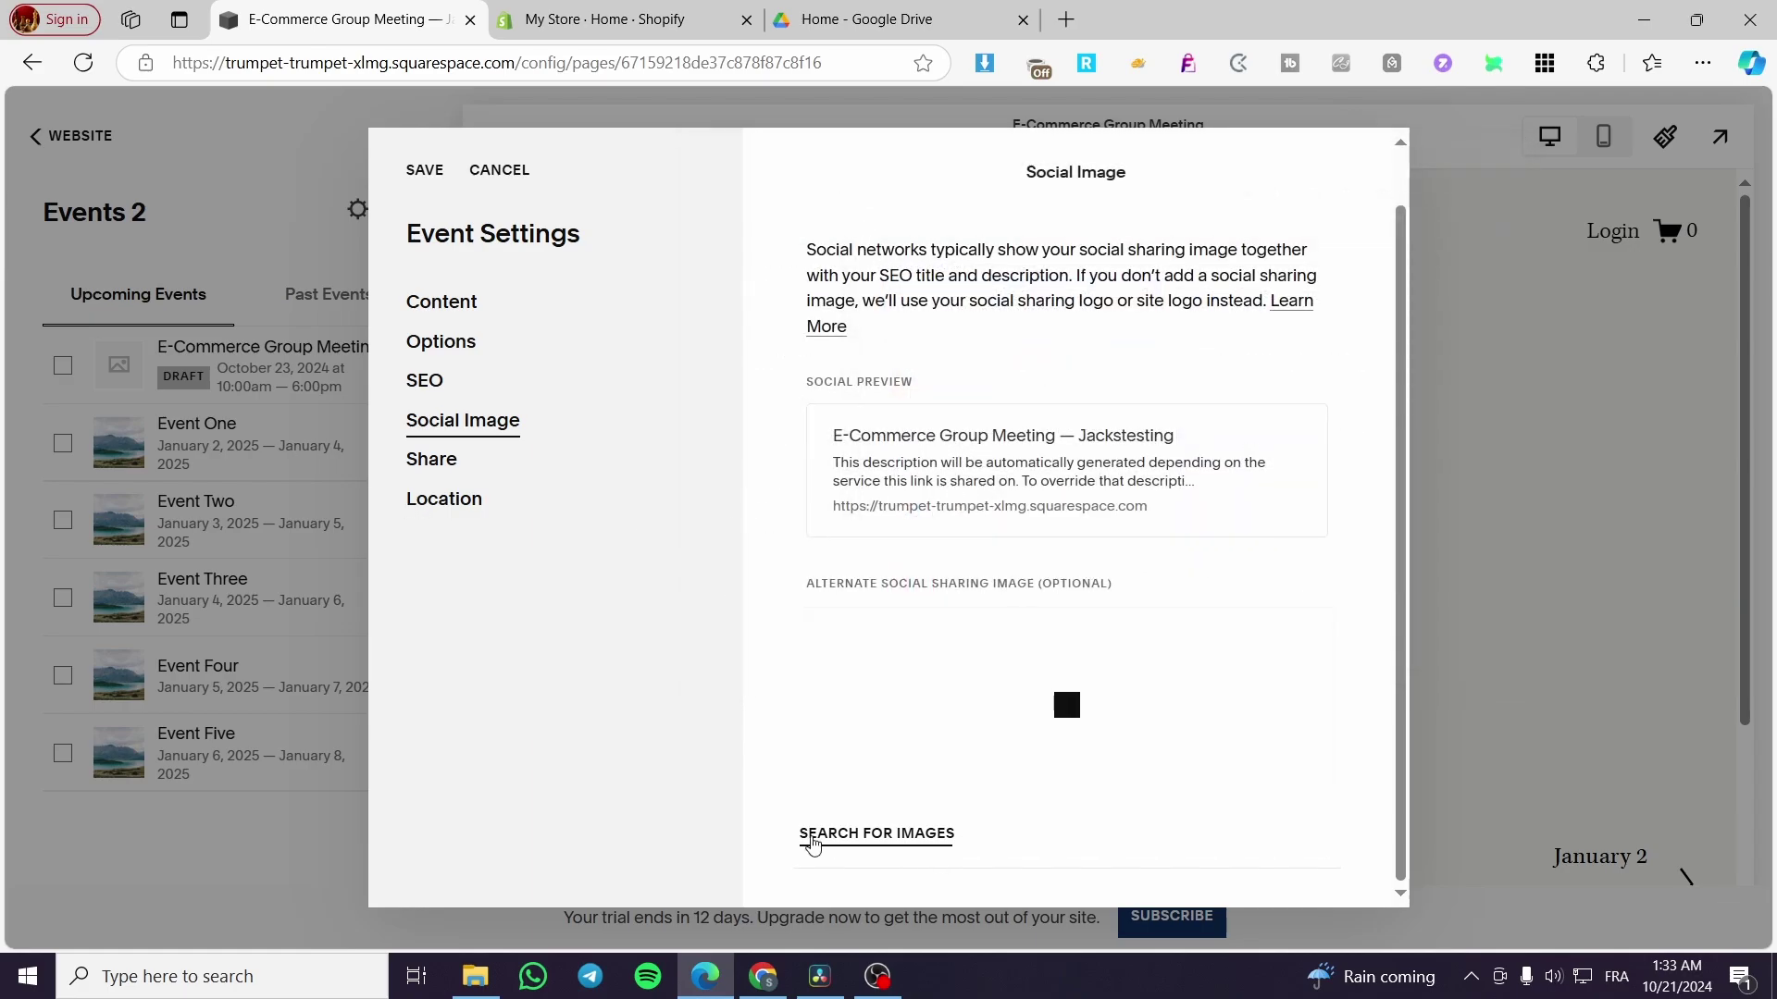
# Check the Share settings, cancelling the social account connection
pyautogui.click(439, 468)
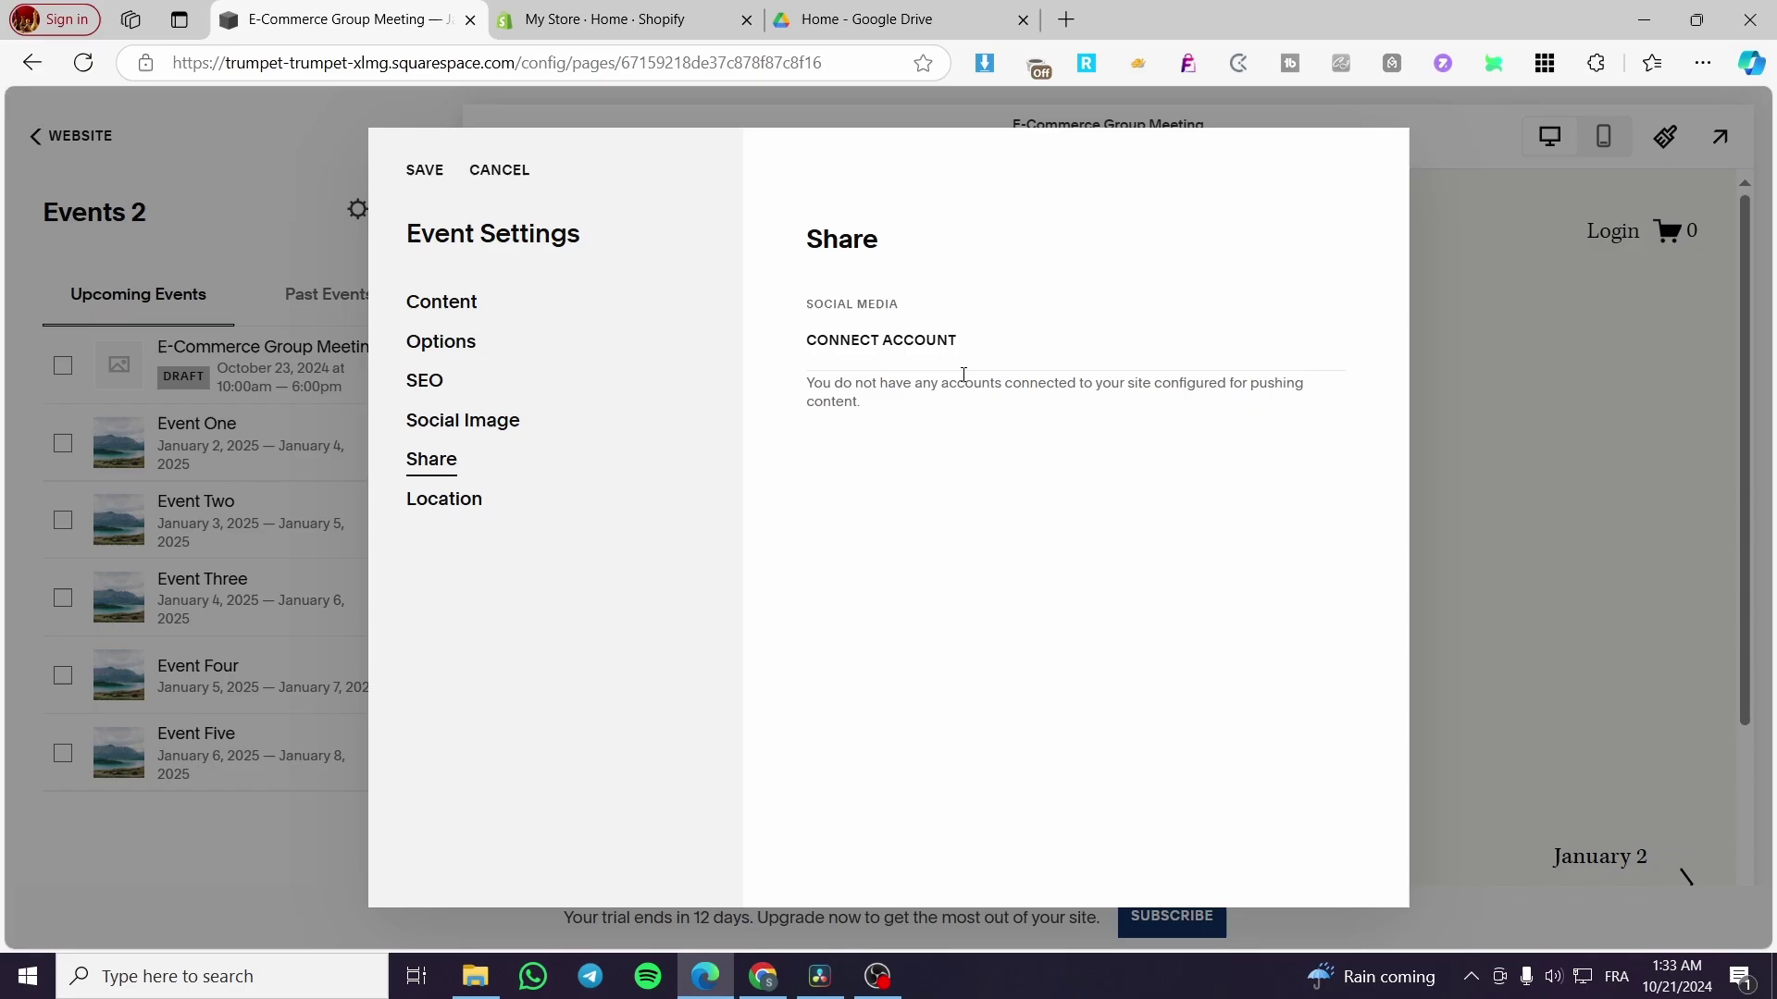
pyautogui.click(869, 342)
pyautogui.click(922, 574)
pyautogui.click(487, 499)
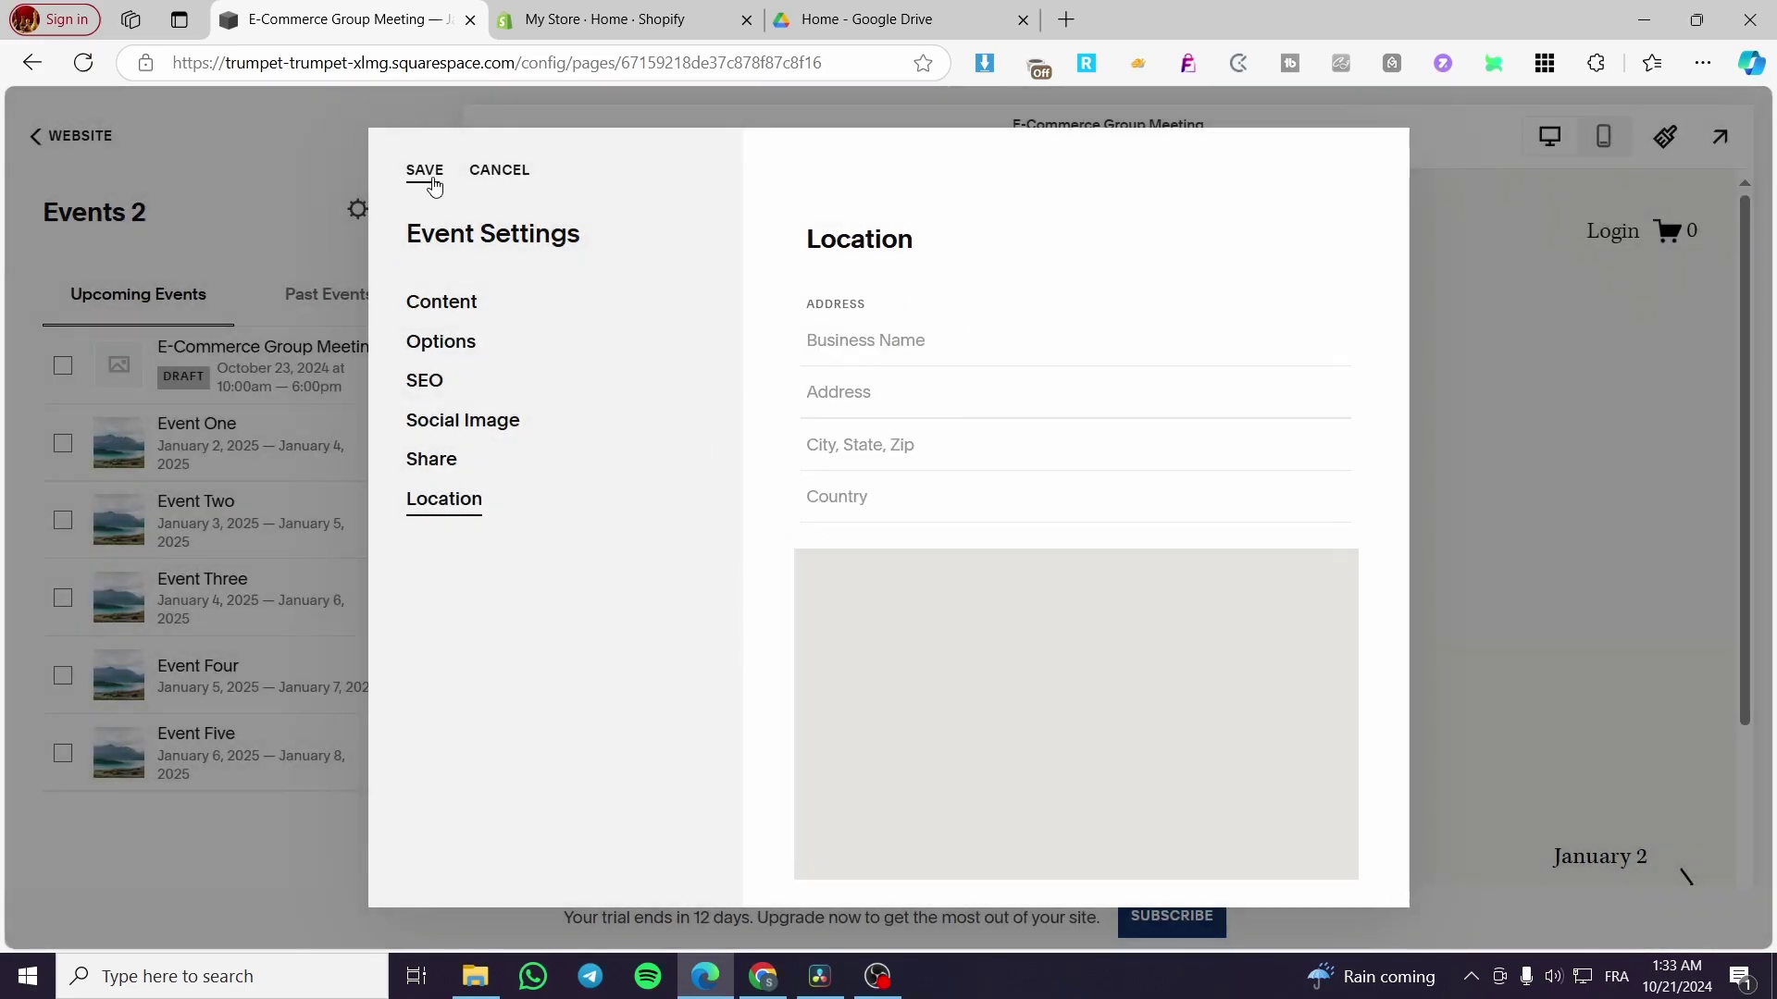
# Save the event settings and preview the E-Commerce Group Meeting page with its tags
pyautogui.click(427, 171)
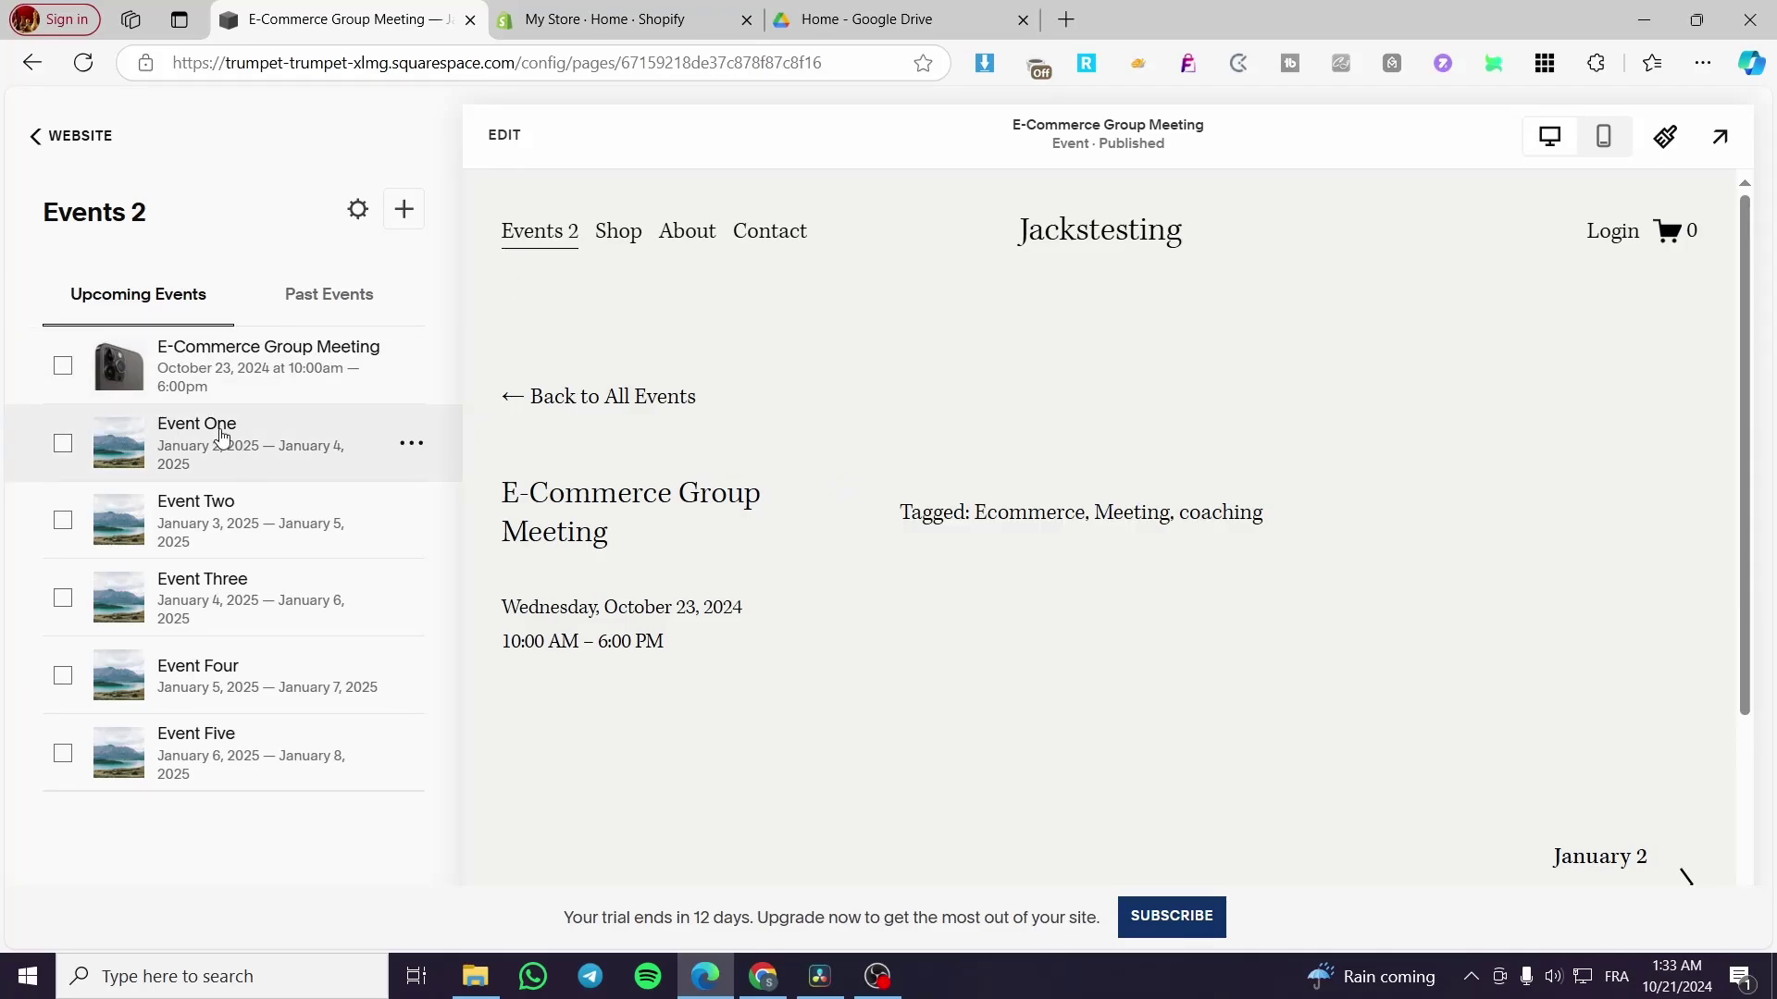
pyautogui.click(222, 435)
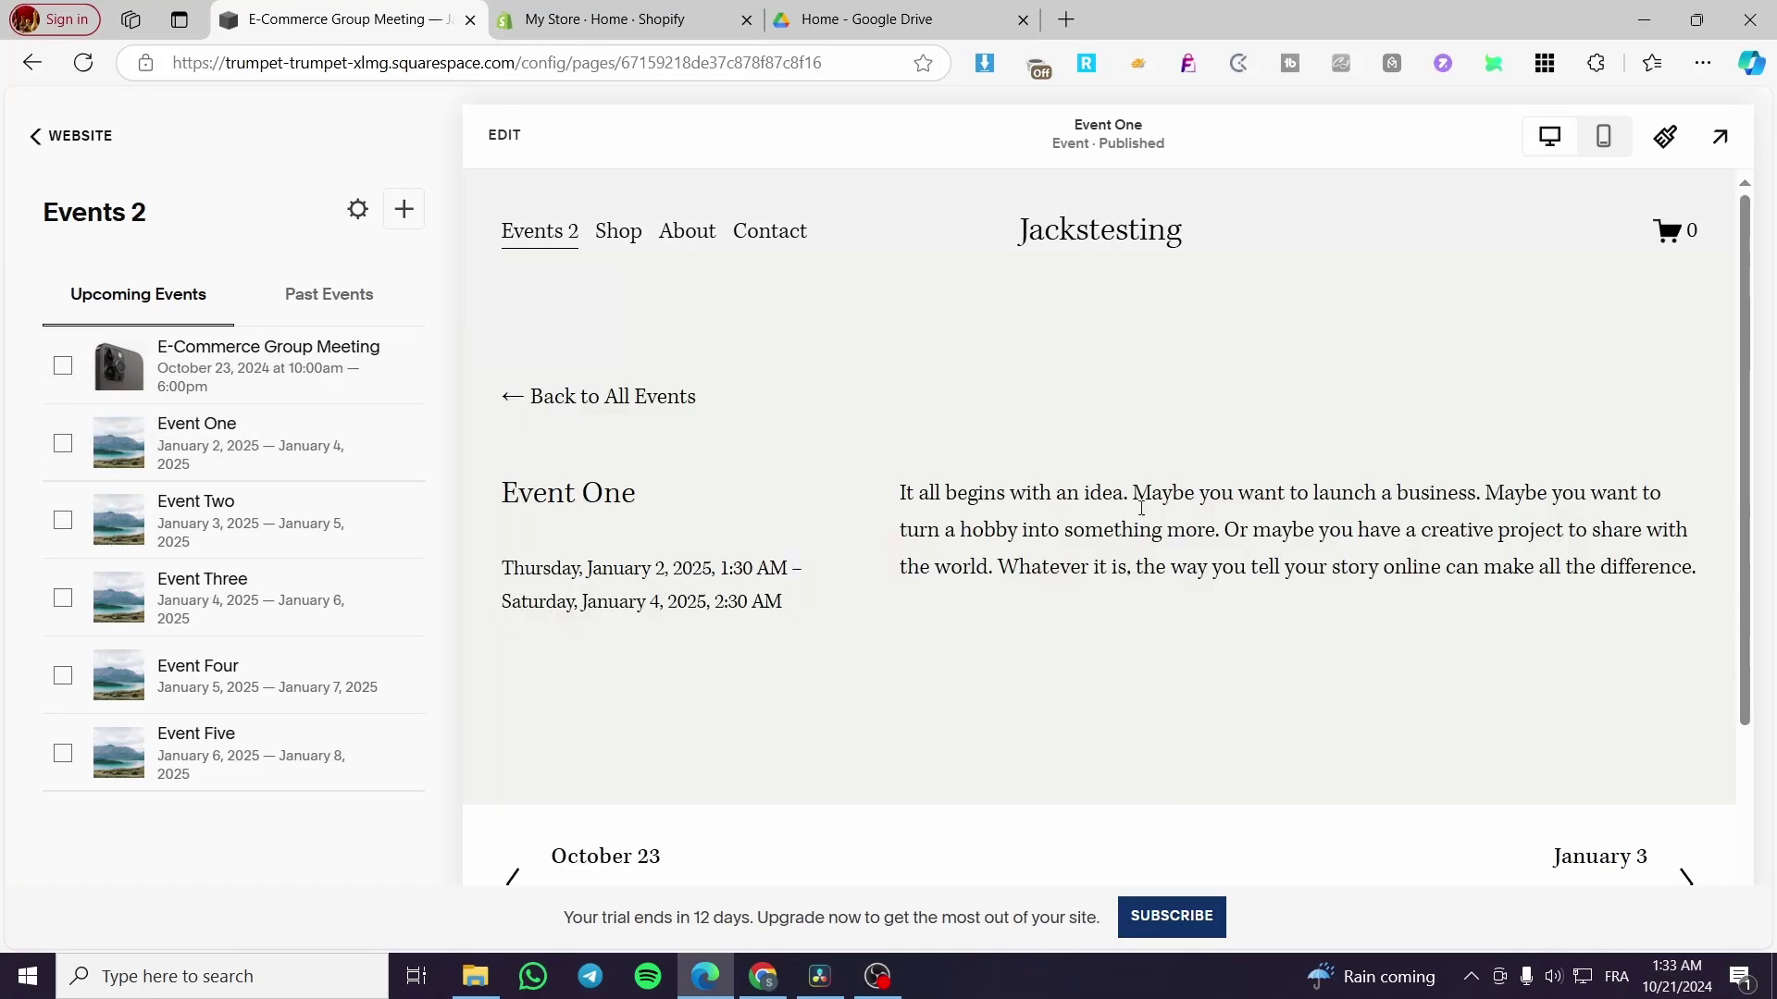
pyautogui.scroll(-3, 860, 575)
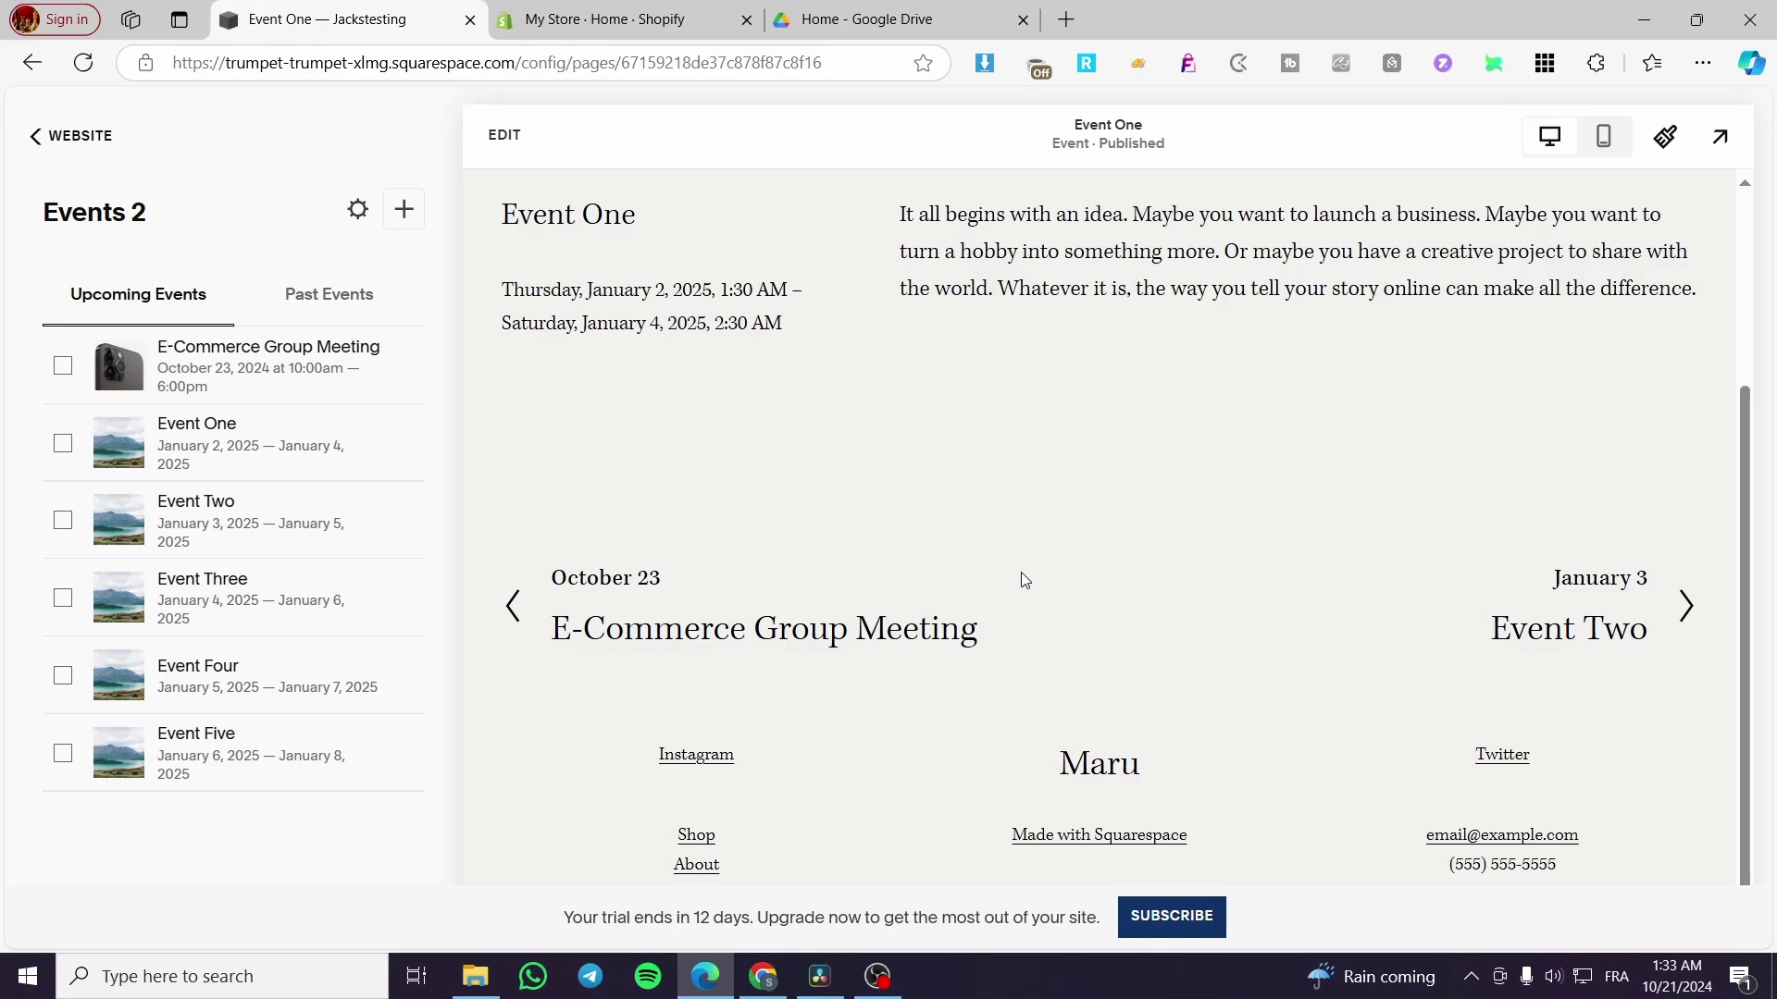
pyautogui.scroll(3, 797, 562)
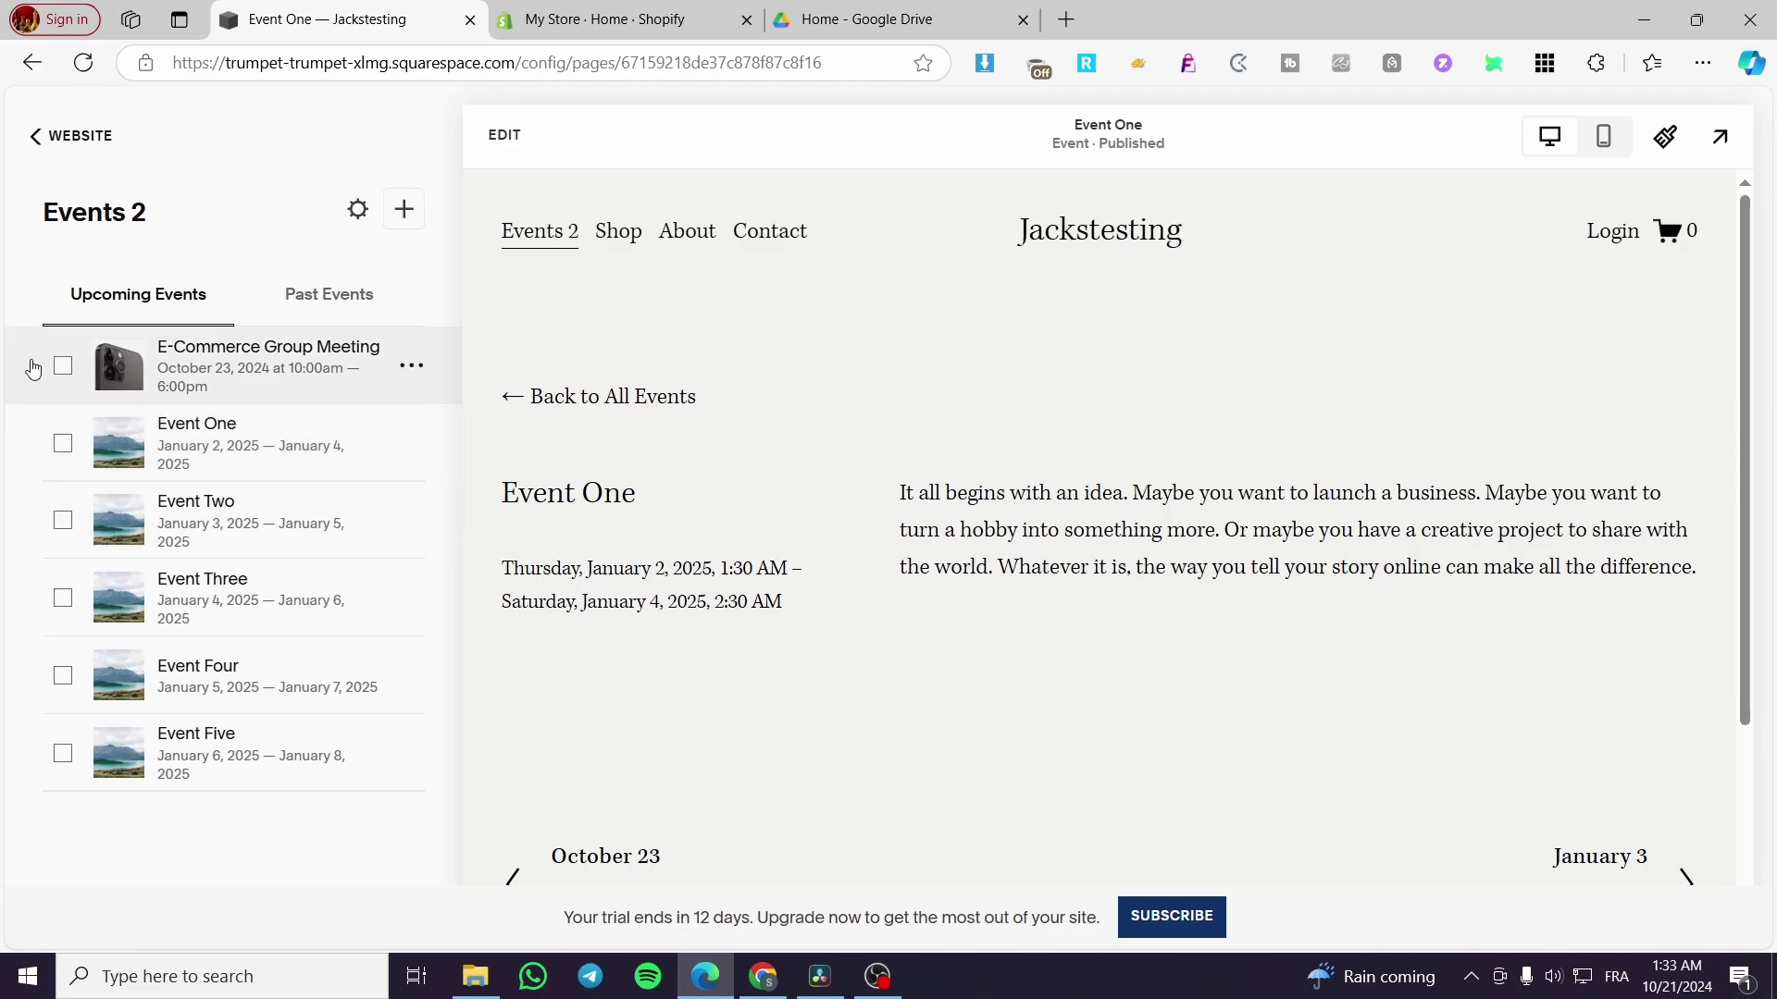
pyautogui.click(62, 366)
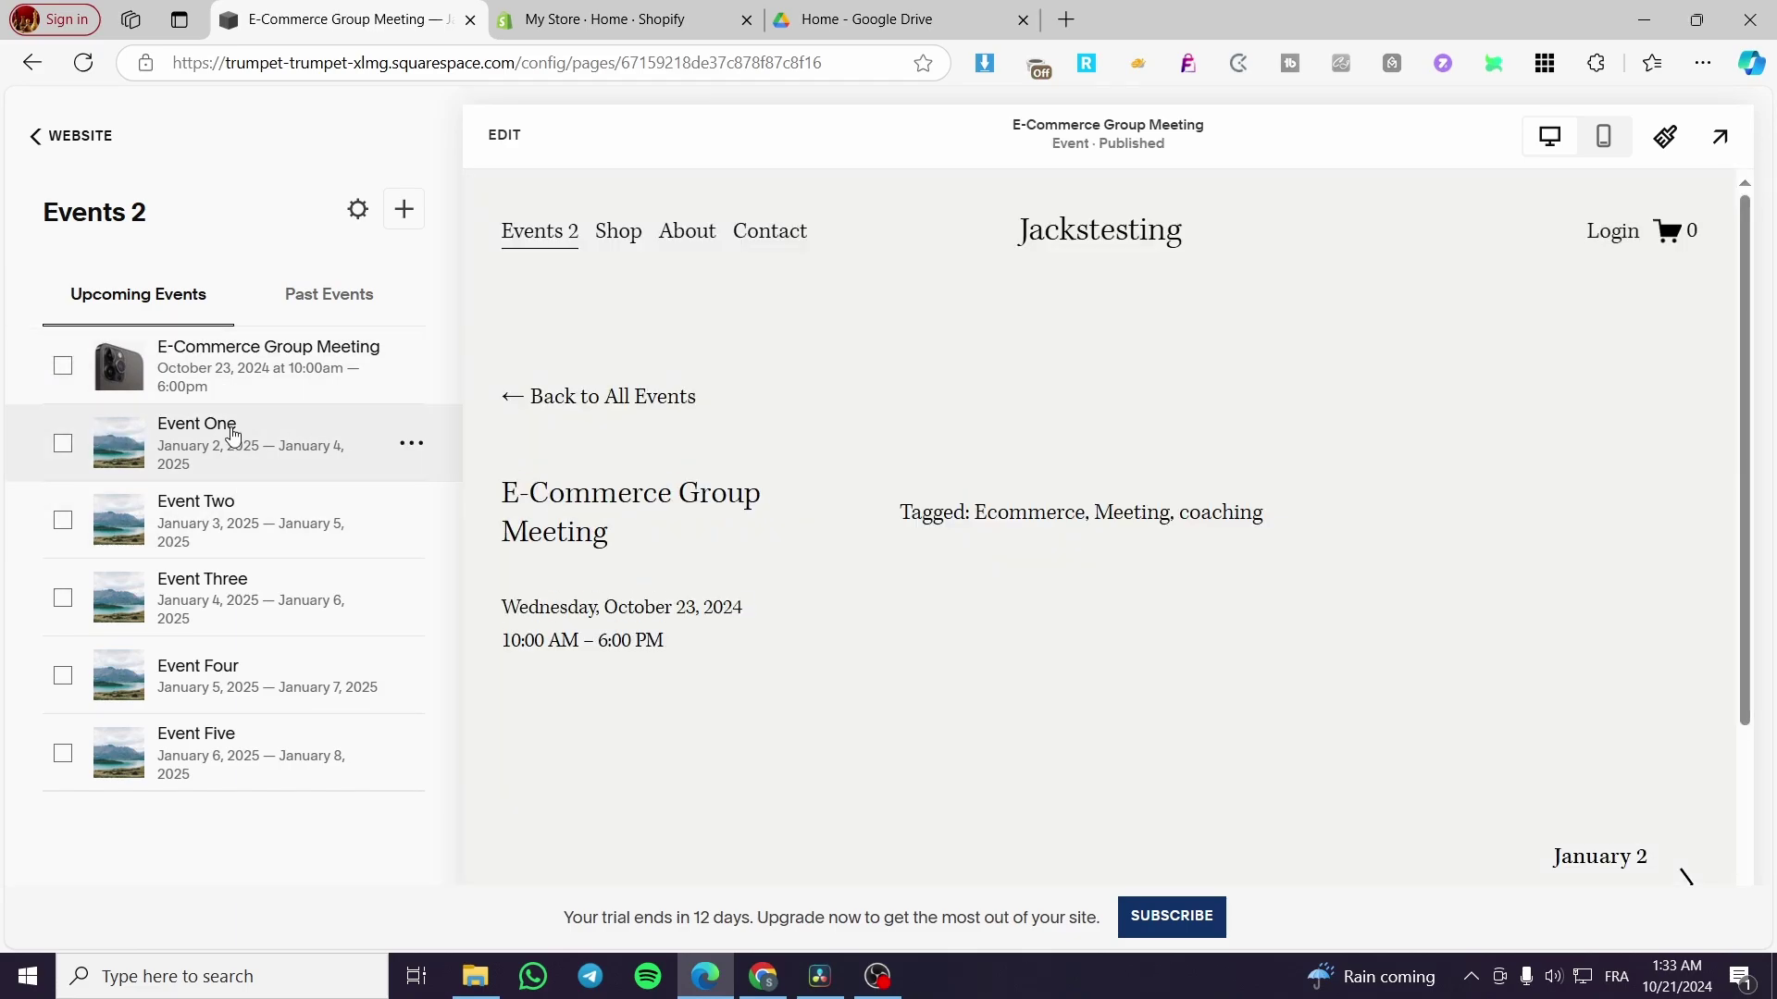
pyautogui.click(233, 435)
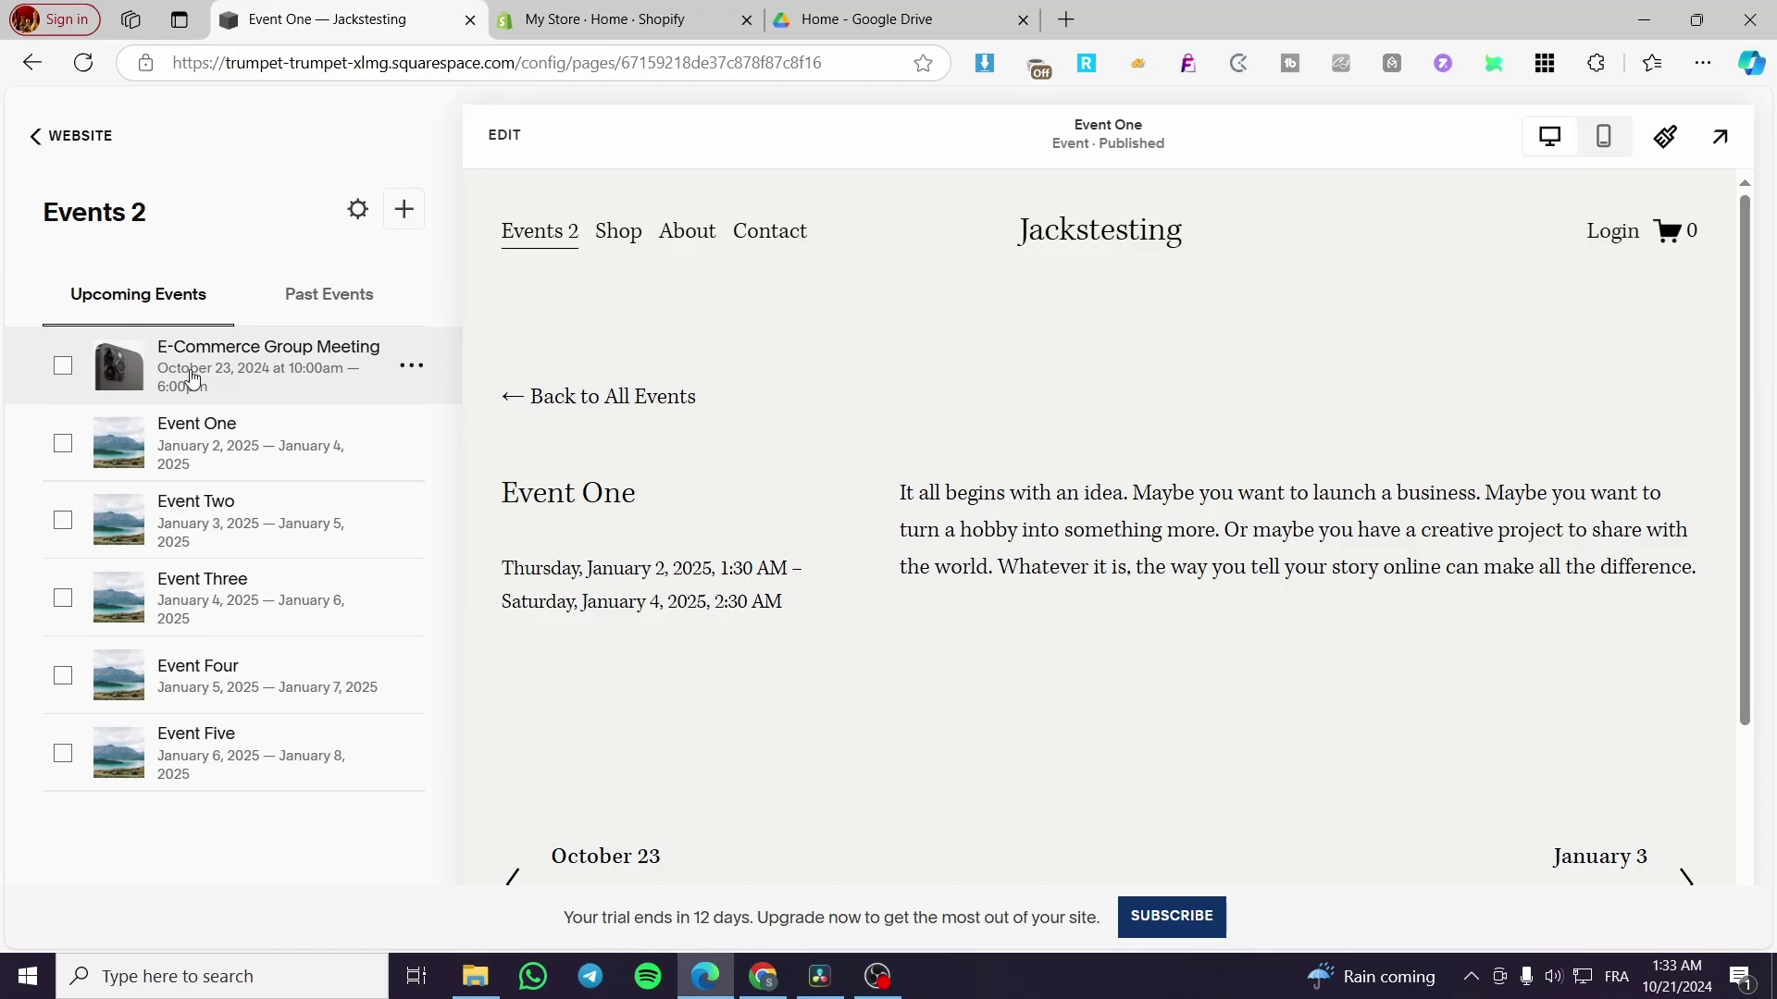
pyautogui.click(72, 379)
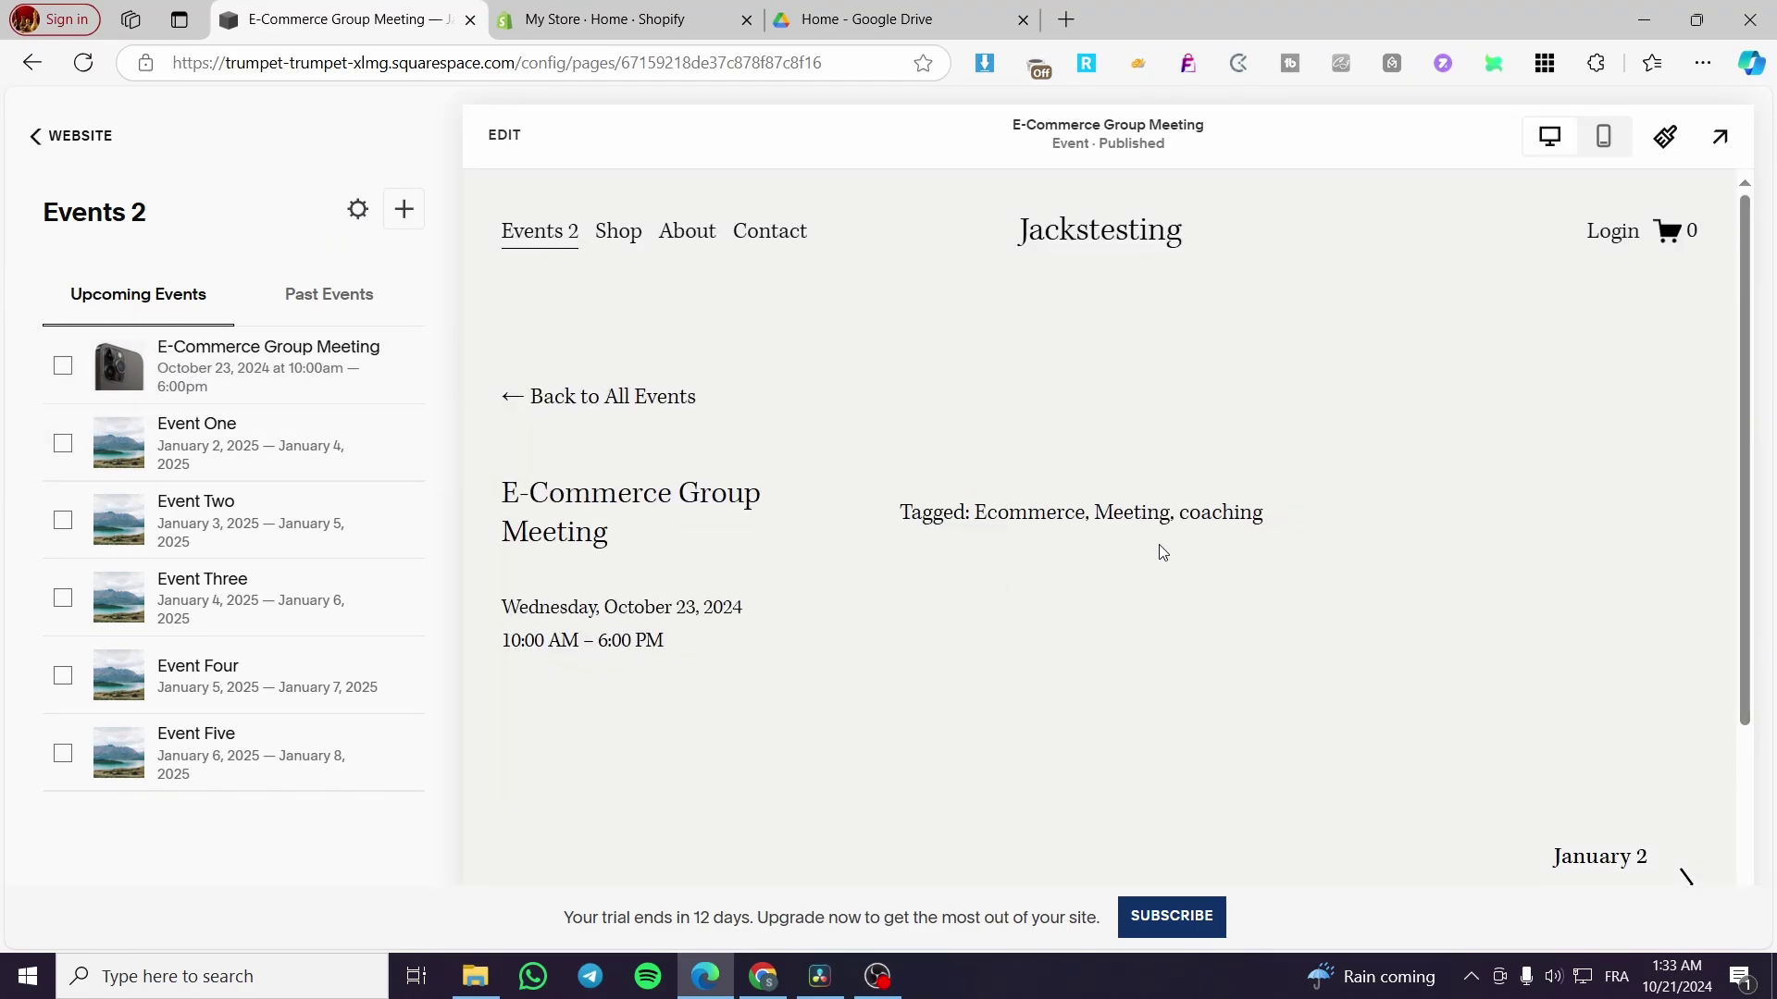
pyautogui.scroll(-3, 1203, 555)
# Inspect the event page's text block, Event Settings and section format options, then exit unchanged
pyautogui.click(507, 139)
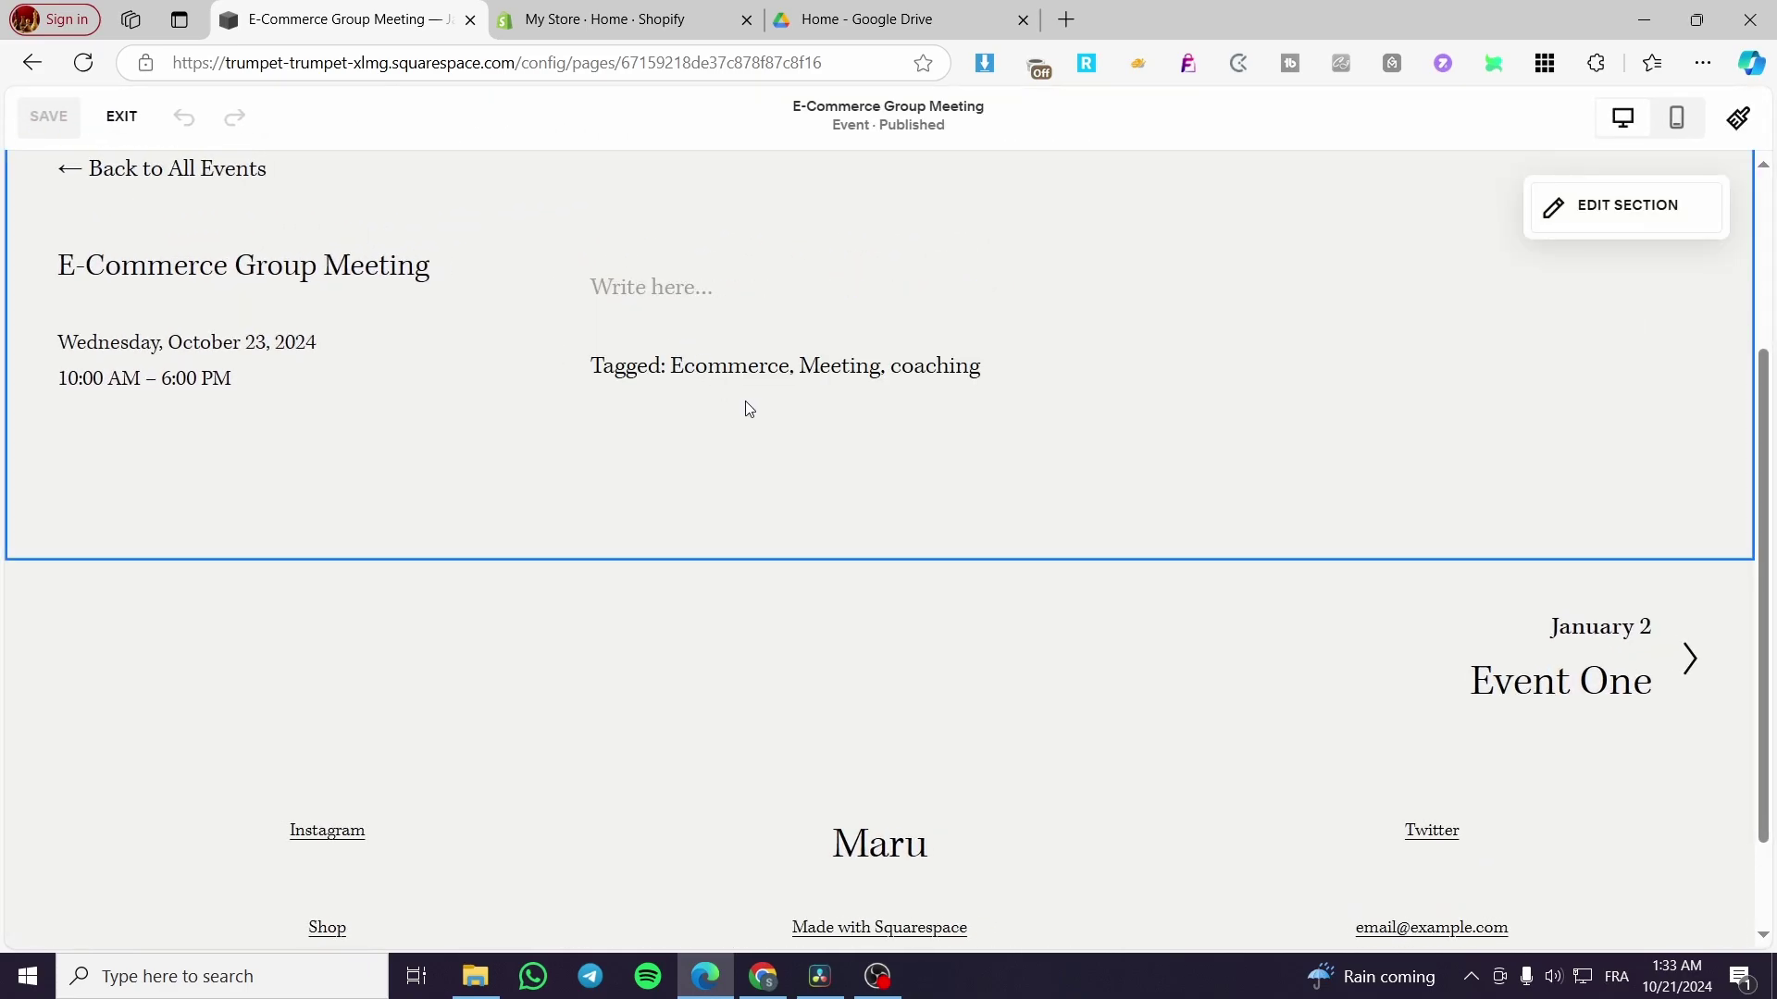
pyautogui.scroll(-1, 1263, 513)
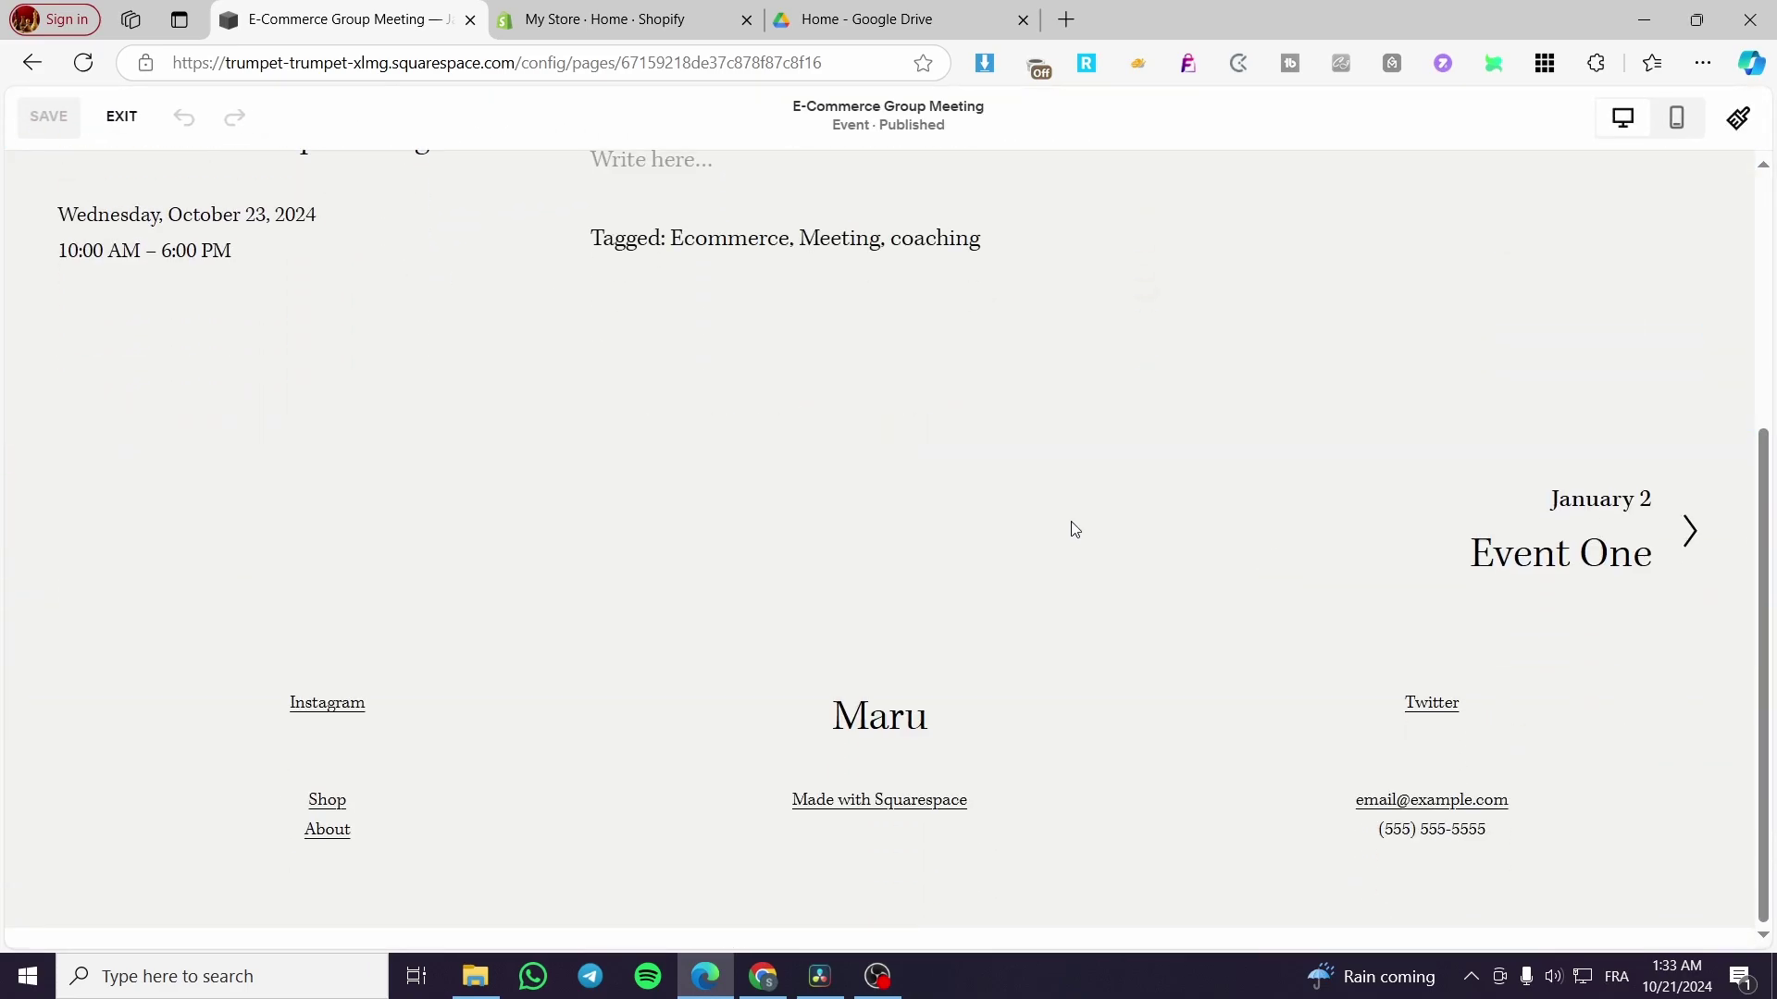
pyautogui.scroll(3, 754, 574)
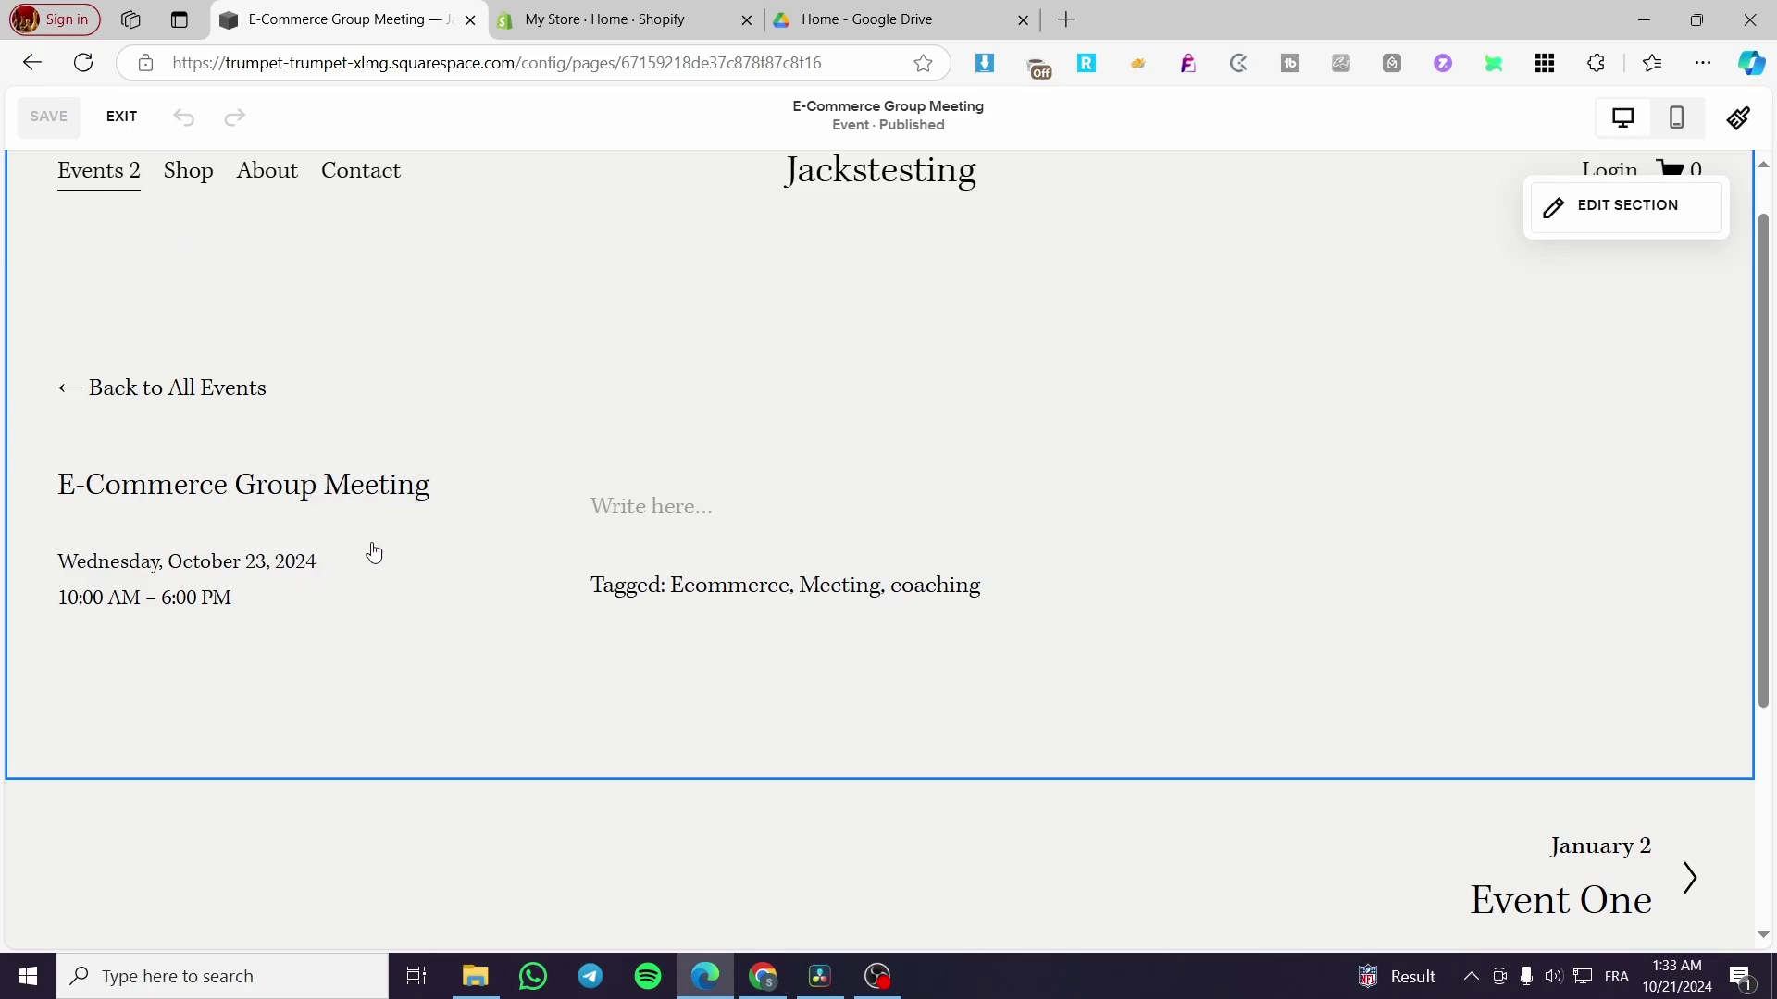
pyautogui.click(737, 508)
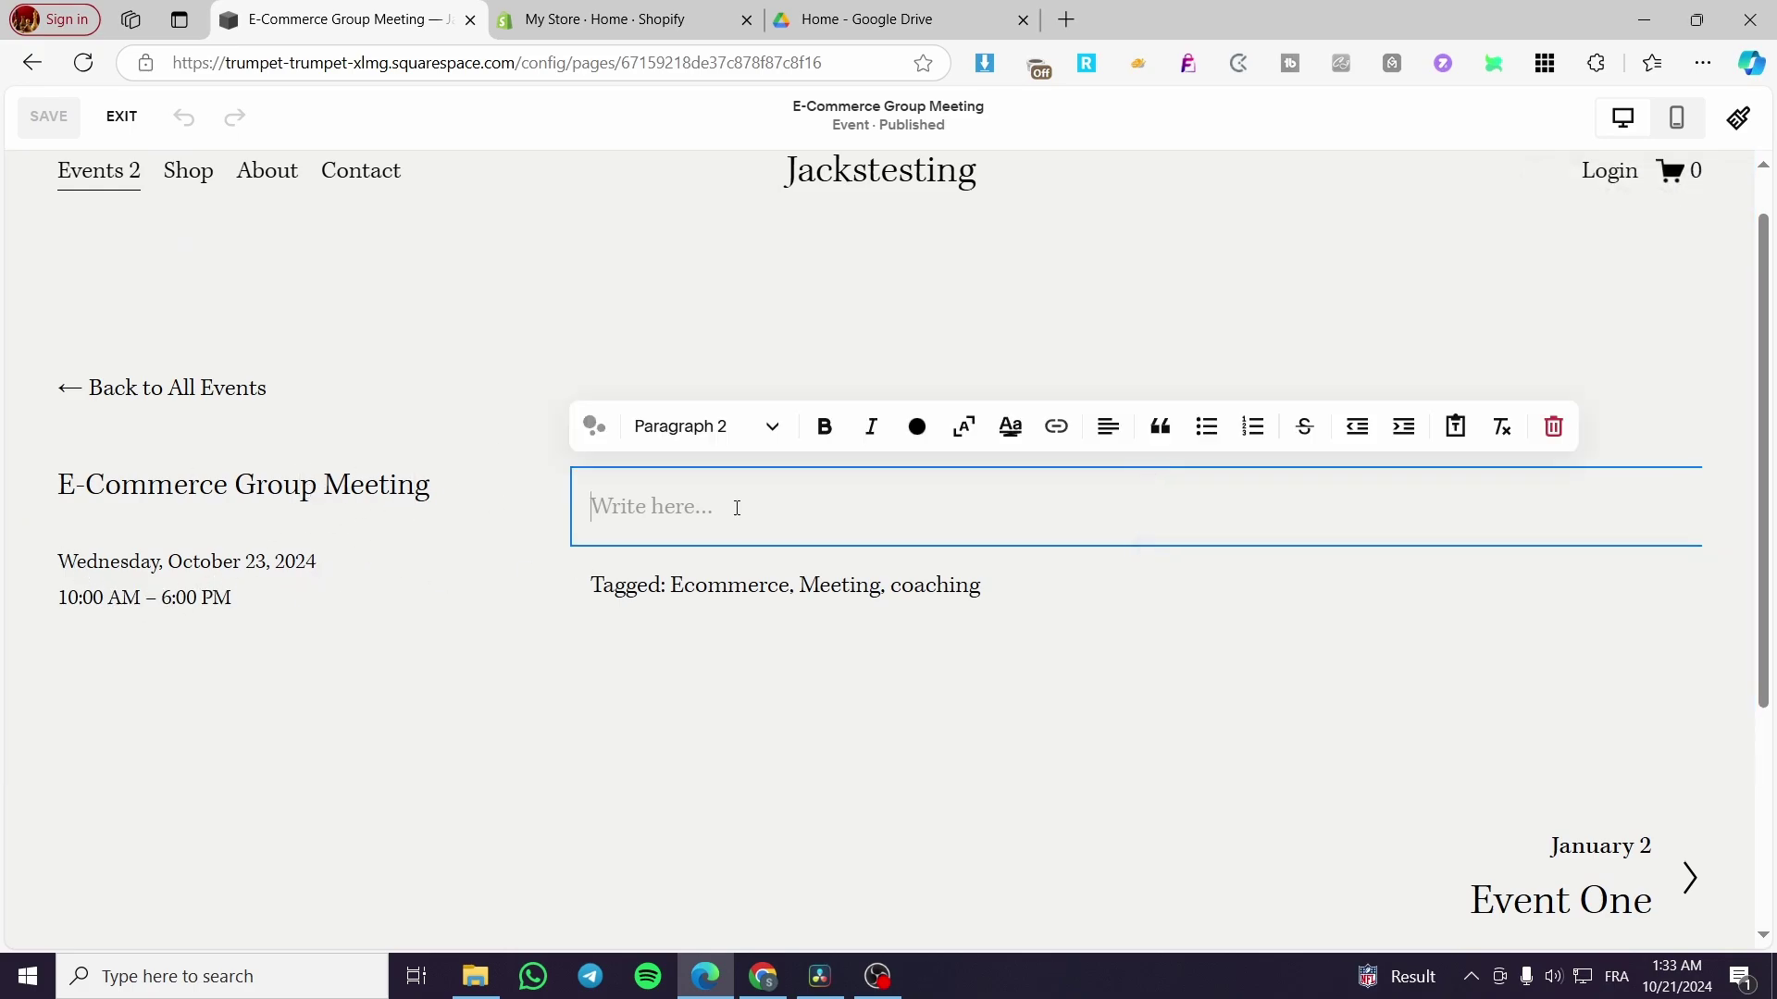
pyautogui.click(713, 587)
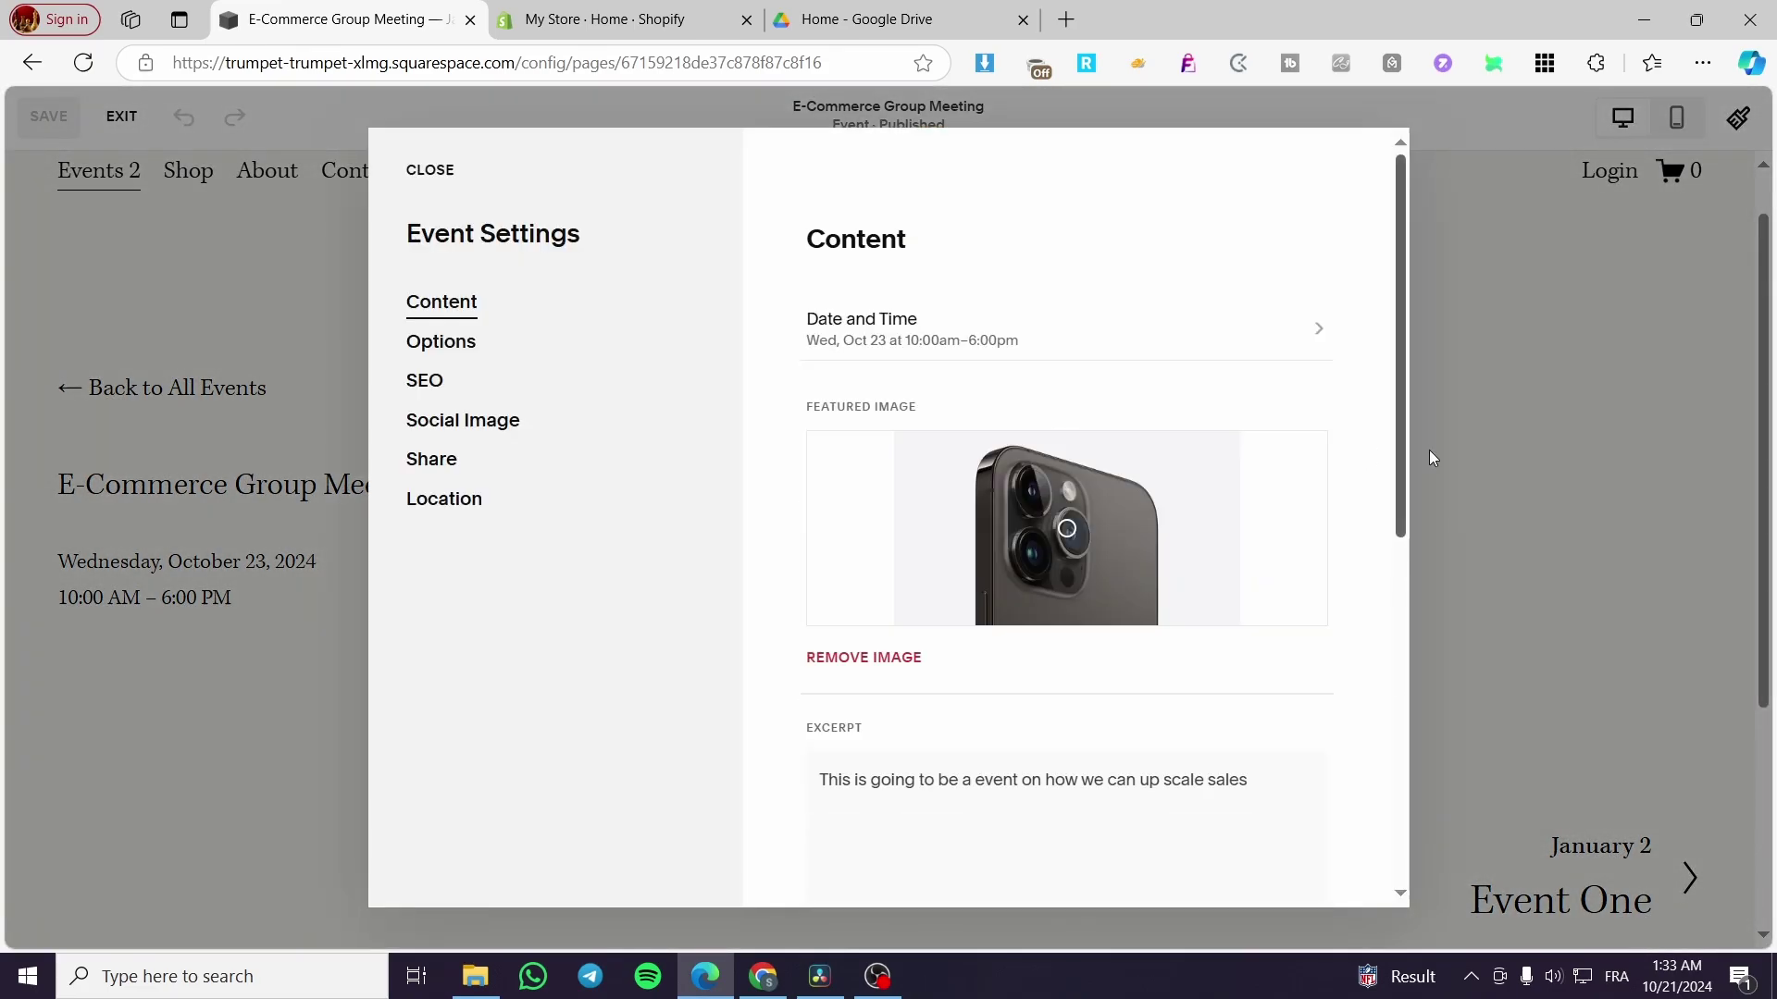
pyautogui.click(1586, 385)
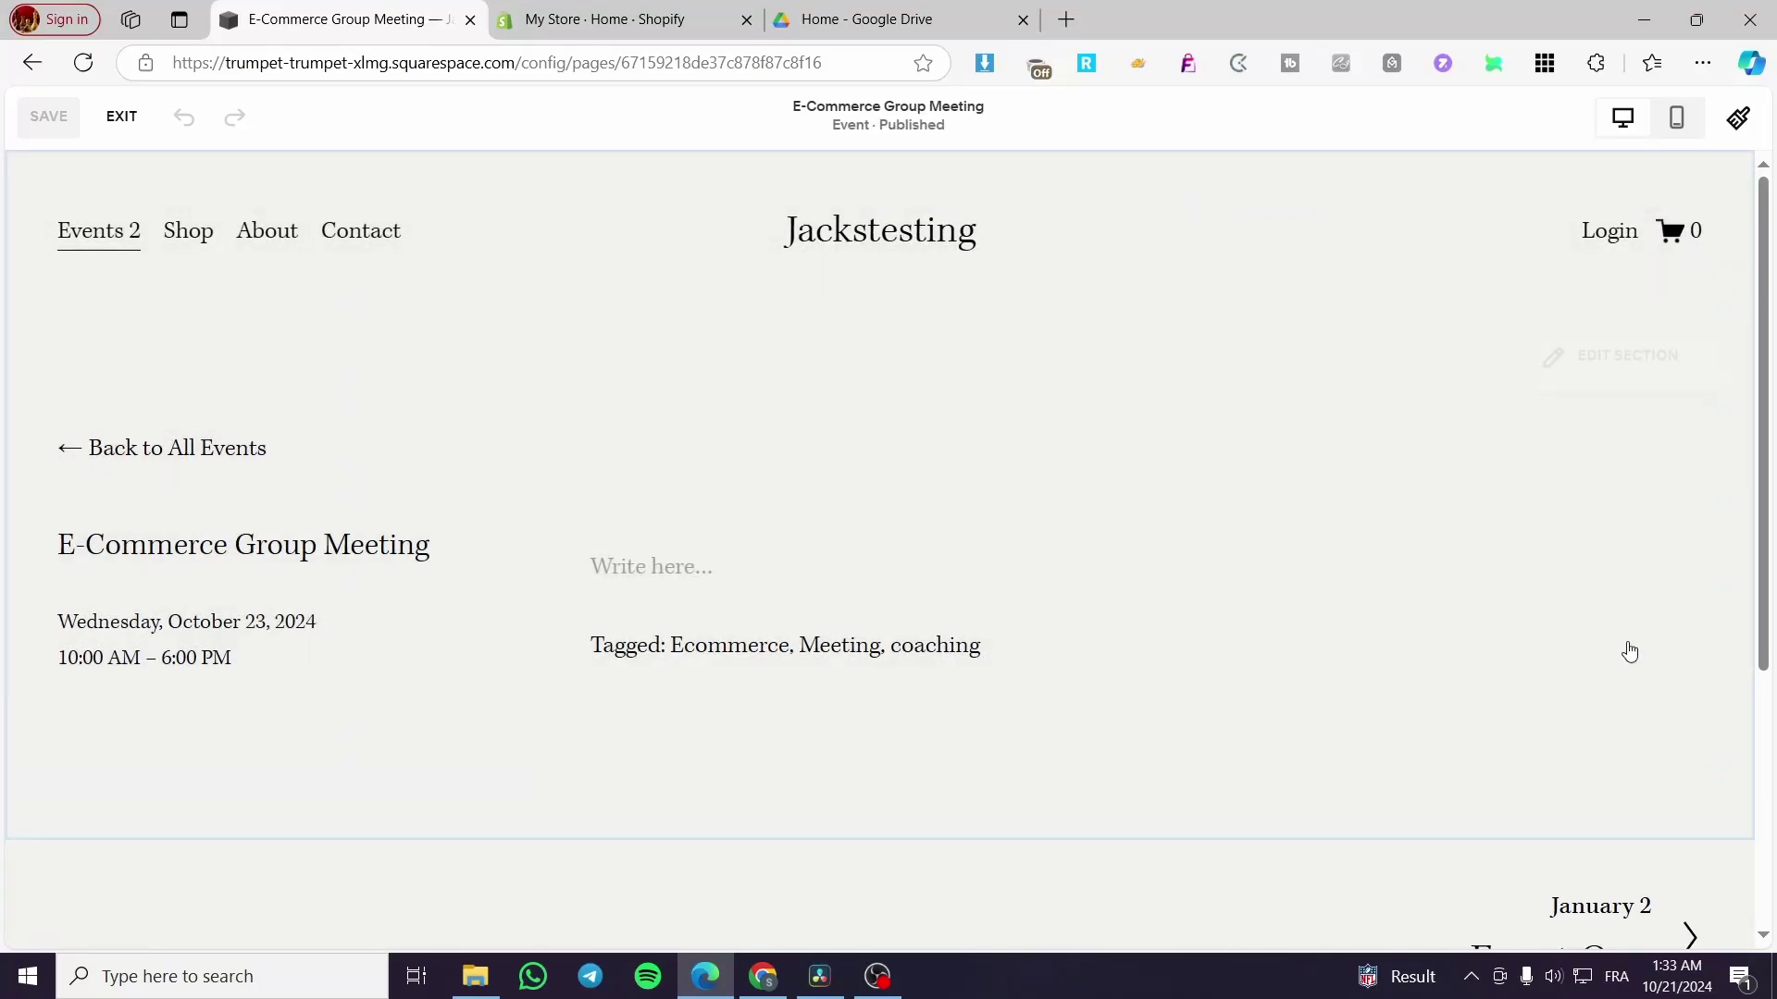
pyautogui.click(1630, 613)
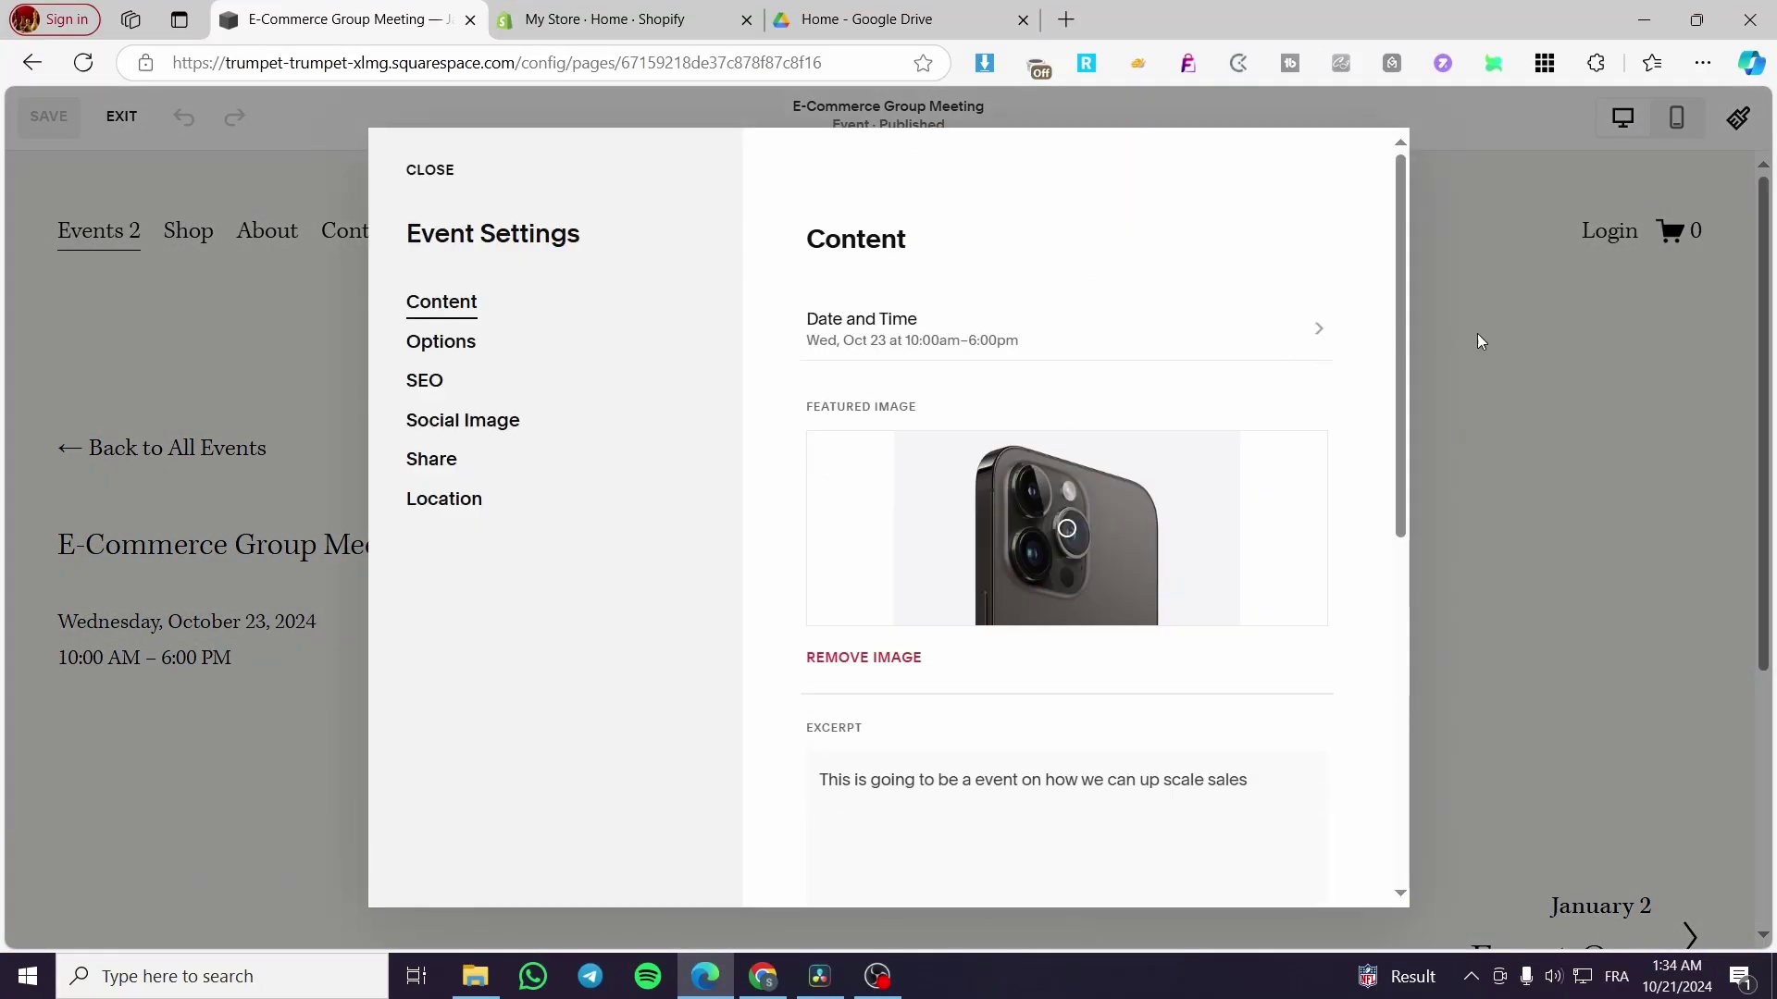
pyautogui.click(1591, 400)
pyautogui.click(1656, 368)
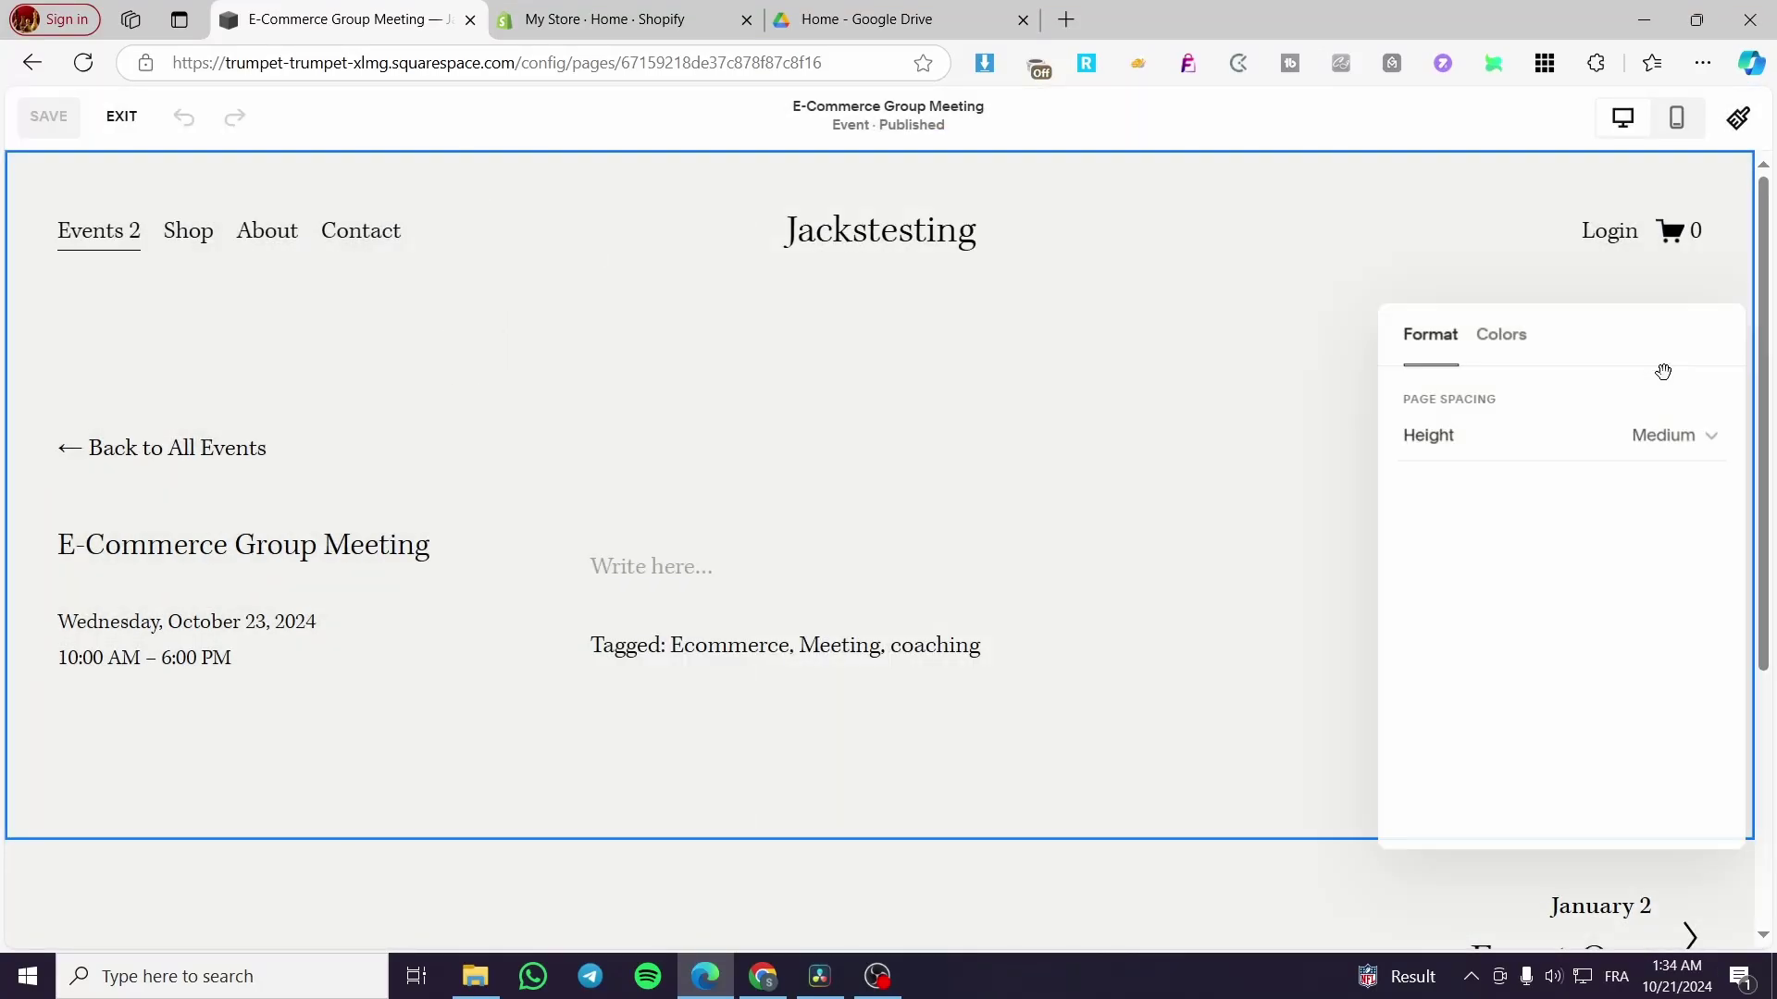
pyautogui.click(359, 350)
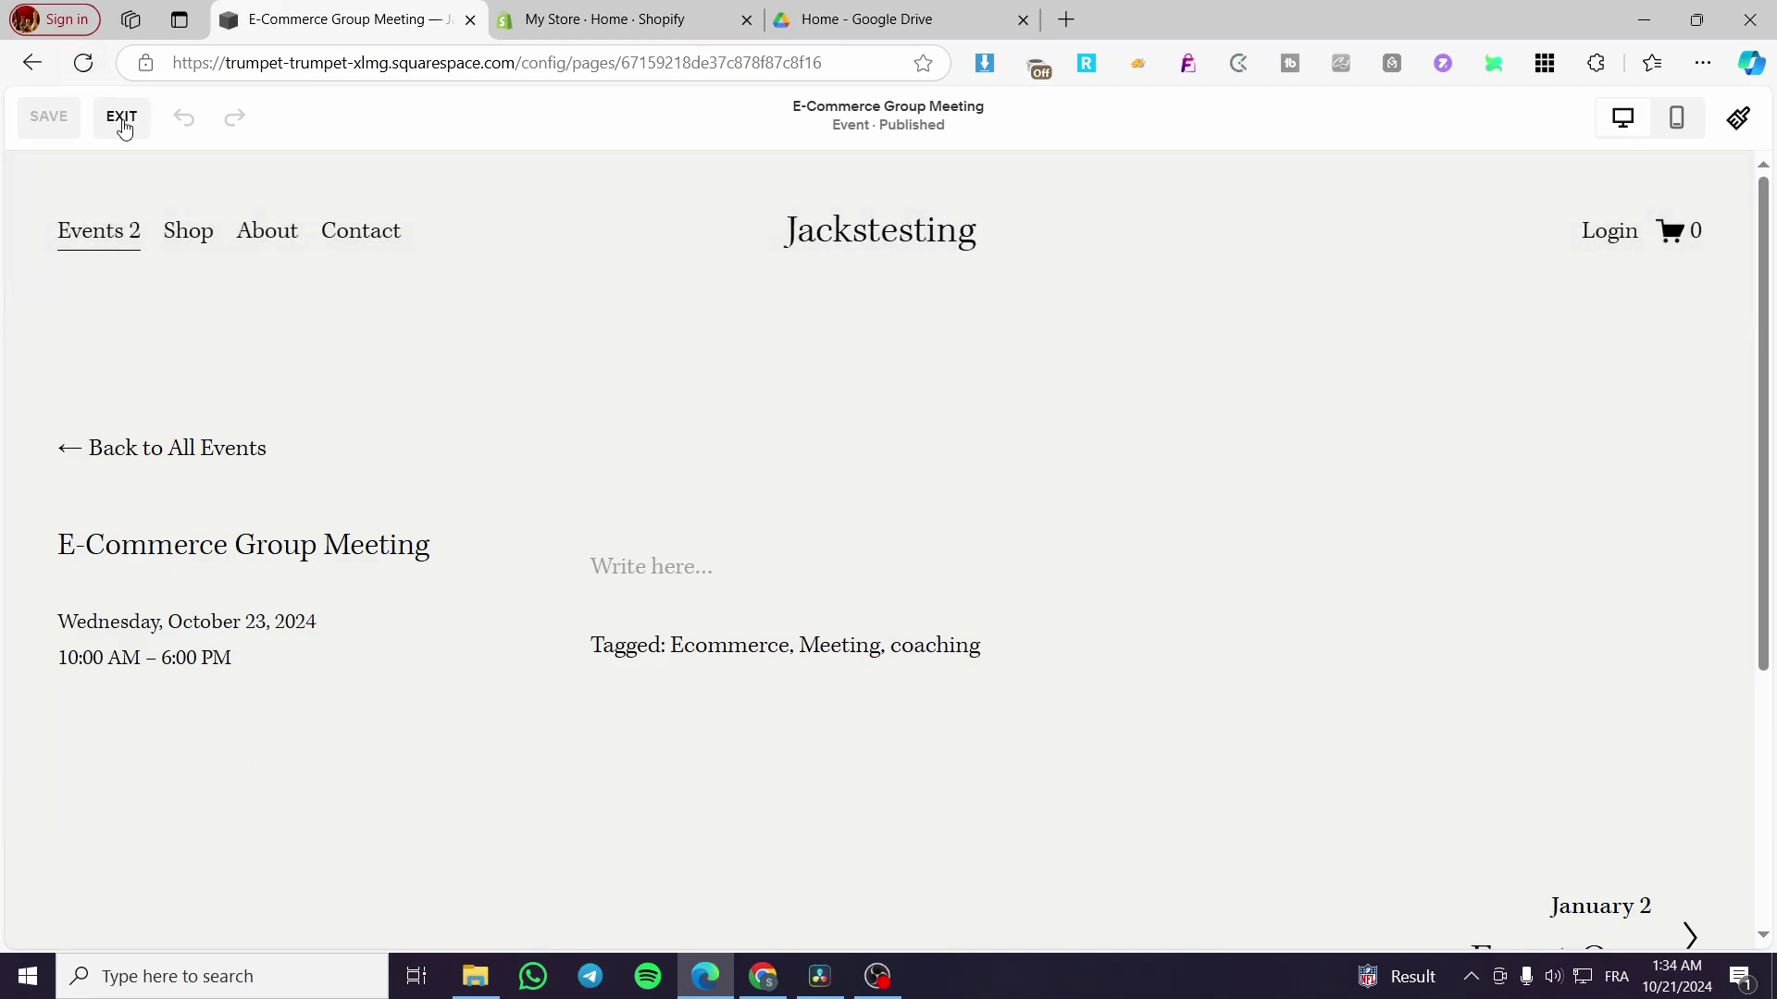
pyautogui.click(122, 120)
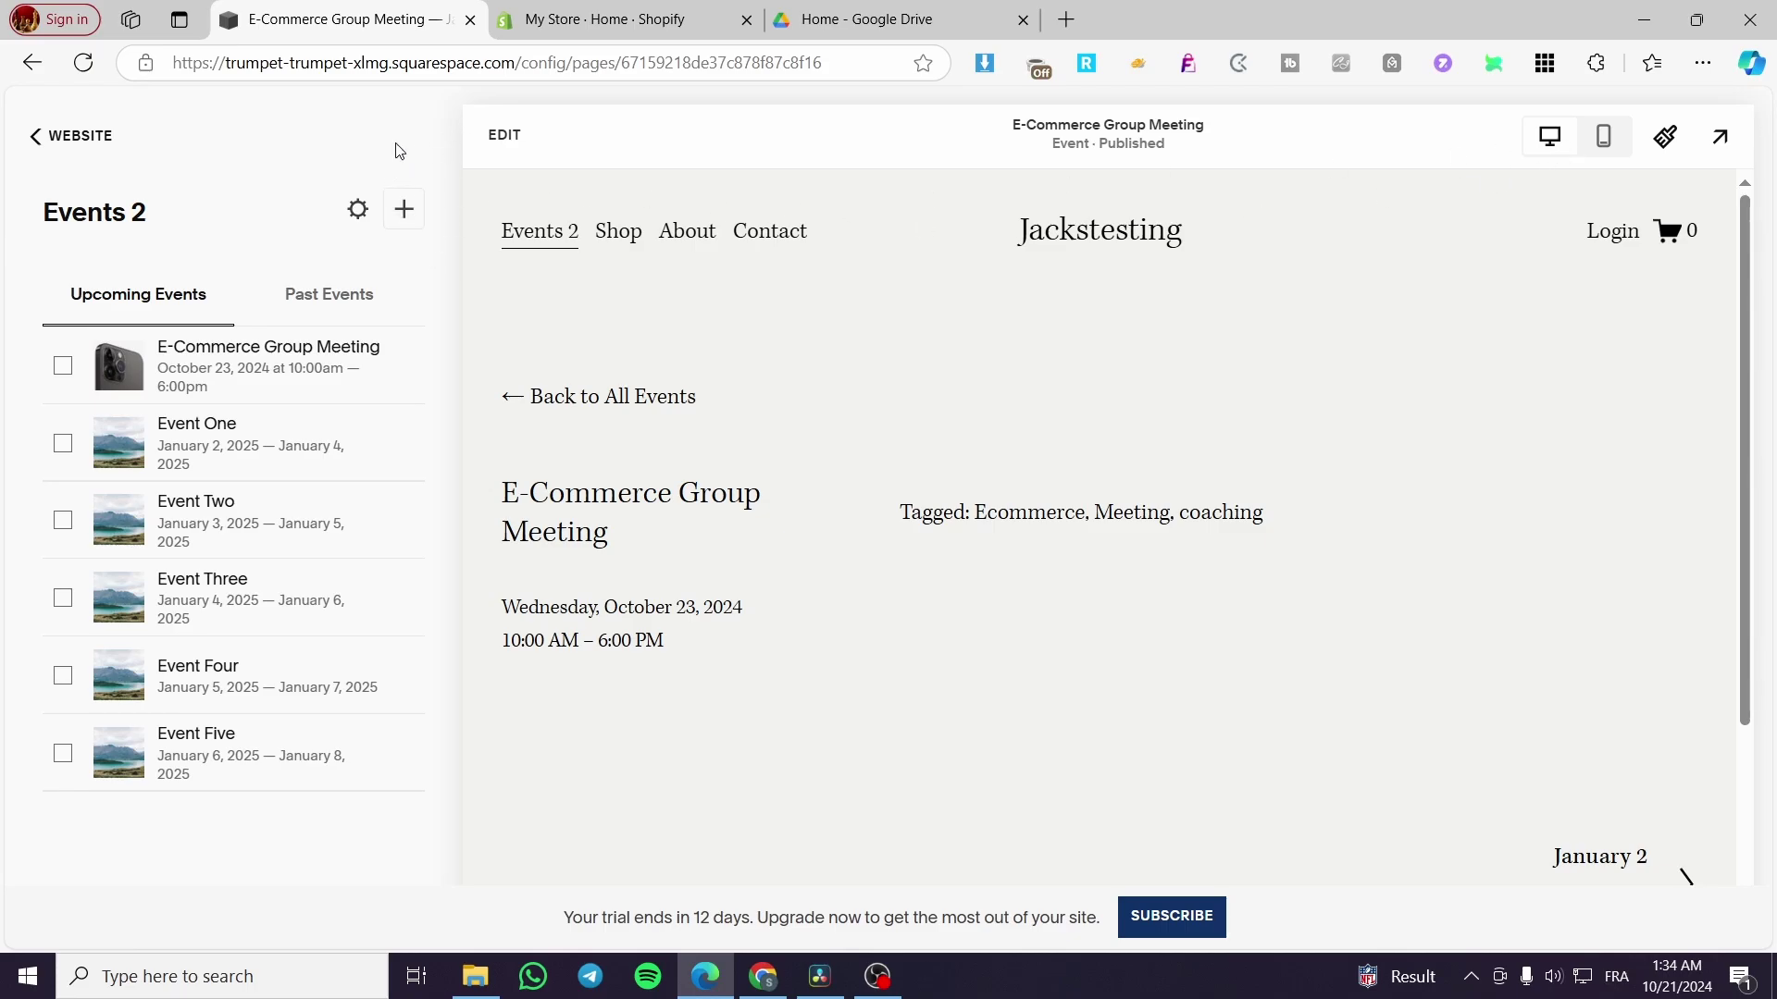
# Go to Pages > Events 2, check the event's options menu, then edit the listing page
pyautogui.click(96, 141)
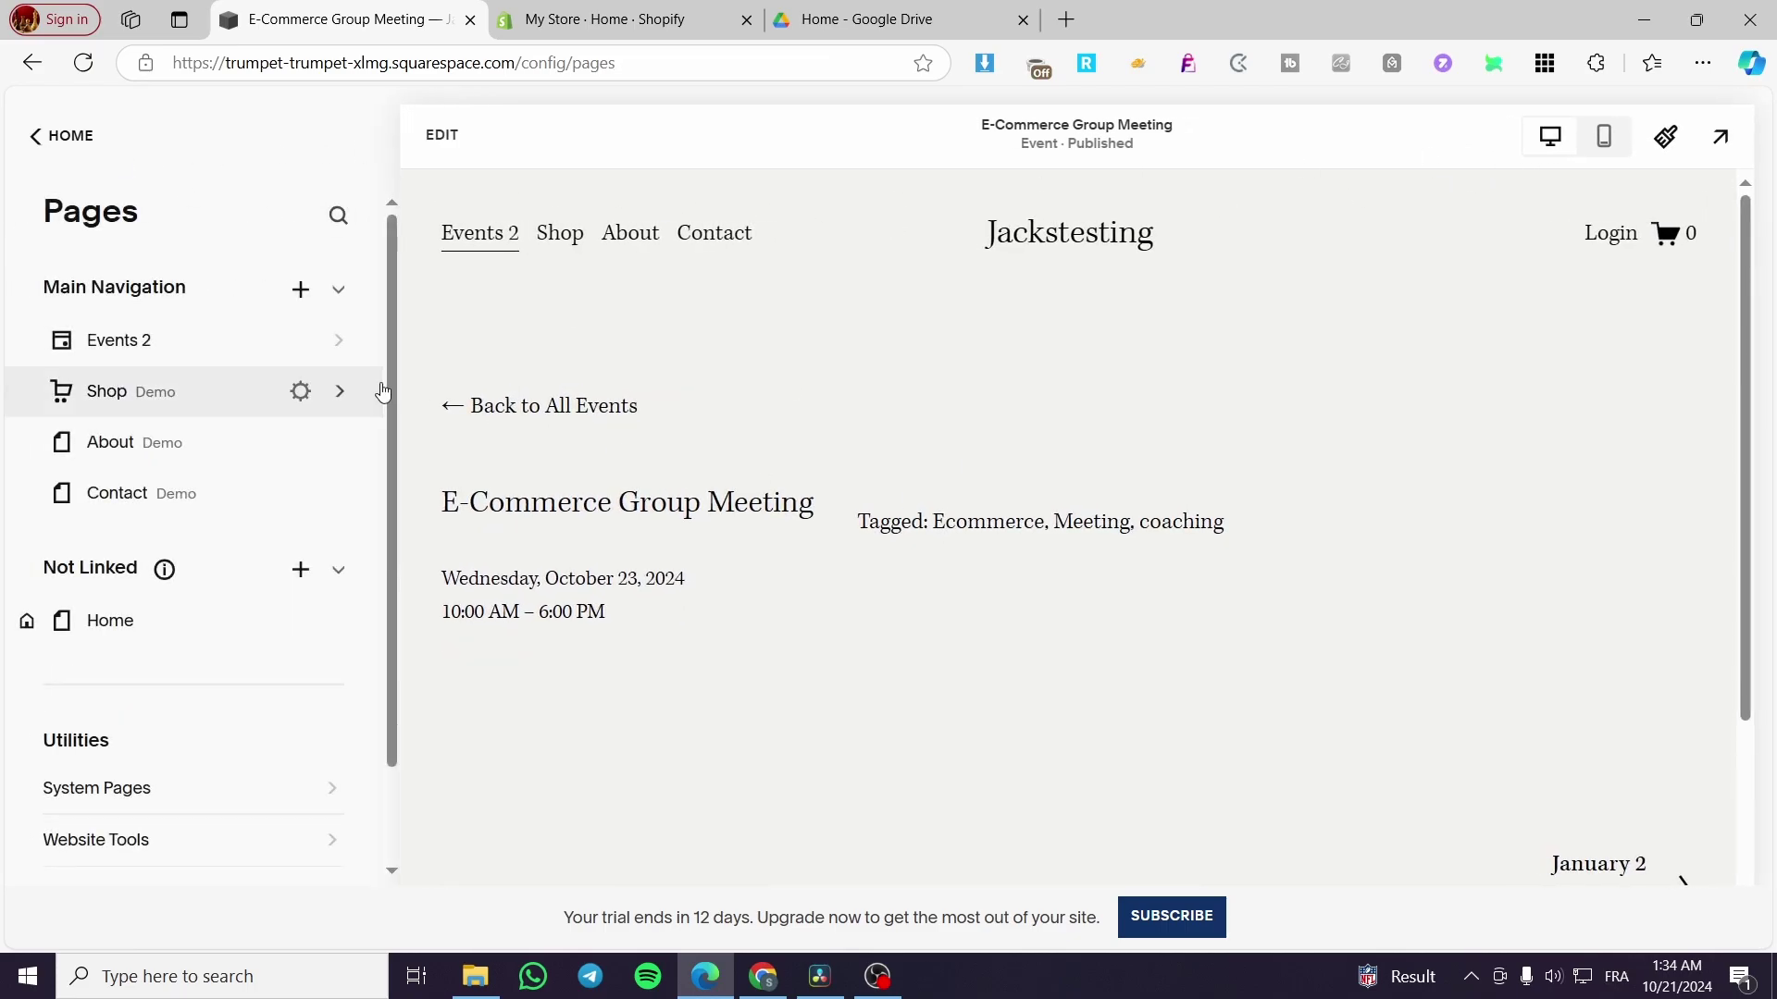
pyautogui.click(202, 336)
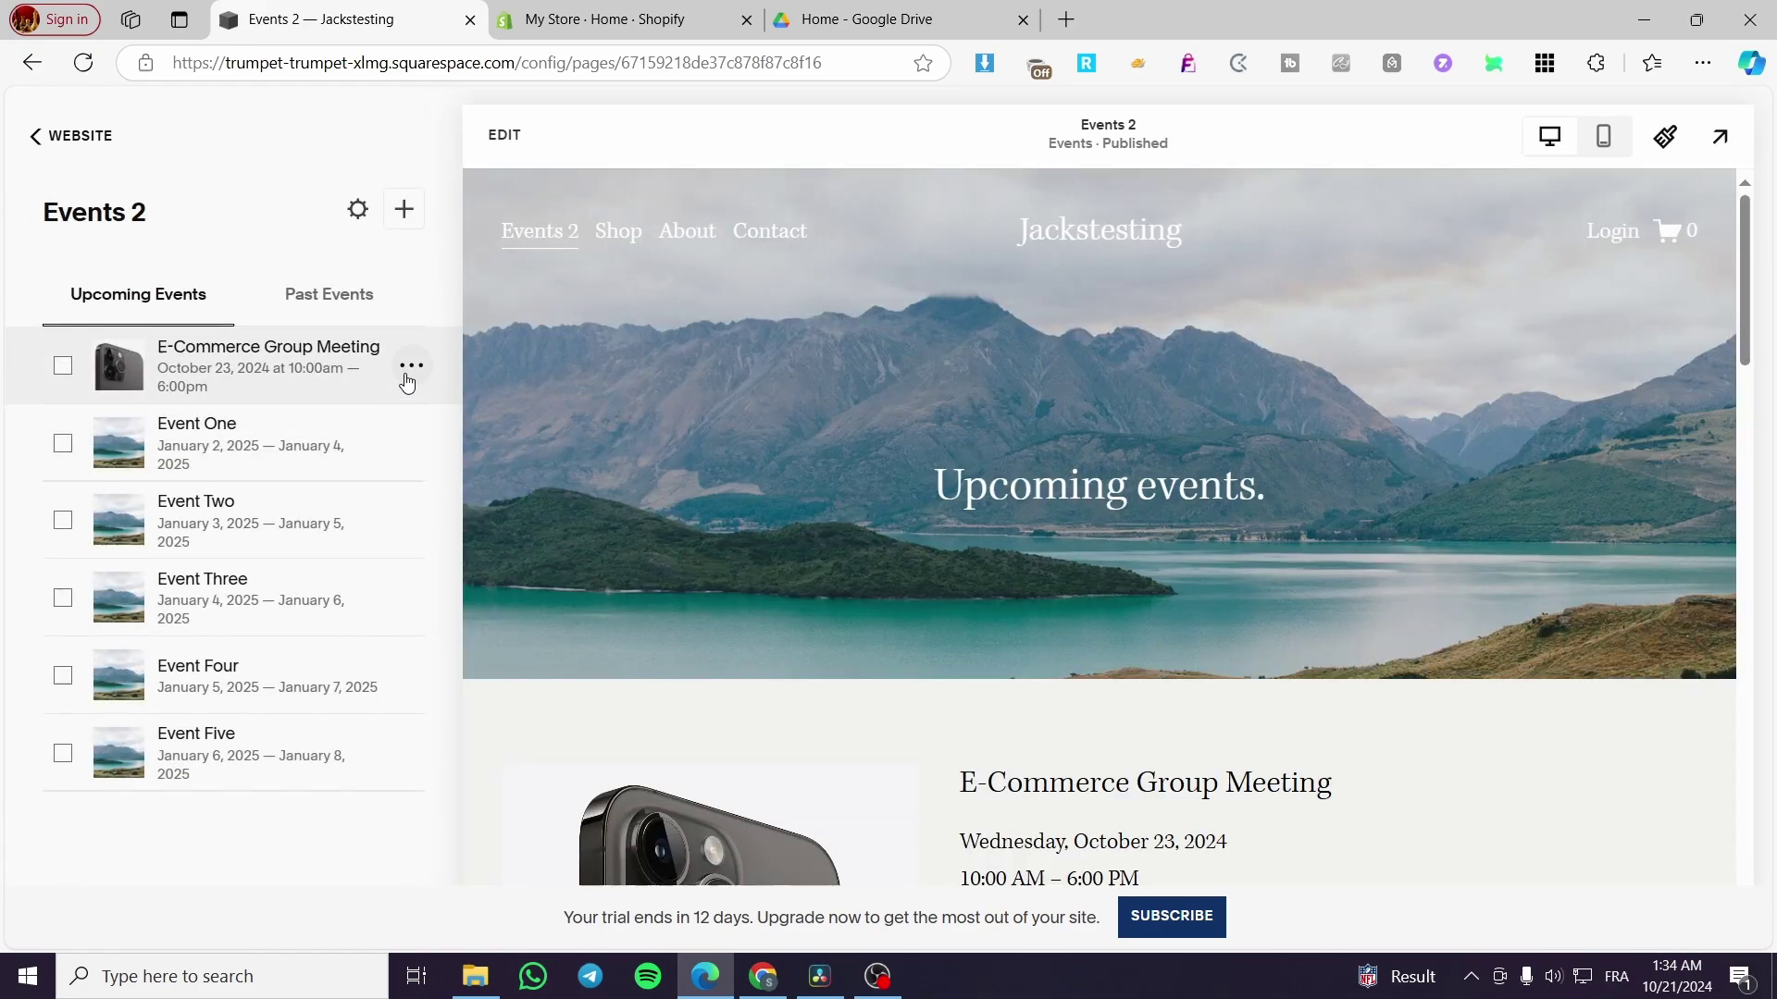
pyautogui.click(411, 370)
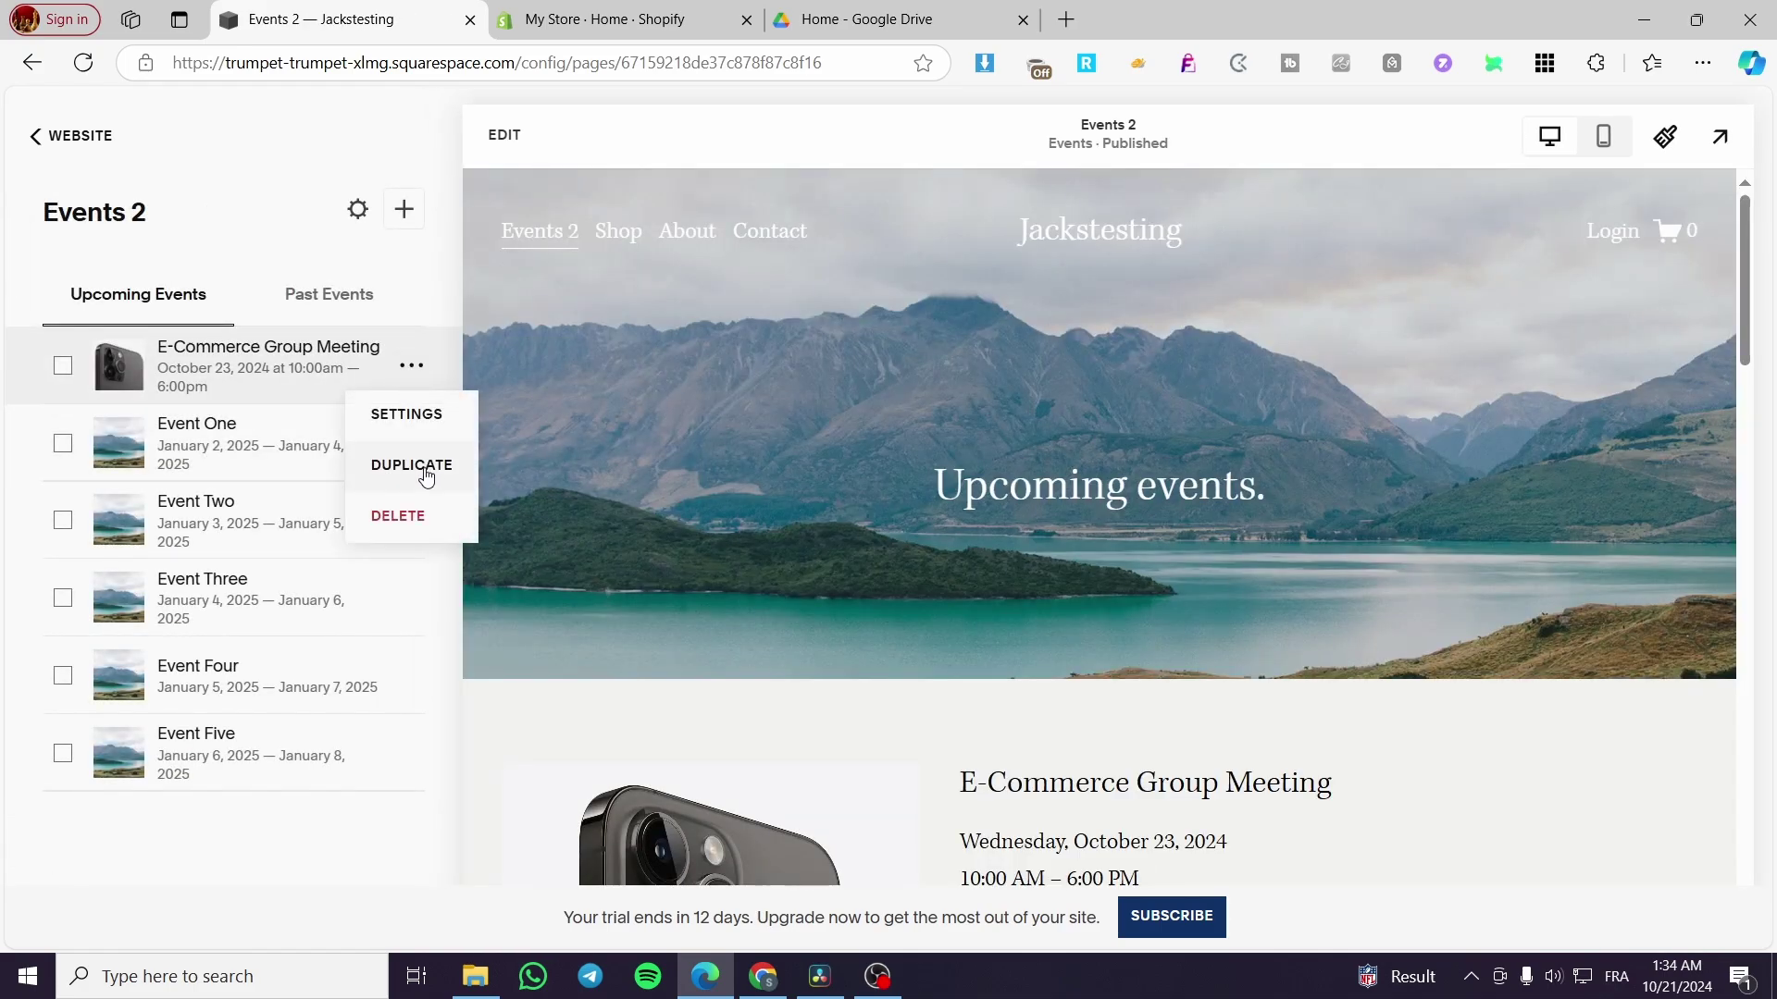
pyautogui.scroll(-12, 1037, 614)
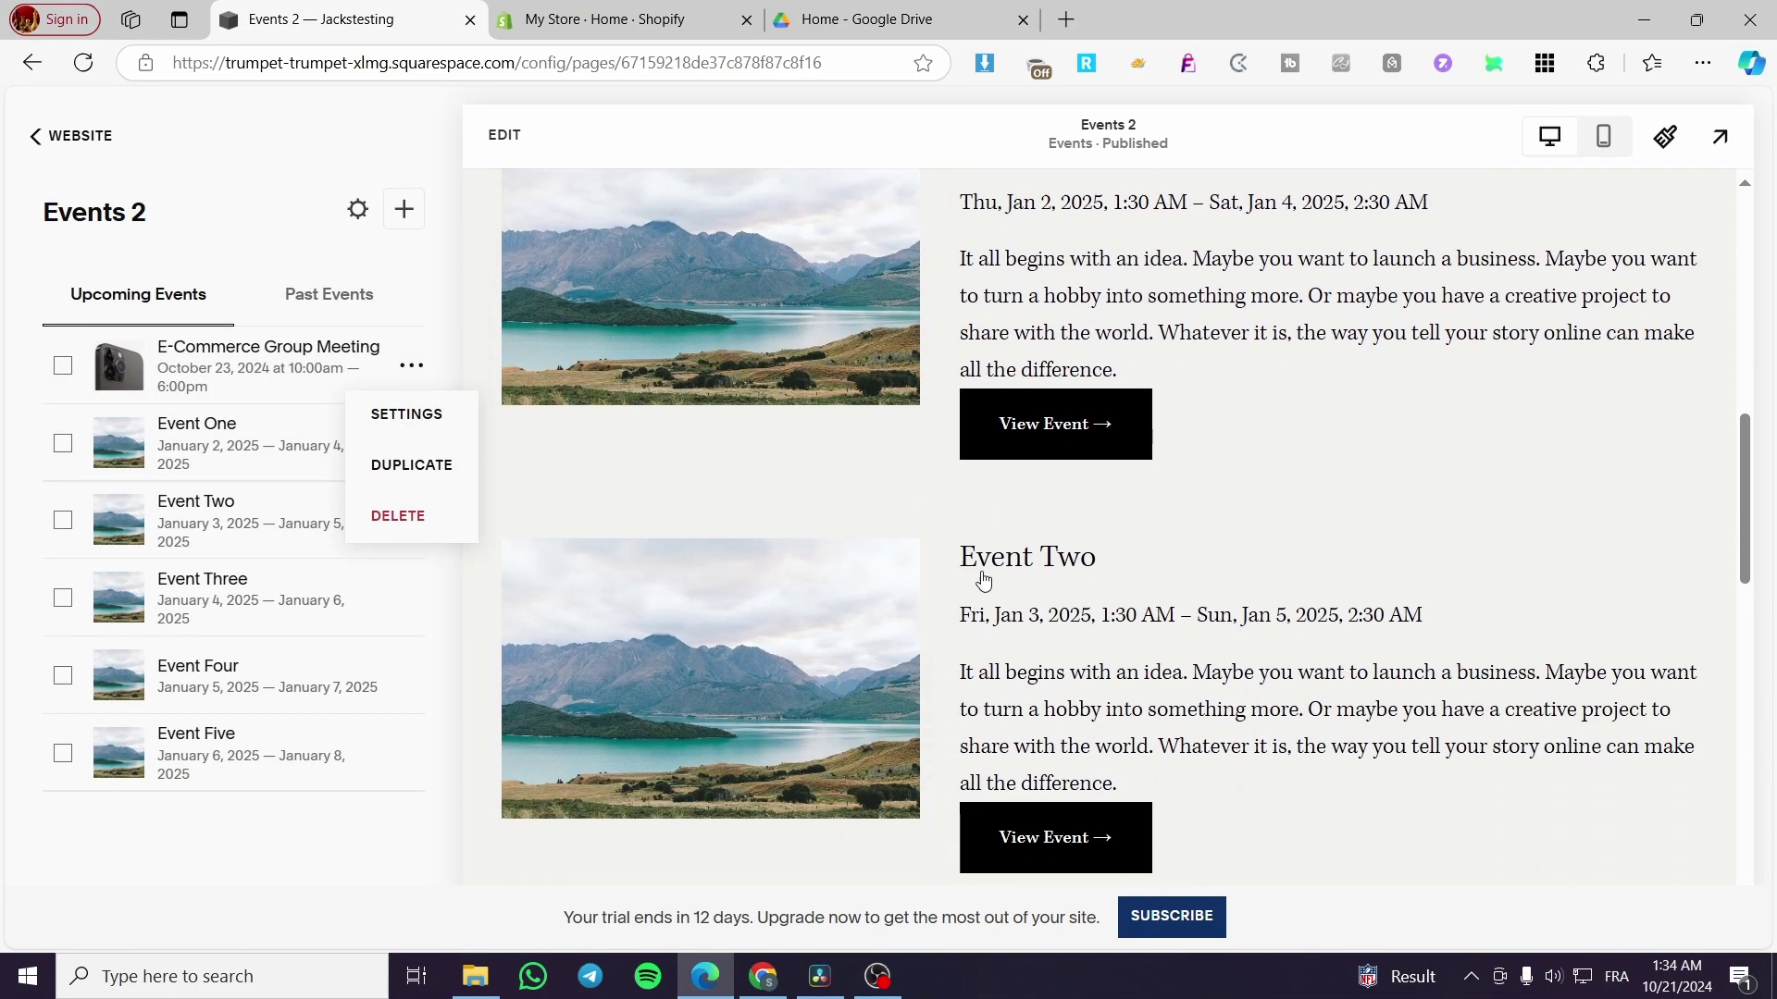
pyautogui.scroll(-3, 971, 518)
pyautogui.click(222, 222)
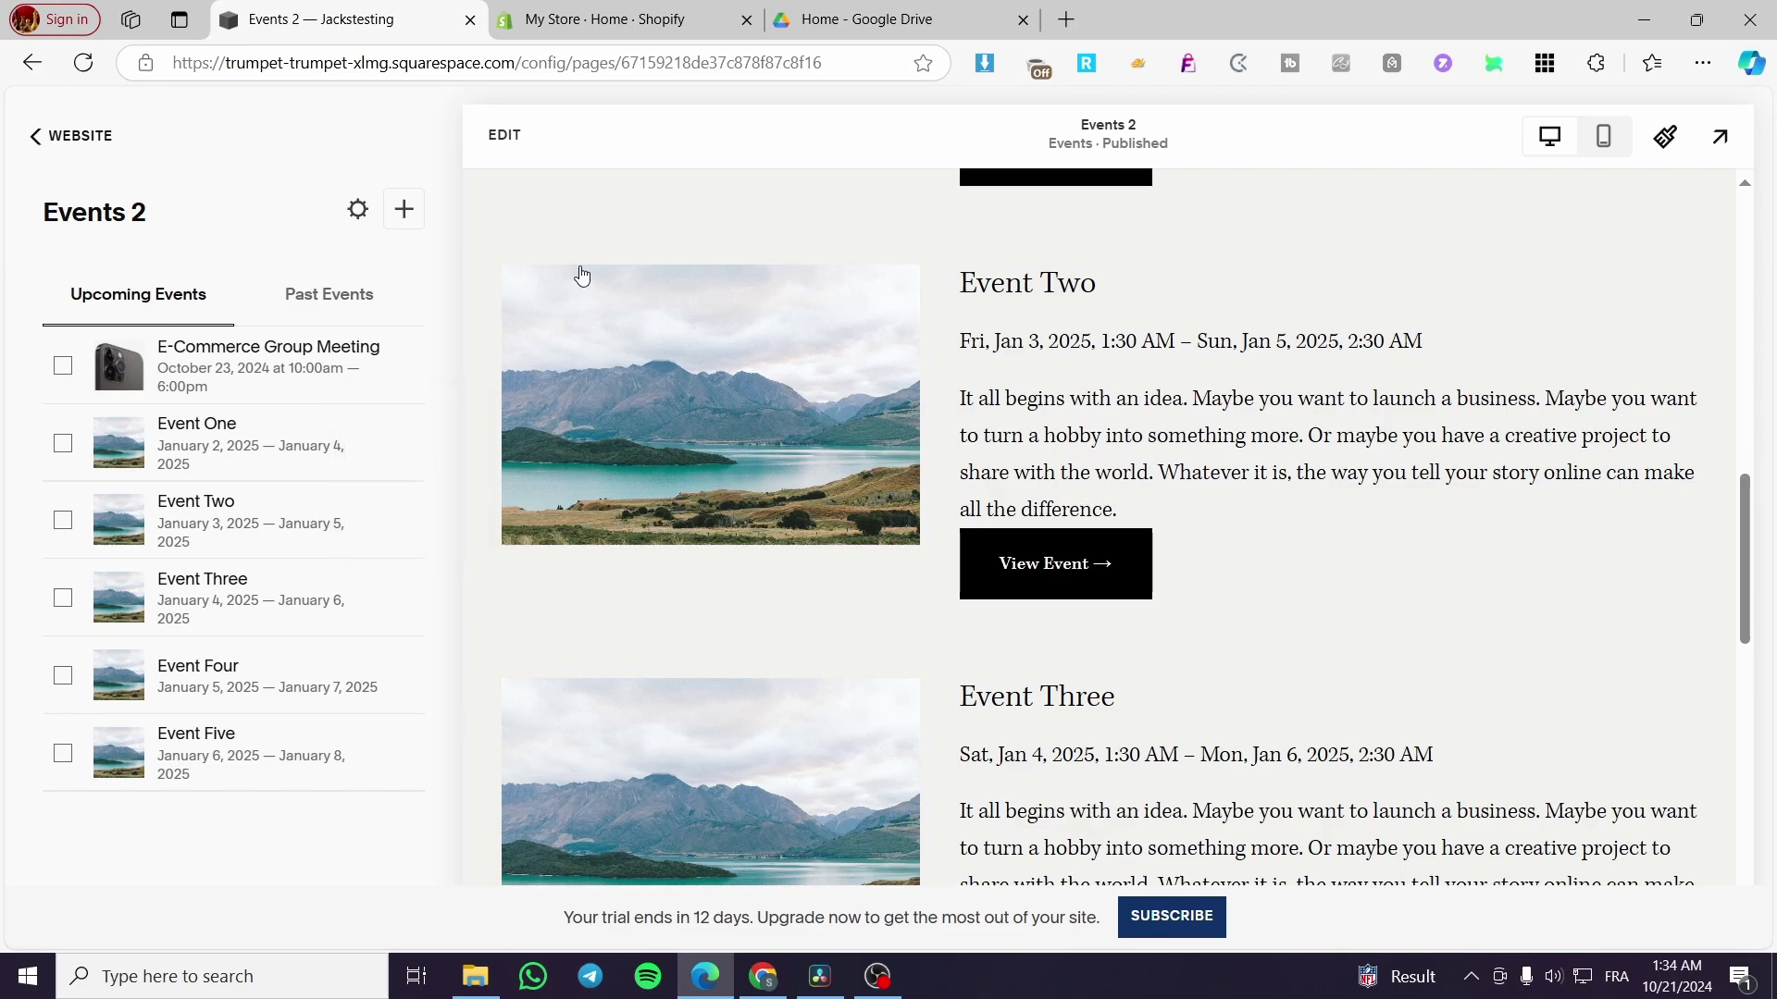
pyautogui.click(504, 134)
pyautogui.scroll(15, 1135, 500)
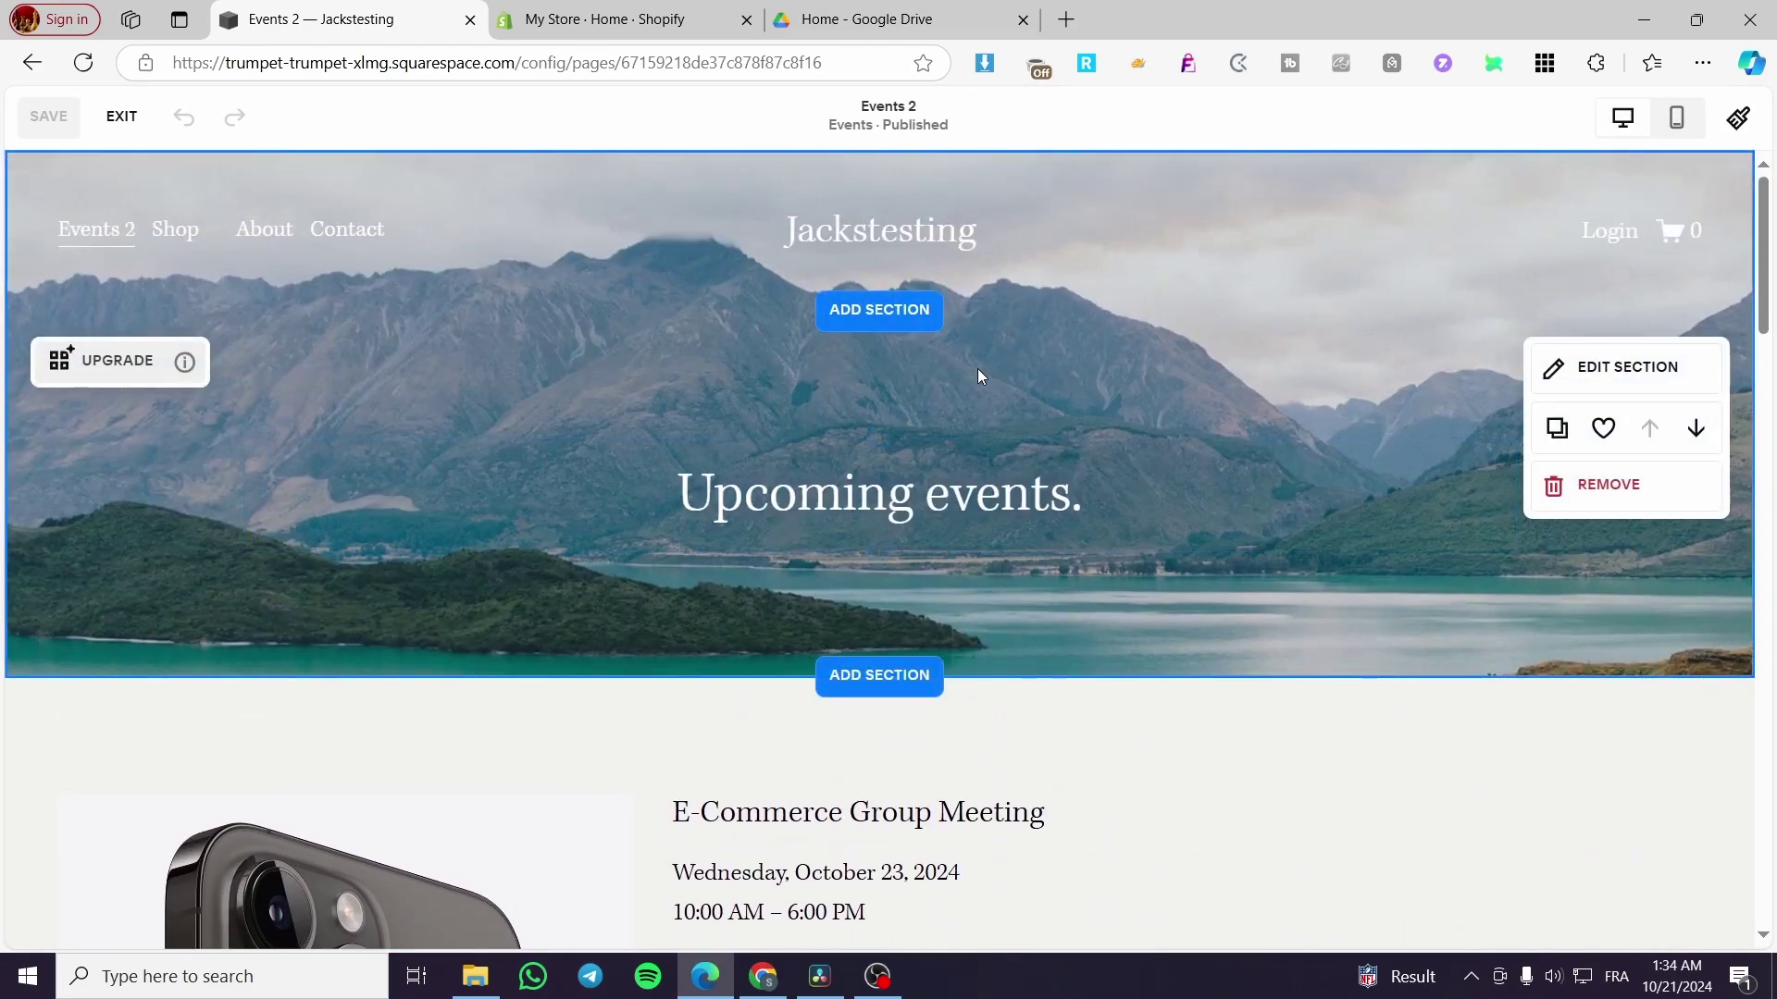
# Browse Add Section layouts on Events 2 without adding one, then exit the editor
pyautogui.scroll(-5, 1129, 417)
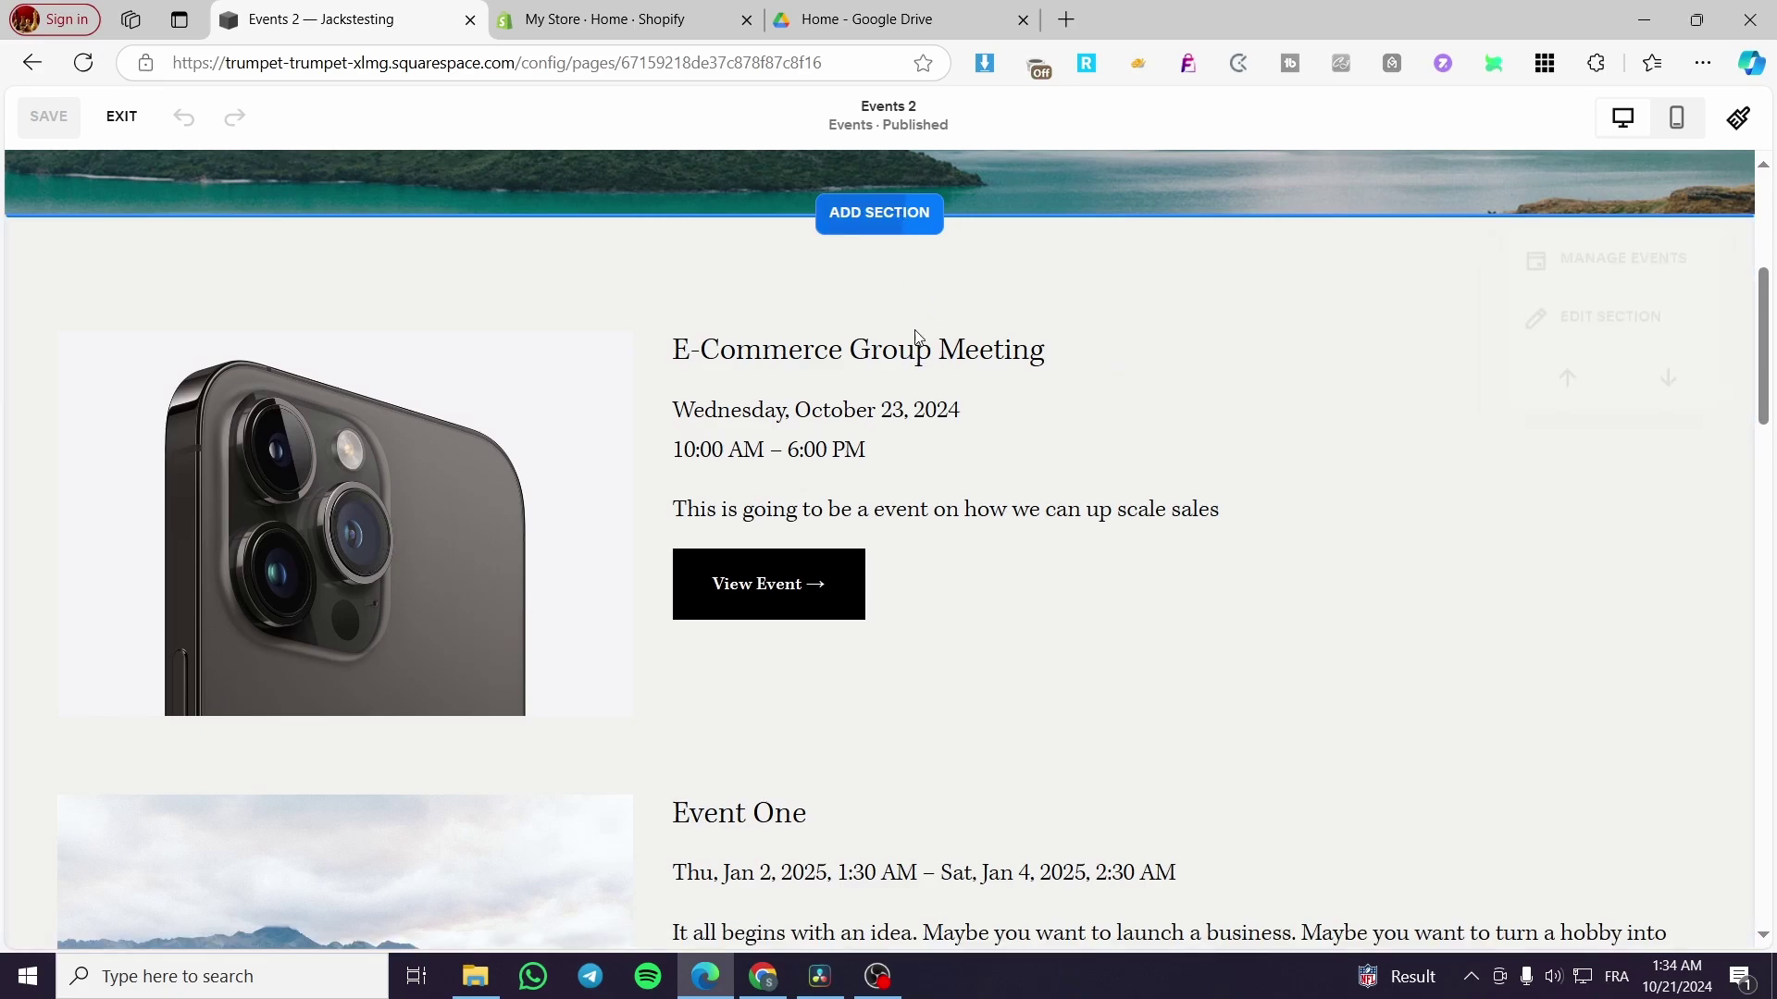
pyautogui.scroll(5, 920, 345)
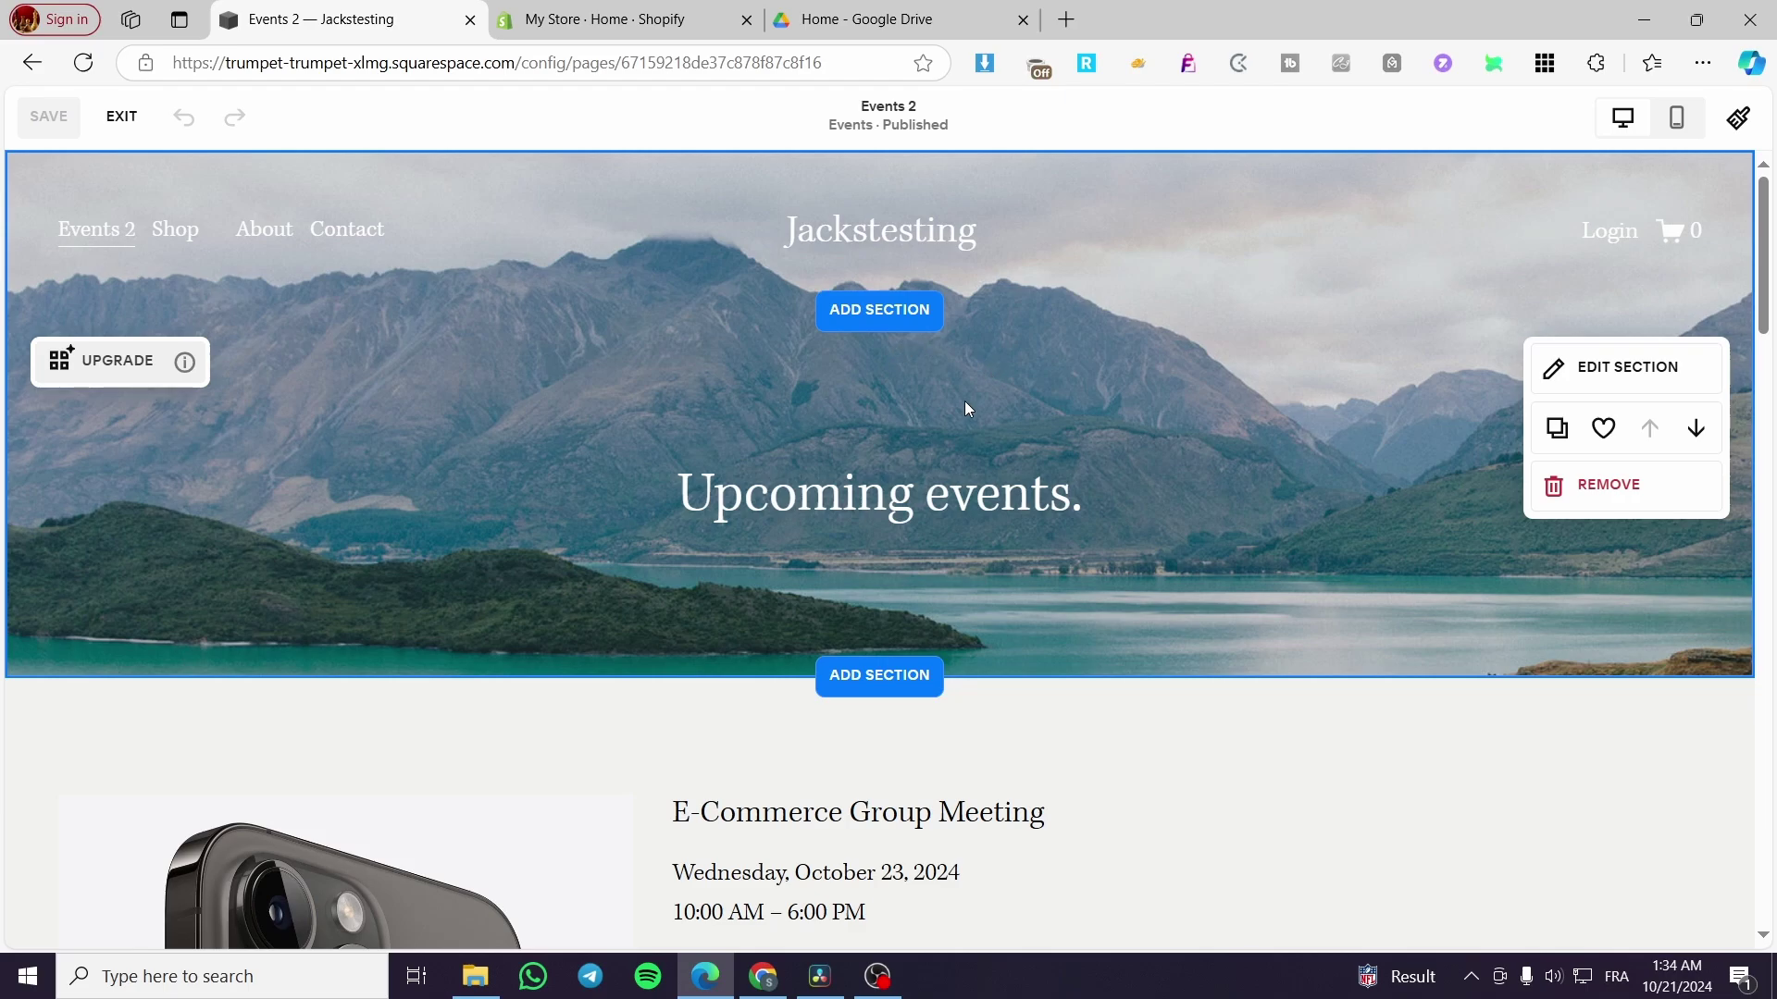
pyautogui.scroll(-5, 966, 407)
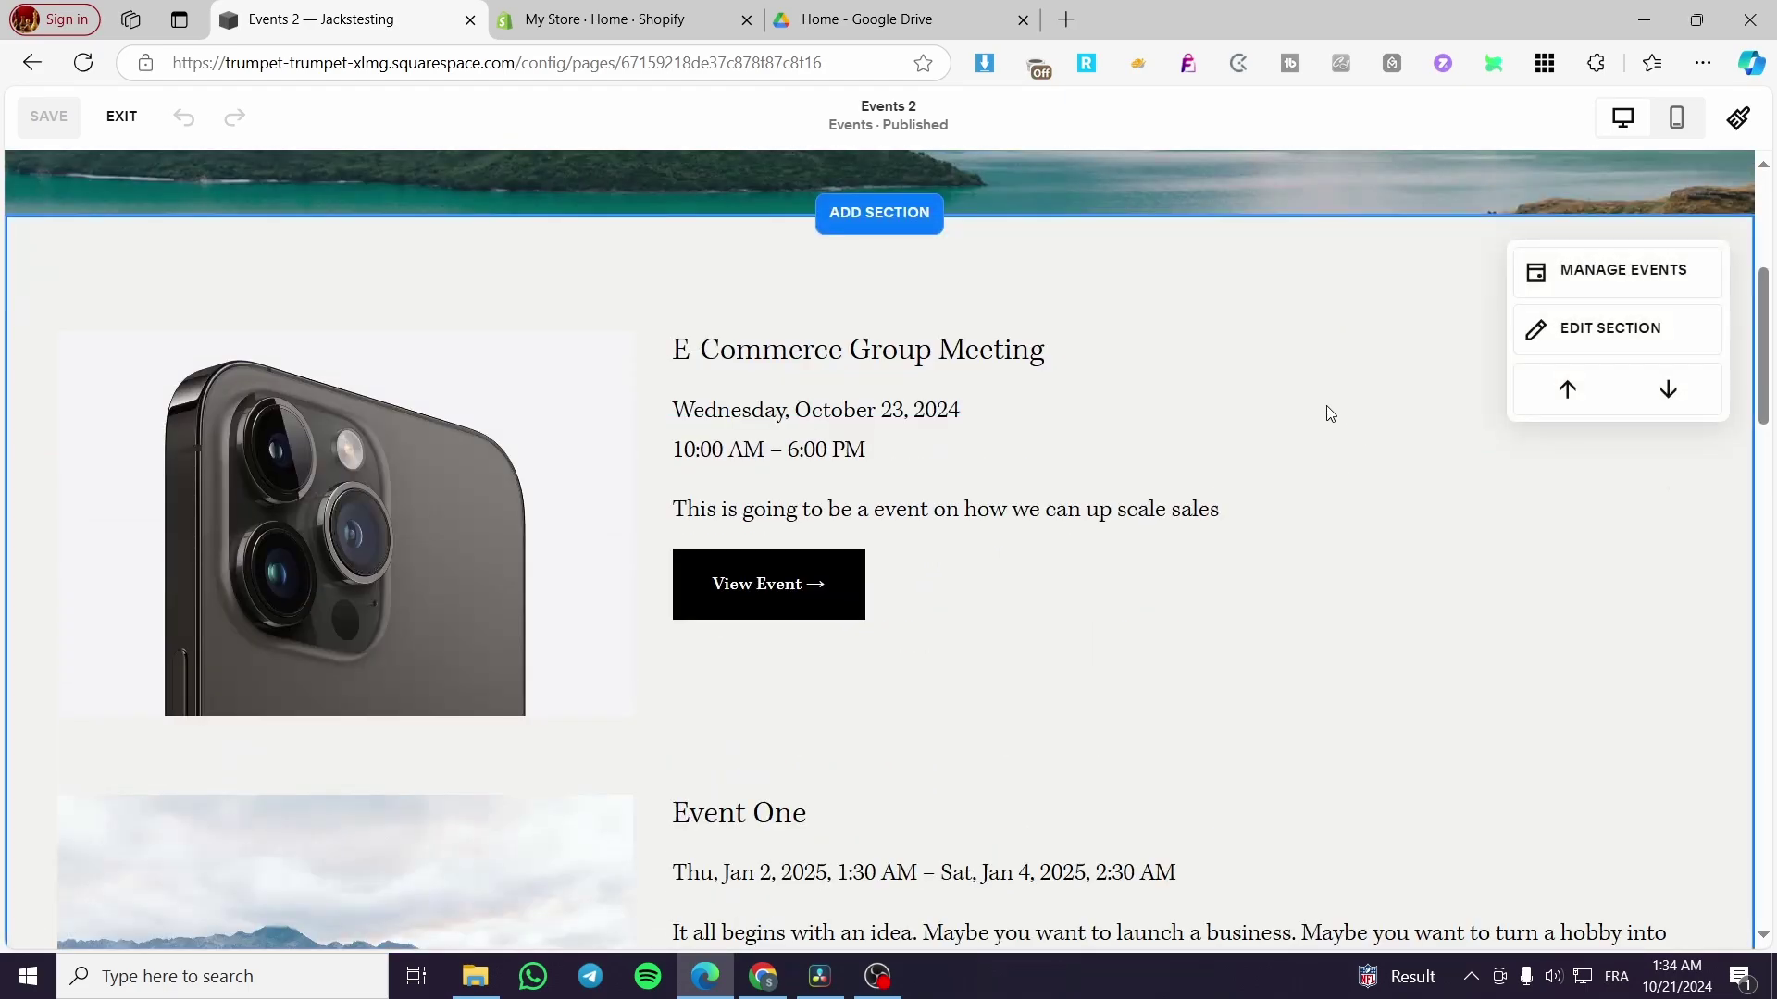
pyautogui.click(889, 215)
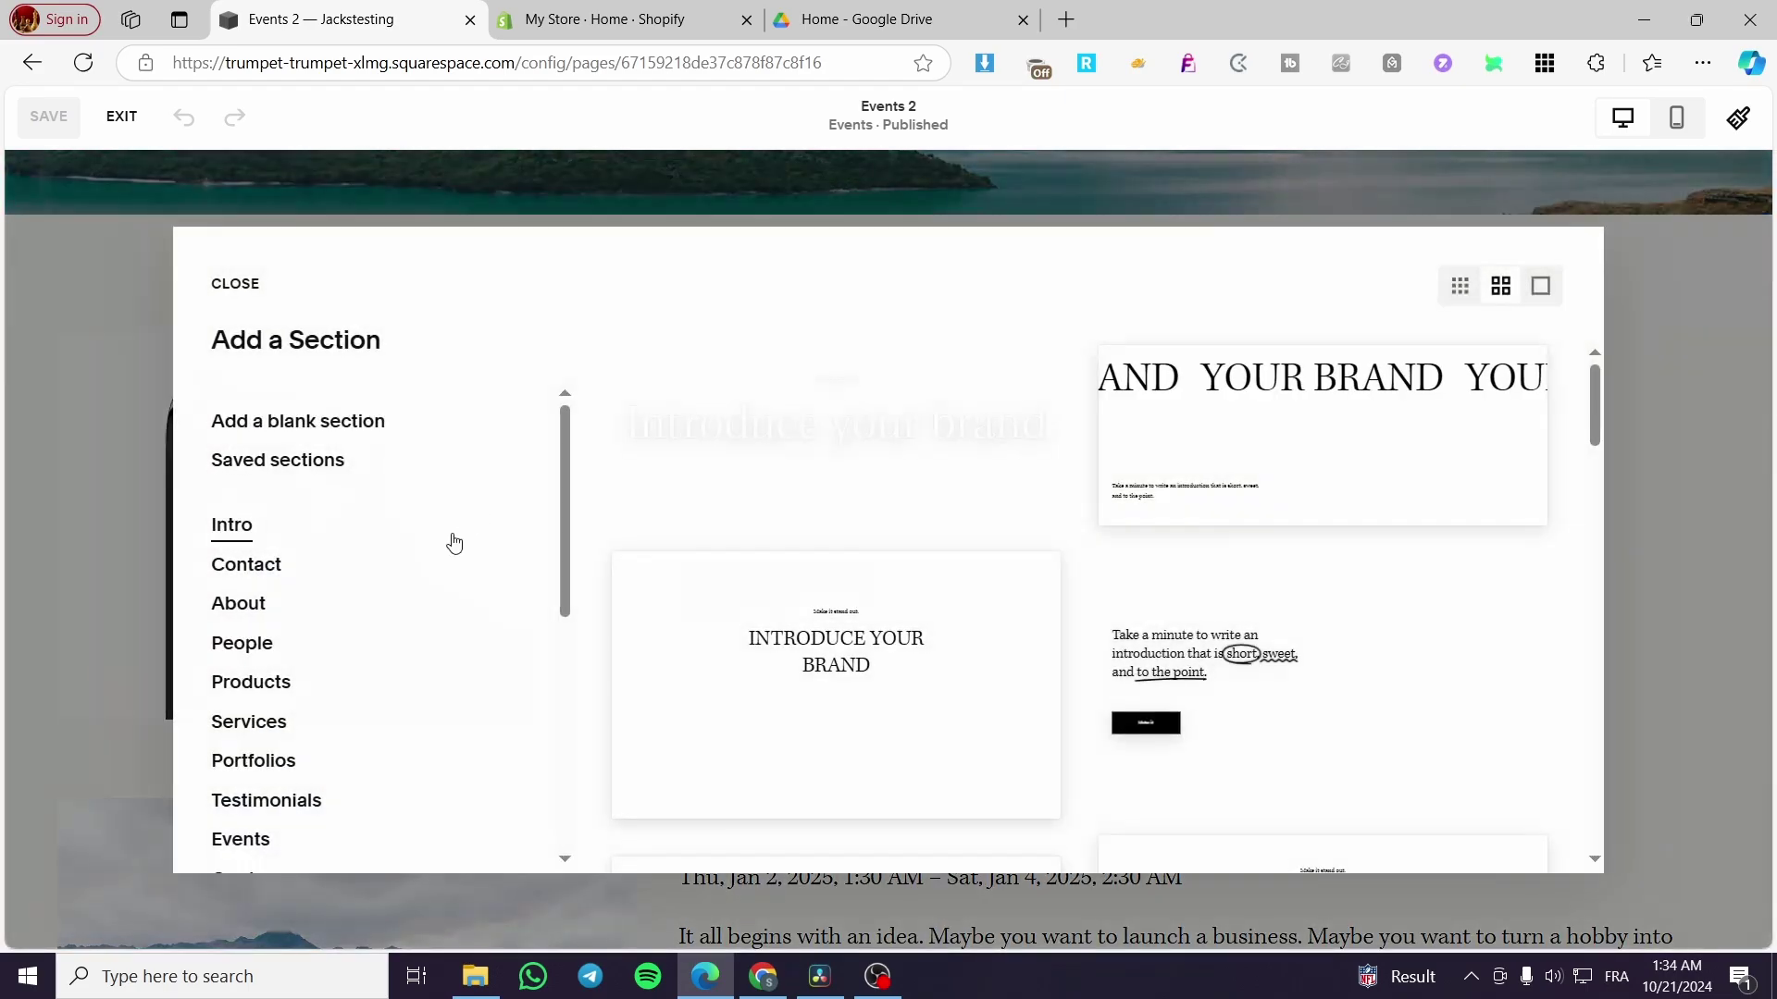
pyautogui.scroll(-2, 288, 518)
pyautogui.scroll(-4, 290, 520)
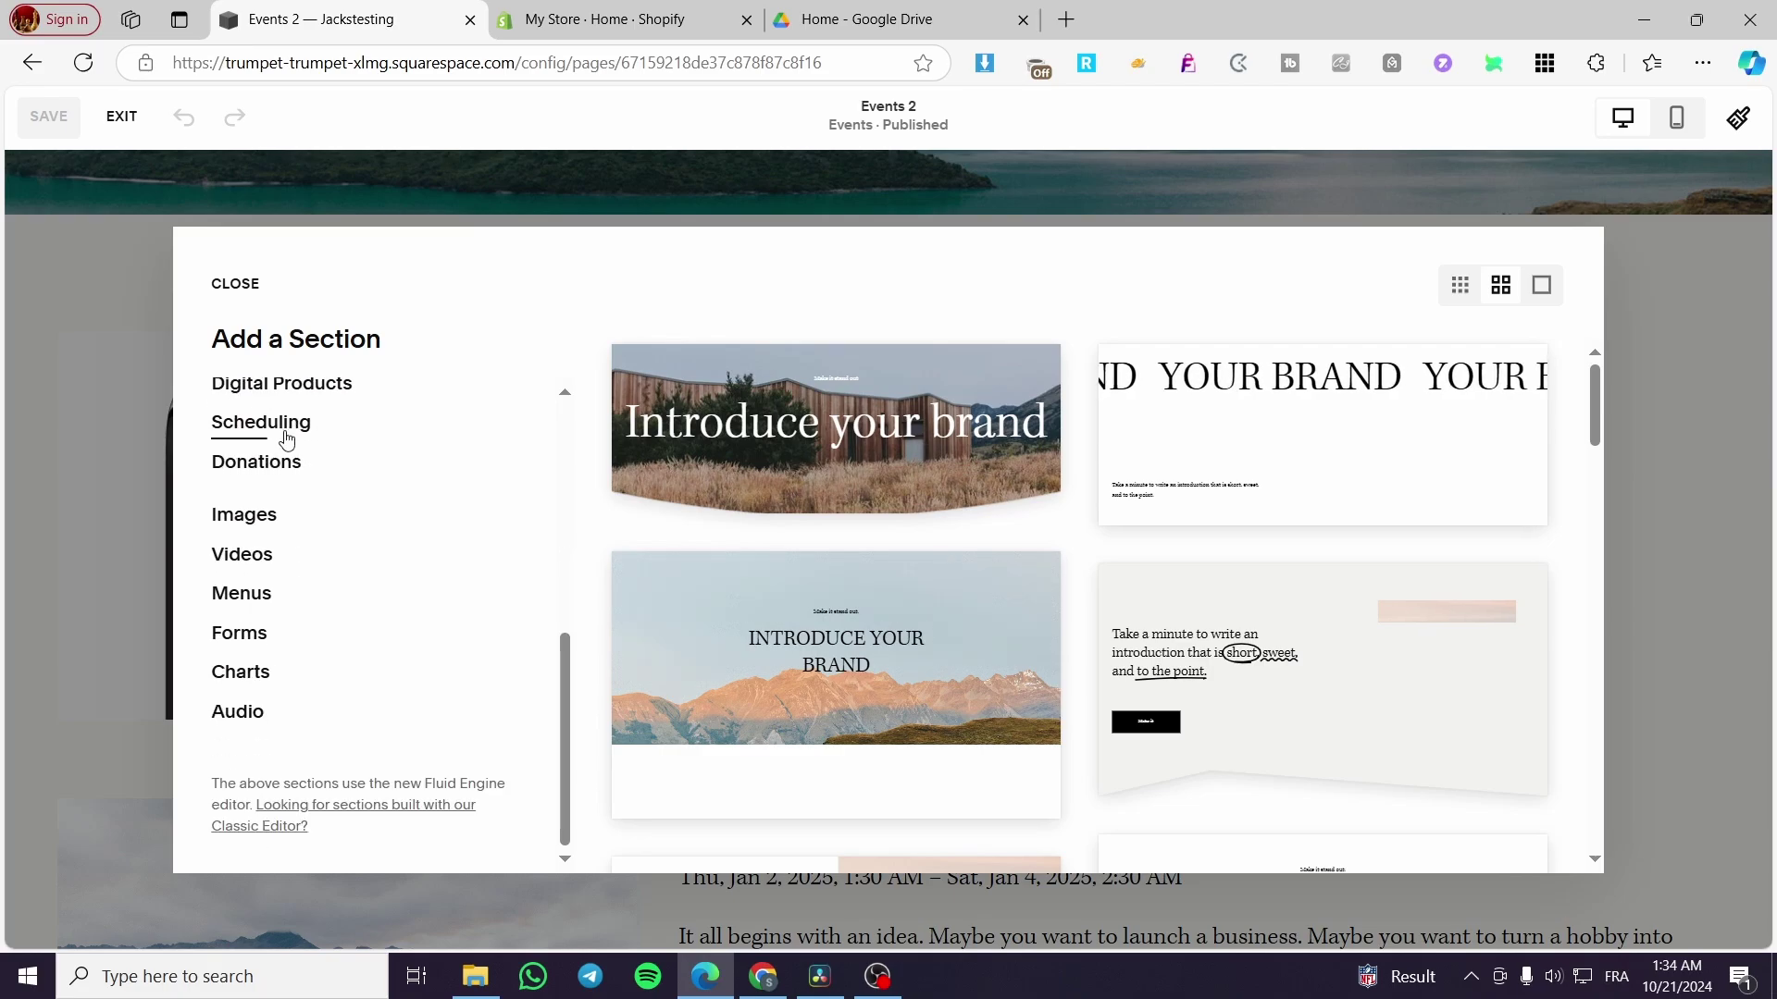
pyautogui.scroll(1, 263, 449)
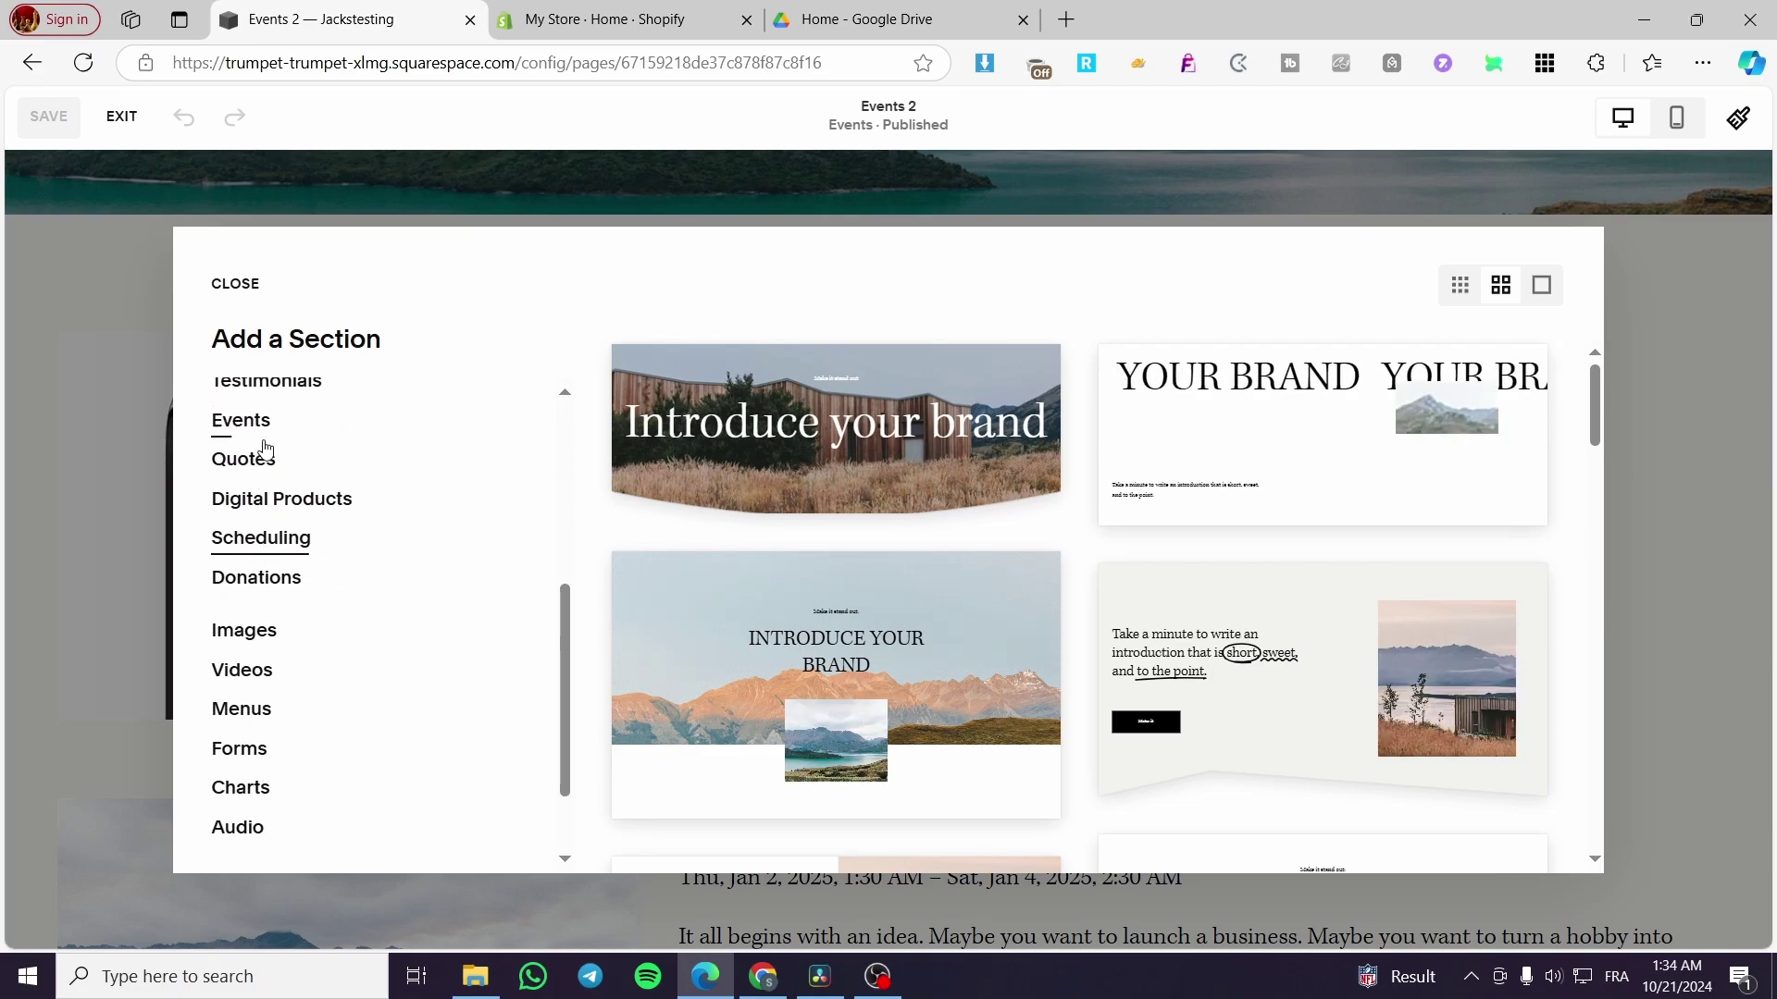
pyautogui.scroll(-1, 284, 518)
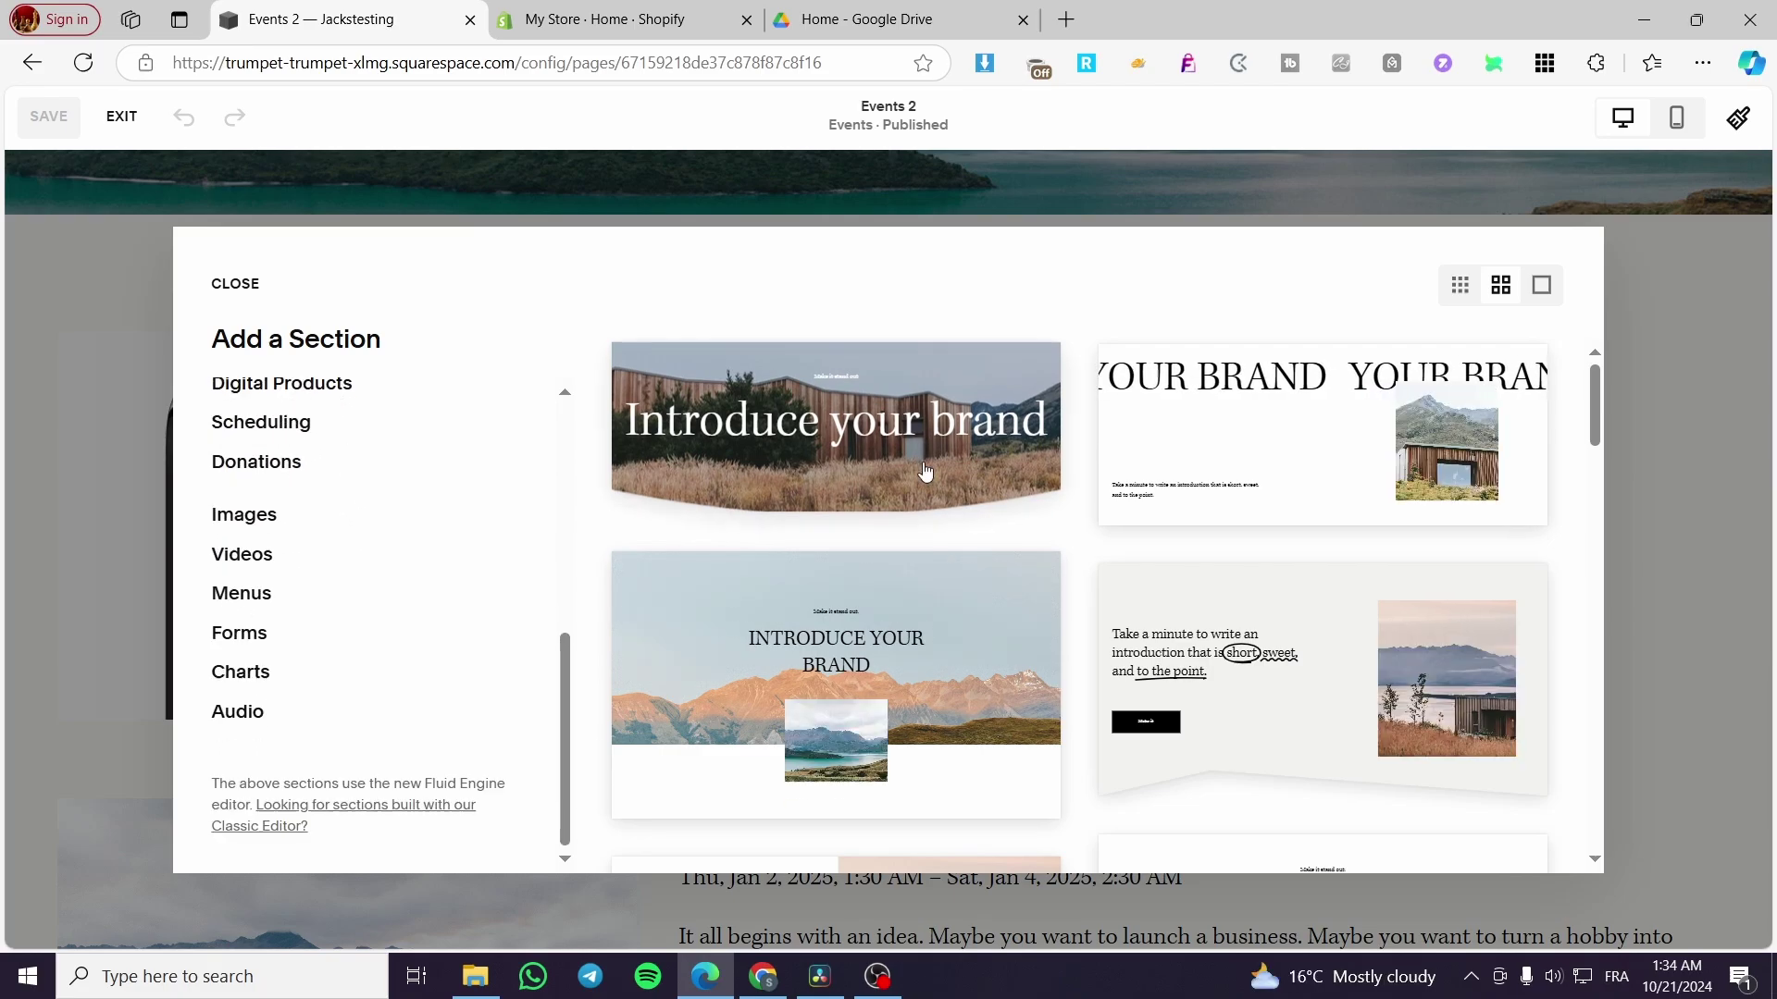
pyautogui.click(1667, 374)
pyautogui.scroll(-8, 651, 559)
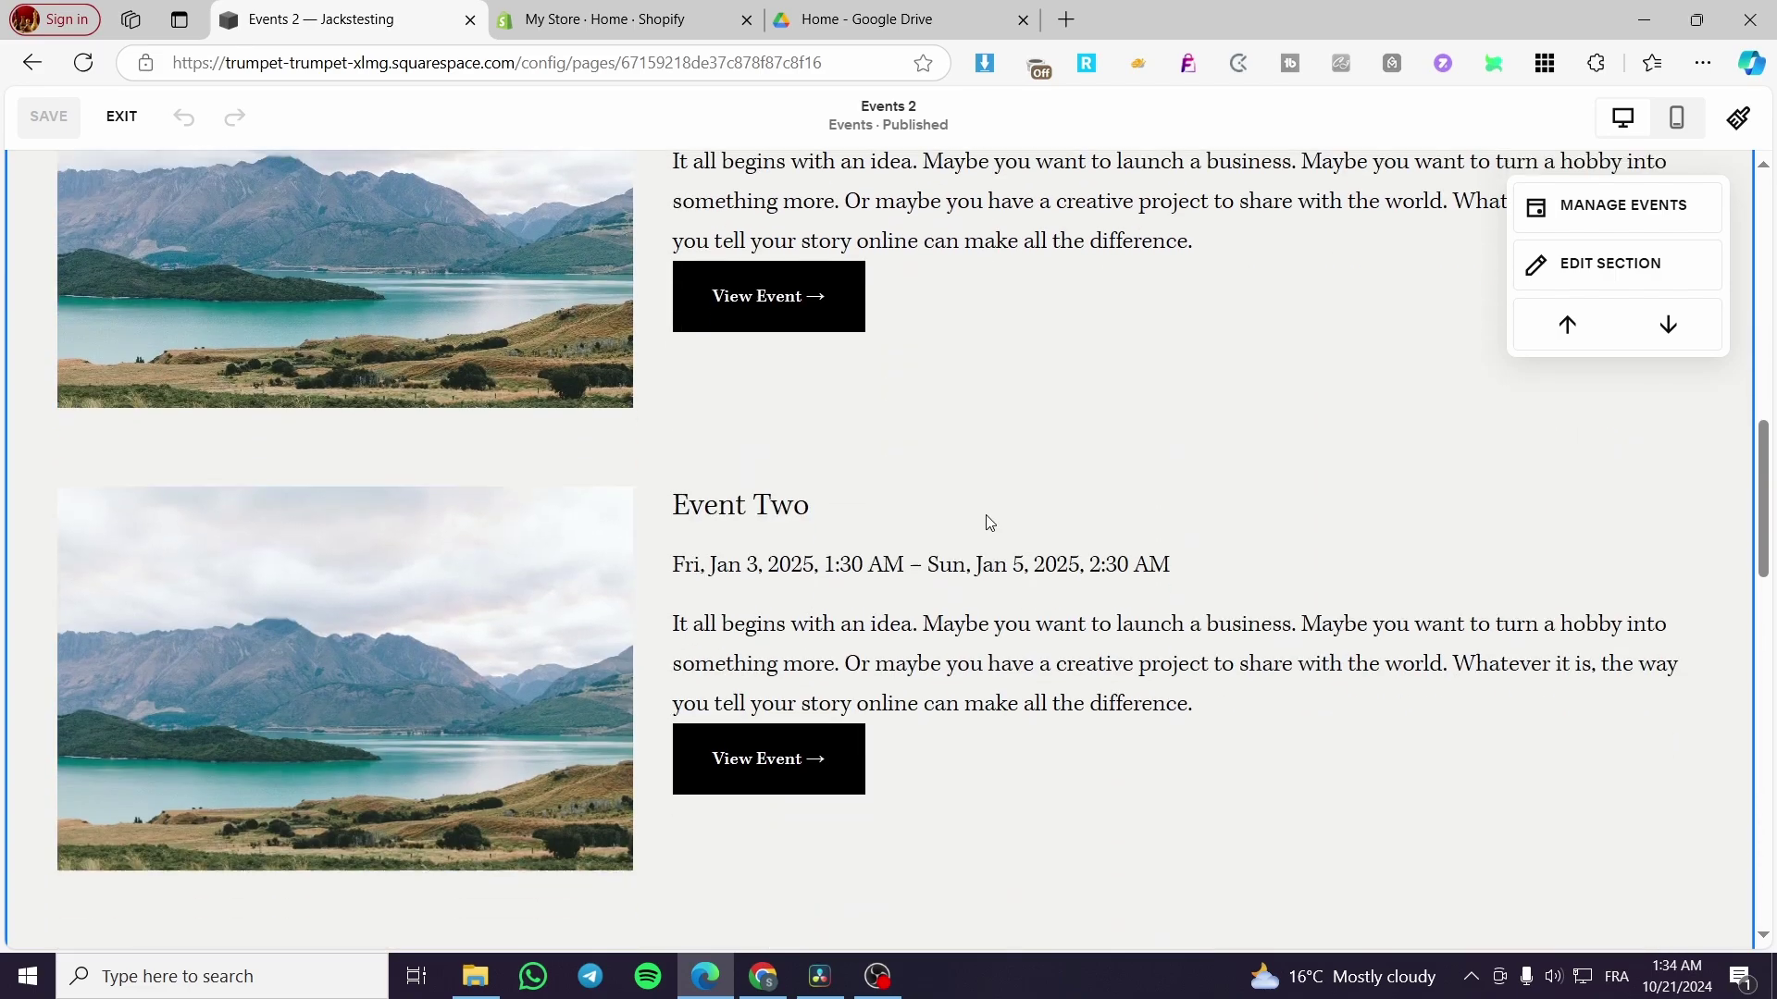
pyautogui.scroll(-3, 957, 649)
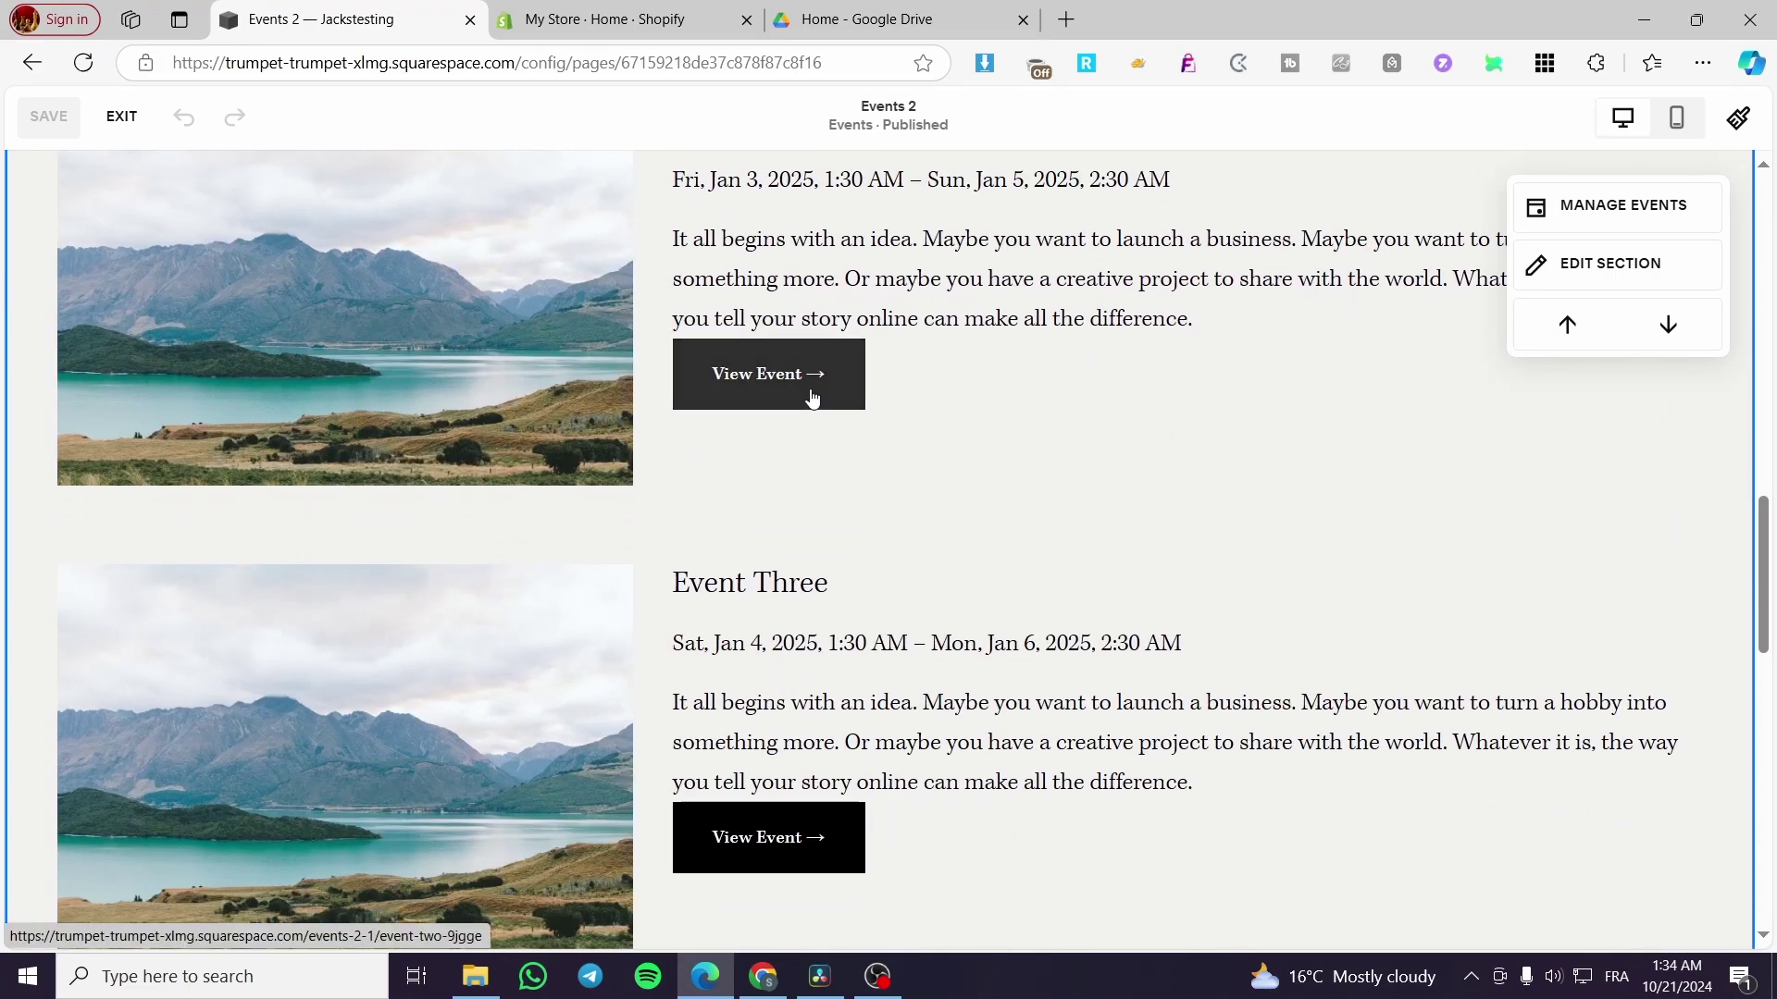
pyautogui.click(121, 116)
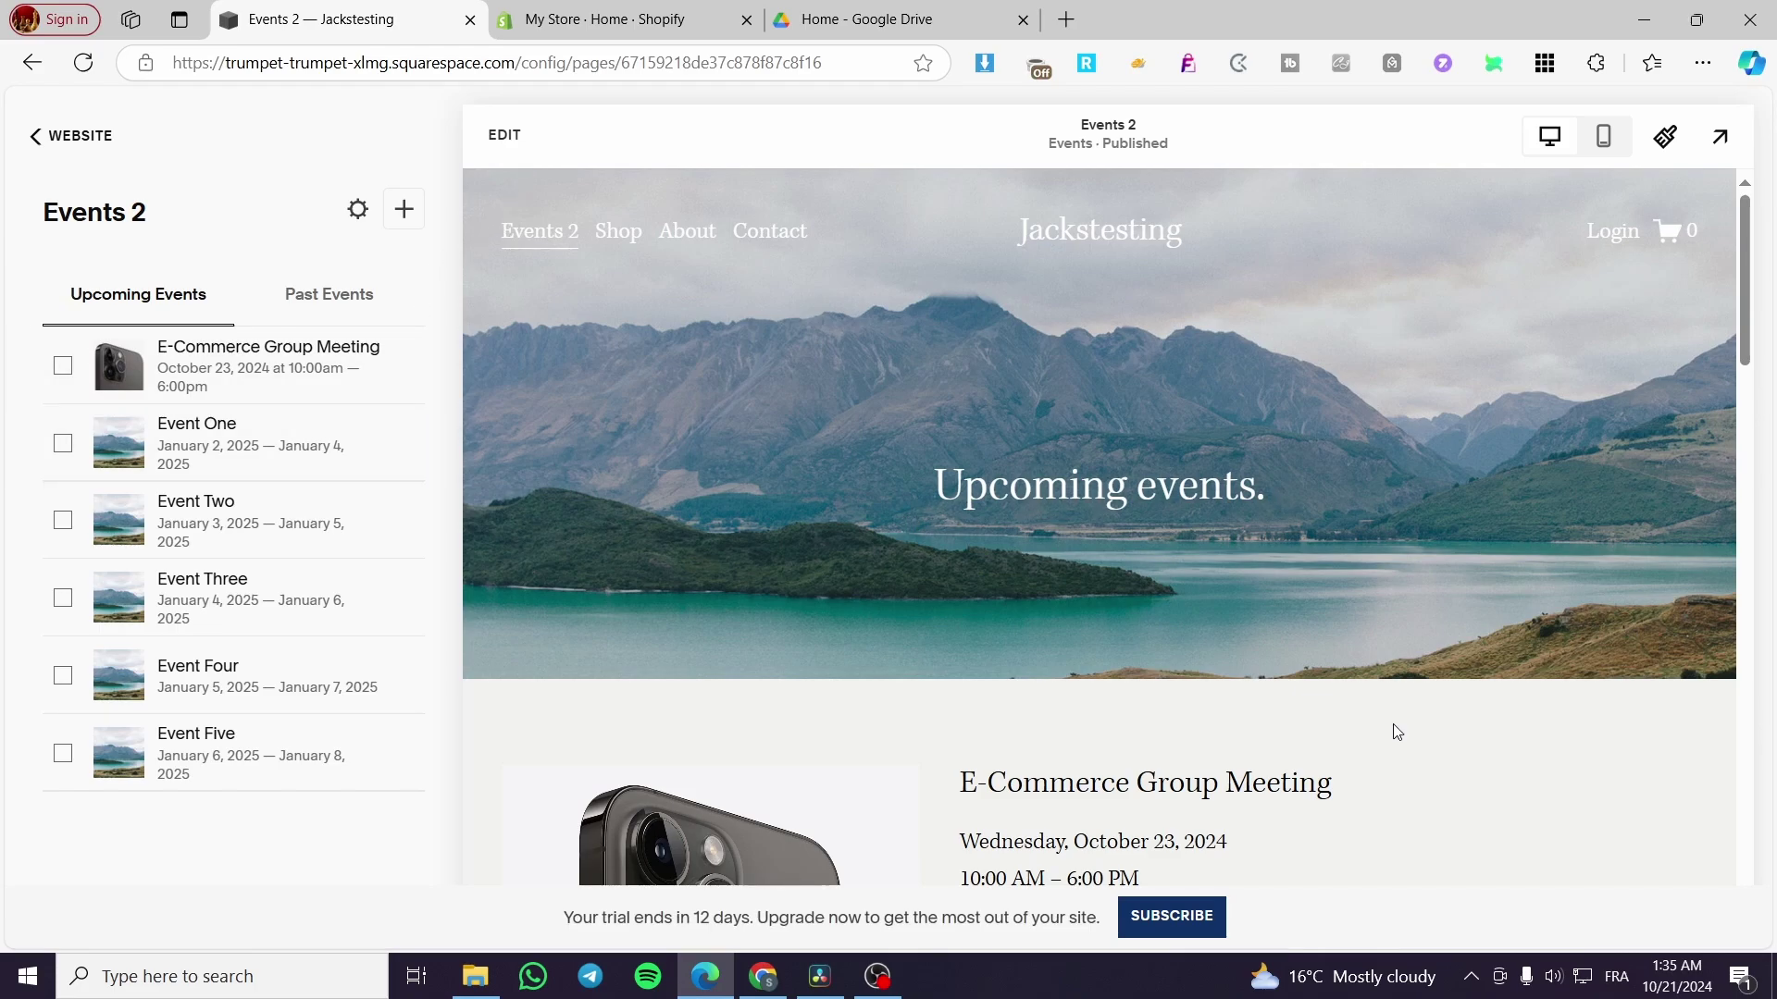
pyautogui.scroll(-10, 1486, 613)
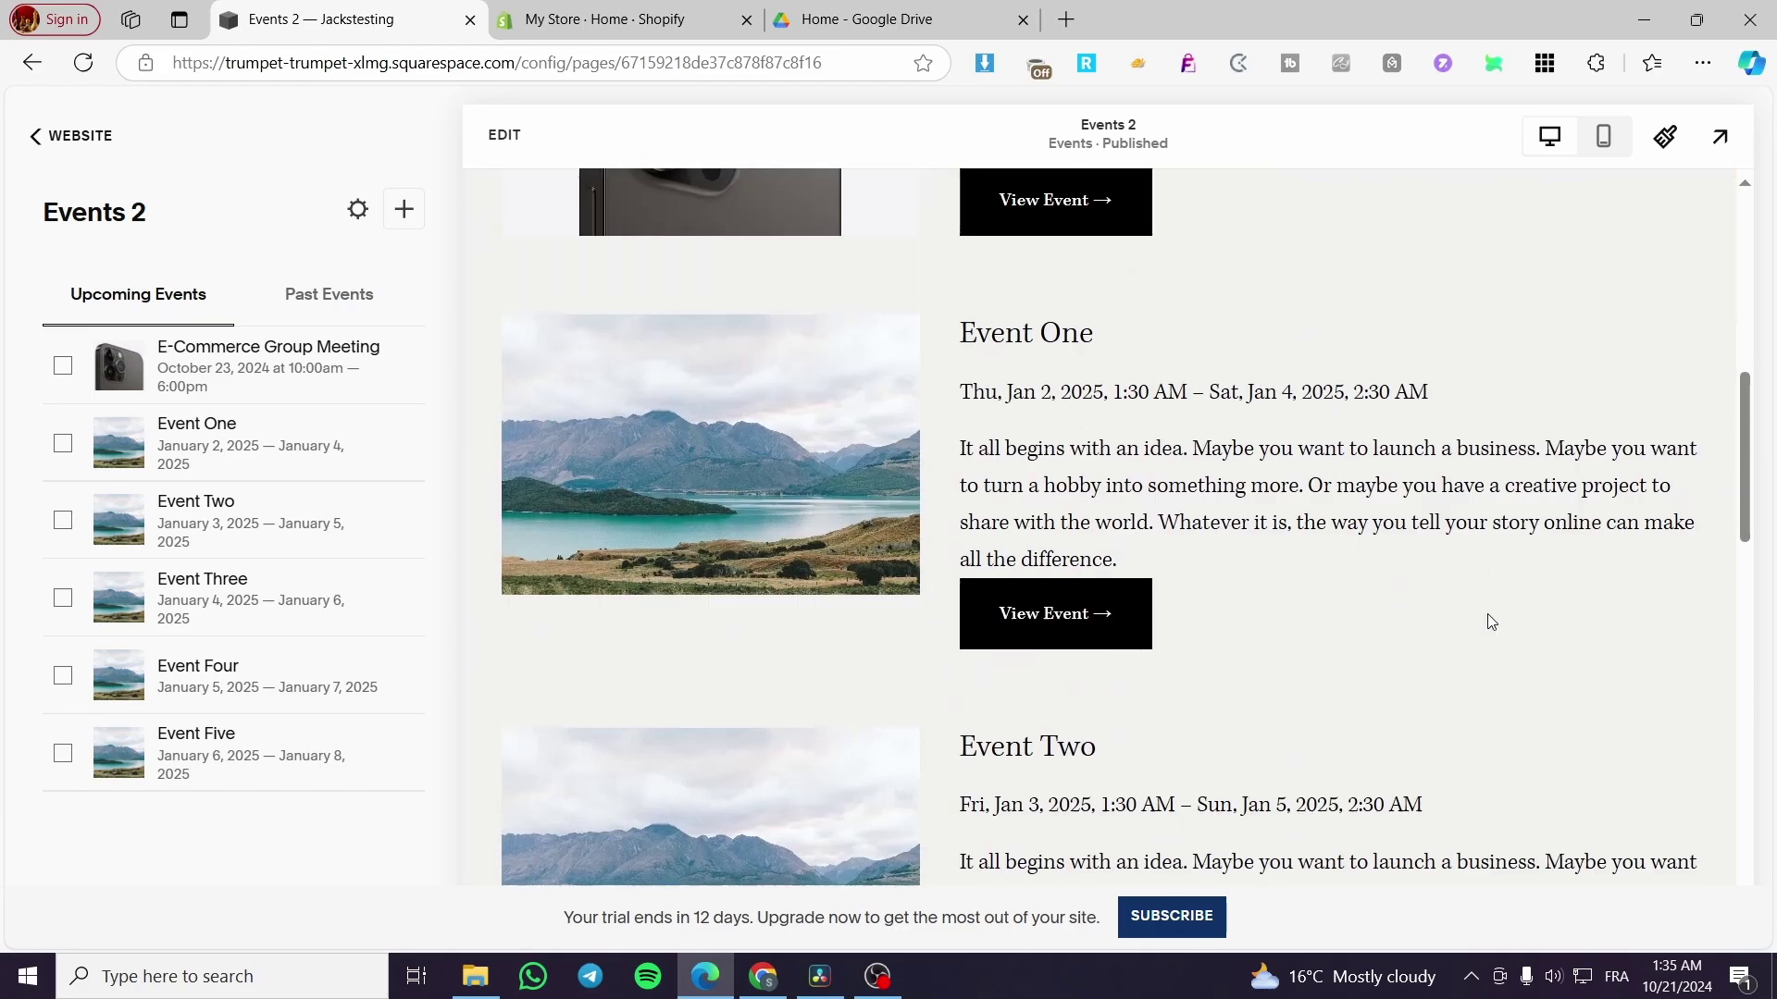